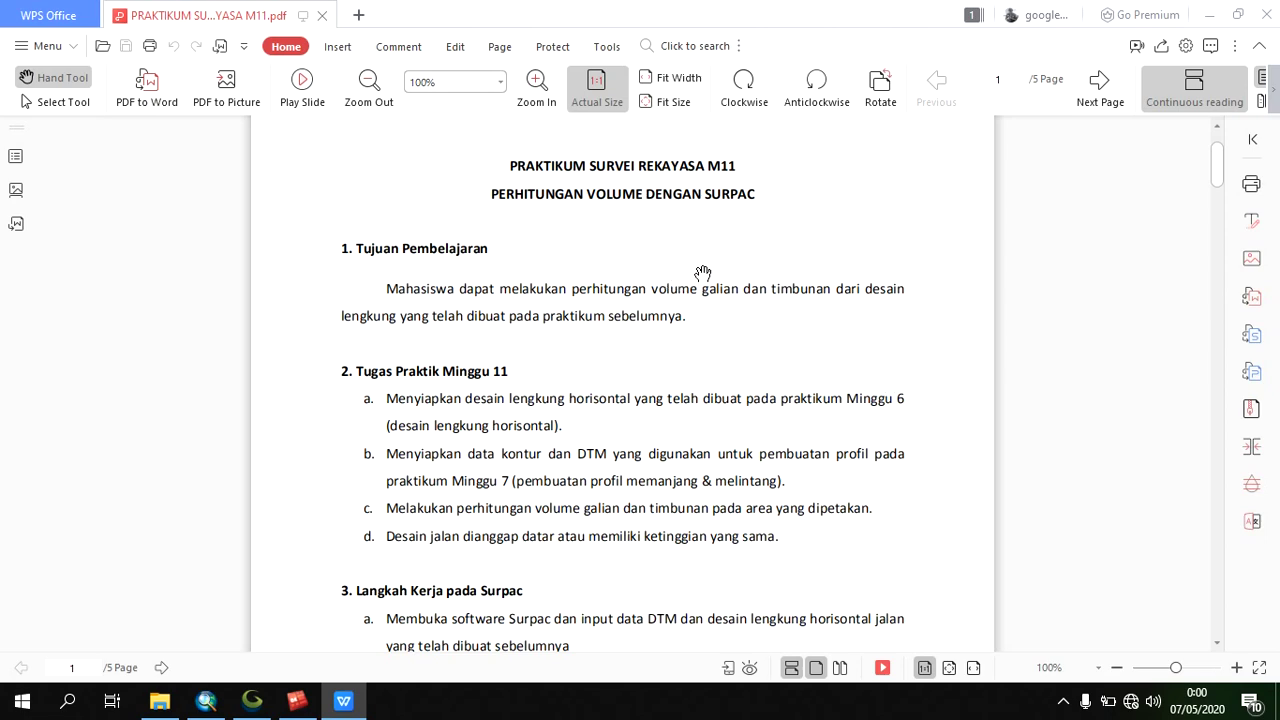
- Read the learning objective and the week 11 task list in the practical's PDF
scroll(703, 272, "down", 2)
scroll(699, 265, "up", 1)
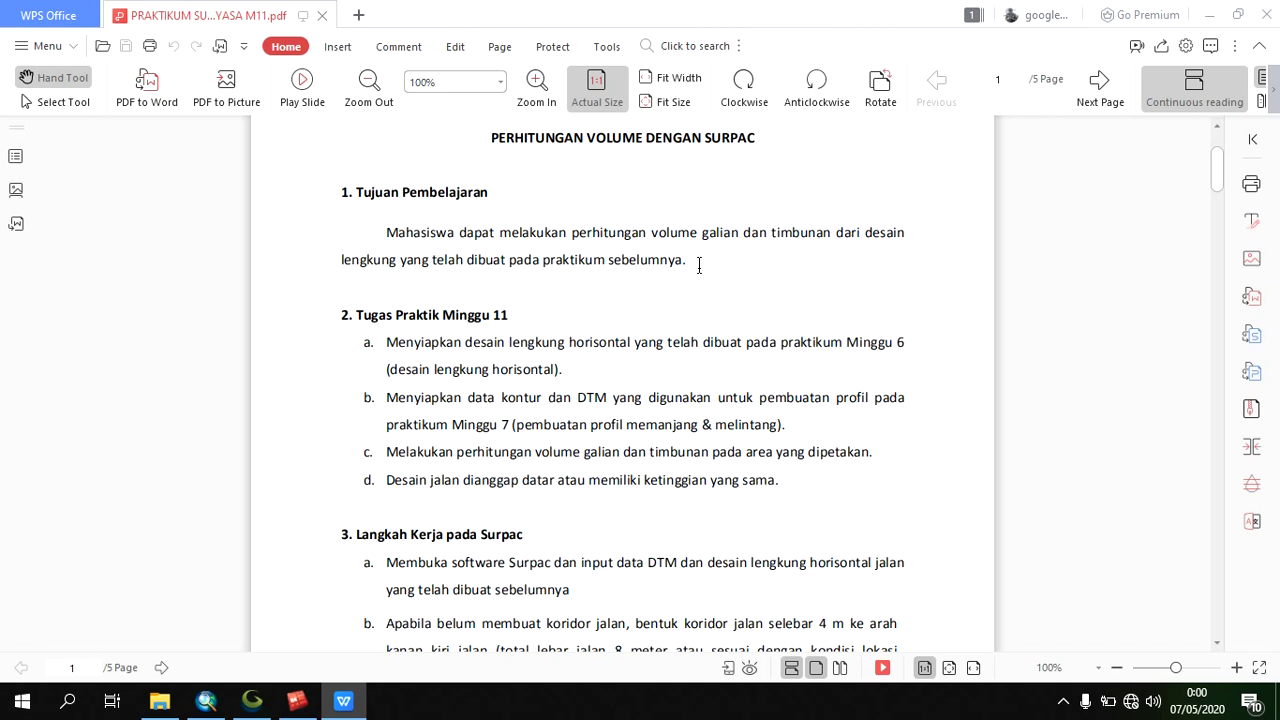
scroll(699, 265, "up", 2)
scroll(765, 272, "down", 2)
scroll(765, 272, "up", 1)
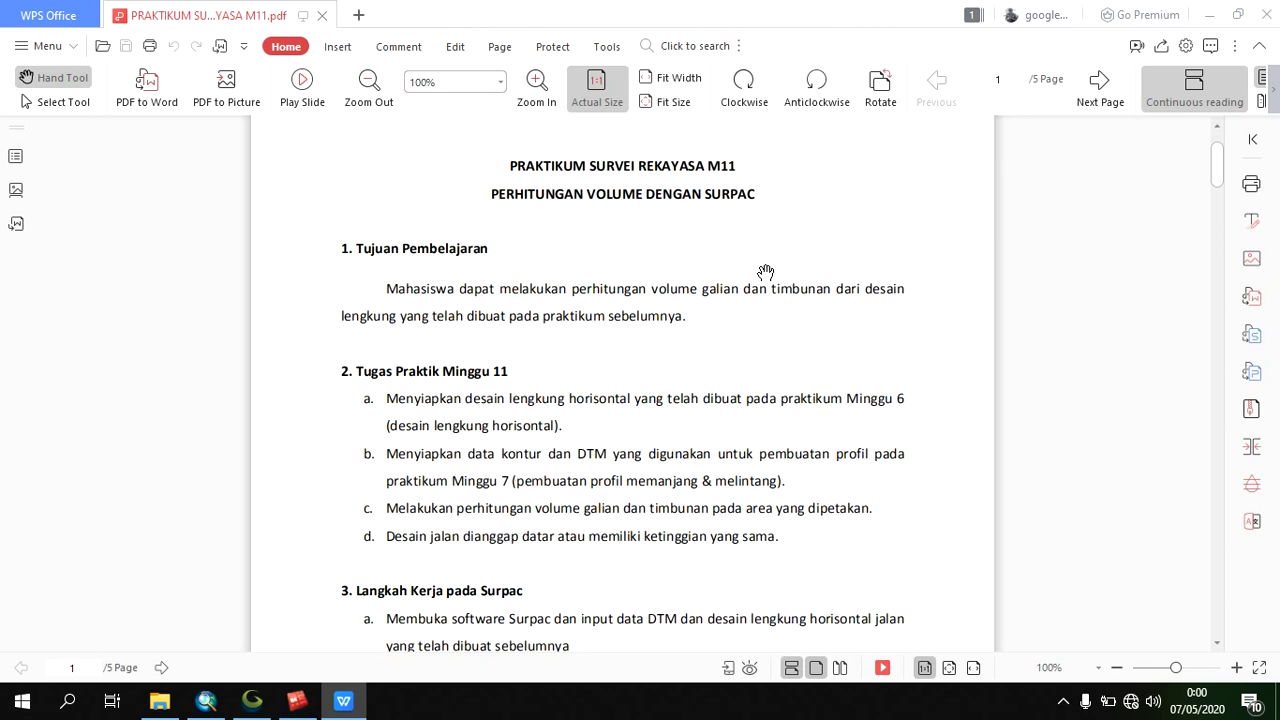
scroll(563, 385, "down", 1)
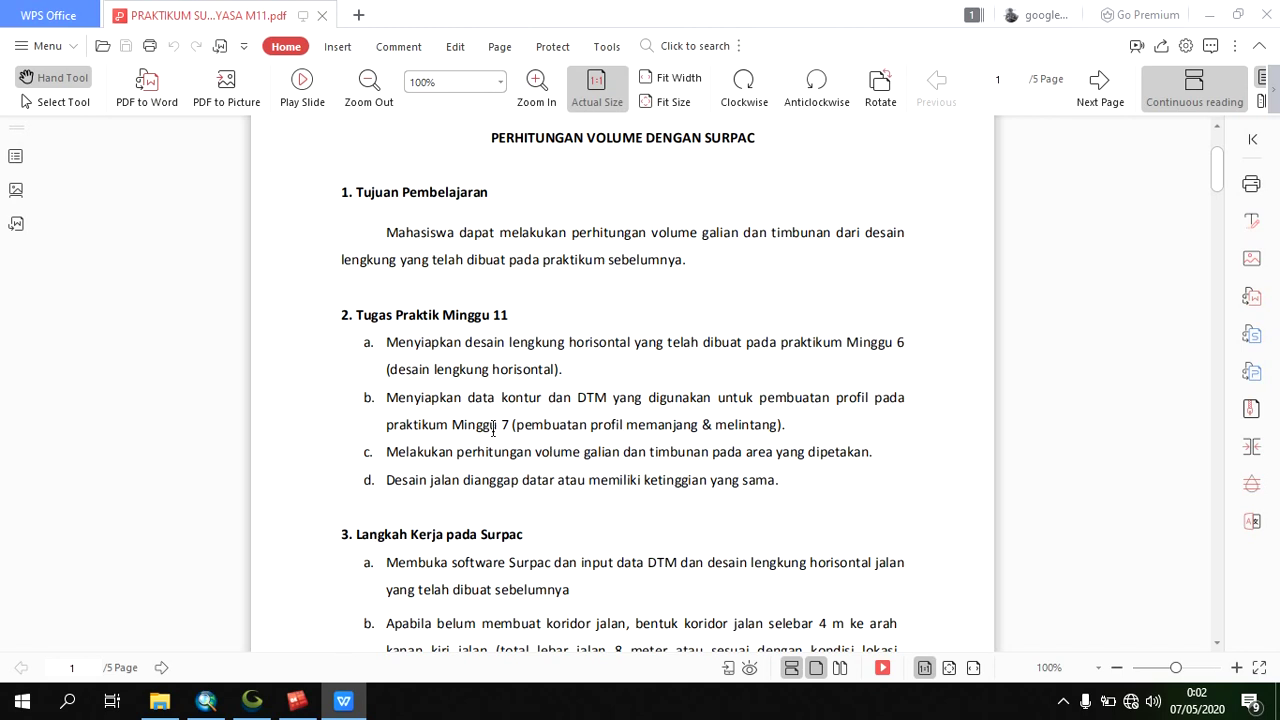
- Switch to Surpac and examine the contoured terrain surface in plan and tilted 3D views
left_click(297, 701)
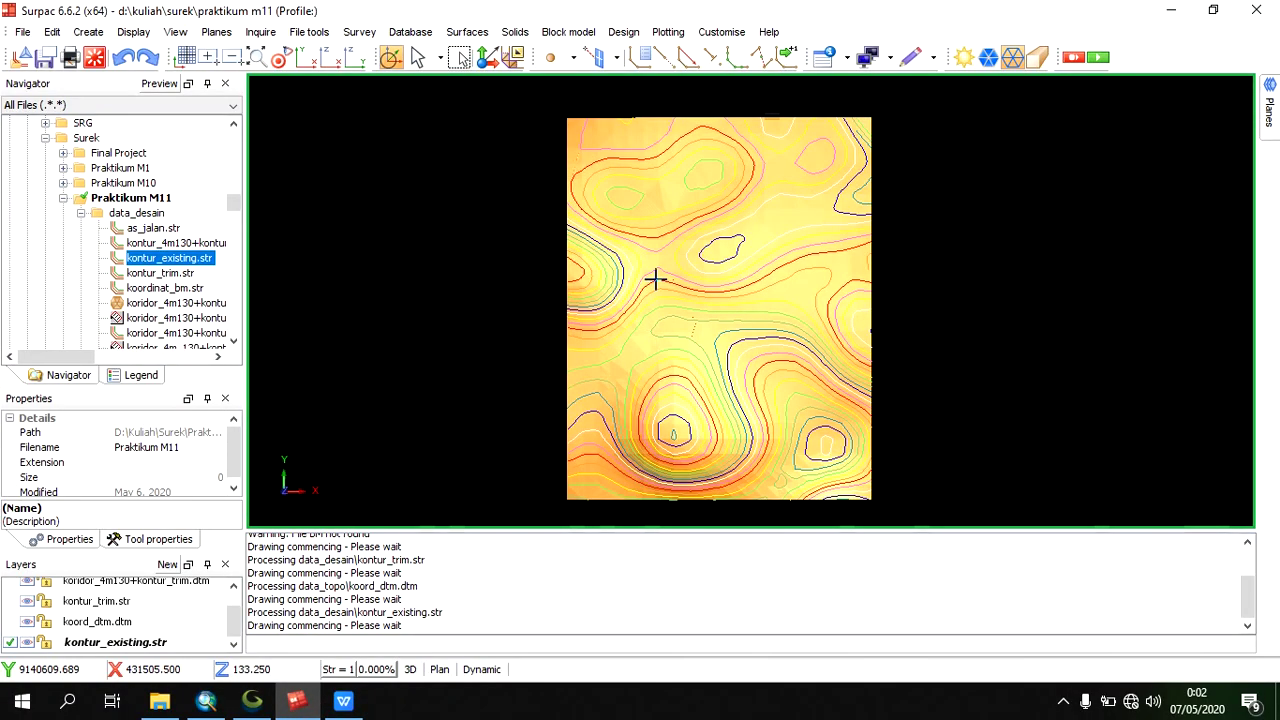
left_click_drag(582, 281, 614, 291)
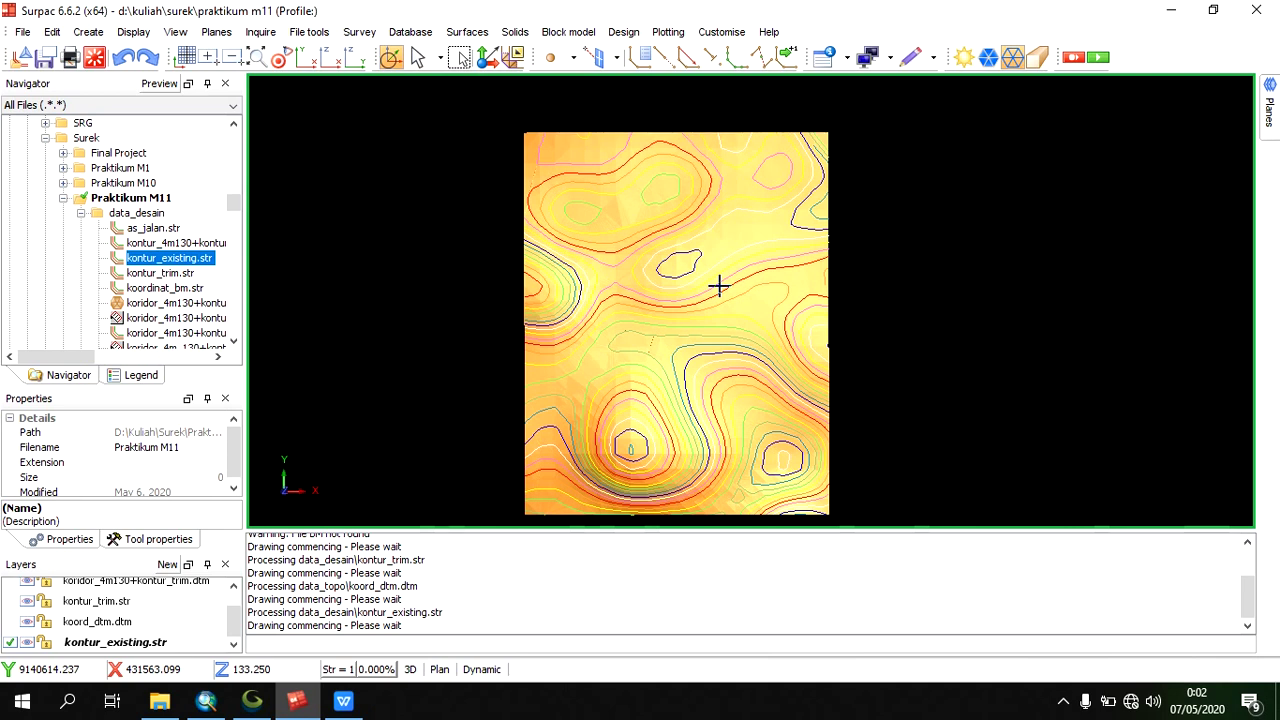
left_click_drag(814, 297, 863, 266)
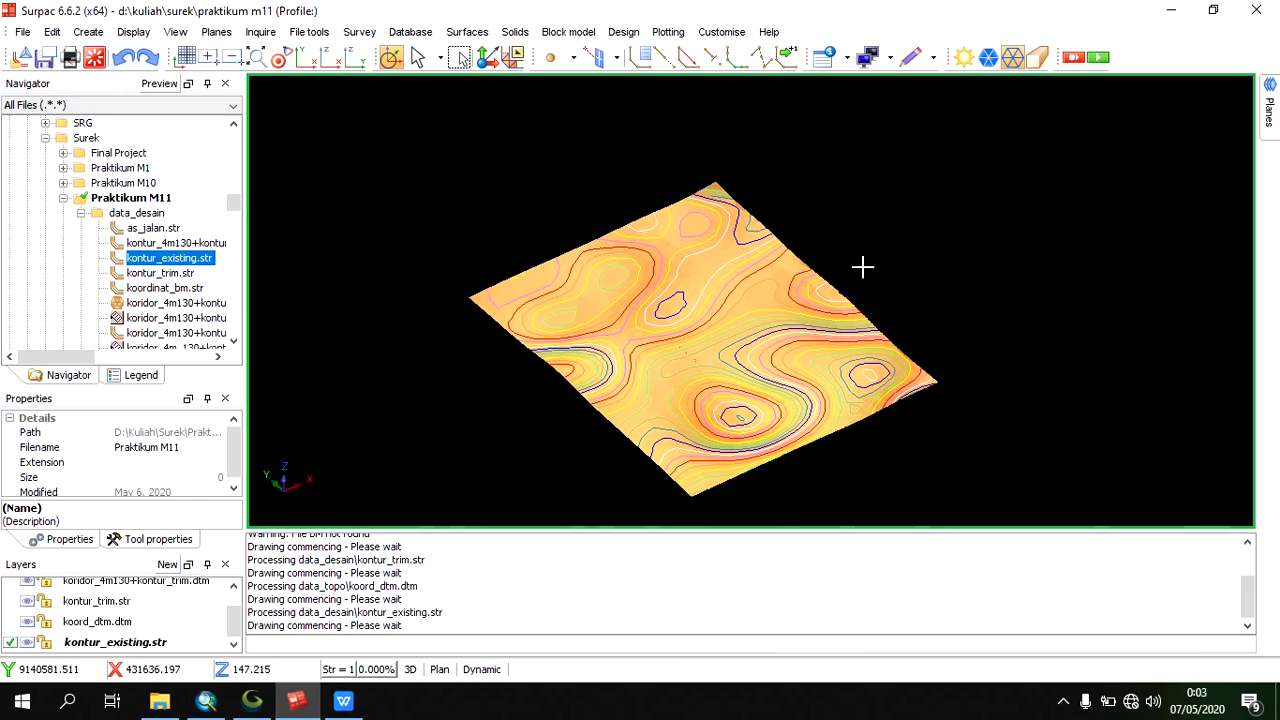
- Hide the kontur_existing.str and koord_dtm.dtm layers and inspect the road corridor cut into the terrain
left_click(40, 643)
left_click(35, 622)
left_click_drag(491, 463, 646, 257)
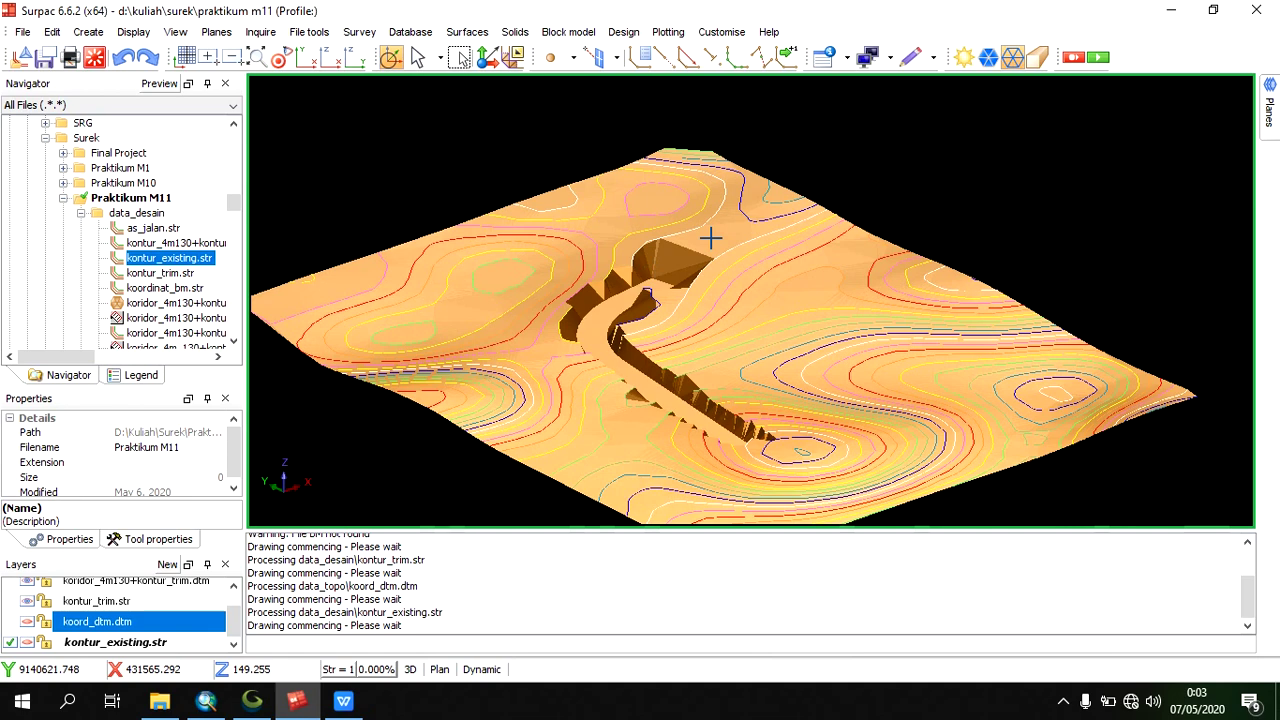
left_click_drag(711, 235, 657, 251)
scroll(660, 253, "down", 4)
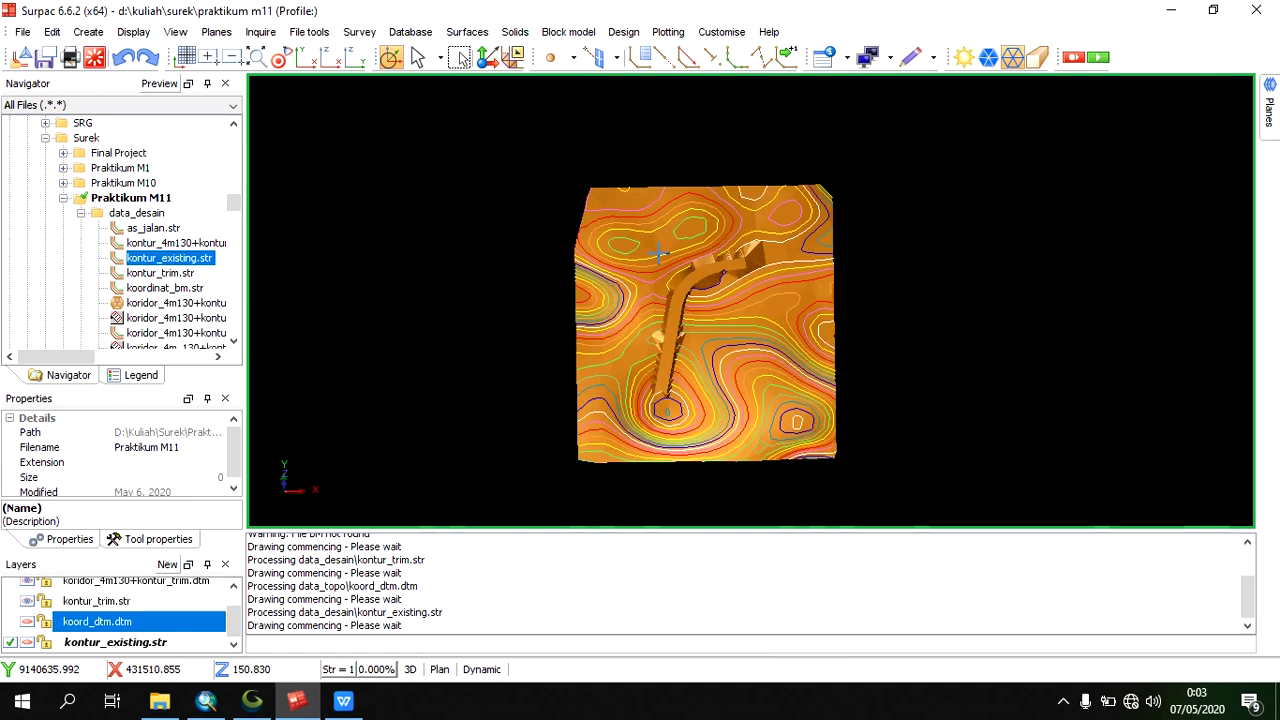
- Locate the elevation files in File Explorer by opening the Data DEM folder inside Surek's Praktikum M7 folder
left_click(252, 700)
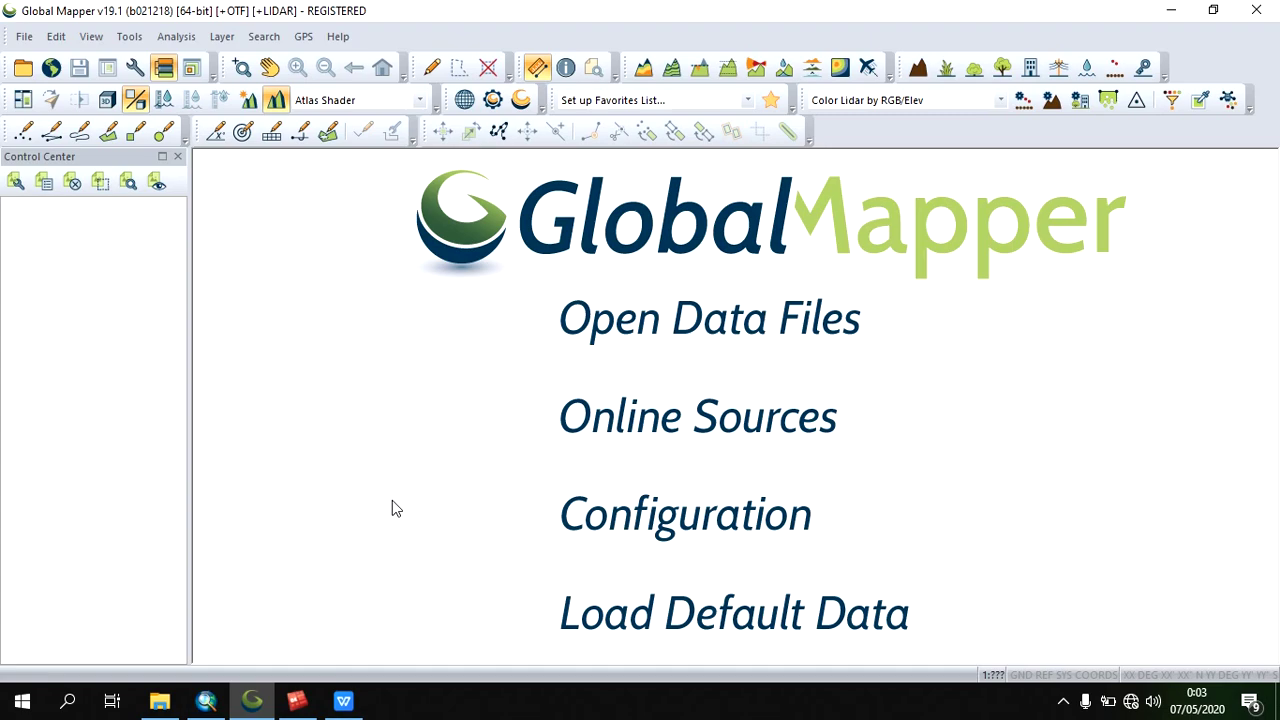
left_click(160, 700)
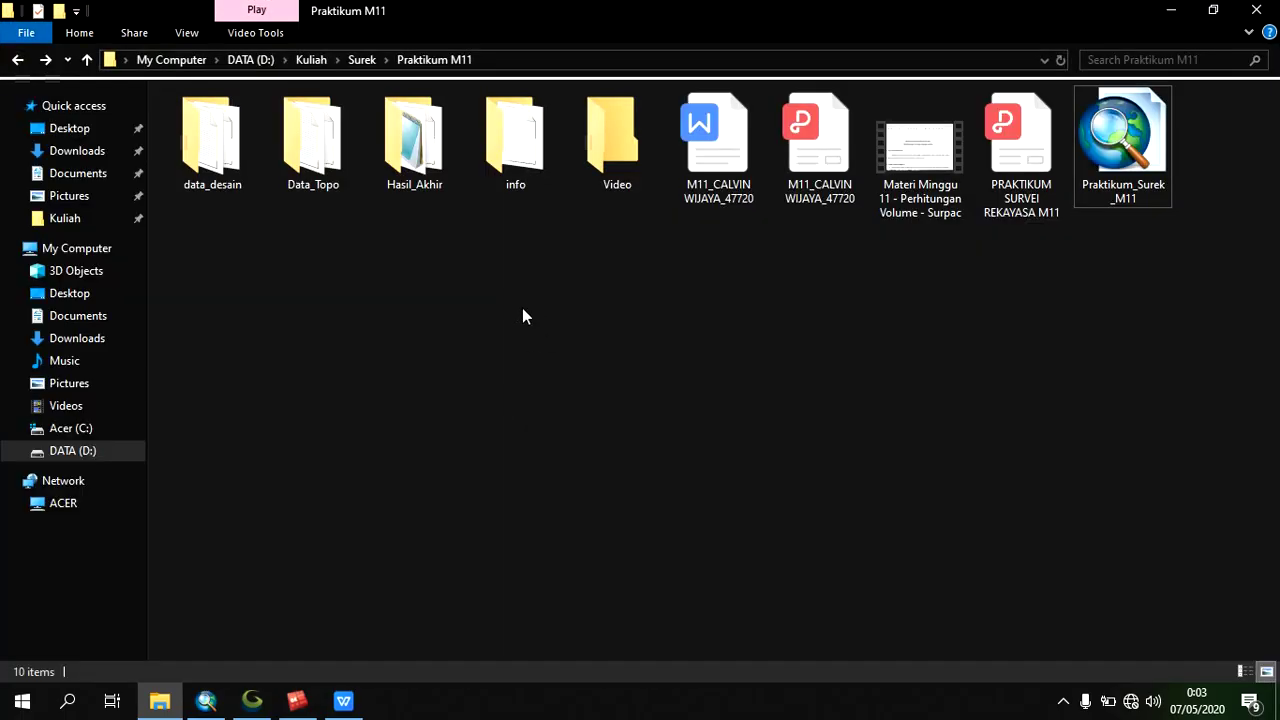
key("BackSpace")
left_click(324, 208)
left_click(321, 203)
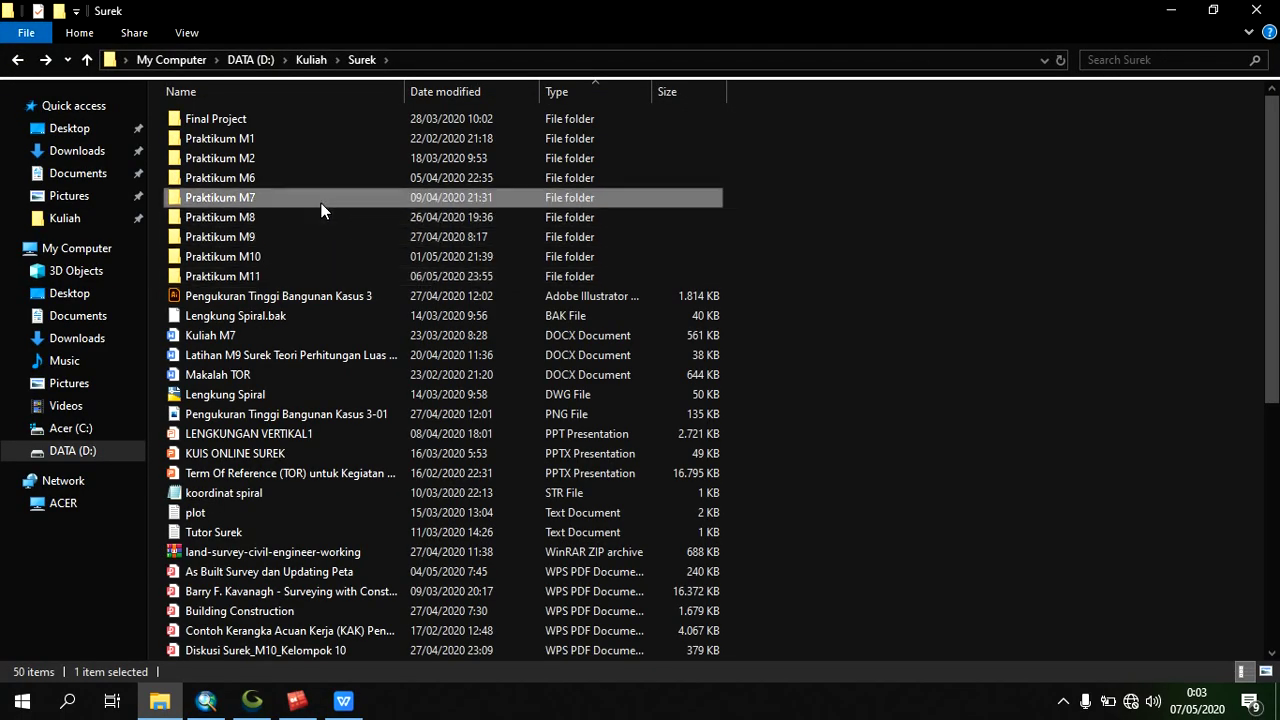
double_click(321, 203)
double_click(292, 140)
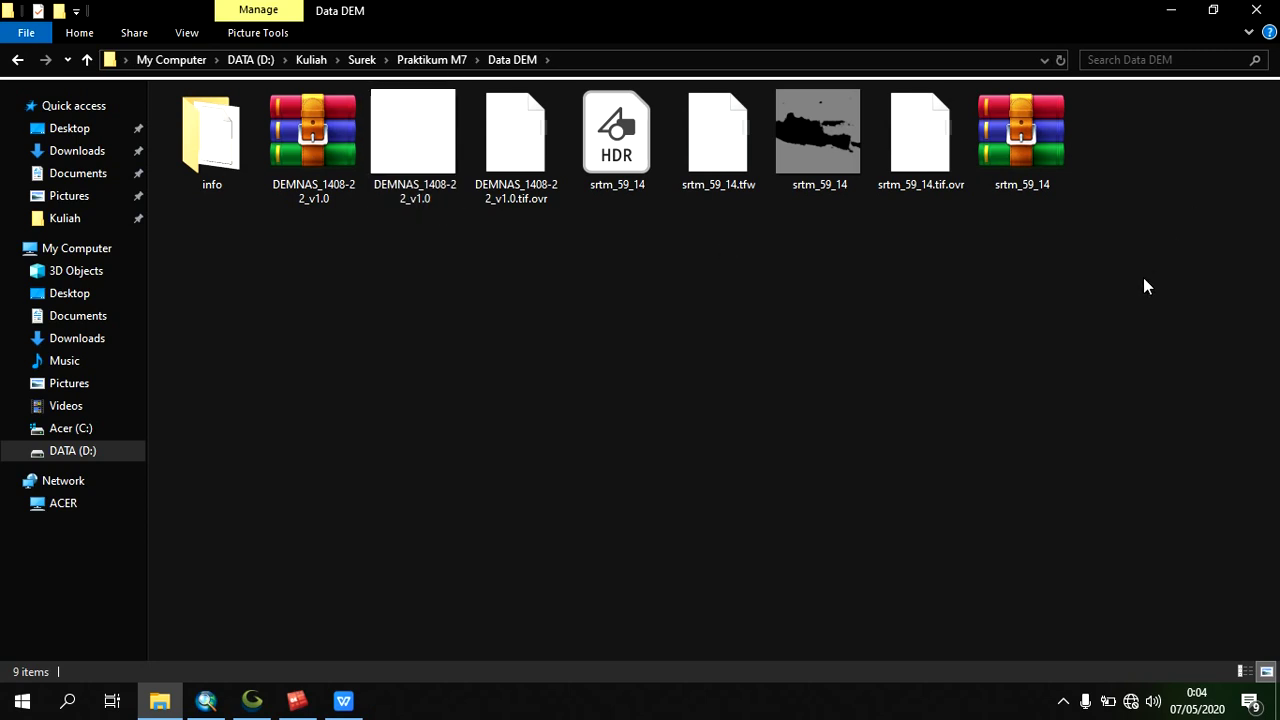
- Load the DEMNAS_1408-22_v1.0 elevation raster into Global Mapper and enlarge the northern part of the terrain
left_click(1171, 10)
left_click(23, 67)
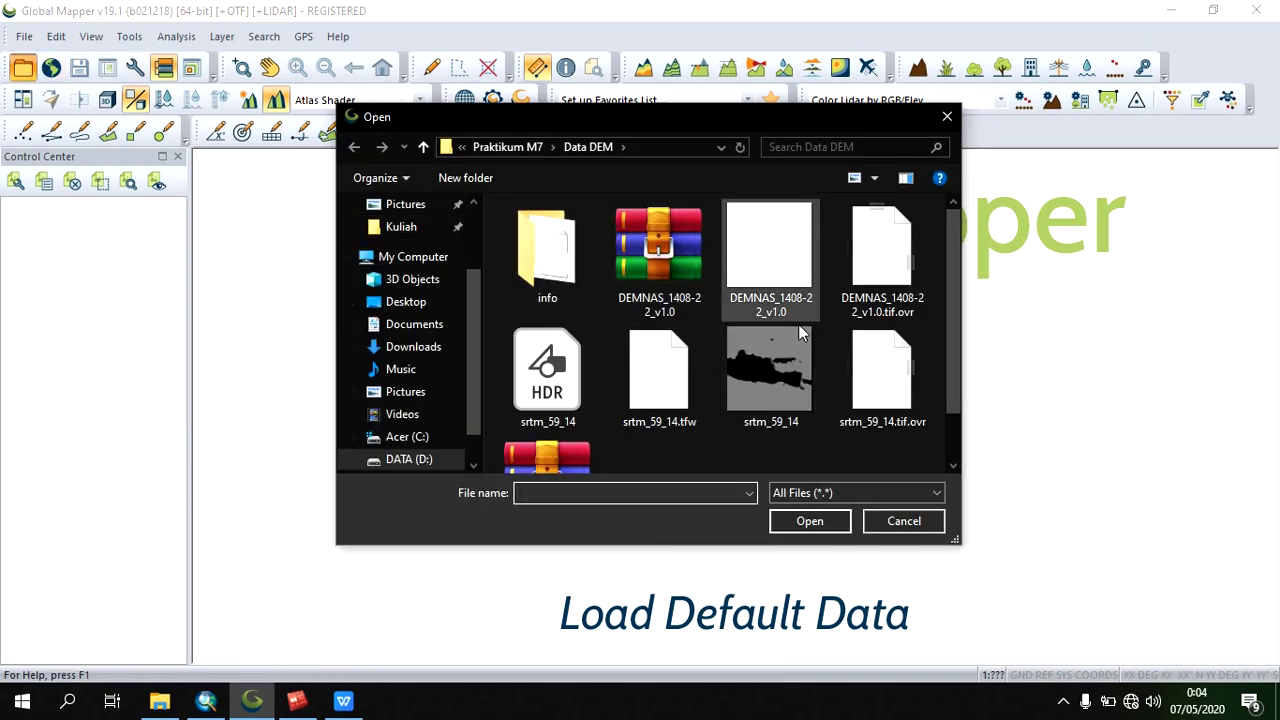
left_click(785, 290)
left_click(810, 521)
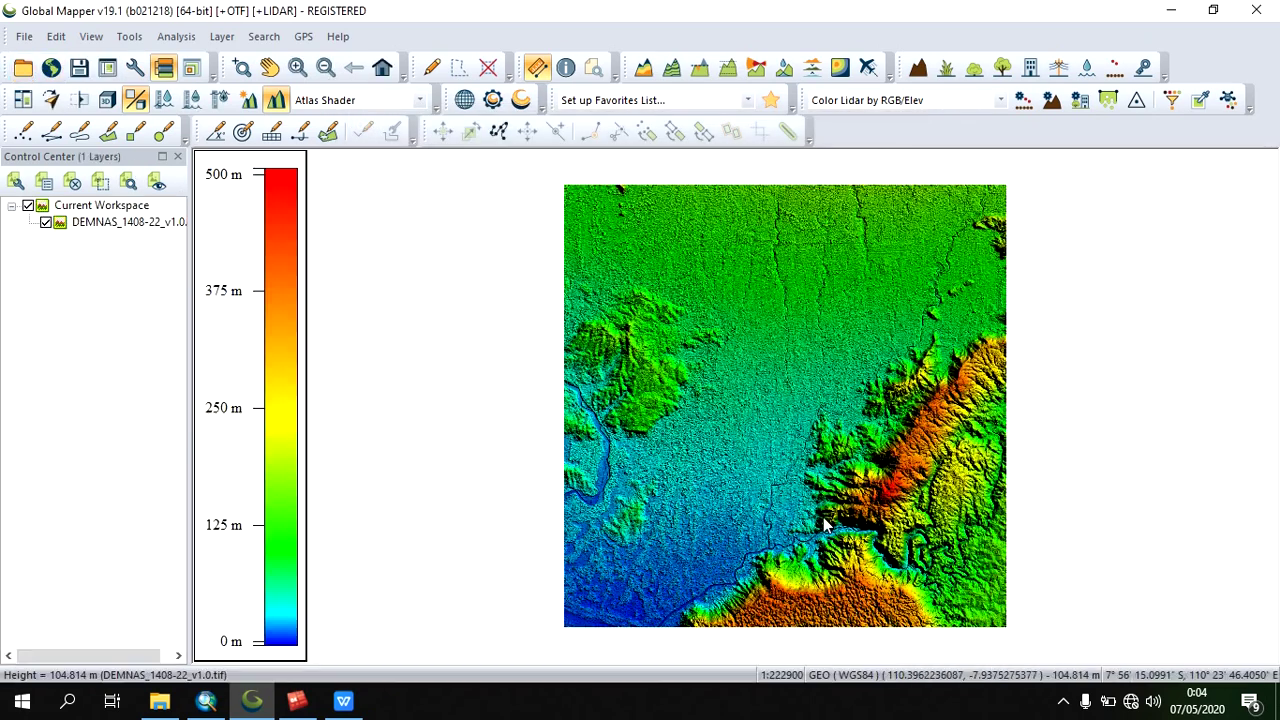
left_click_drag(834, 280, 749, 289)
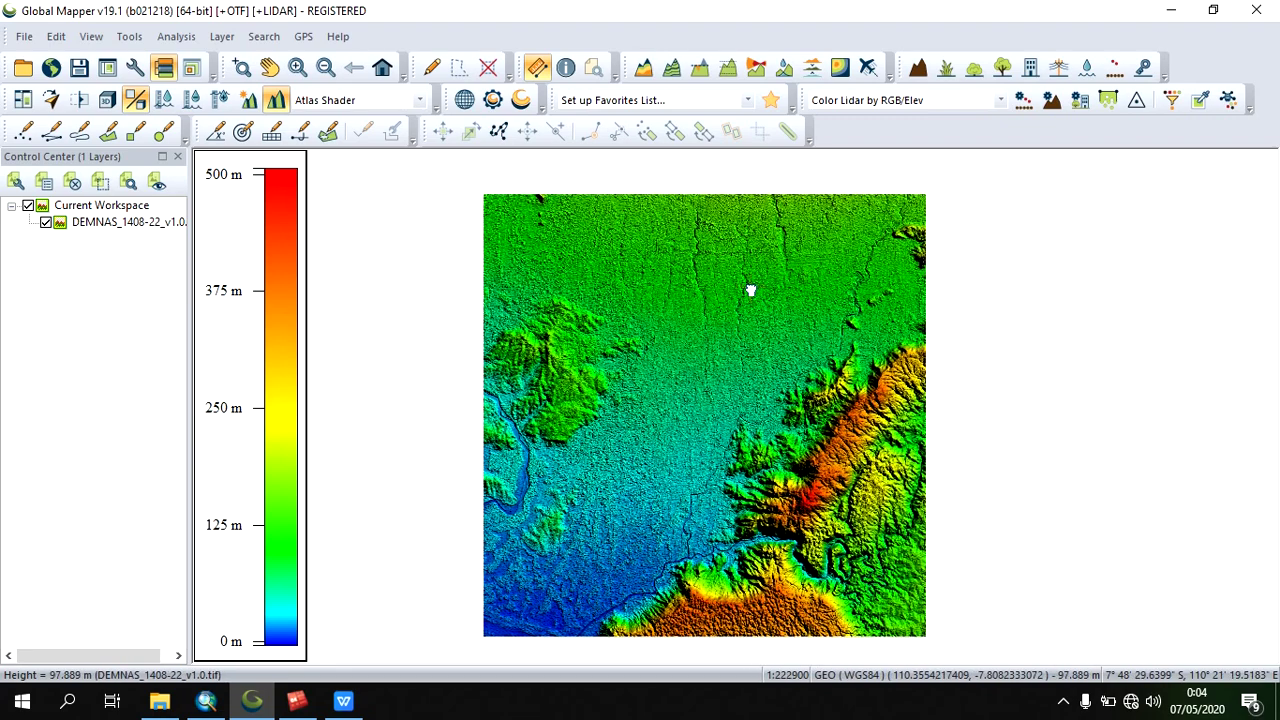
left_click_drag(763, 385, 735, 367)
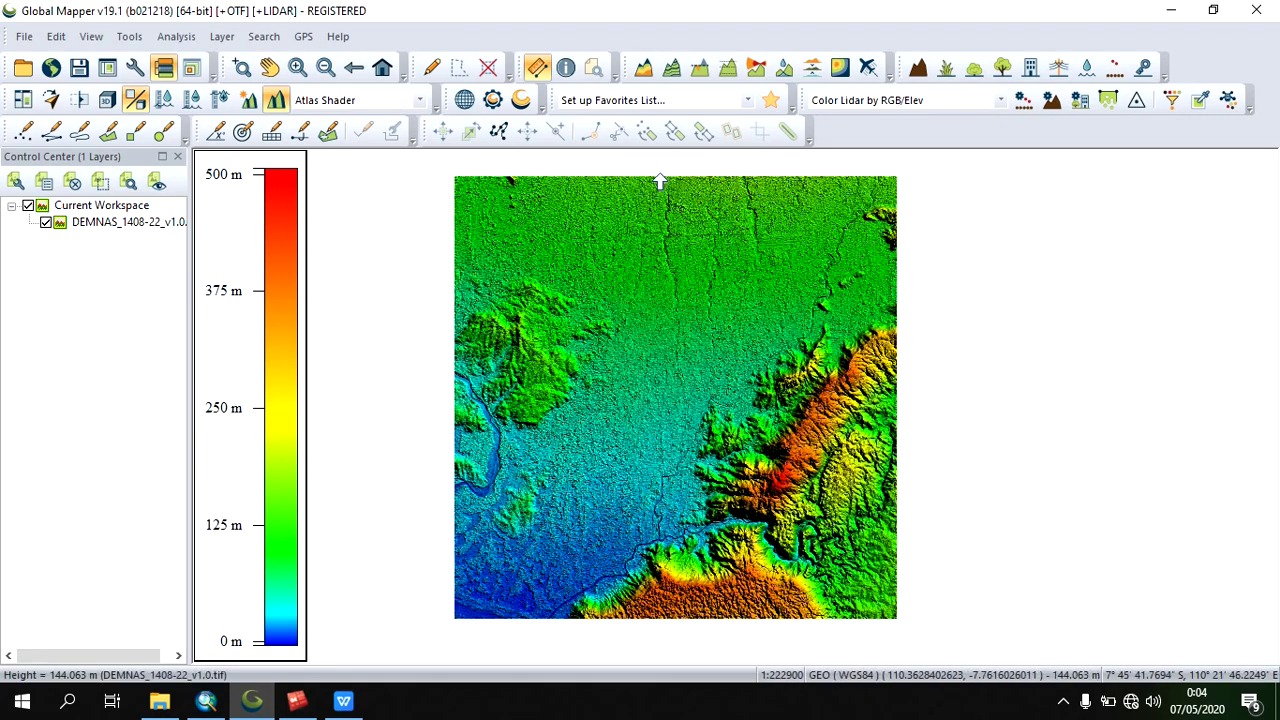
scroll(714, 194, "up", 2)
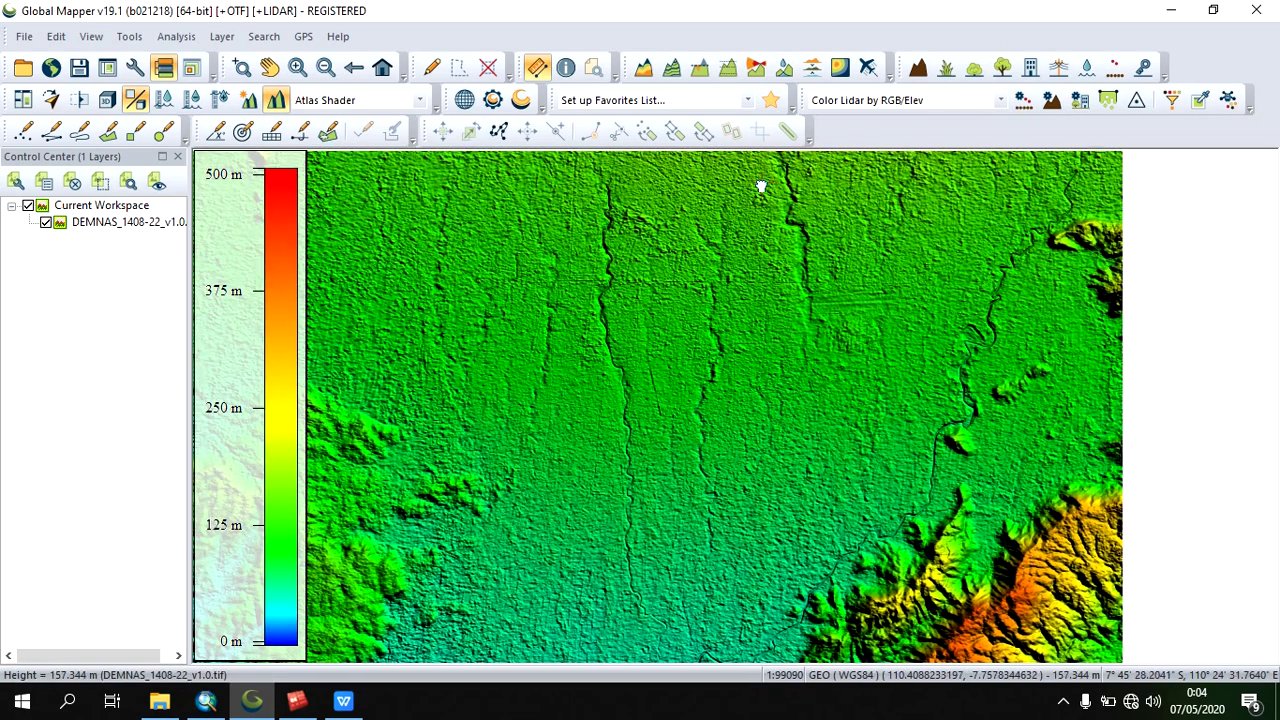
left_click_drag(761, 187, 765, 228)
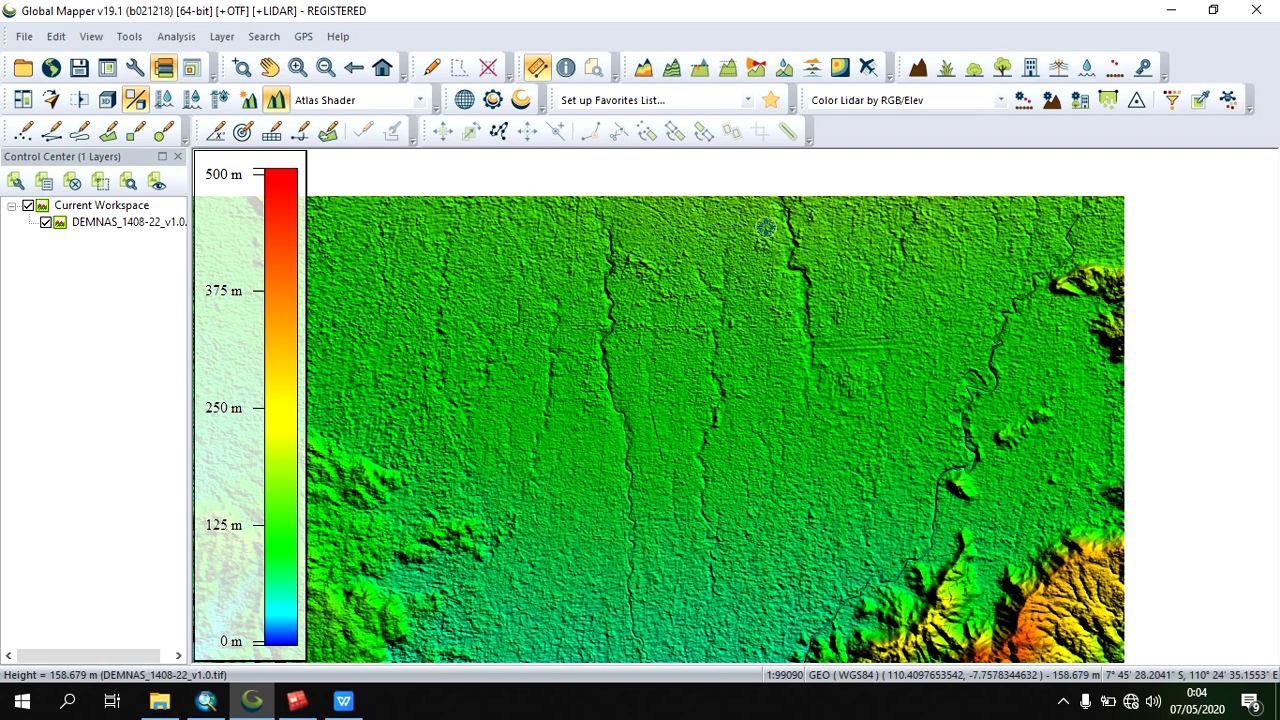
left_click_drag(663, 334, 689, 294)
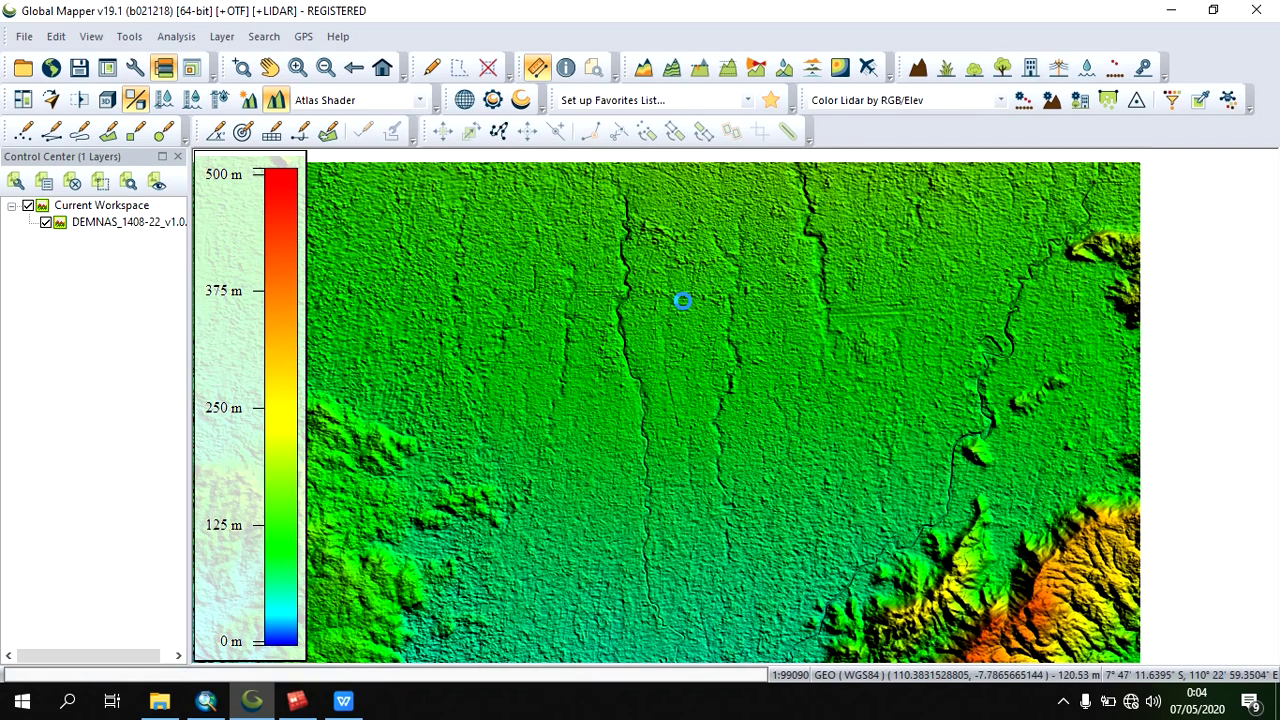
- Start an elevation grid export in XYZ Grid format and open the box selection for its export bounds
left_click(24, 37)
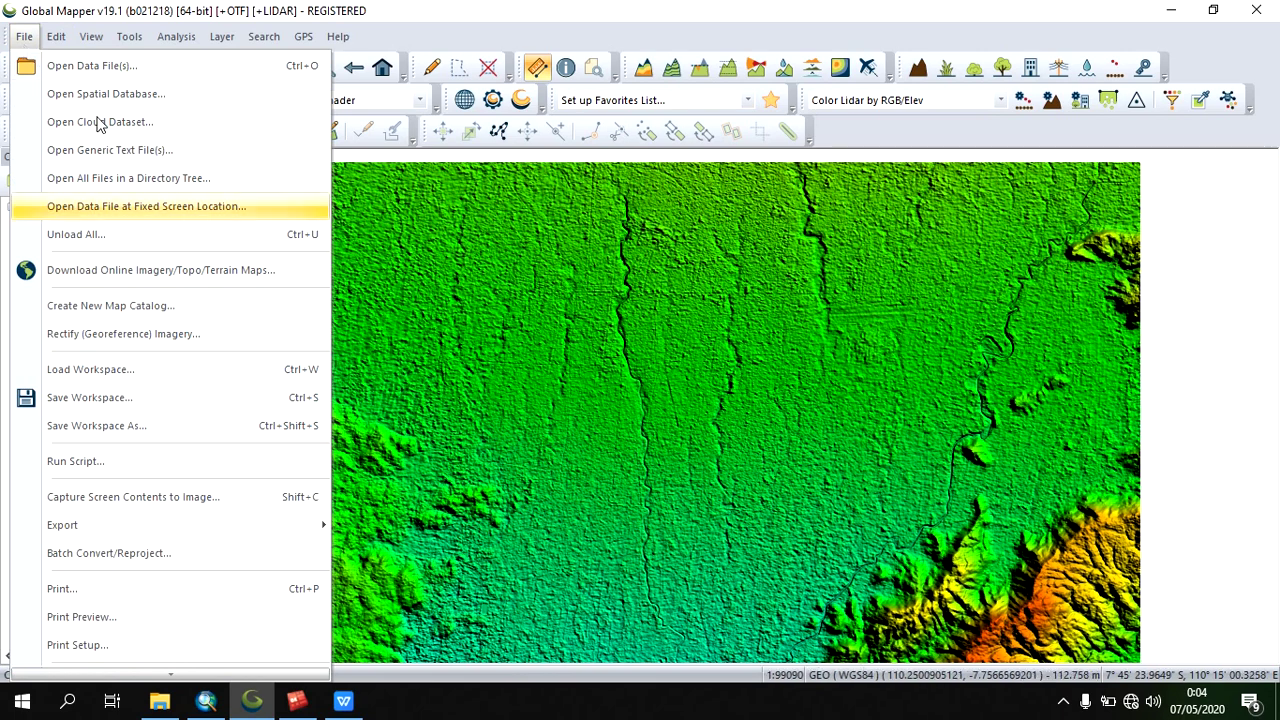
mouse_move(170, 518)
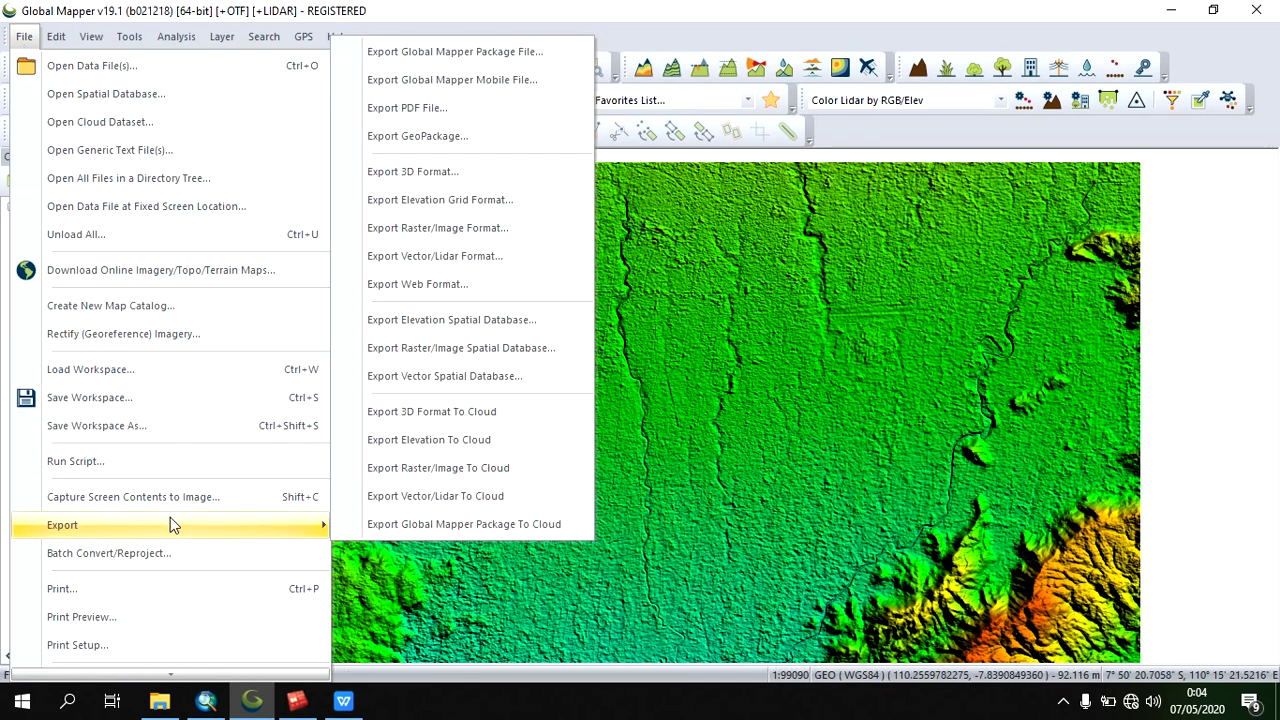
left_click(450, 200)
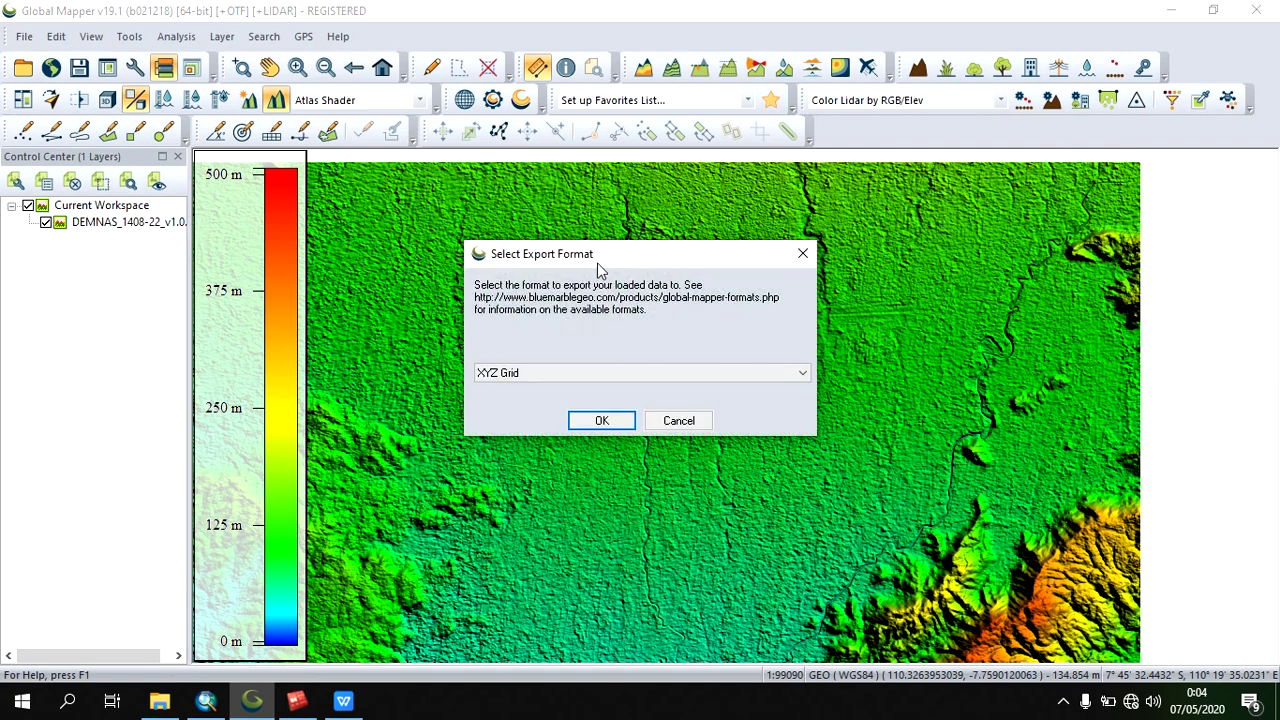
left_click_drag(601, 243, 599, 176)
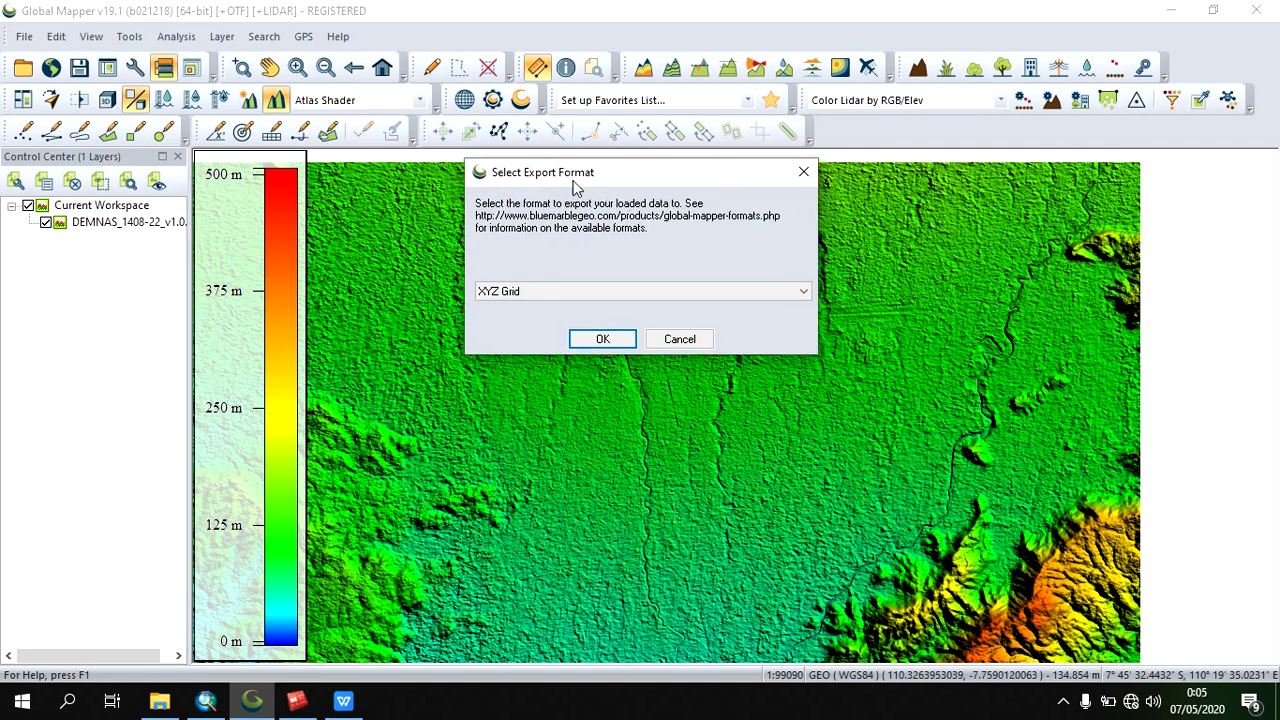
left_click(781, 291)
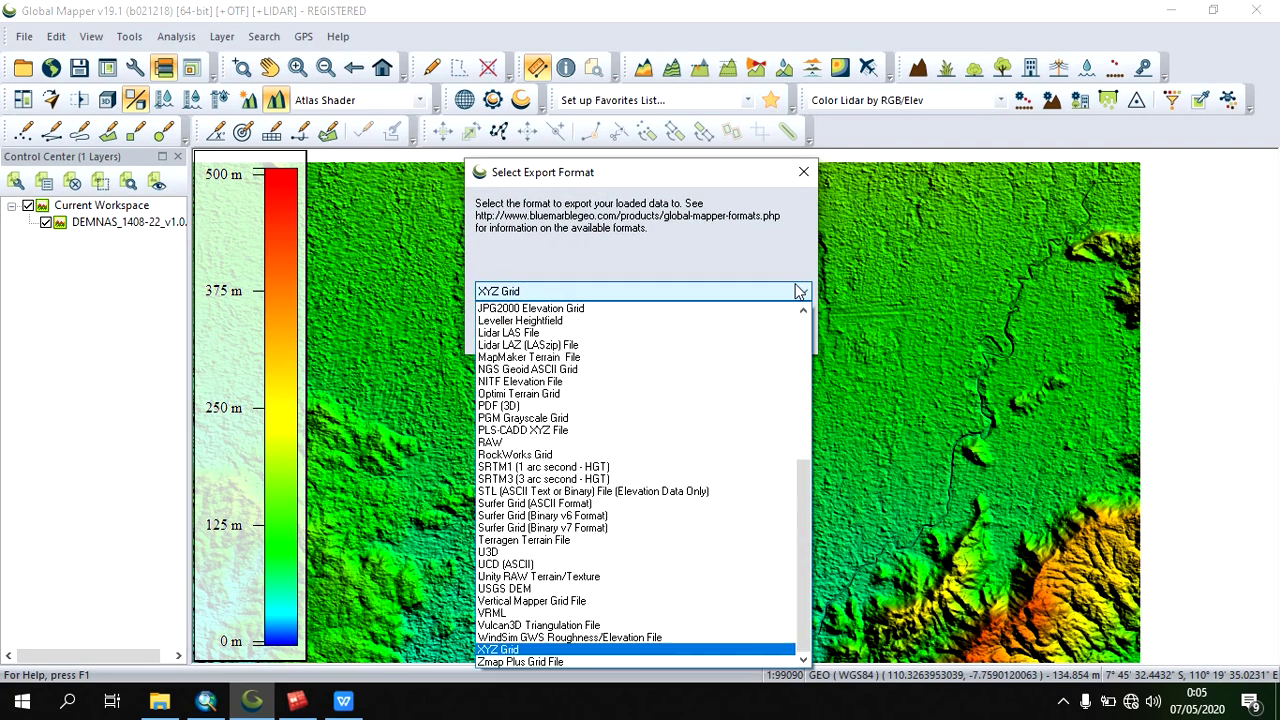
left_click(559, 648)
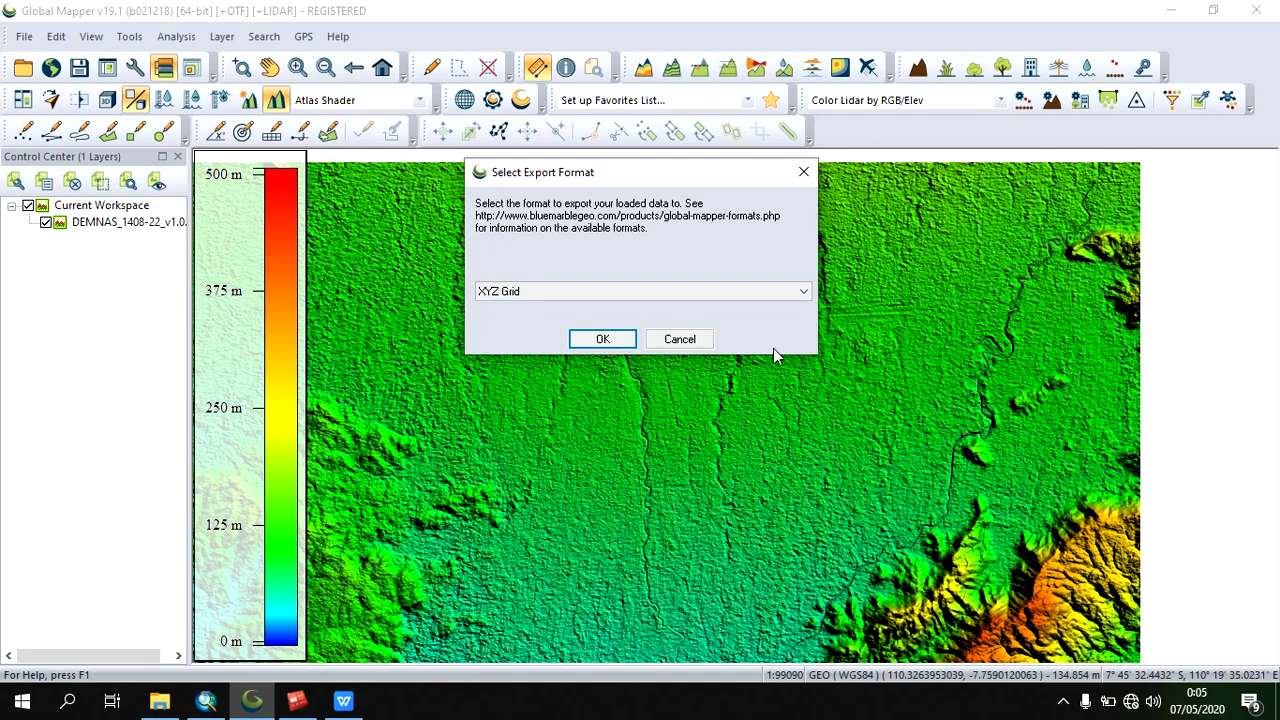
left_click(603, 340)
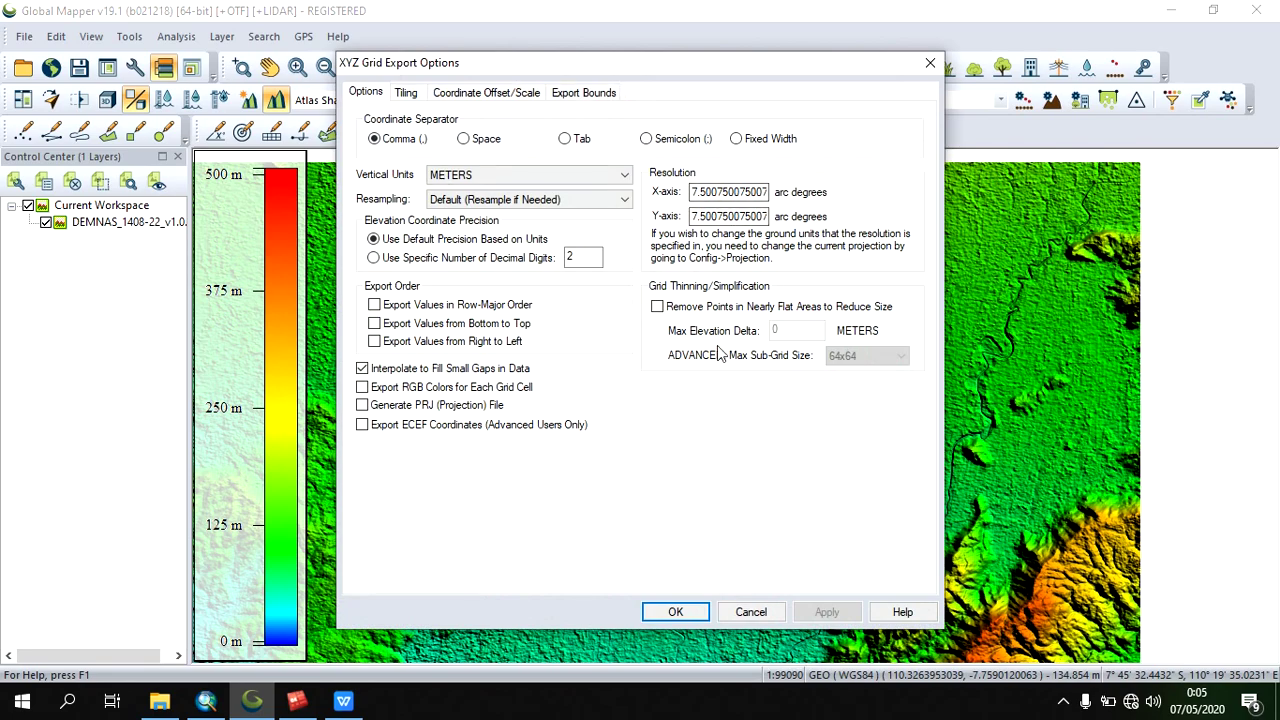
left_click(601, 98)
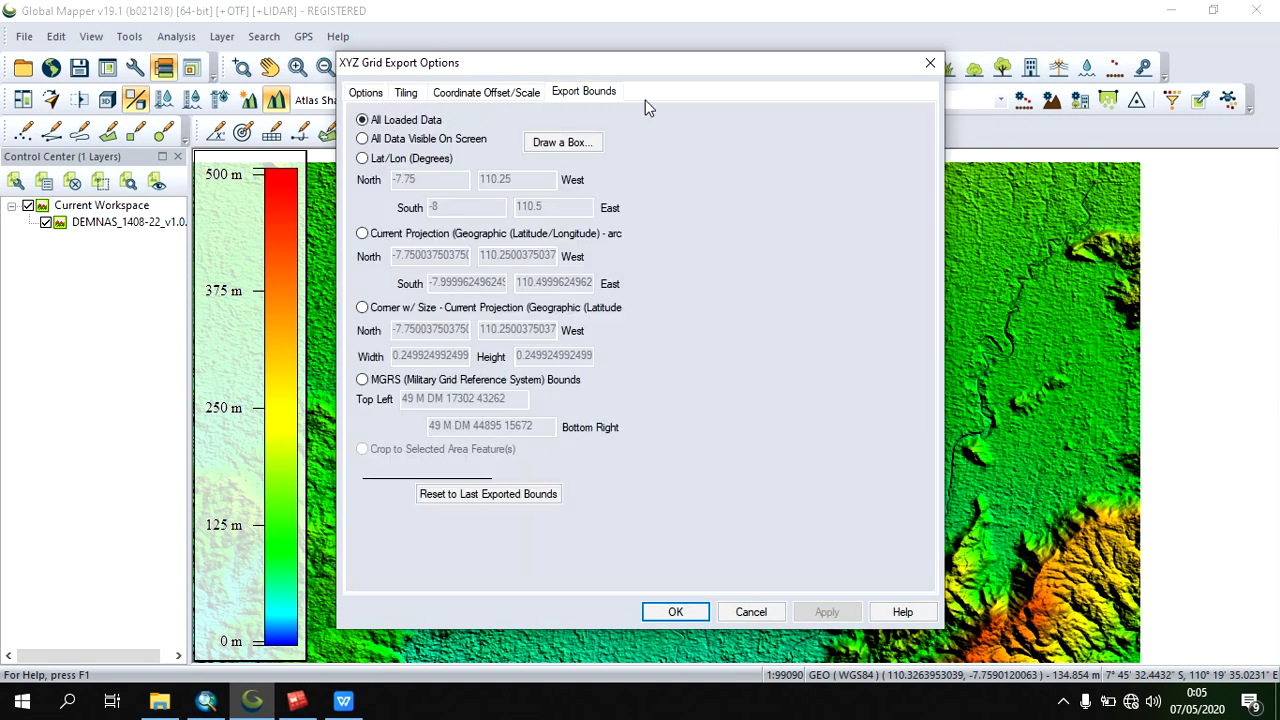
left_click(588, 147)
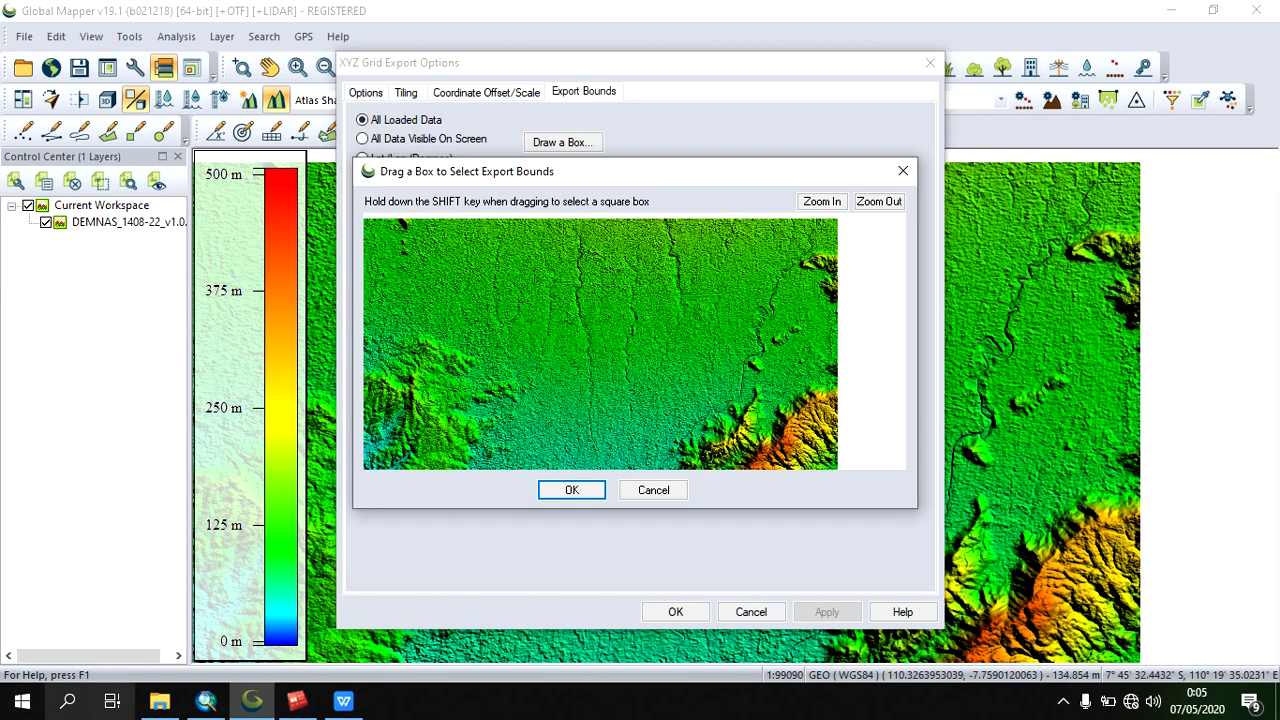
- Switch to ArcMap and add DEMNAS_1408-22_v1.0.tif from D:\Kuliah\Surek\Praktikum M7\Data DEM to the map
left_click(206, 700)
left_click(1270, 130)
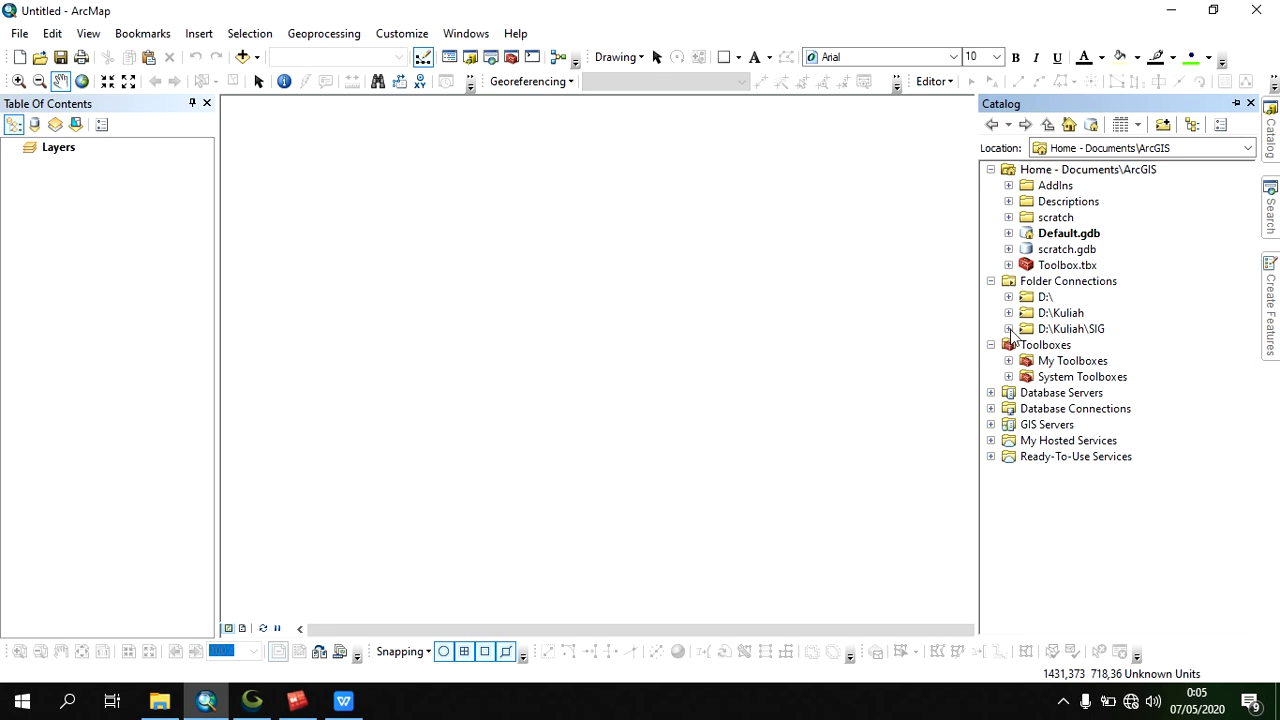
left_click(1008, 313)
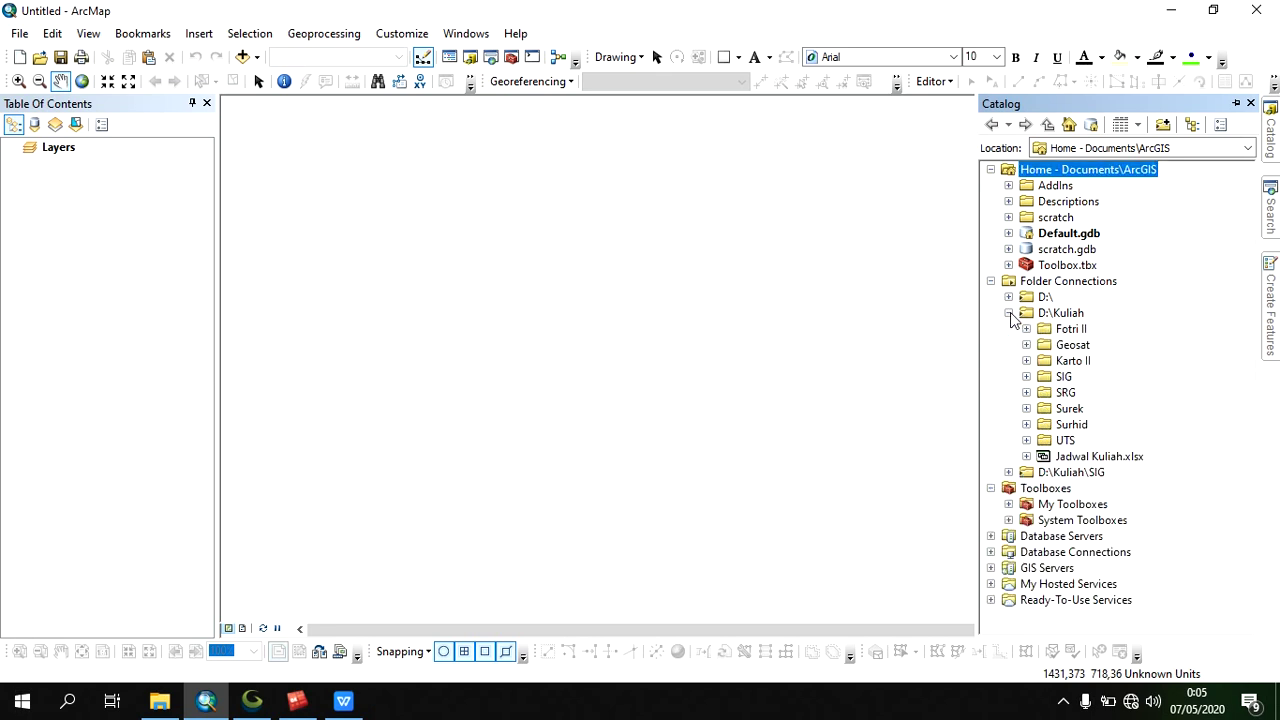
left_click(1026, 408)
scroll(1029, 414, "down", 1)
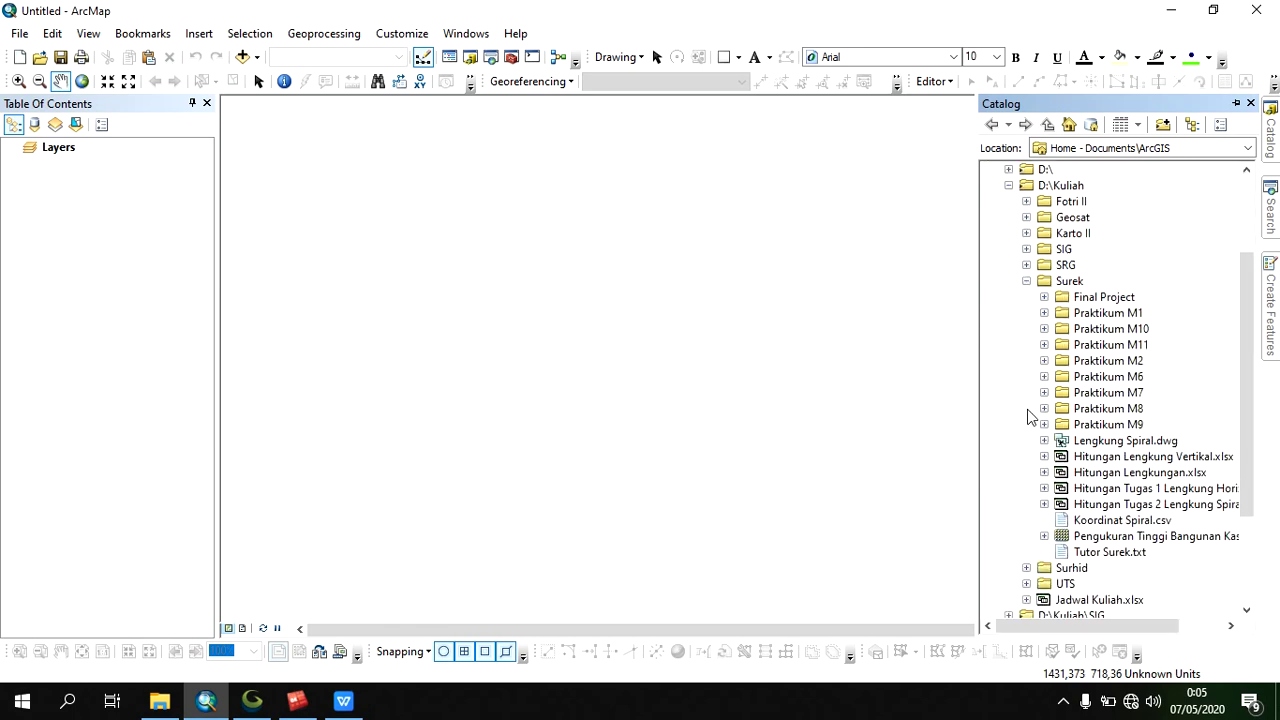
left_click(1044, 392)
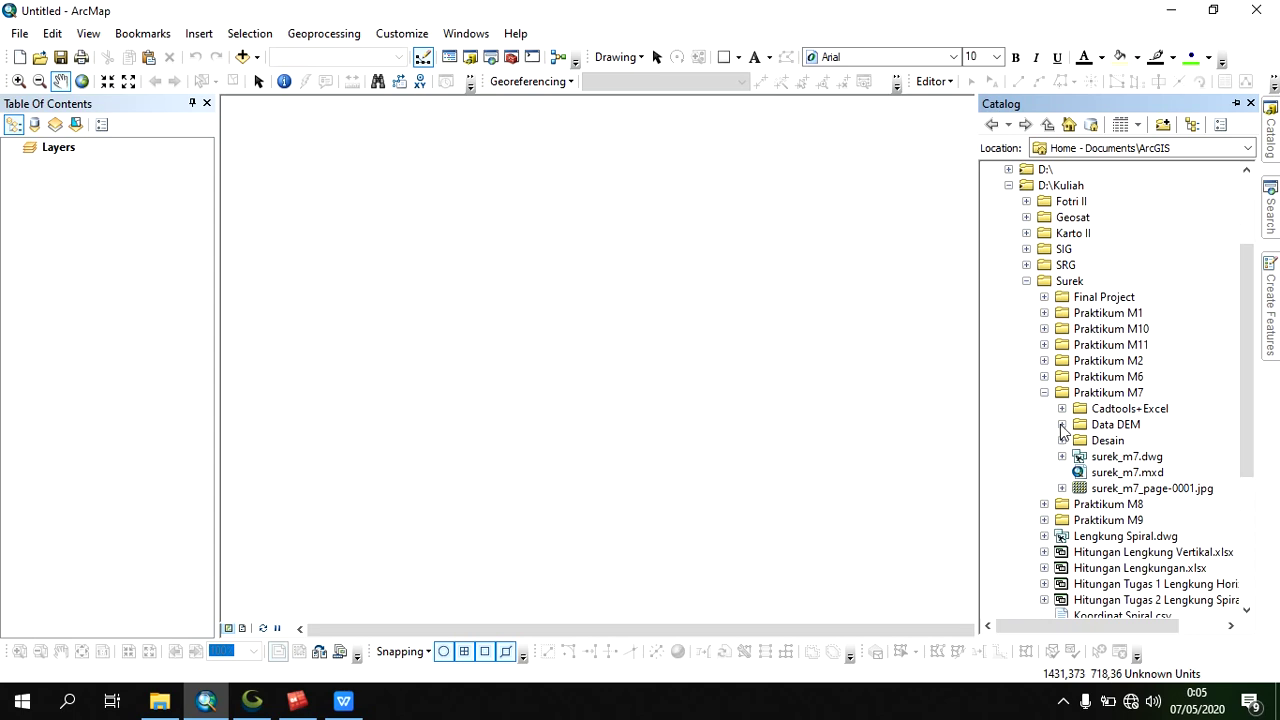
left_click(1062, 424)
left_click_drag(1120, 442, 829, 437)
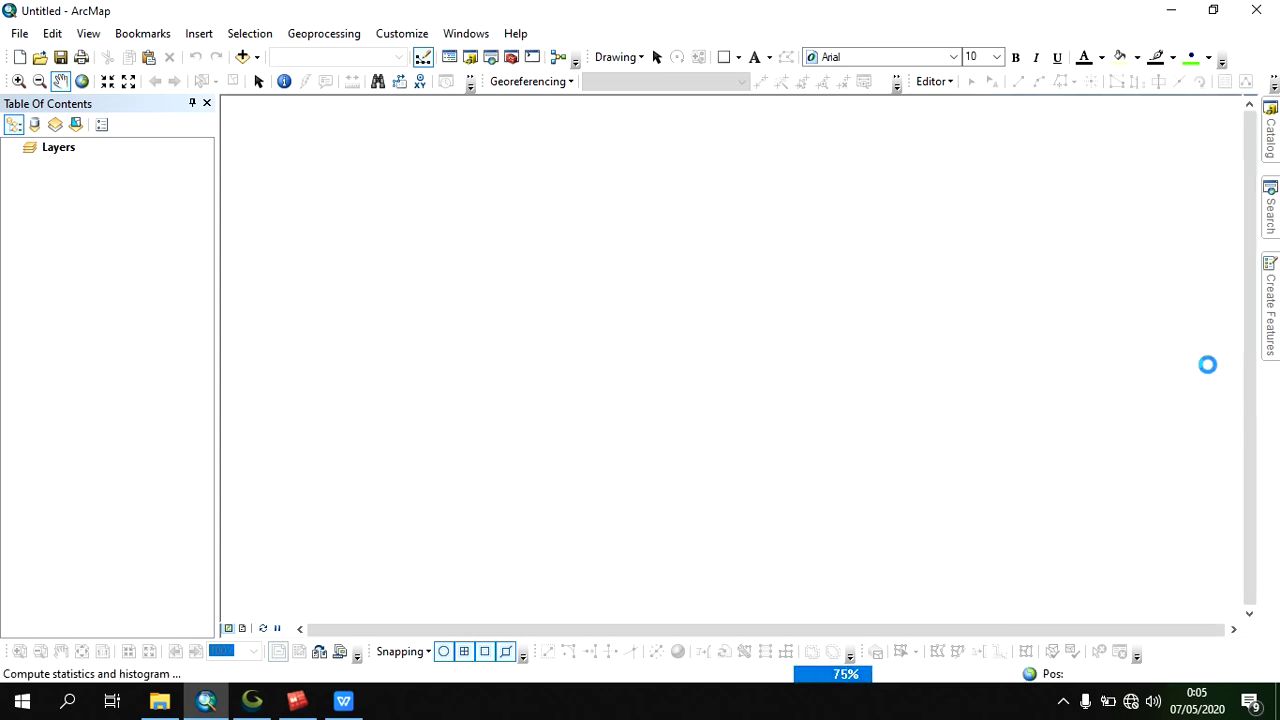
- Add z_as_jalan.shp from the Desain\as_jalan folder of Praktikum M7 to the map
mouse_move(1270, 135)
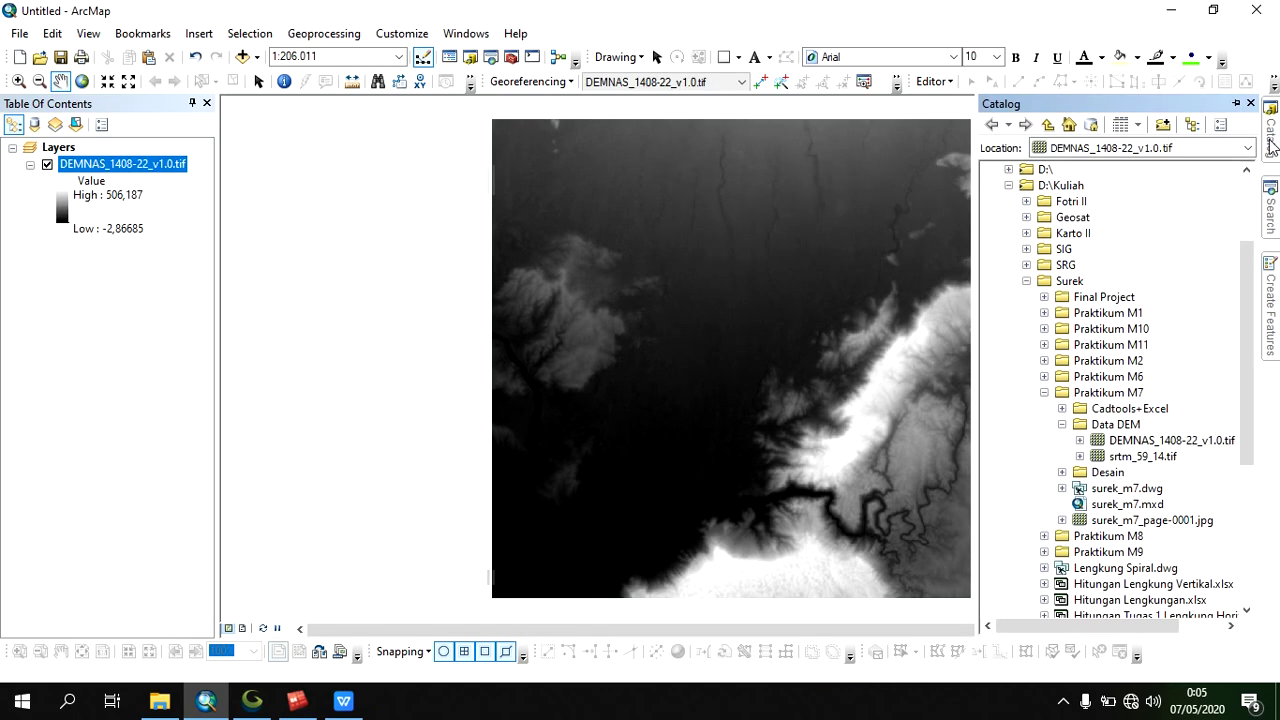
left_click(1062, 472)
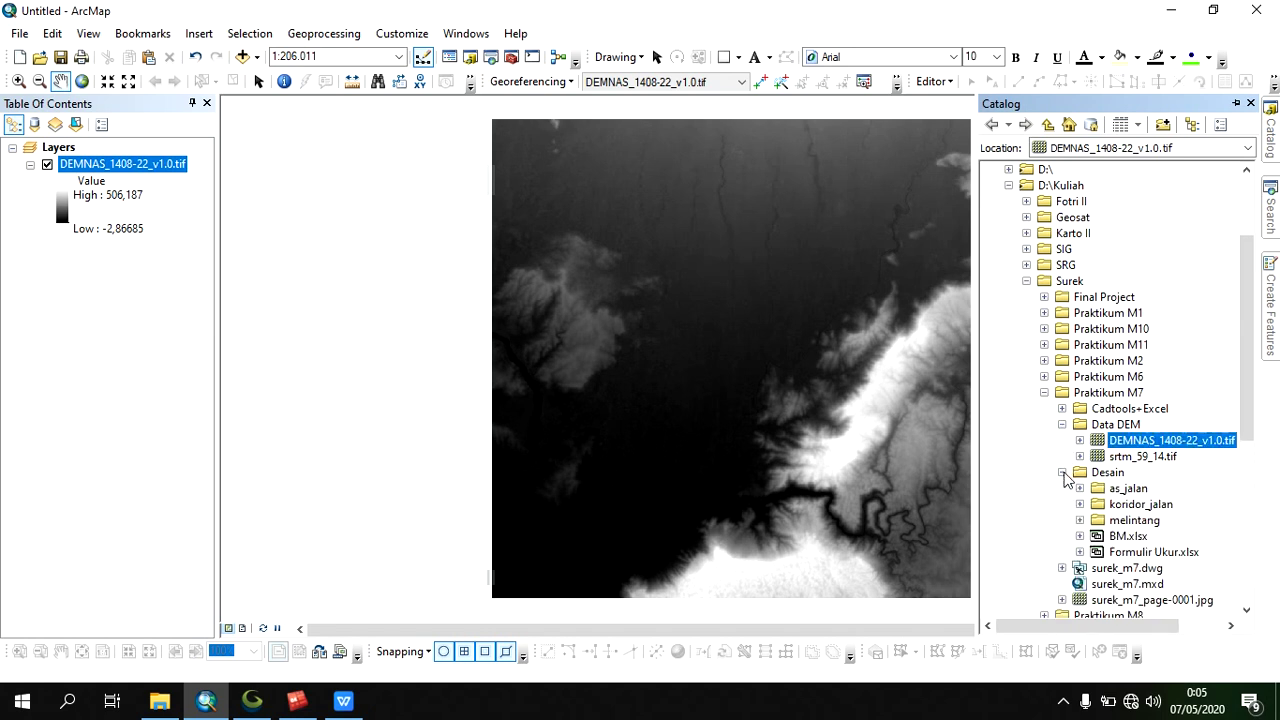
left_click(1080, 488)
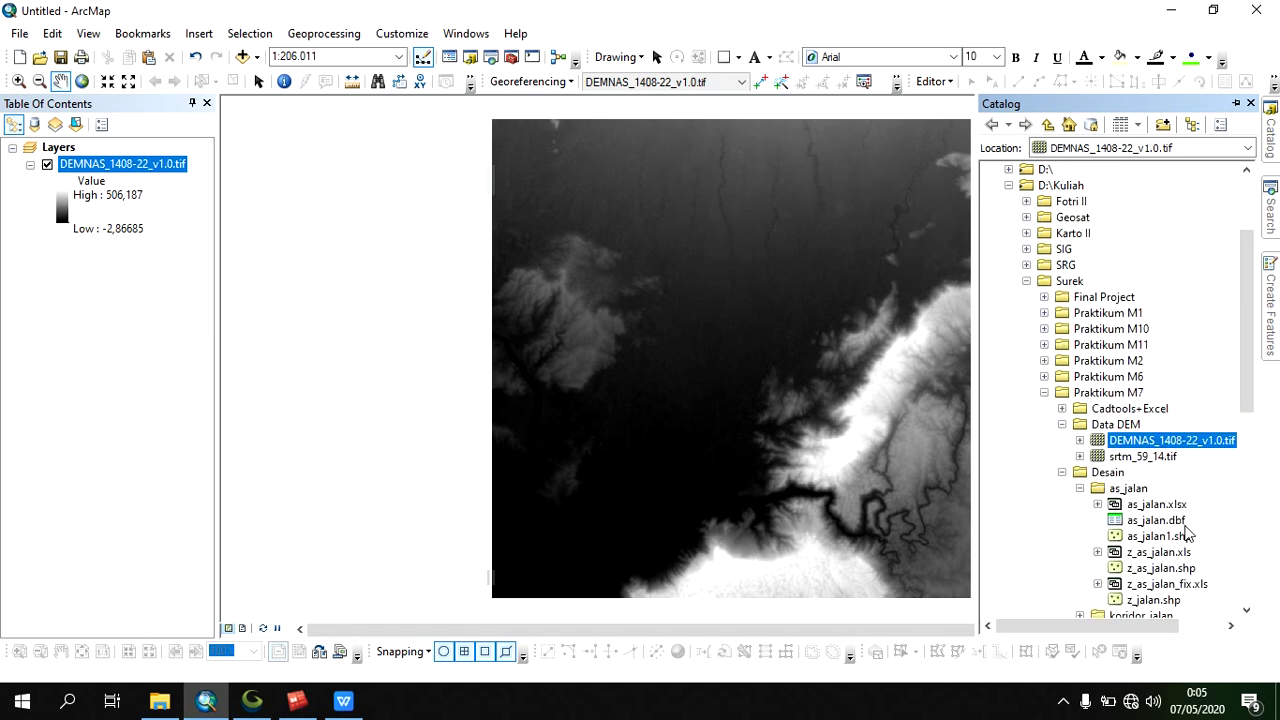
scroll(1185, 540, "down", 1)
mouse_move(1184, 521)
left_mouse_down()
mouse_move(849, 516)
mouse_move(982, 182)
left_mouse_up()
- Examine where the z_as_jalan road points lie on the DEM relative to the river channels and surrounding terrain
scroll(736, 145, "up", 5)
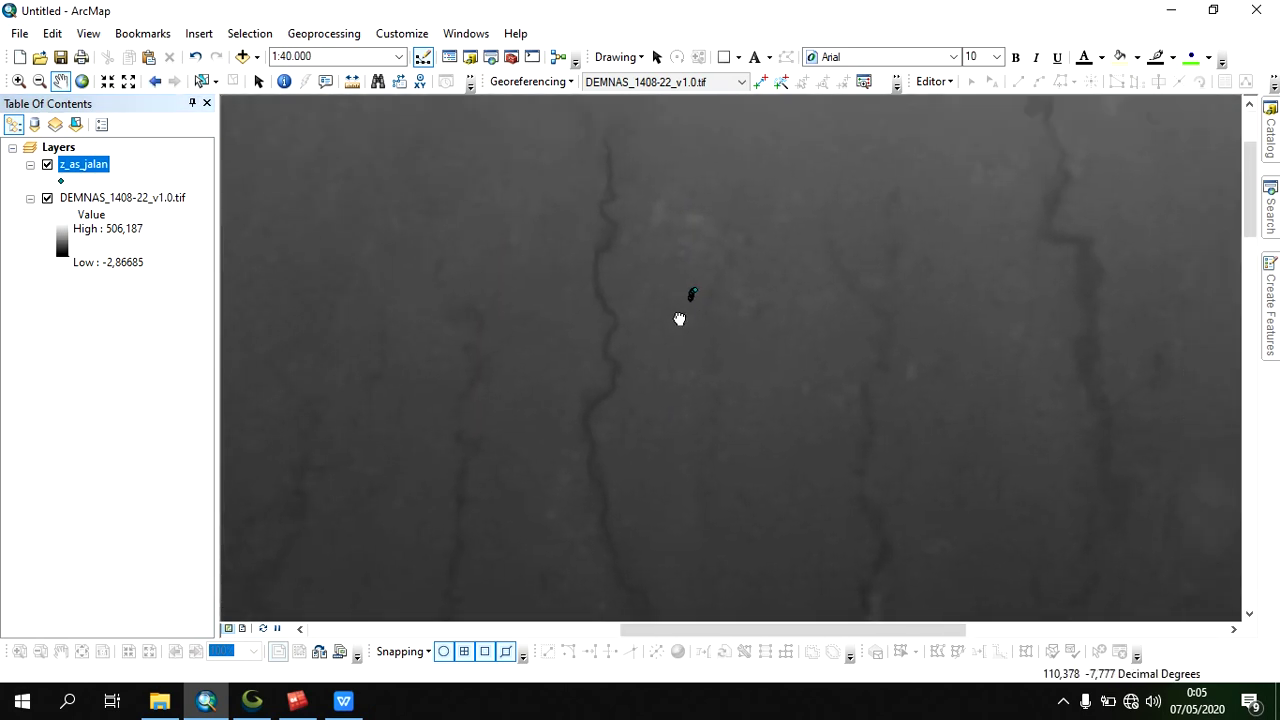
scroll(679, 318, "down", 5)
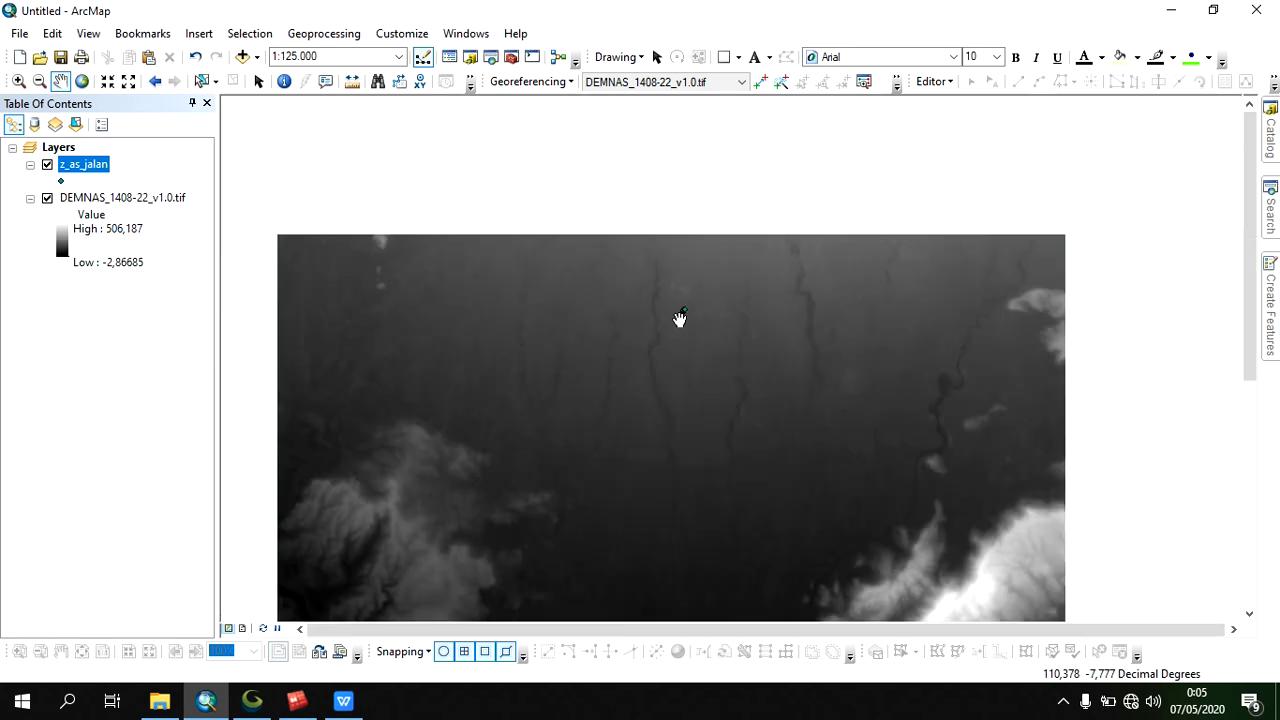
left_click_drag(614, 409, 677, 271)
left_click_drag(709, 423, 640, 277)
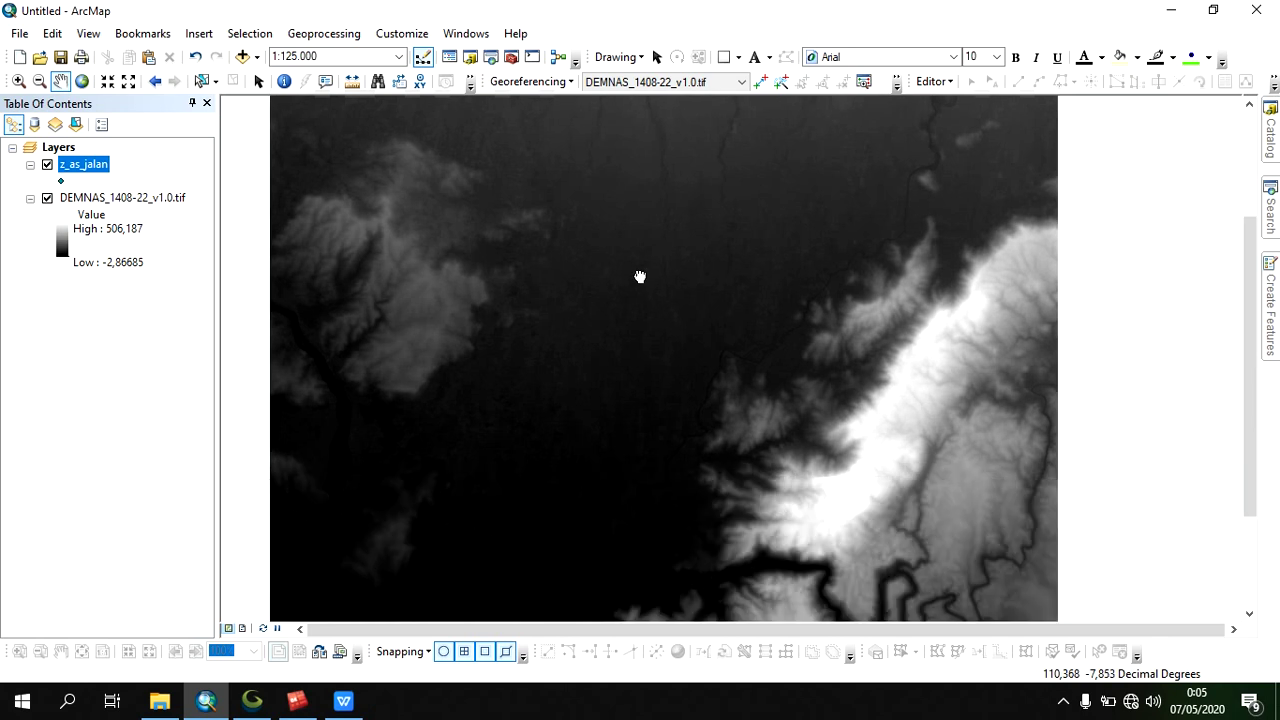
left_click_drag(698, 313, 782, 203)
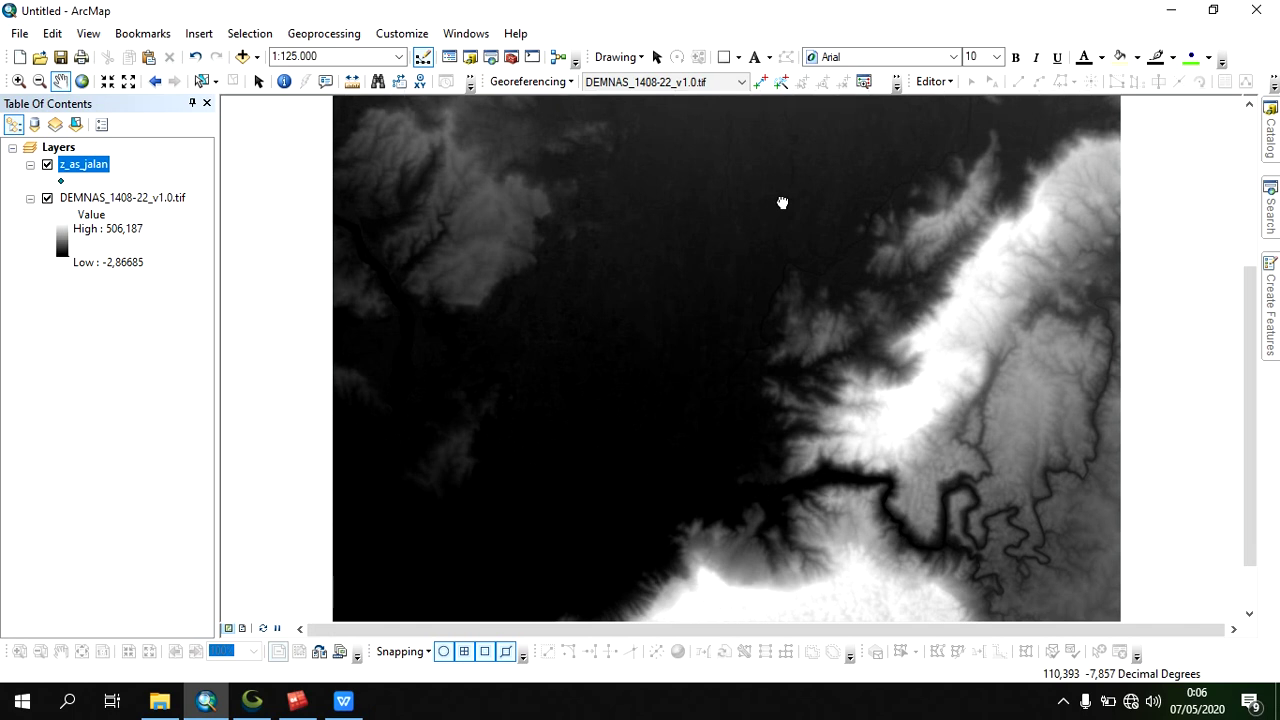
left_click_drag(783, 200, 694, 580)
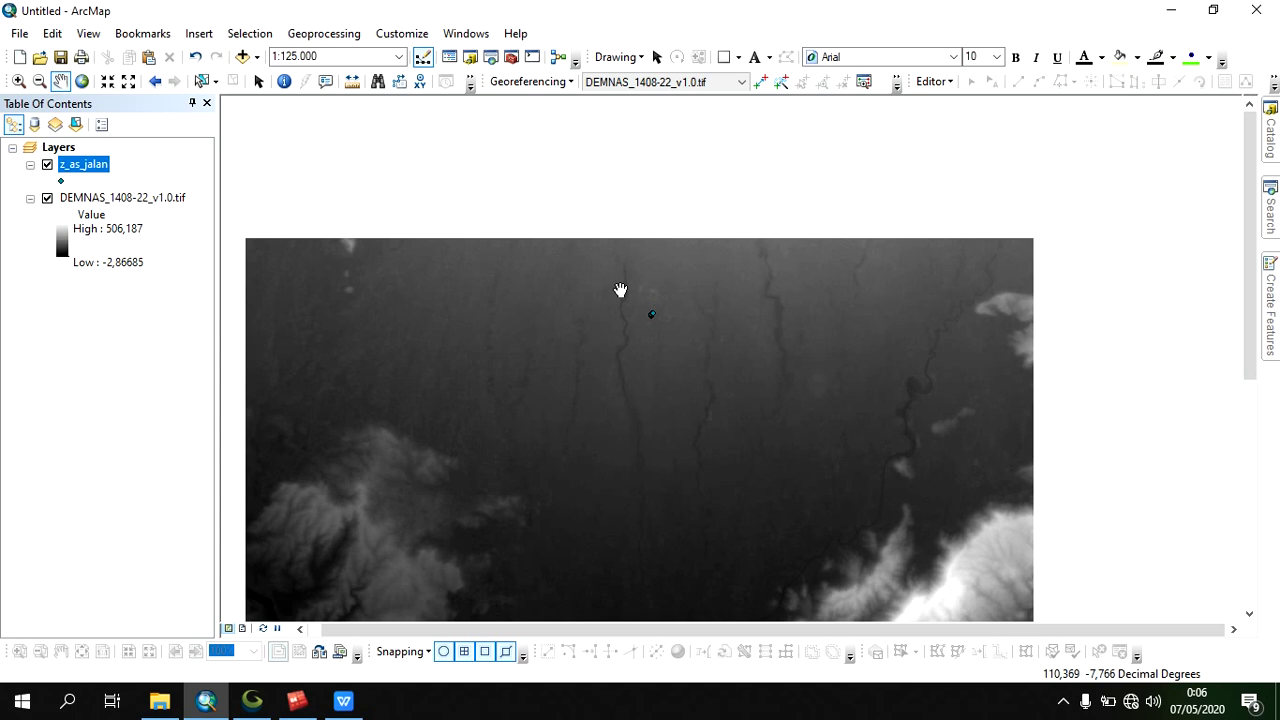
scroll(651, 295, "up", 2)
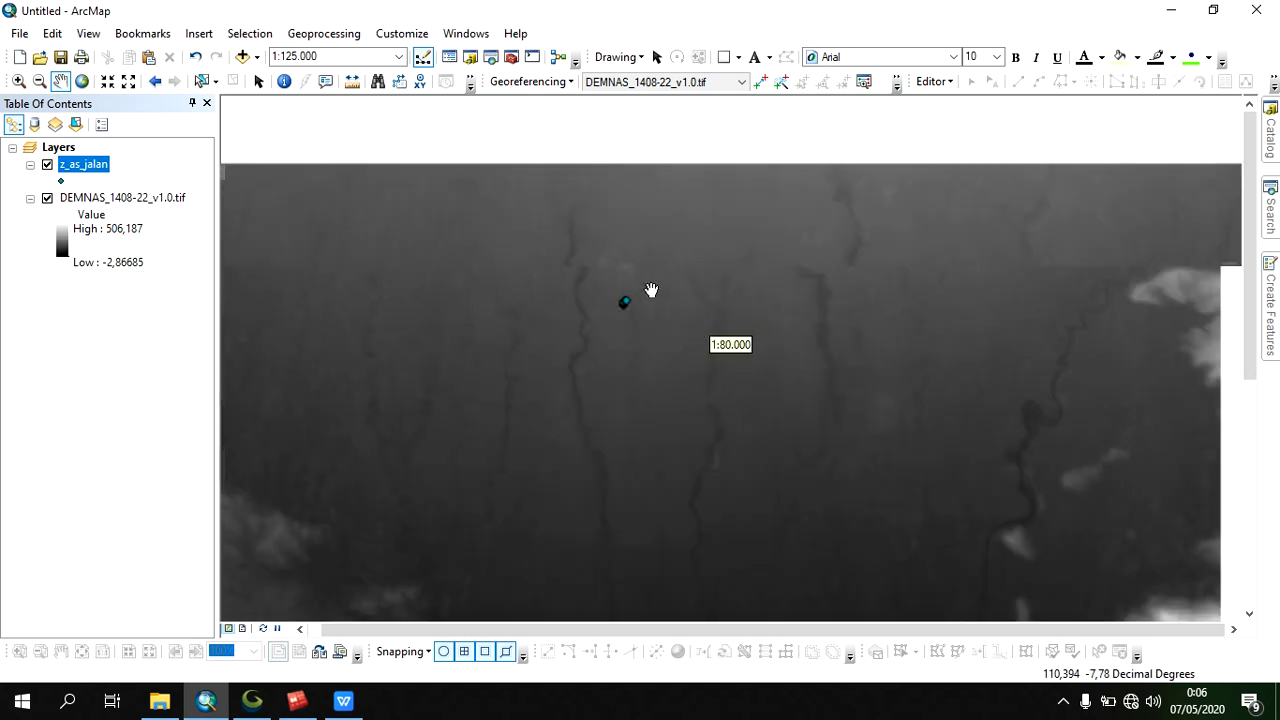
left_click_drag(632, 352, 633, 336)
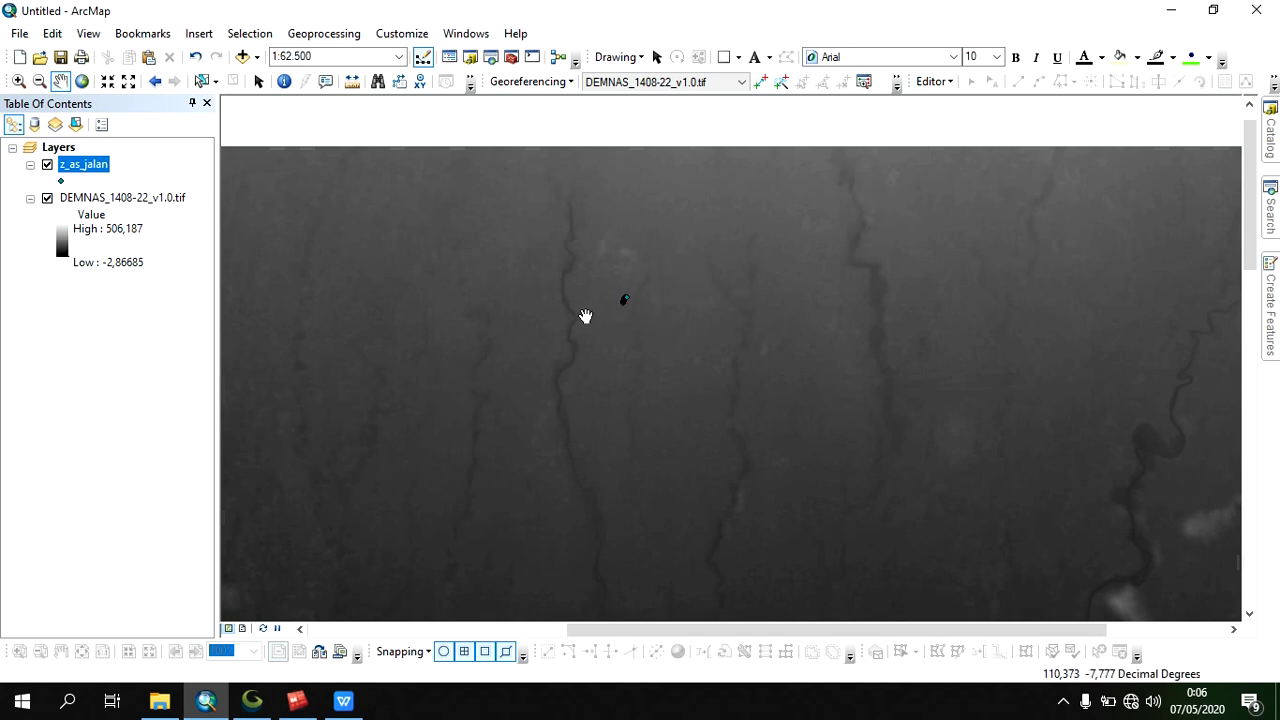
left_click_drag(586, 314, 660, 317)
left_click_drag(429, 286, 615, 314)
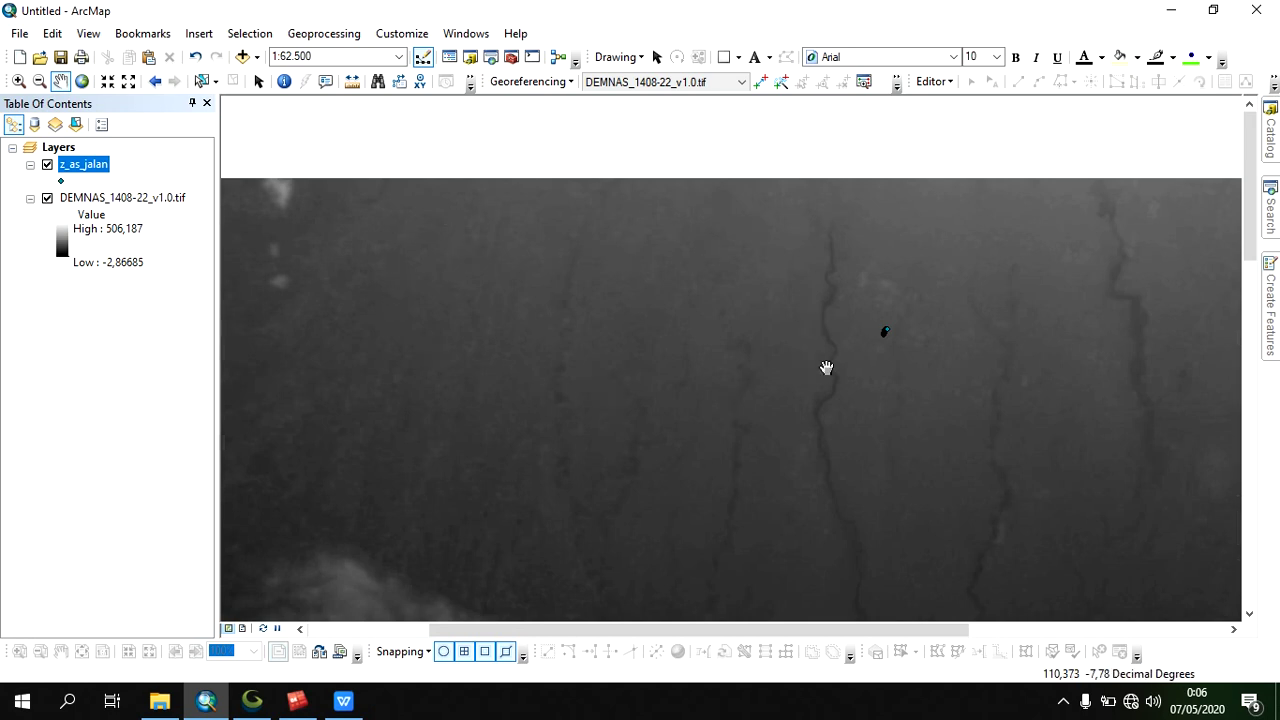
left_click_drag(826, 366, 616, 344)
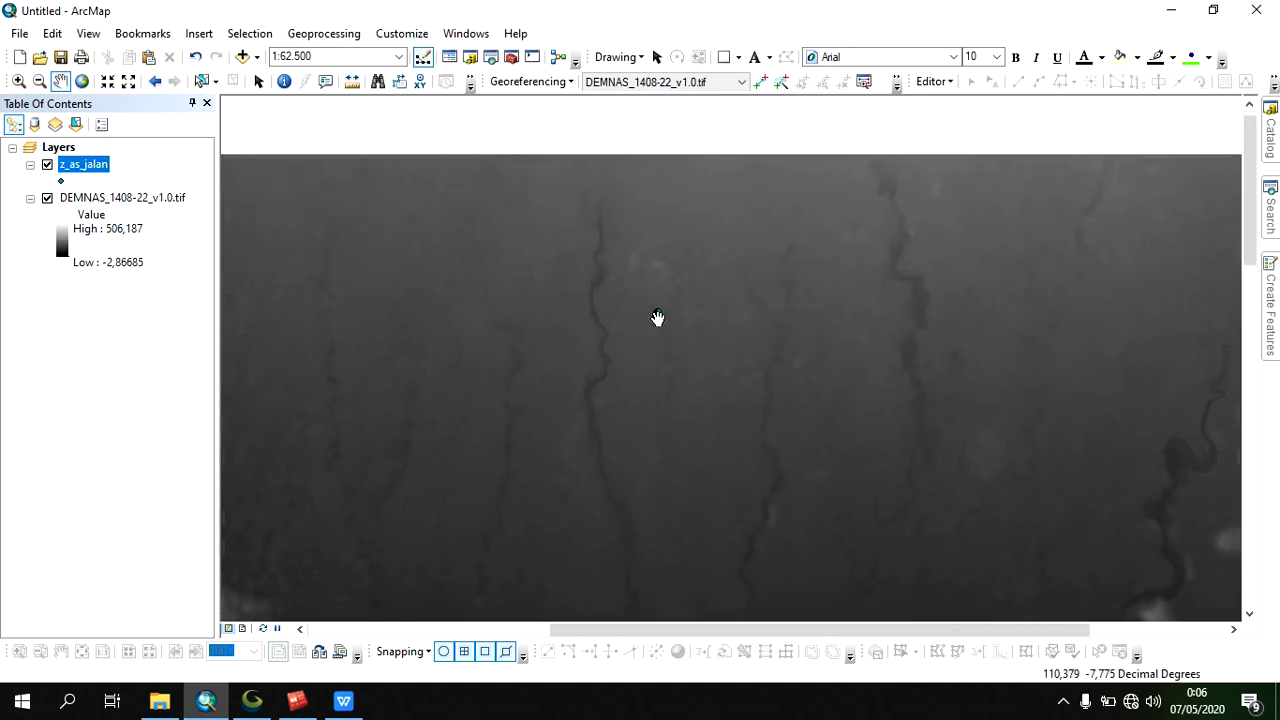
scroll(657, 316, "up", 2)
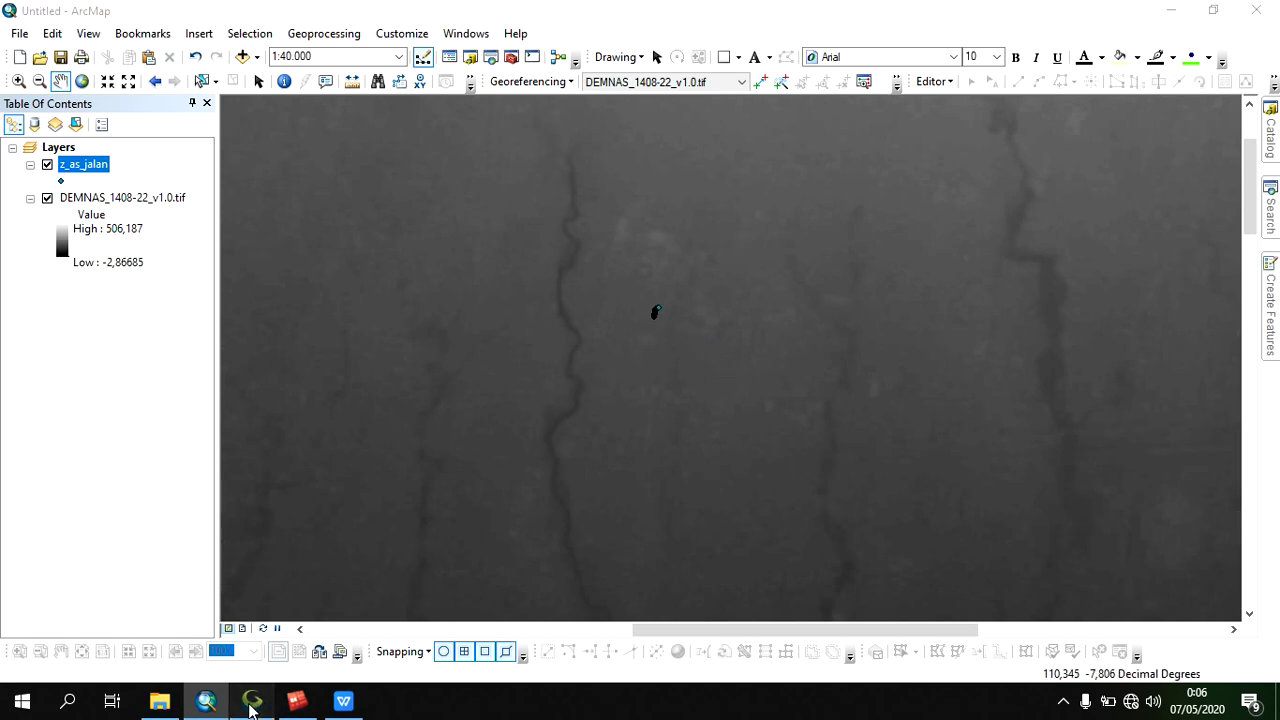
- Switch to Global Mapper and draw the export bounds box over the road area just east of the river channel, accepting the selection
left_click(252, 700)
left_click(810, 203)
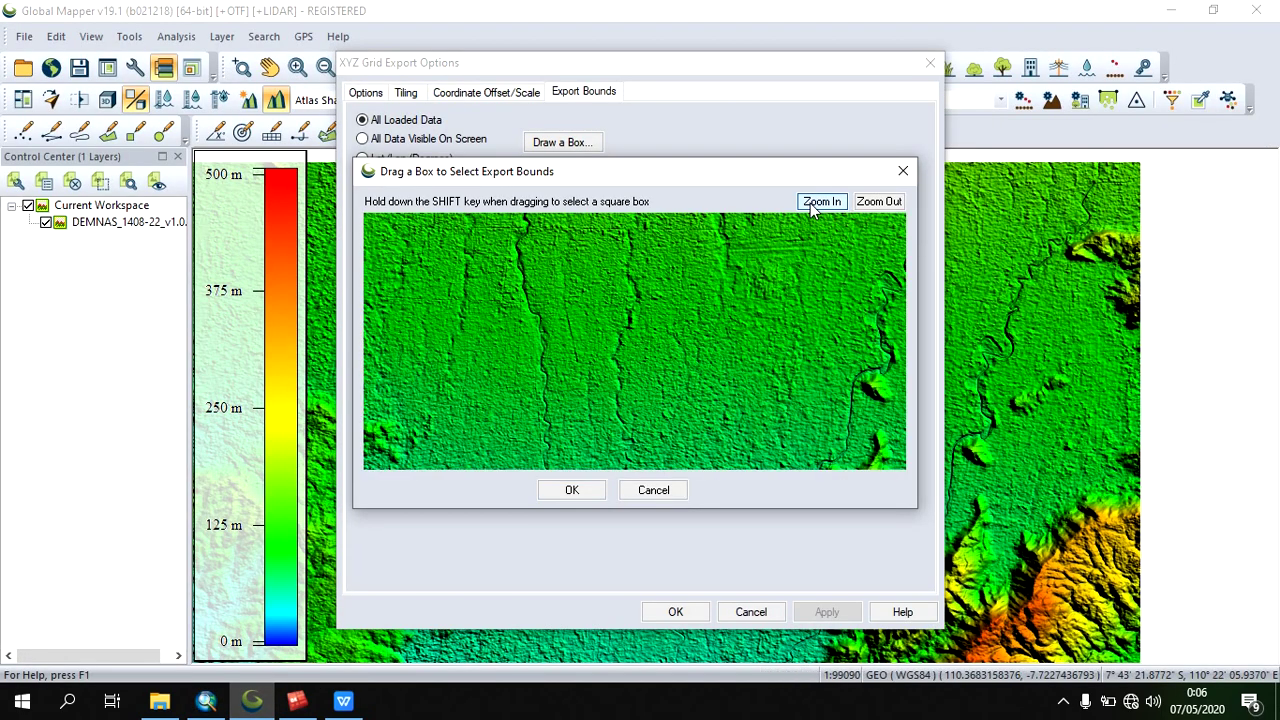
left_click(810, 203)
left_click_drag(498, 261, 553, 357)
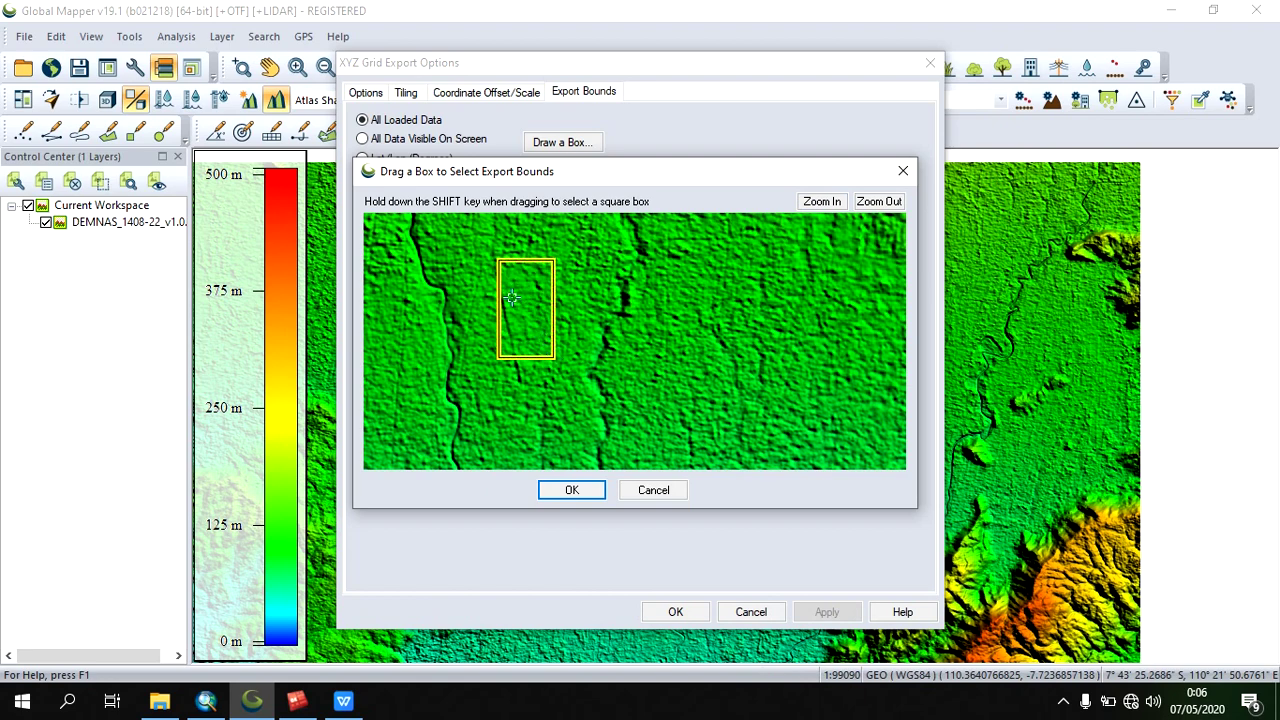
left_click(441, 272)
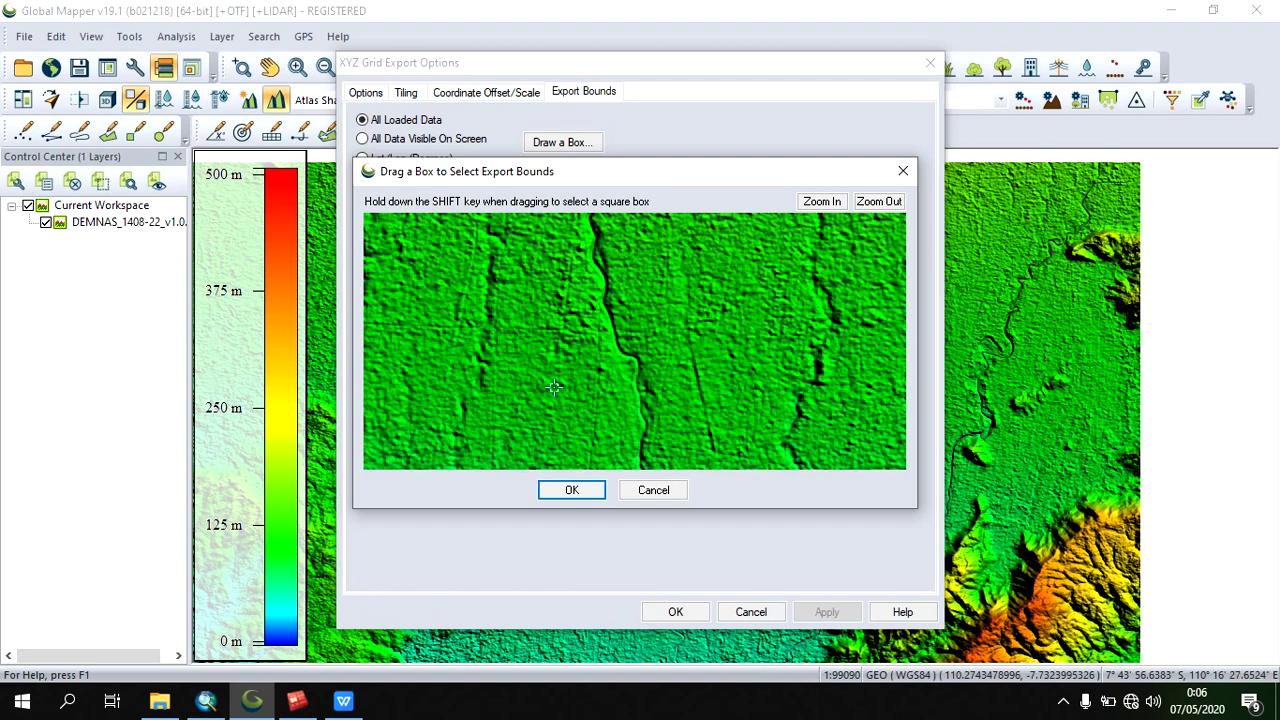
left_click(631, 225)
left_click(629, 222)
left_click(722, 424)
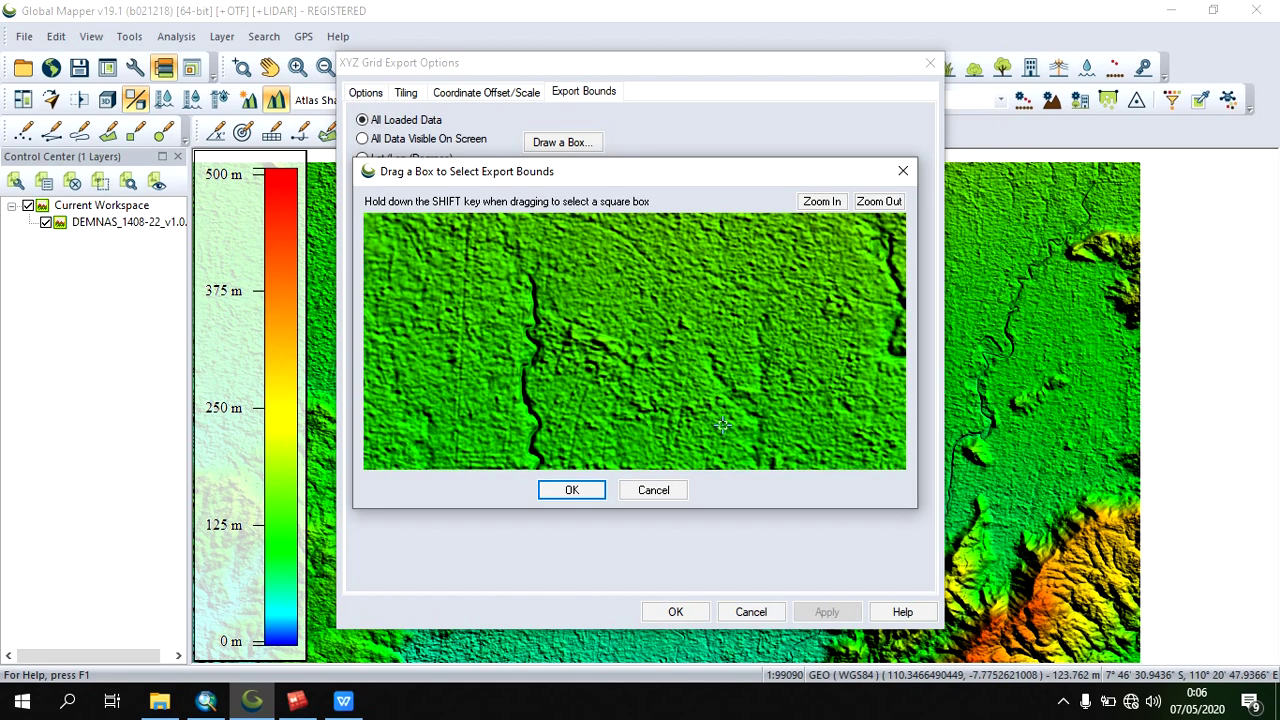
left_click(709, 433)
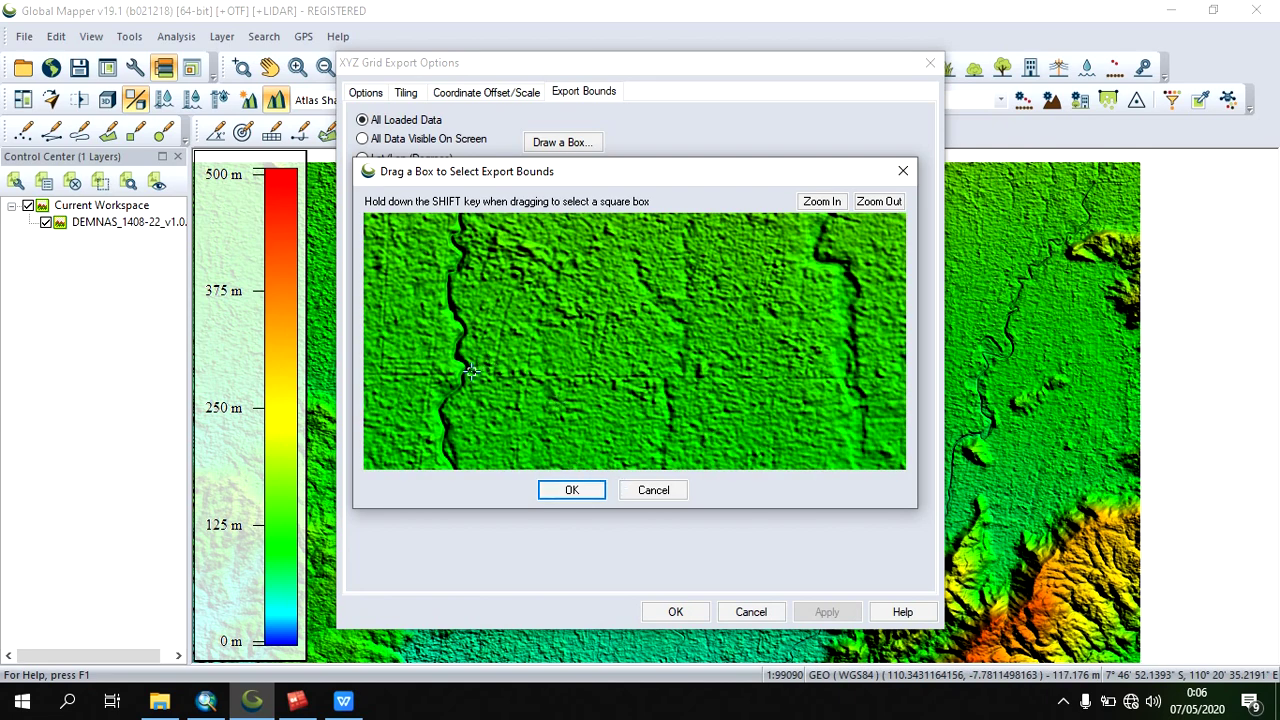
left_click_drag(410, 271, 599, 415)
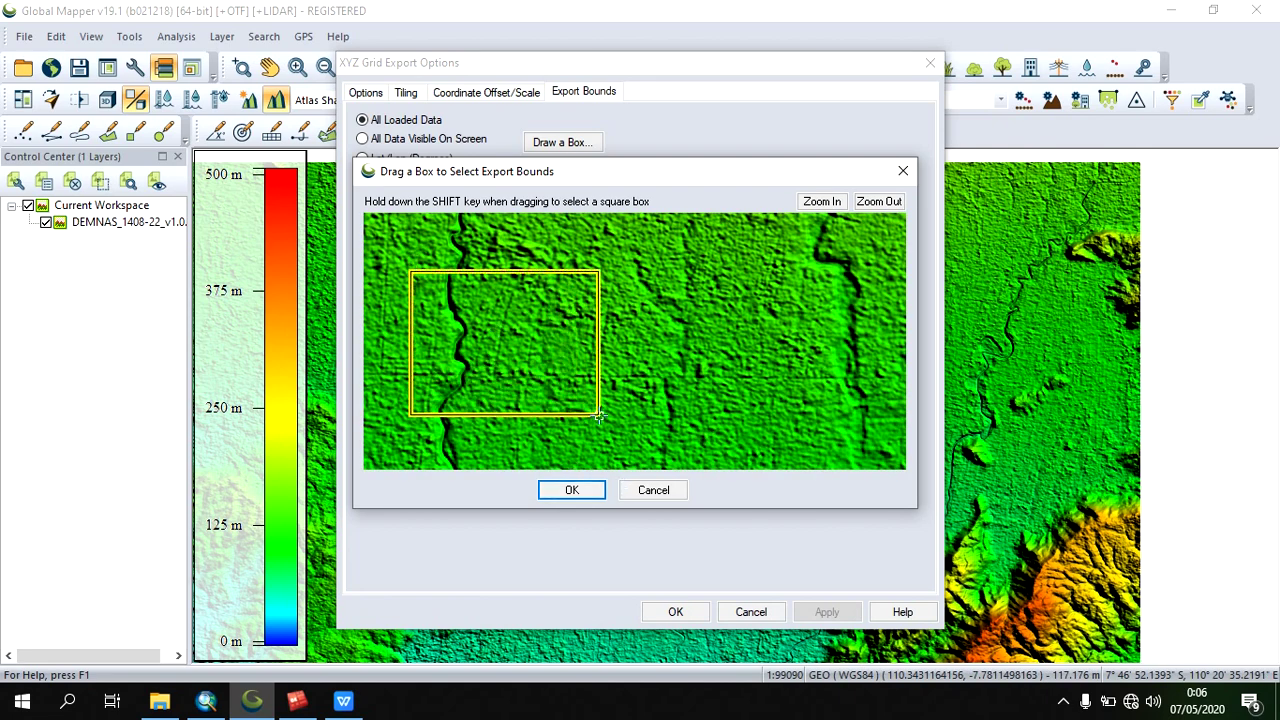
left_click_drag(454, 315, 575, 405)
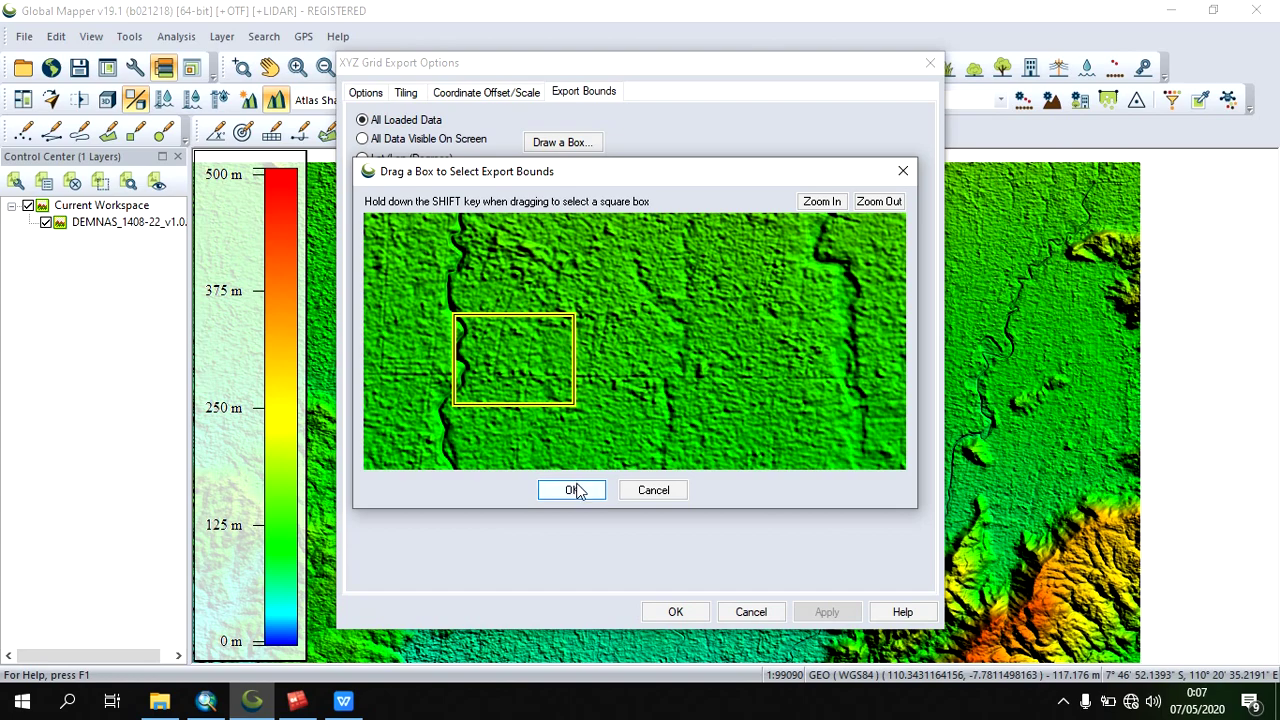
left_click(572, 489)
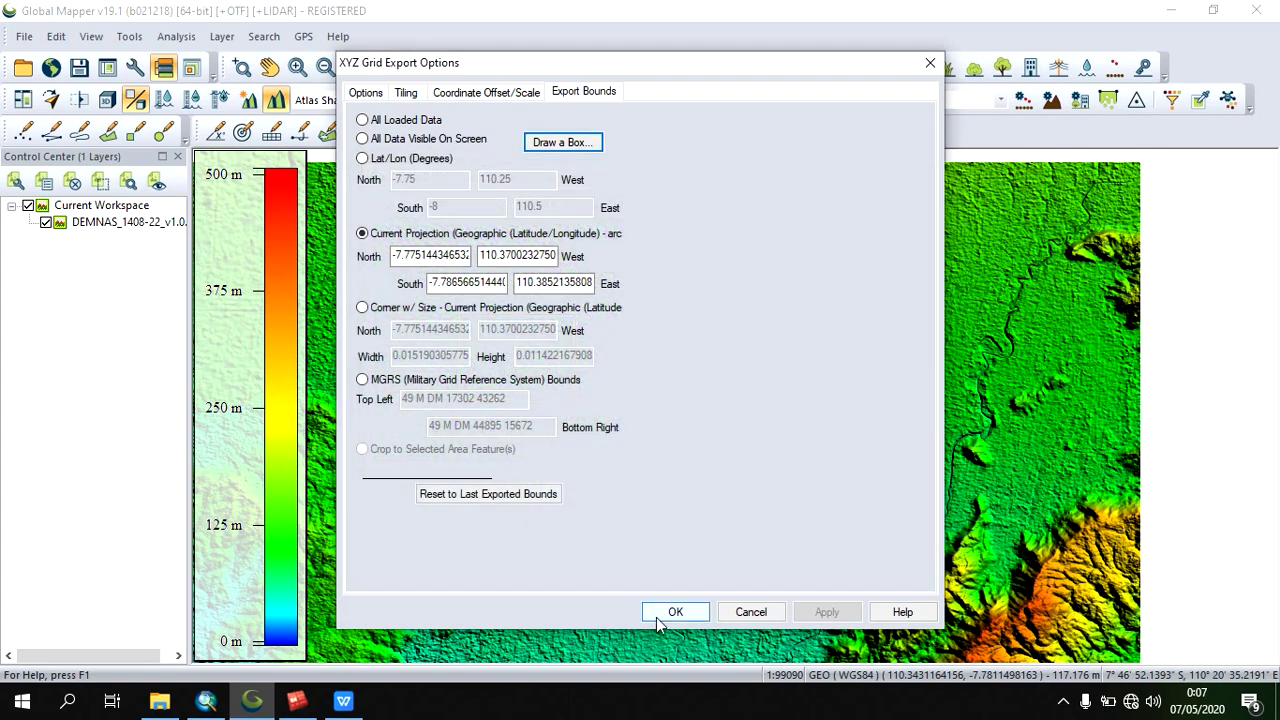
- Export the bounded elevation grid as XYZ Grid file koord.dtm in the Video folder of Praktikum M11
left_click(672, 612)
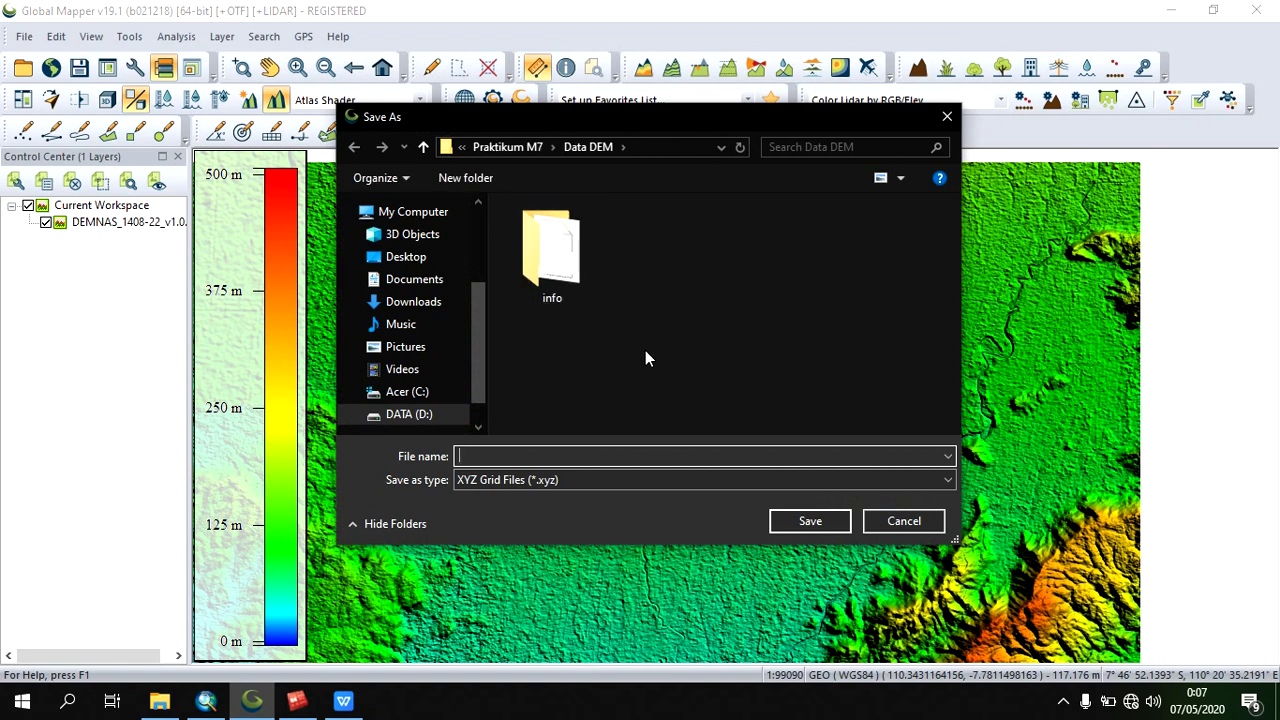
left_click(508, 147)
left_click(639, 486)
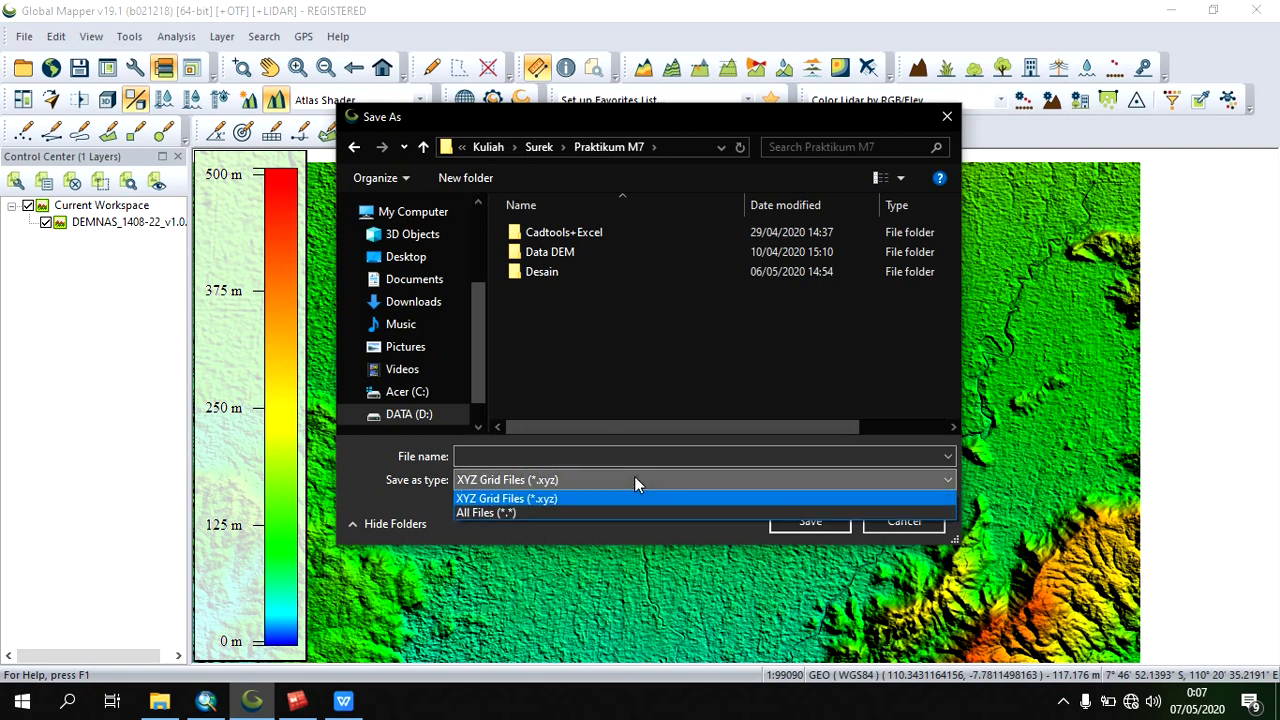
left_click(634, 478)
left_click(539, 147)
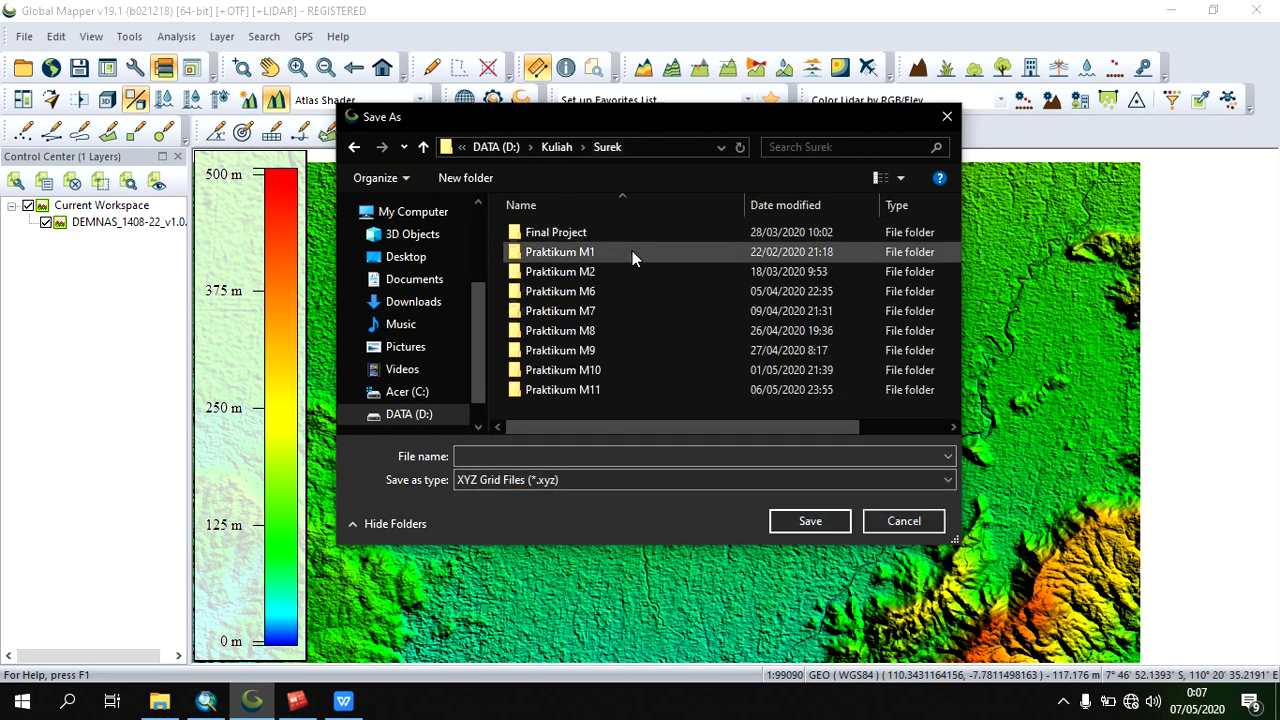
double_click(638, 387)
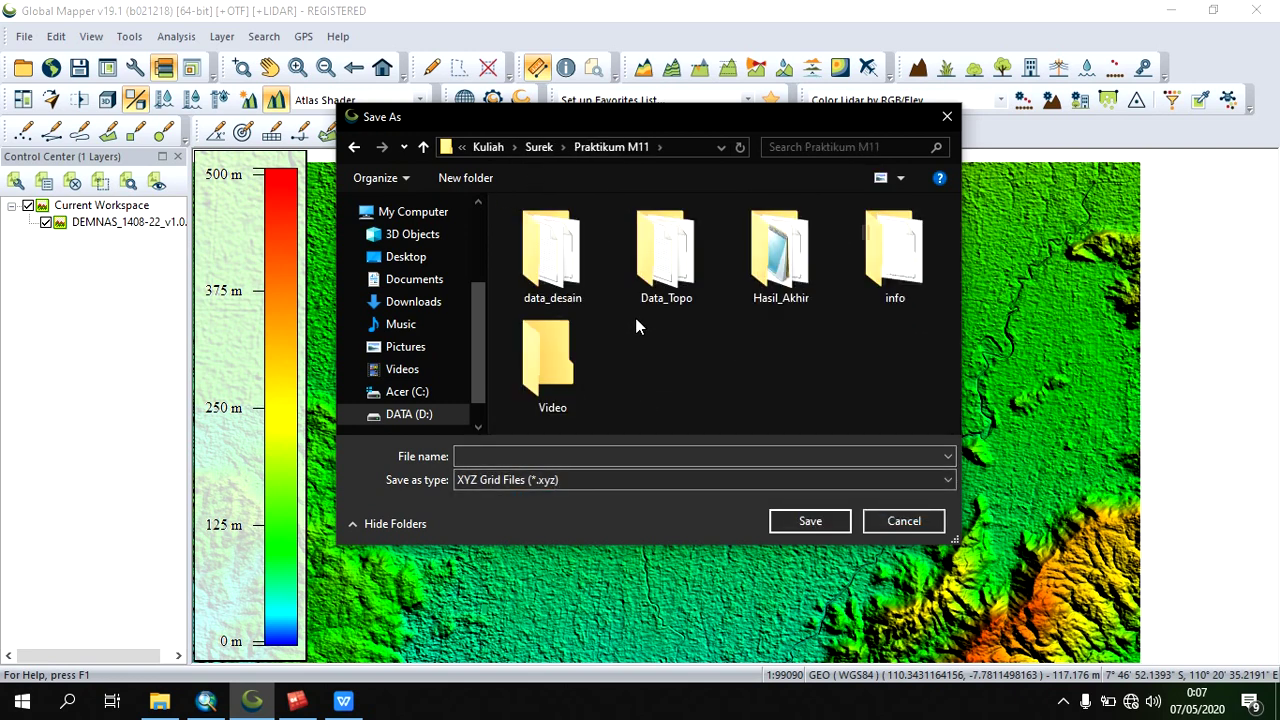
double_click(556, 374)
left_click(592, 457)
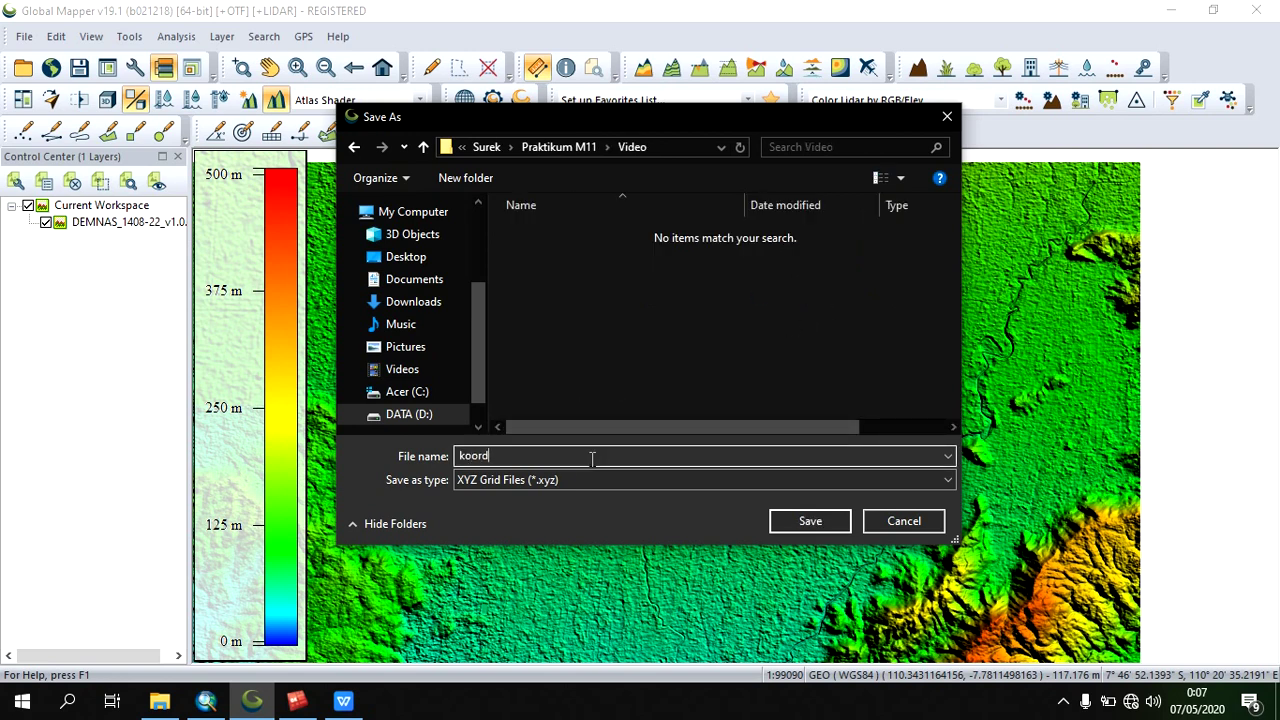
type("koord.dtm")
key("Return")
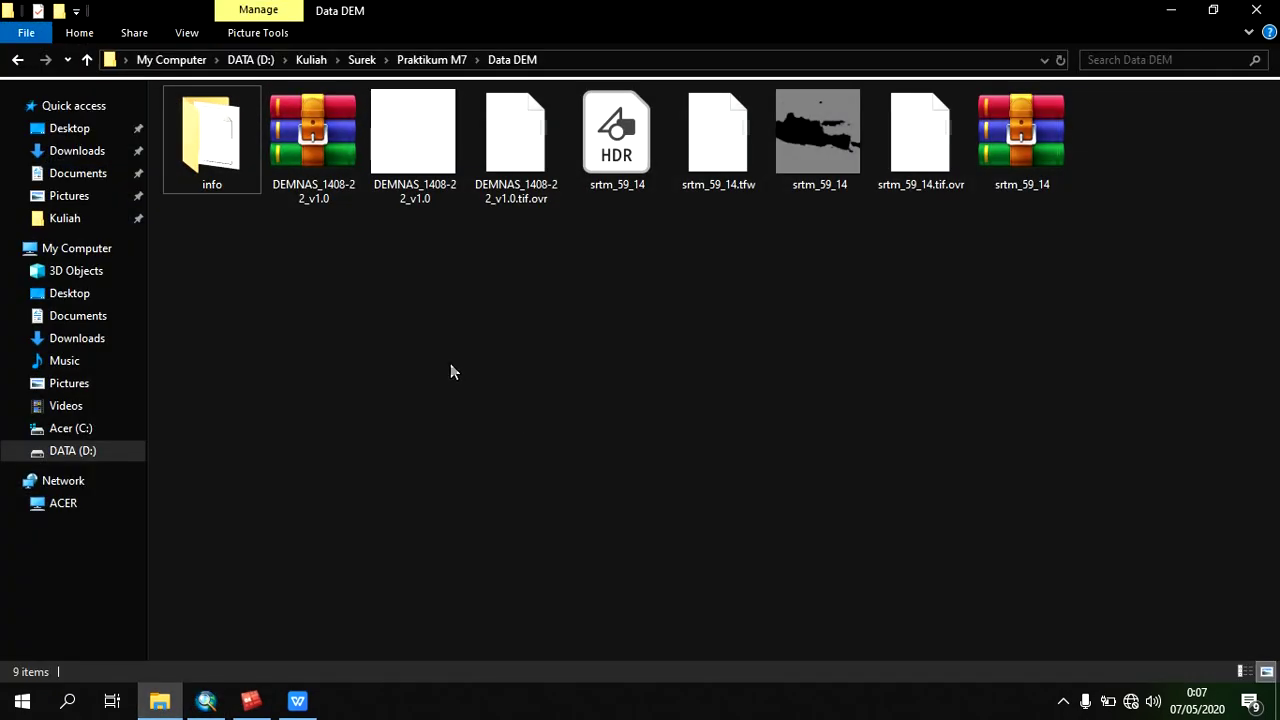
- Locate the exported koord.dtm.xyz in File Explorer by opening the Video folder inside Surek's Praktikum M11 folder
key("BackSpace")
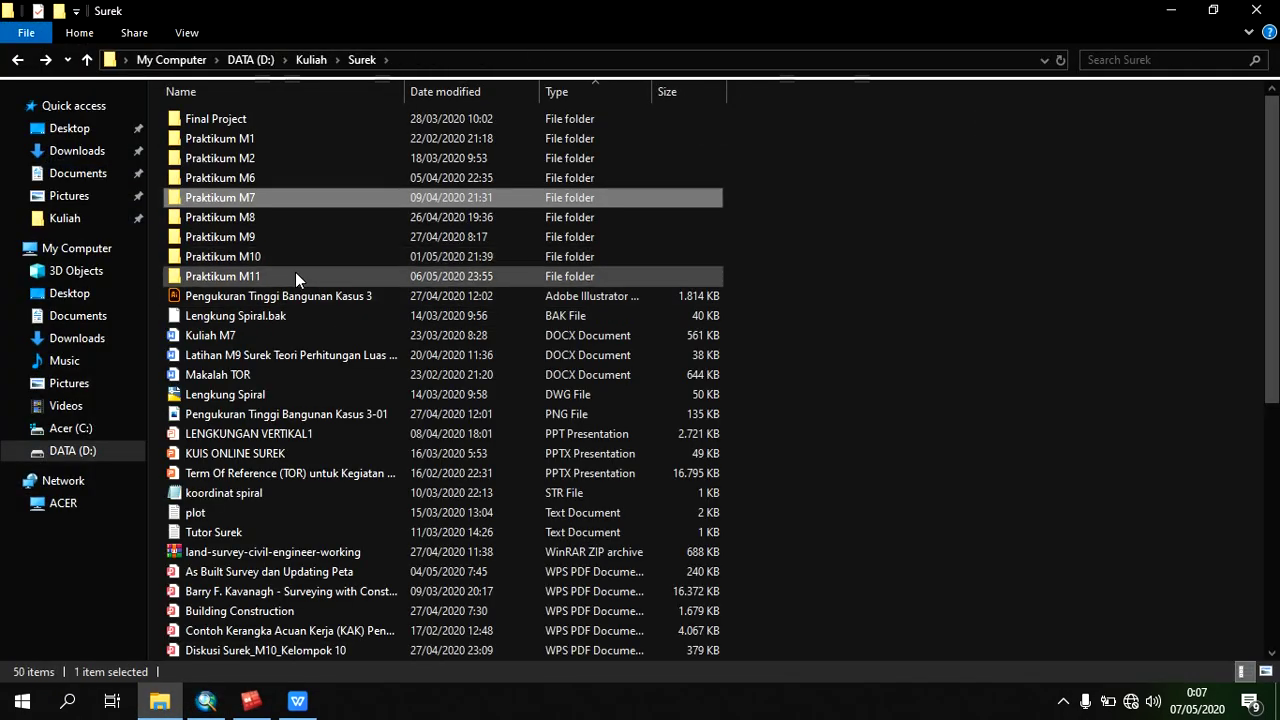
double_click(295, 276)
double_click(603, 168)
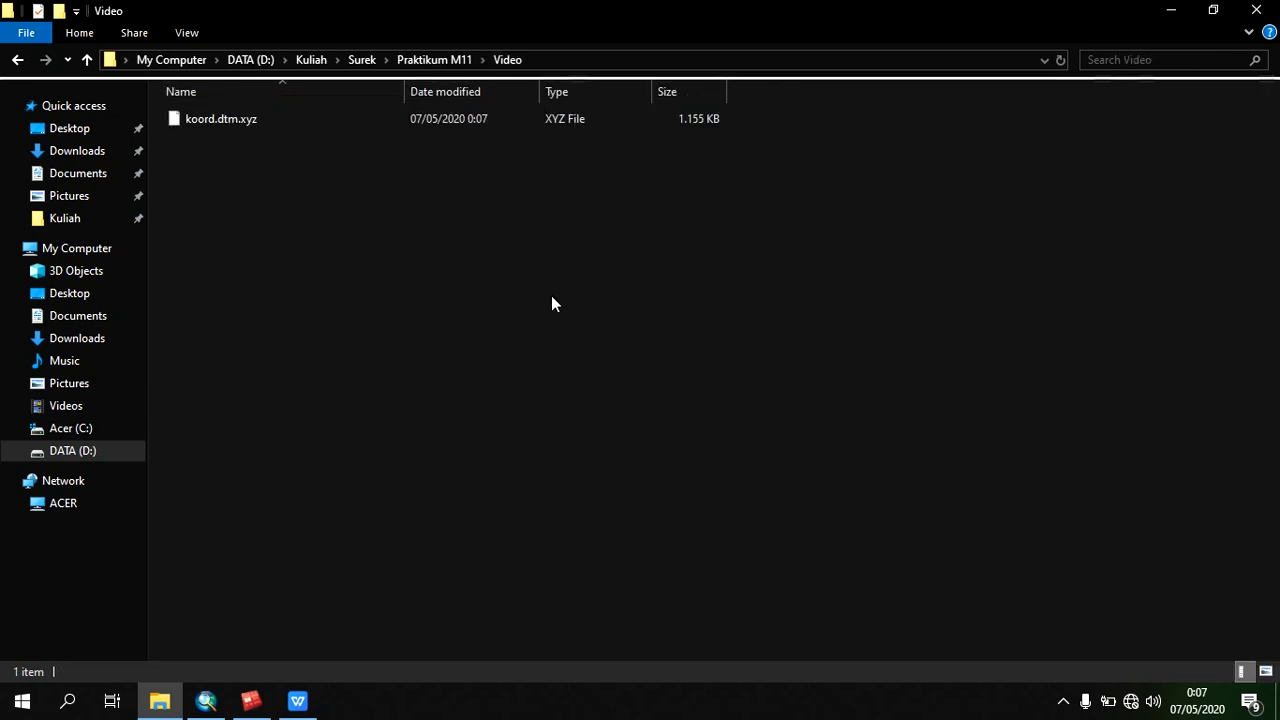
left_click(470, 127)
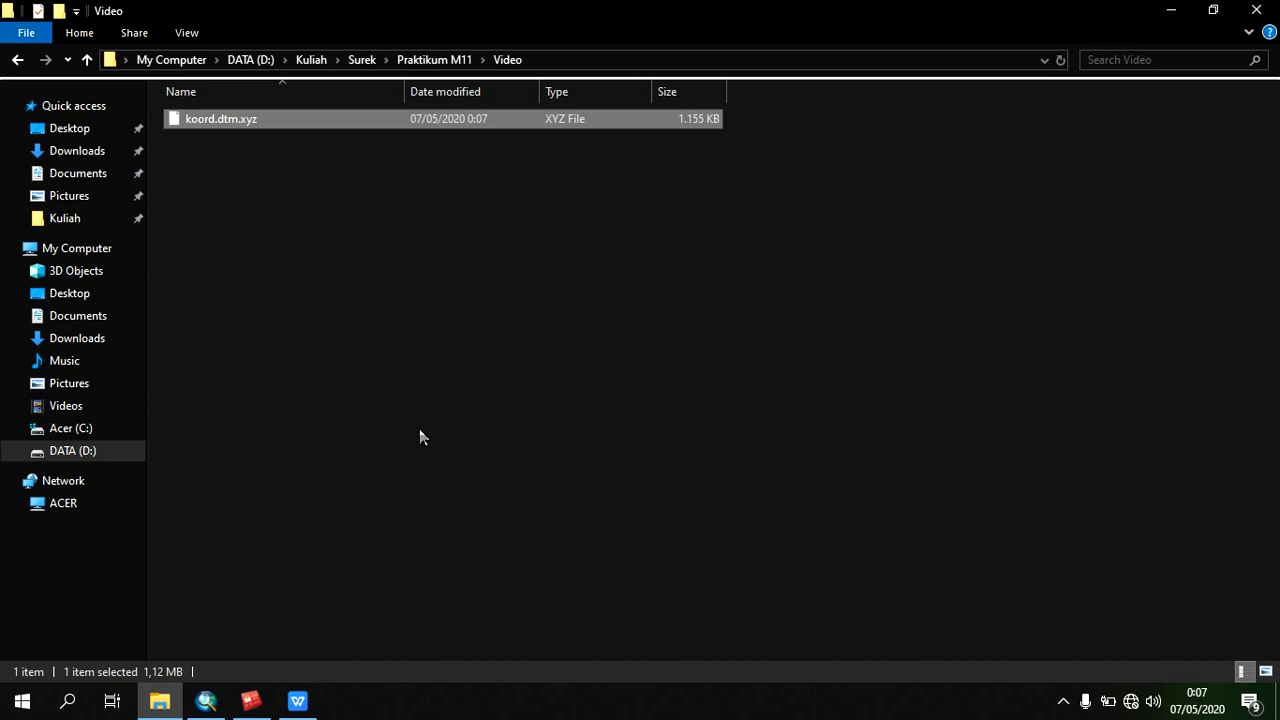
- Switch to WPS Office, dismiss the file-opening dialog and create a blank spreadsheet
left_click(303, 699)
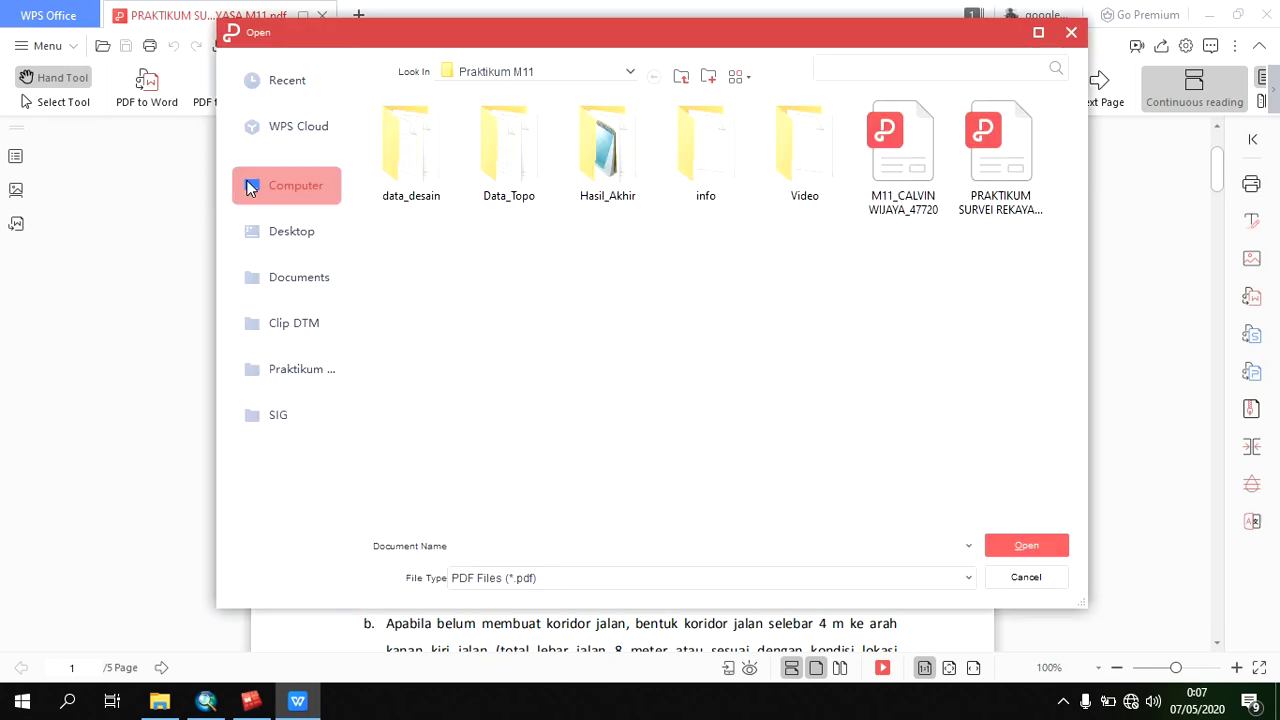
key("Escape")
left_click(358, 15)
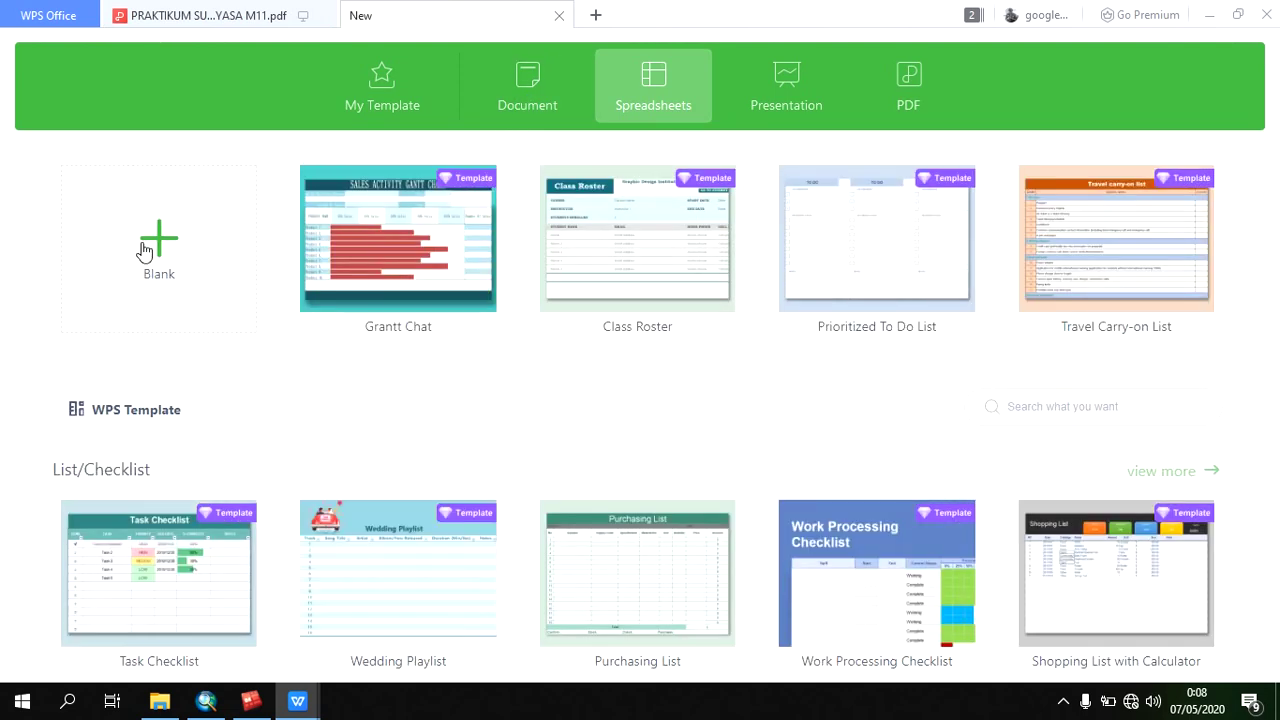
left_click(148, 247)
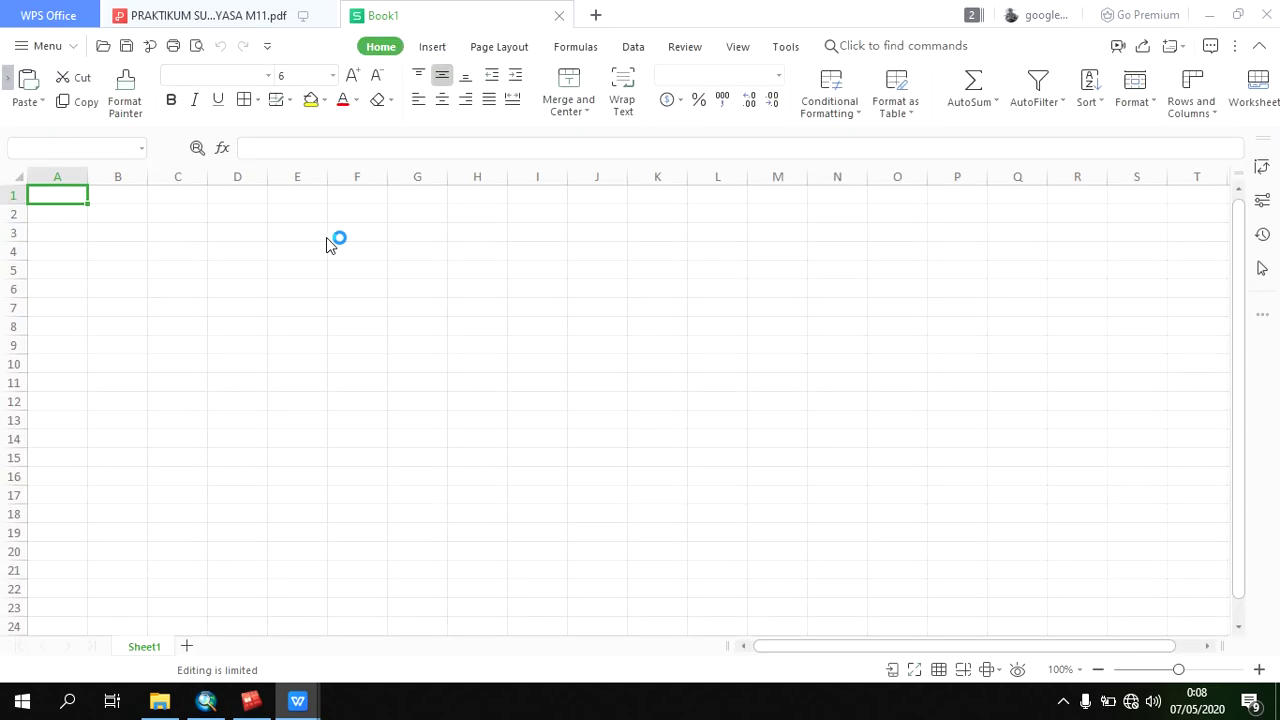
- Browse for a file to open in the Video folder inside Surek's Praktikum M11 folder
left_click(77, 53)
left_click(46, 48)
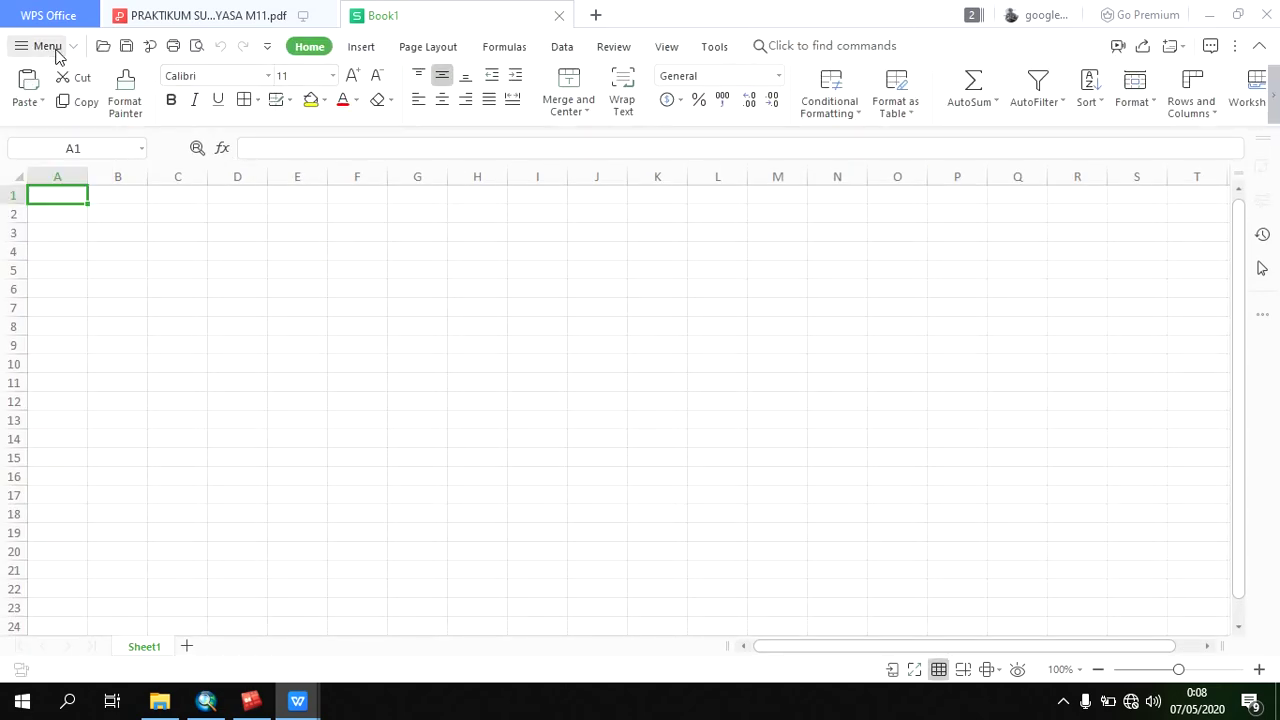
left_click(36, 50)
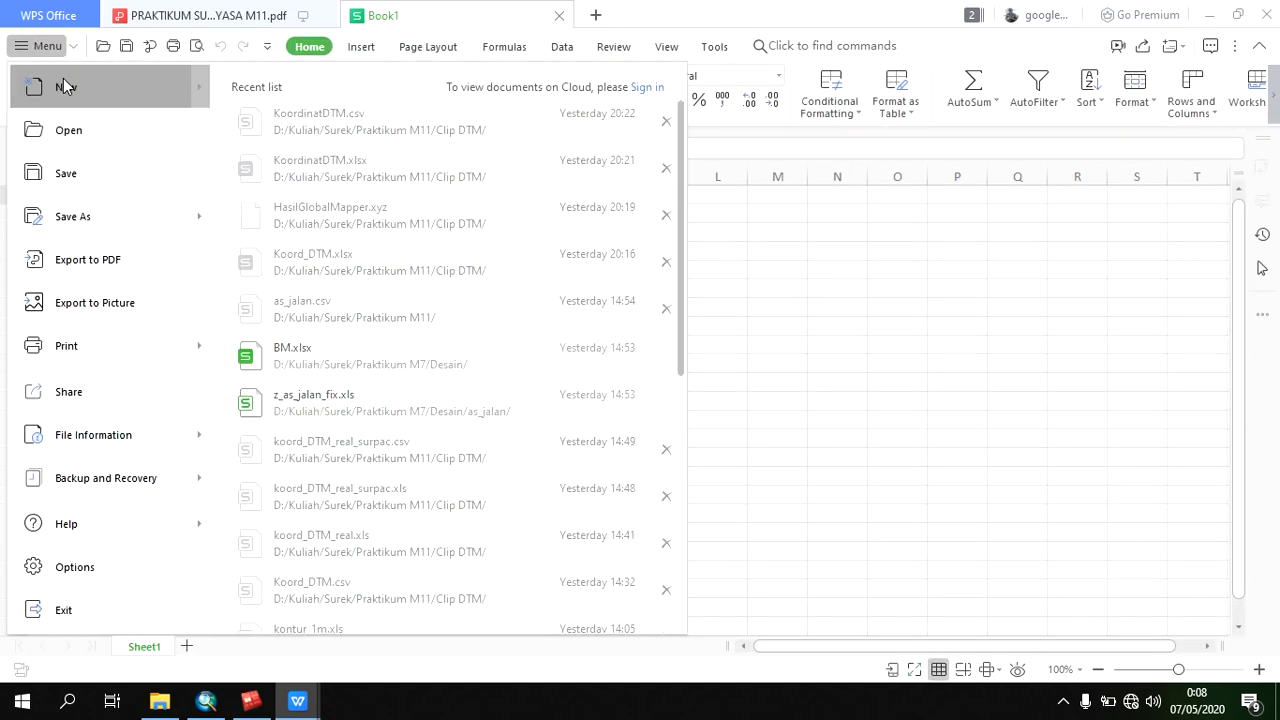
left_click(90, 132)
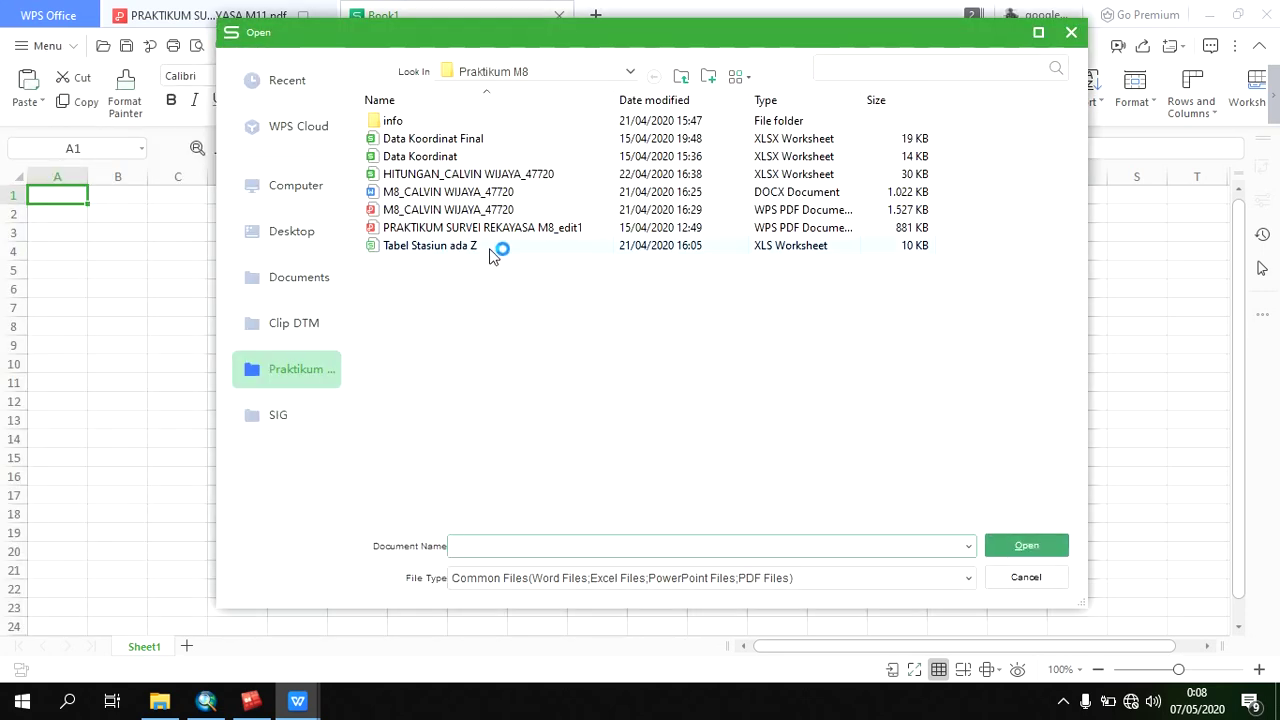
left_click(630, 75)
left_click(505, 320)
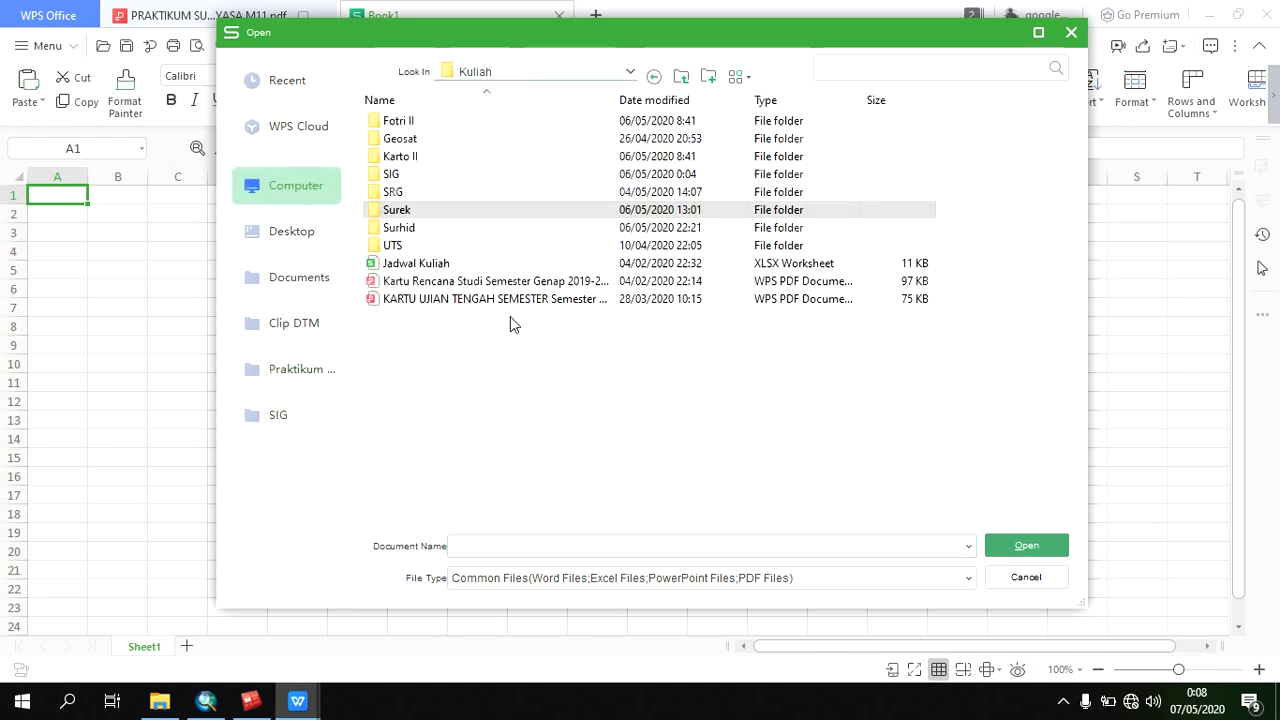
double_click(486, 212)
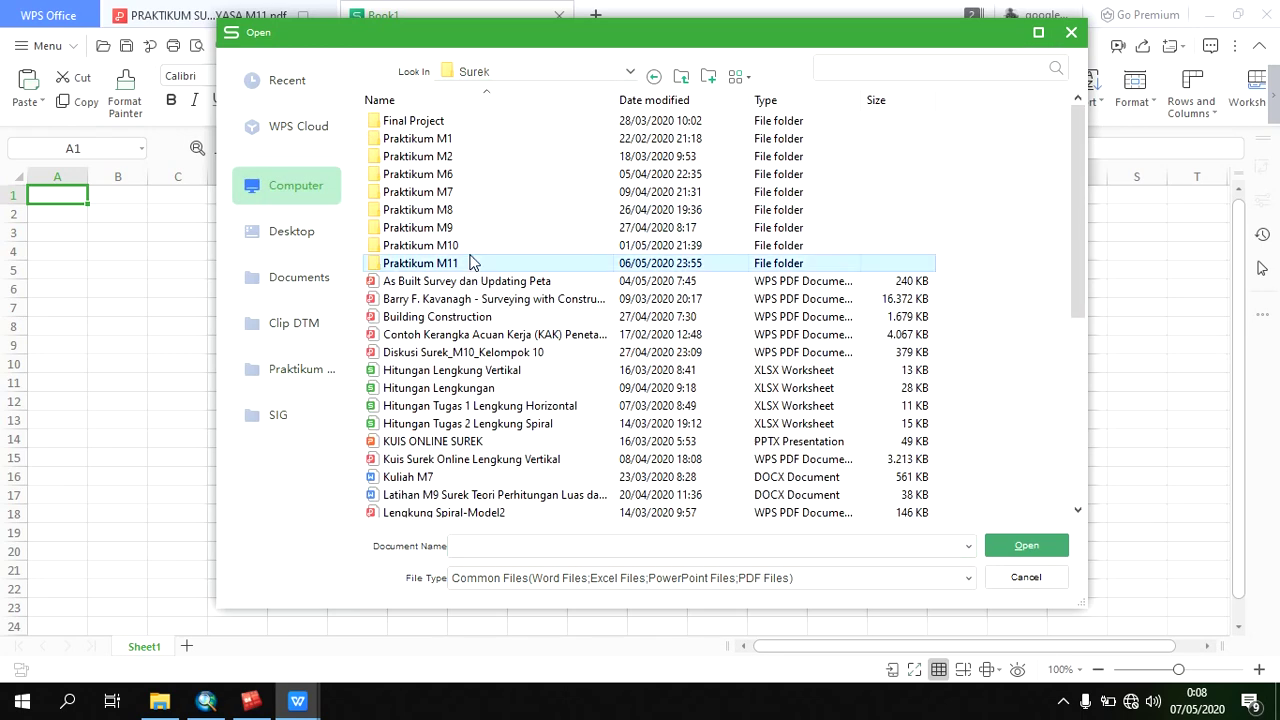
double_click(473, 262)
double_click(797, 172)
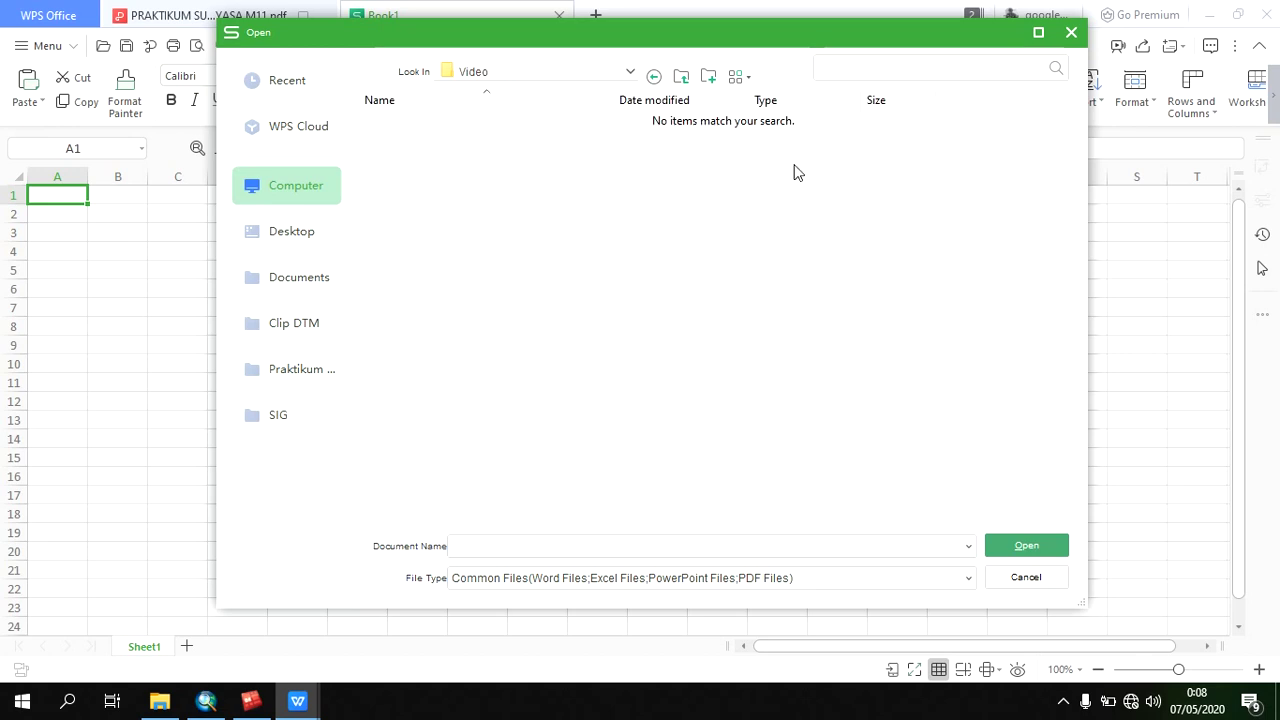
- List all file types, open koord.dtm.xyz as a spreadsheet and close the blank Book1 workbook
left_click(657, 580)
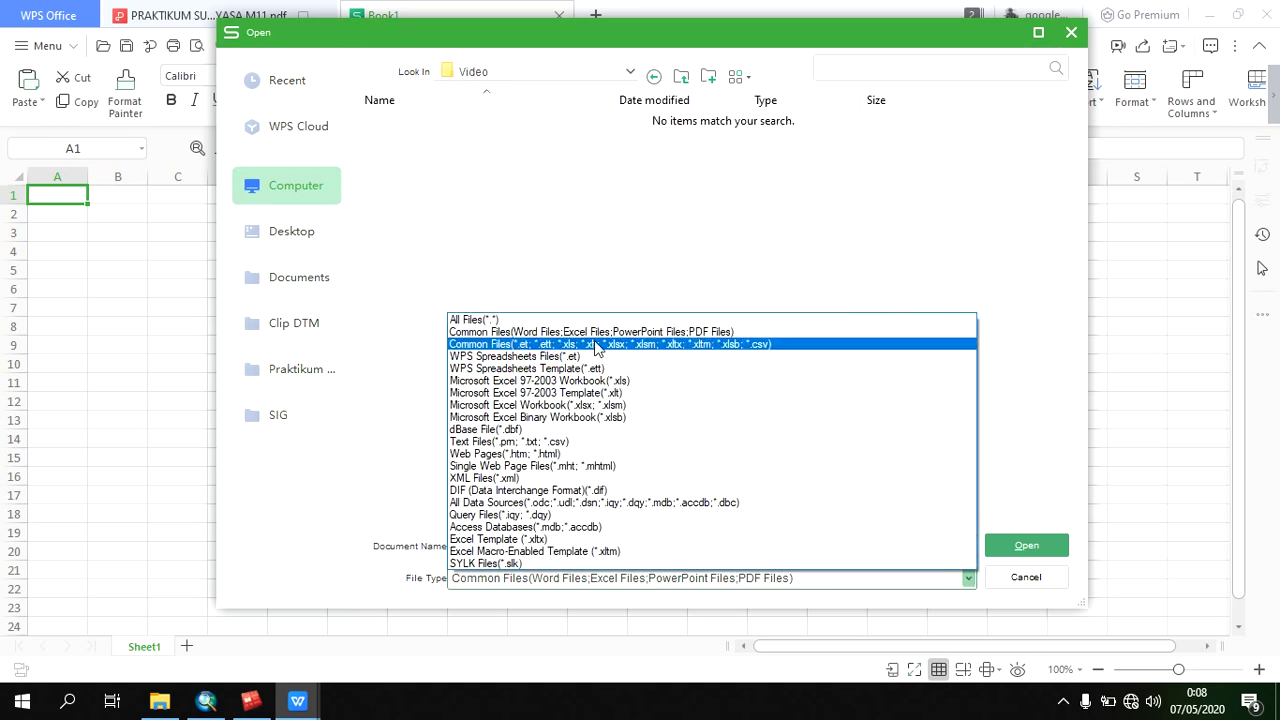
left_click(575, 319)
left_click(450, 121)
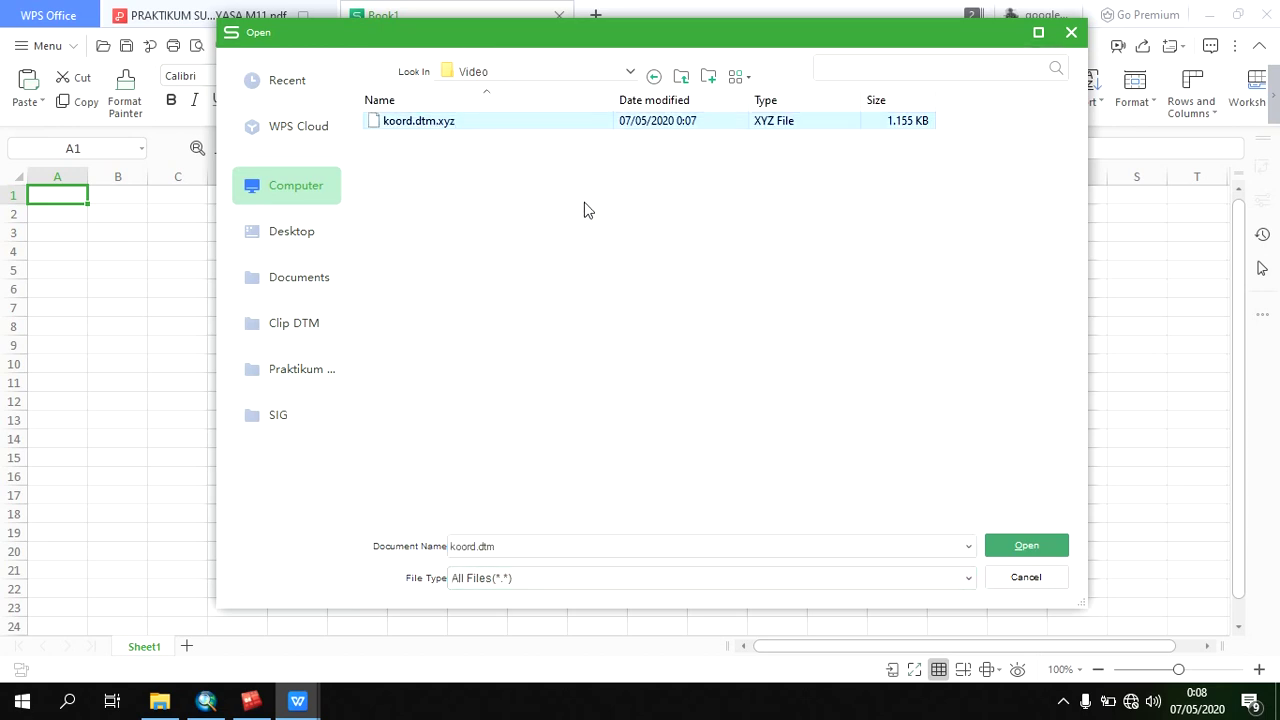
left_click(995, 548)
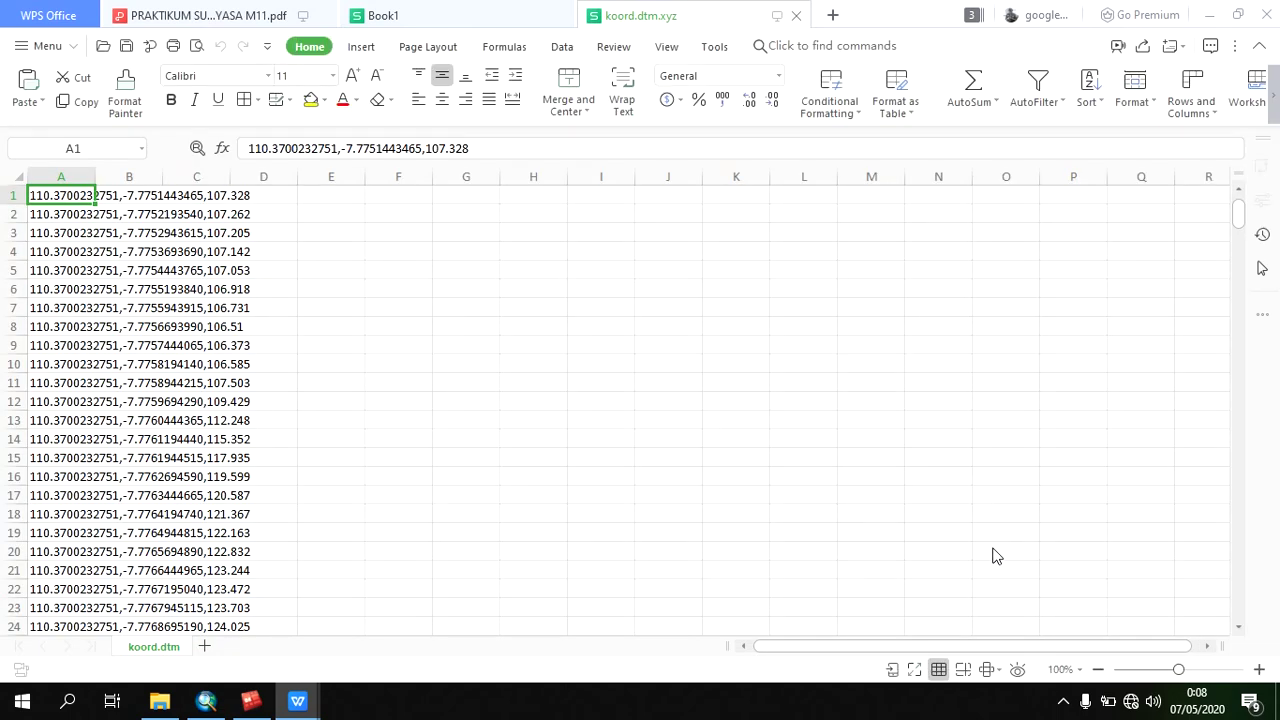
left_click(560, 16)
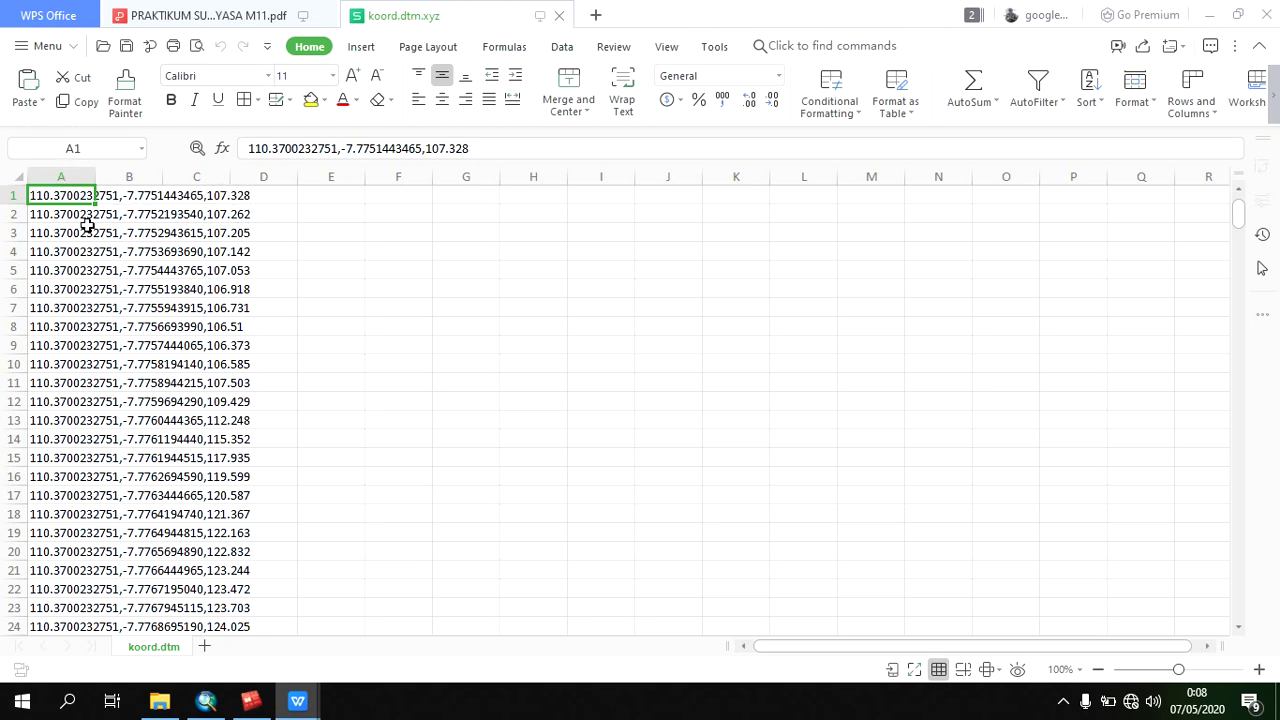
- Copy the whole coordinate column A into a new Notepad document
mouse_move(1244, 218)
left_mouse_down()
mouse_move(1257, 634)
mouse_move(1260, 209)
left_mouse_up()
left_click(68, 177)
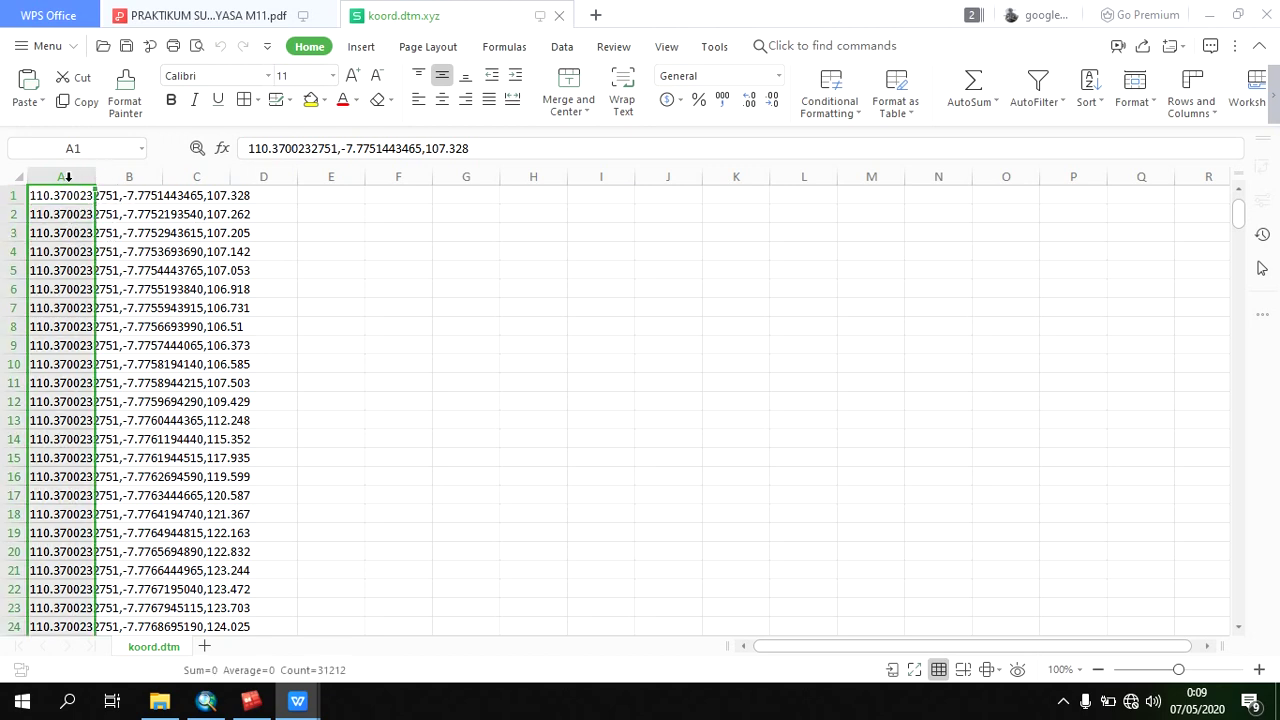
key("super")
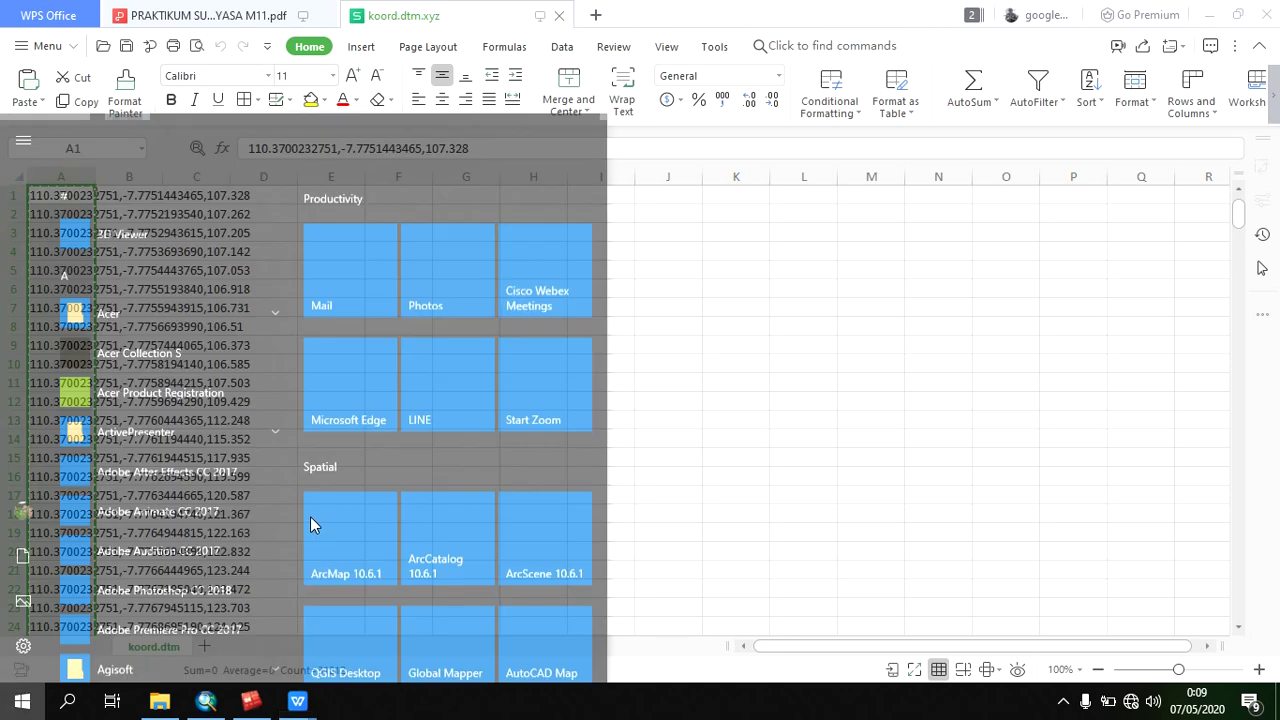
type("note")
key("Return")
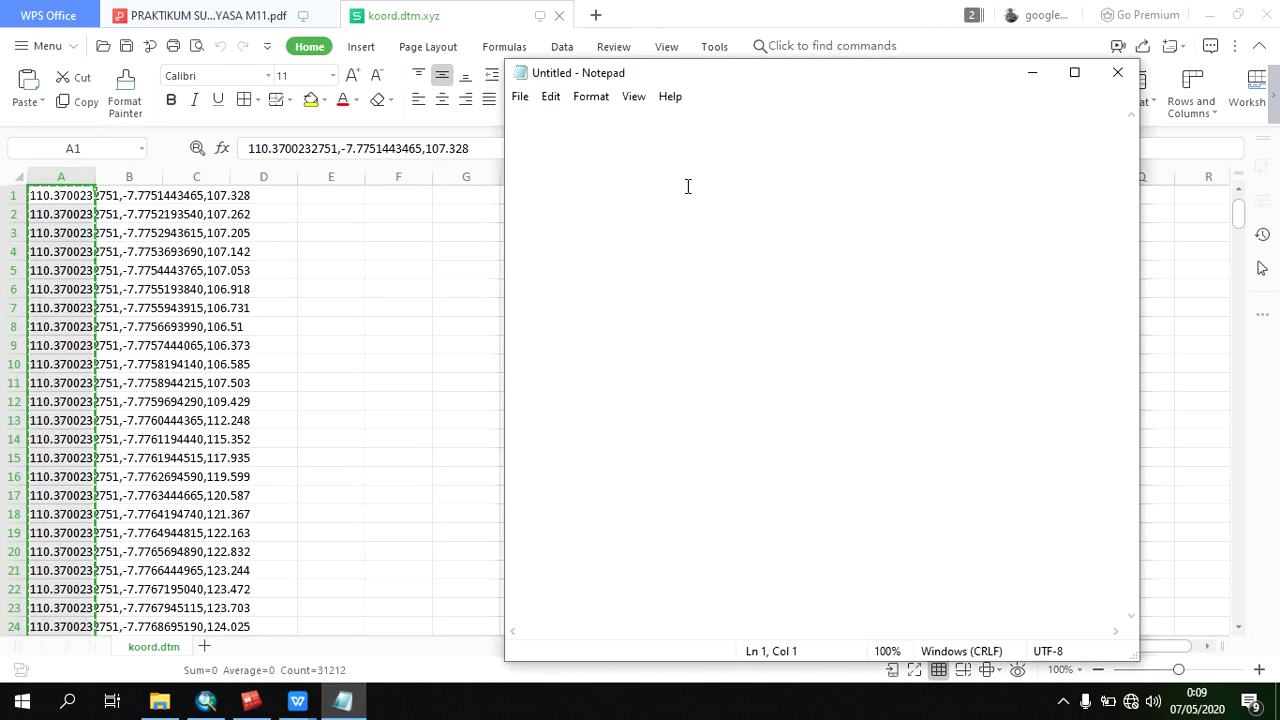
key("ctrl+v")
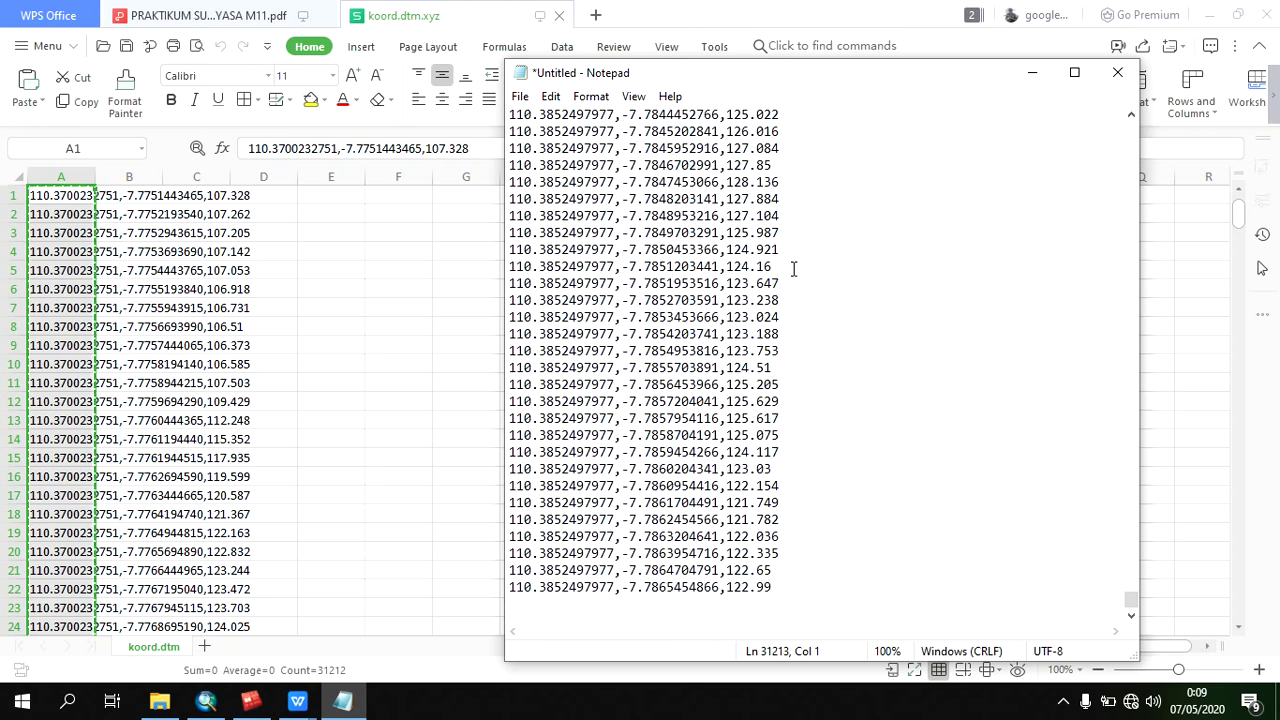
- Replace all periods in the Notepad coordinate text with semicolons
key("ctrl+h")
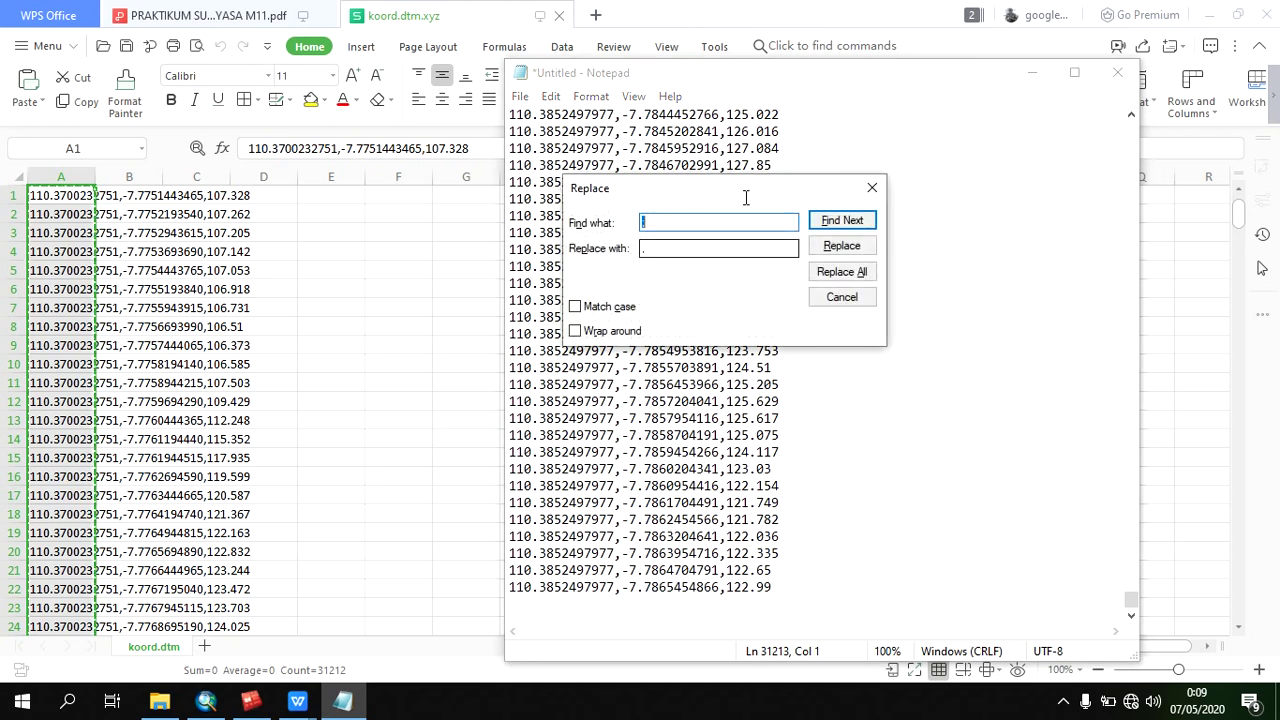
left_click_drag(729, 189, 979, 184)
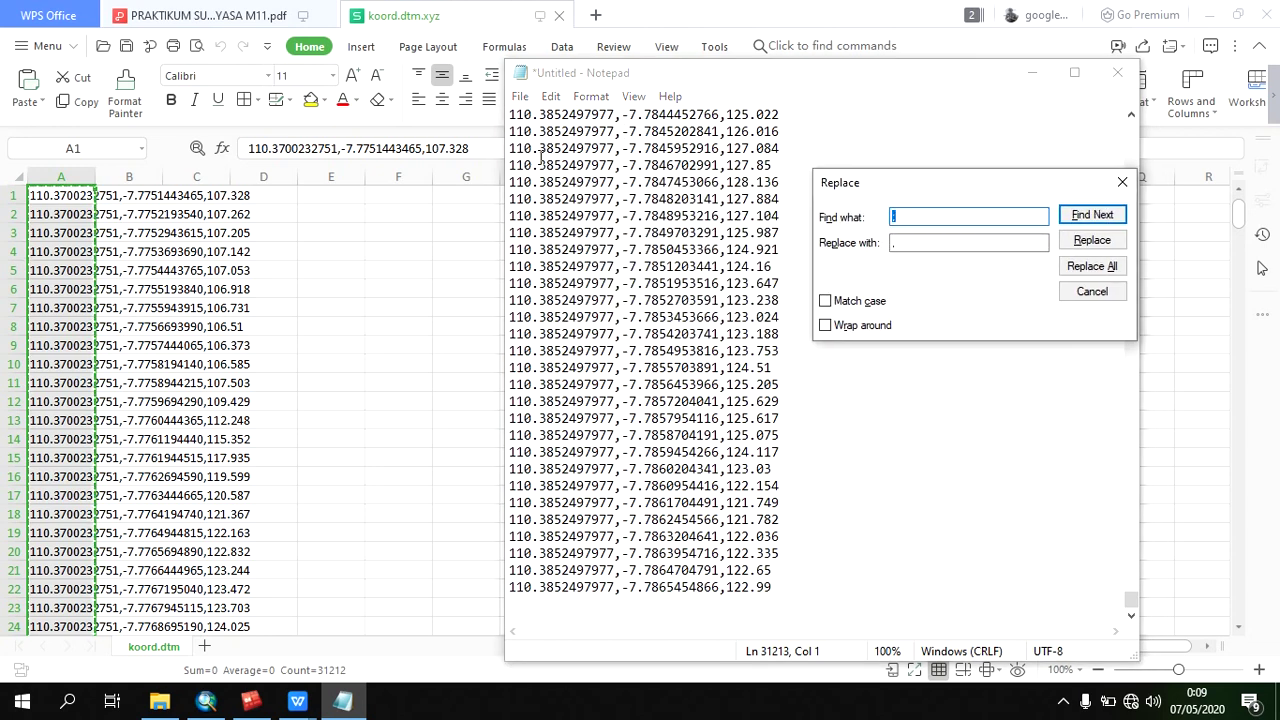
key("Tab")
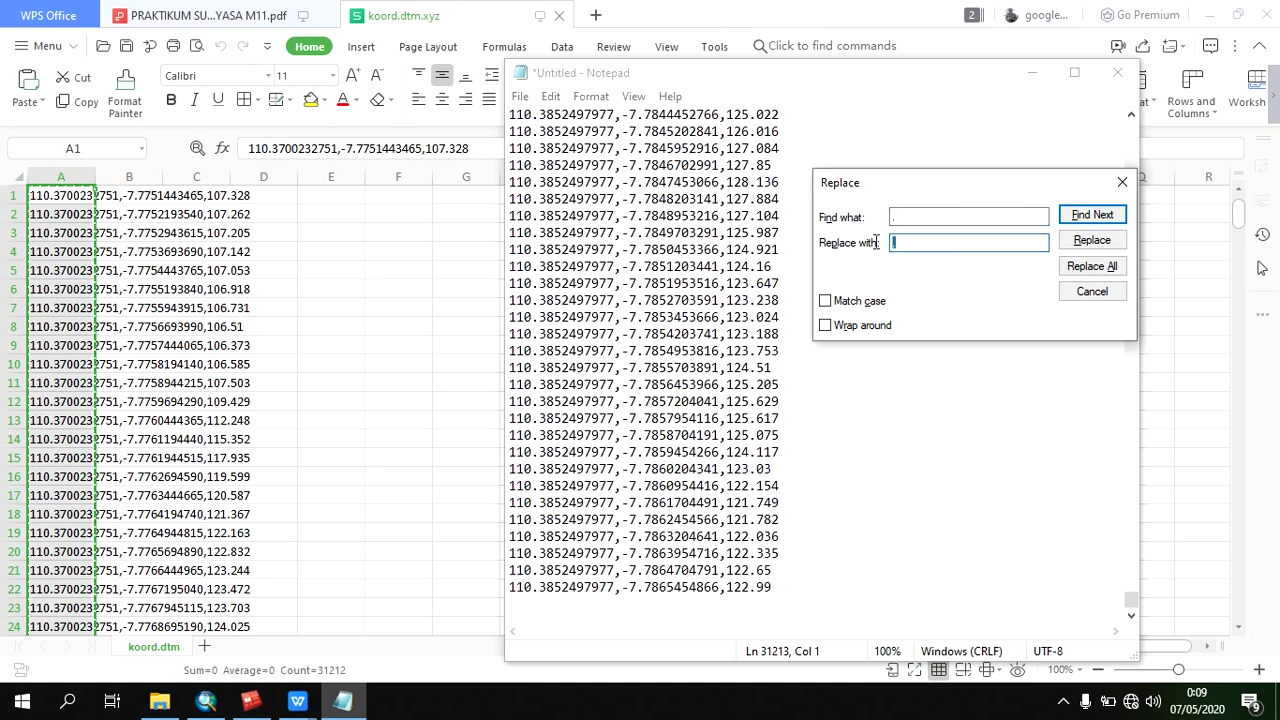
type(";")
left_click(1092, 266)
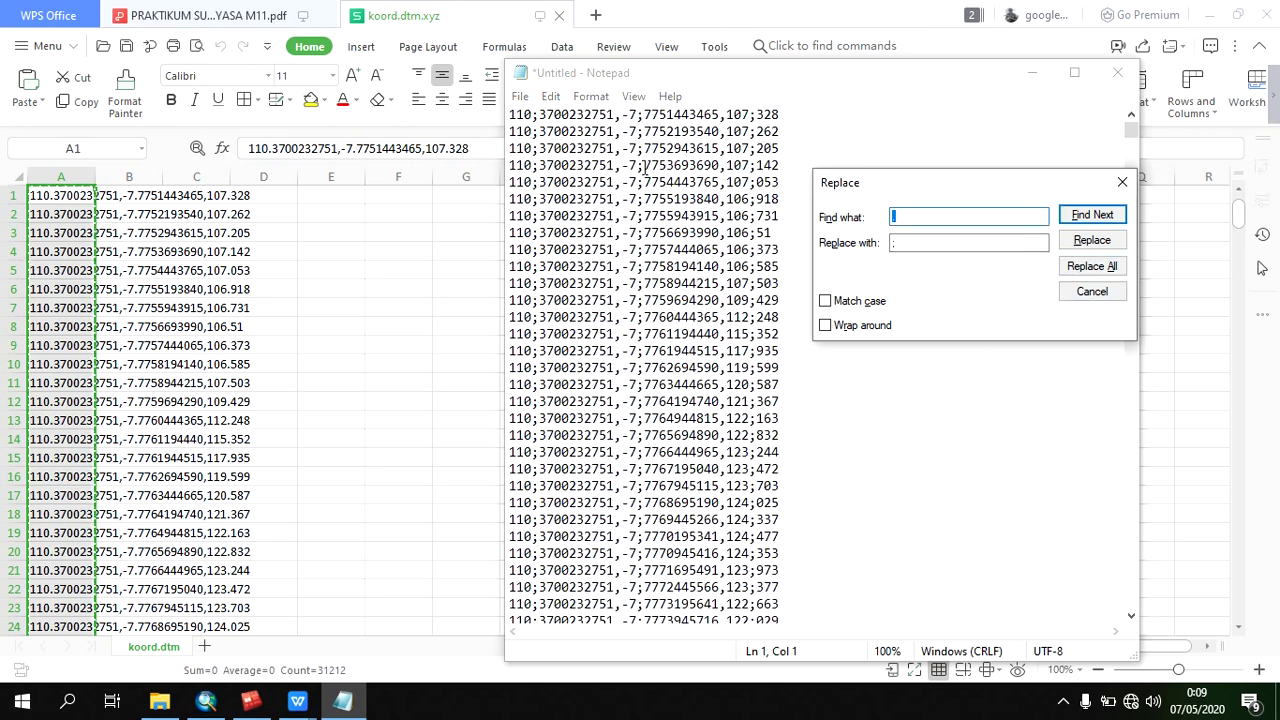
- Replace all commas in the coordinate text with periods
type(",")
left_click_drag(903, 249, 1014, 248)
type(".")
left_click(1092, 266)
- Replace all semicolons in the coordinate text with commas and close the Replace dialog
type(";")
left_click_drag(903, 245, 1014, 247)
type(",")
left_click(1092, 266)
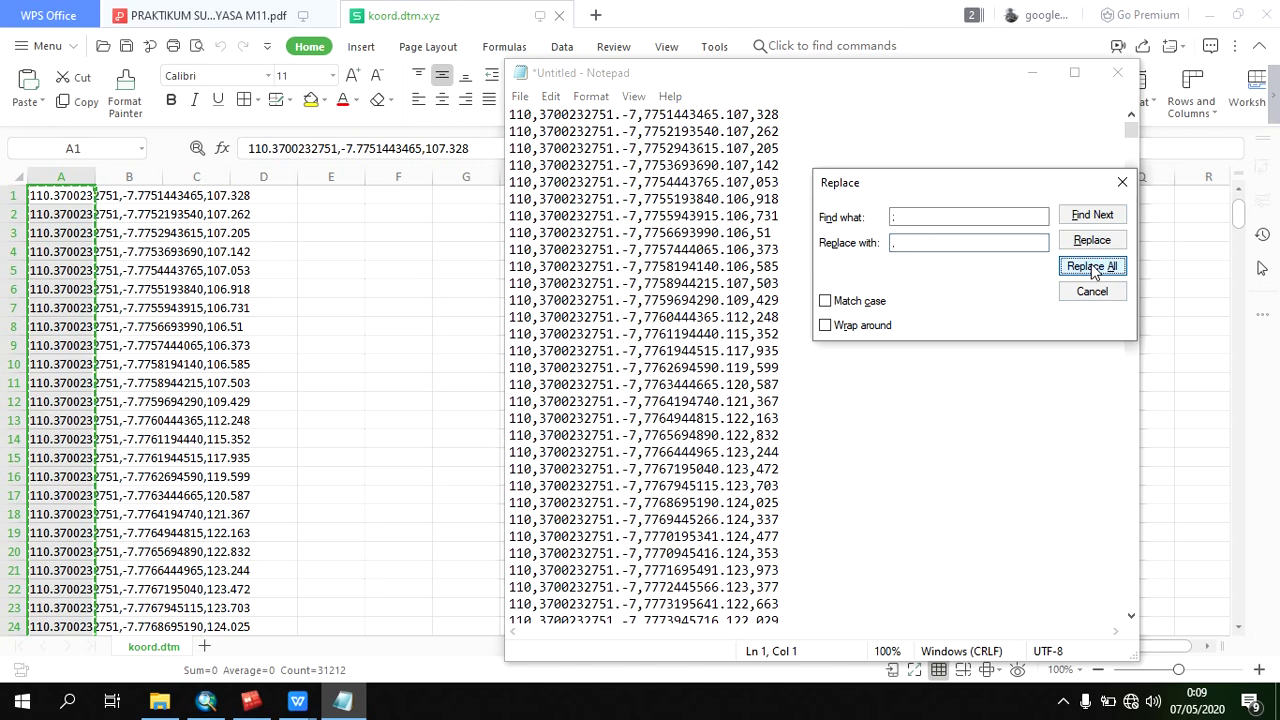
left_click(1122, 182)
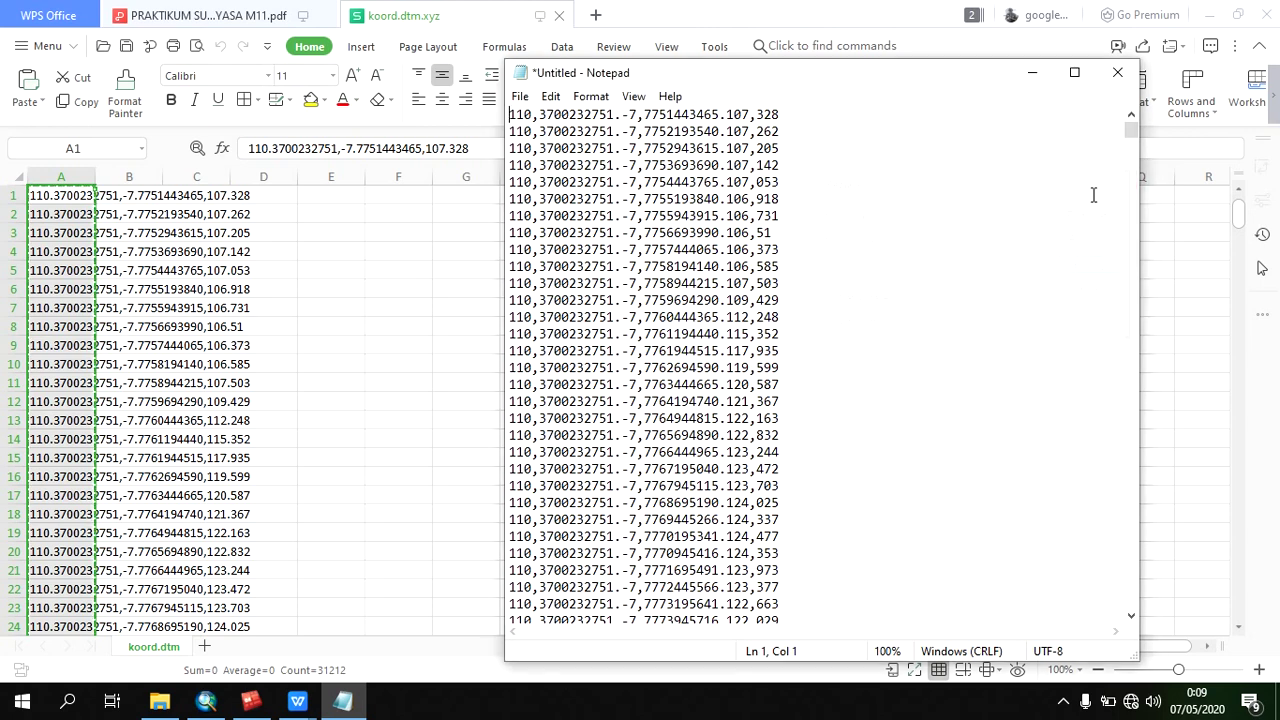
- Cut the converted text from Notepad, paste it over column A of the koord.dtm sheet and close Notepad
key("ctrl+a")
key("ctrl+x")
left_click(252, 268)
left_click(79, 171)
key("ctrl+v")
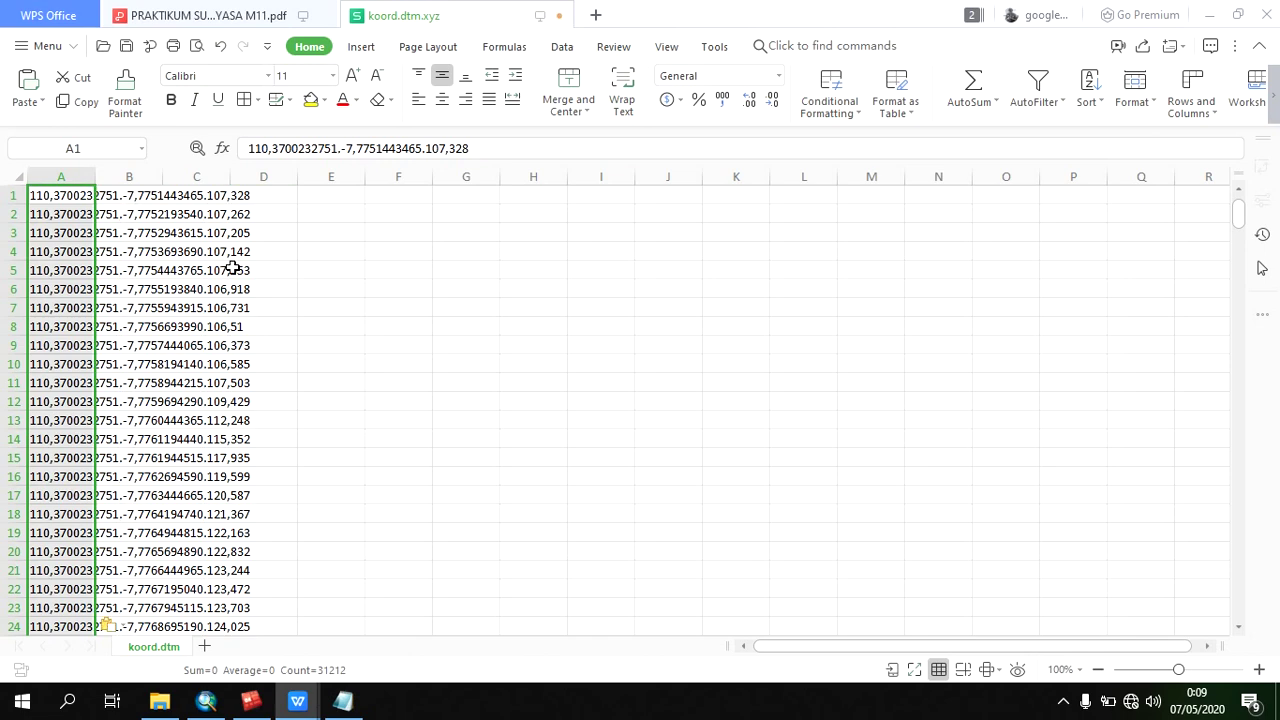
left_click(340, 272)
left_click(343, 700)
left_click(1121, 74)
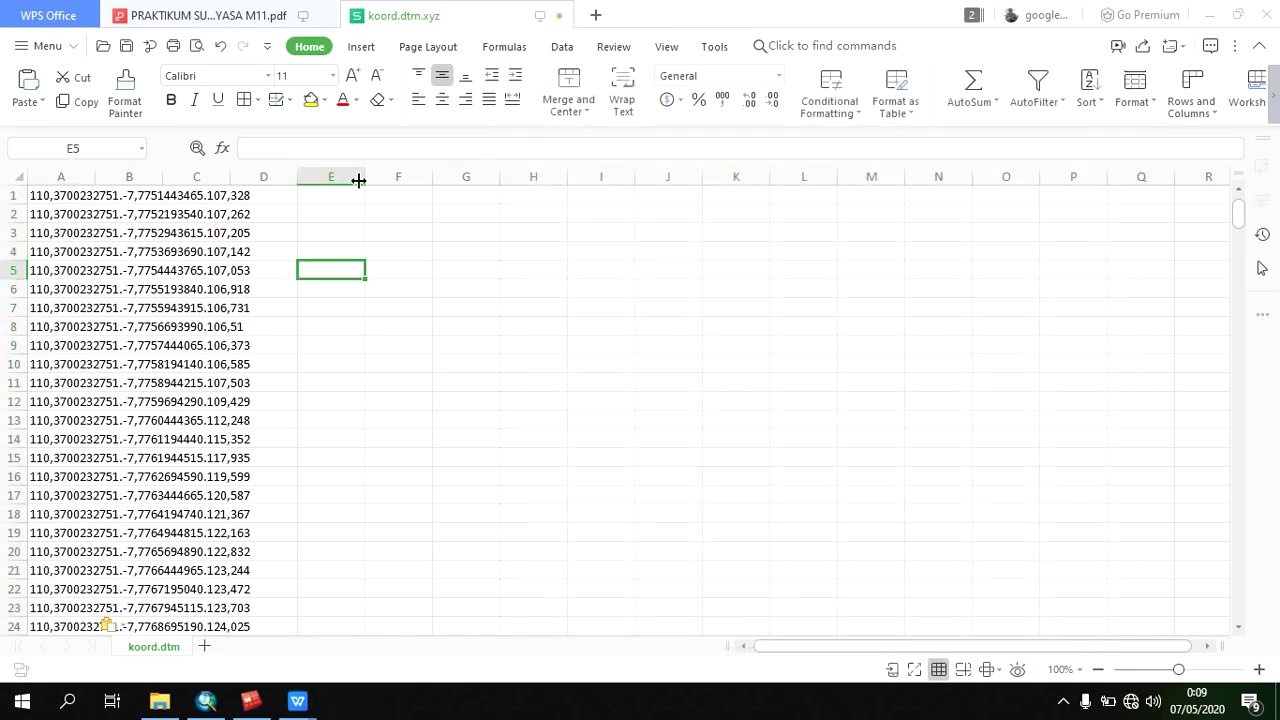
- Split column A with Text to Columns as delimited data, using a period as the custom delimiter
left_click(62, 176)
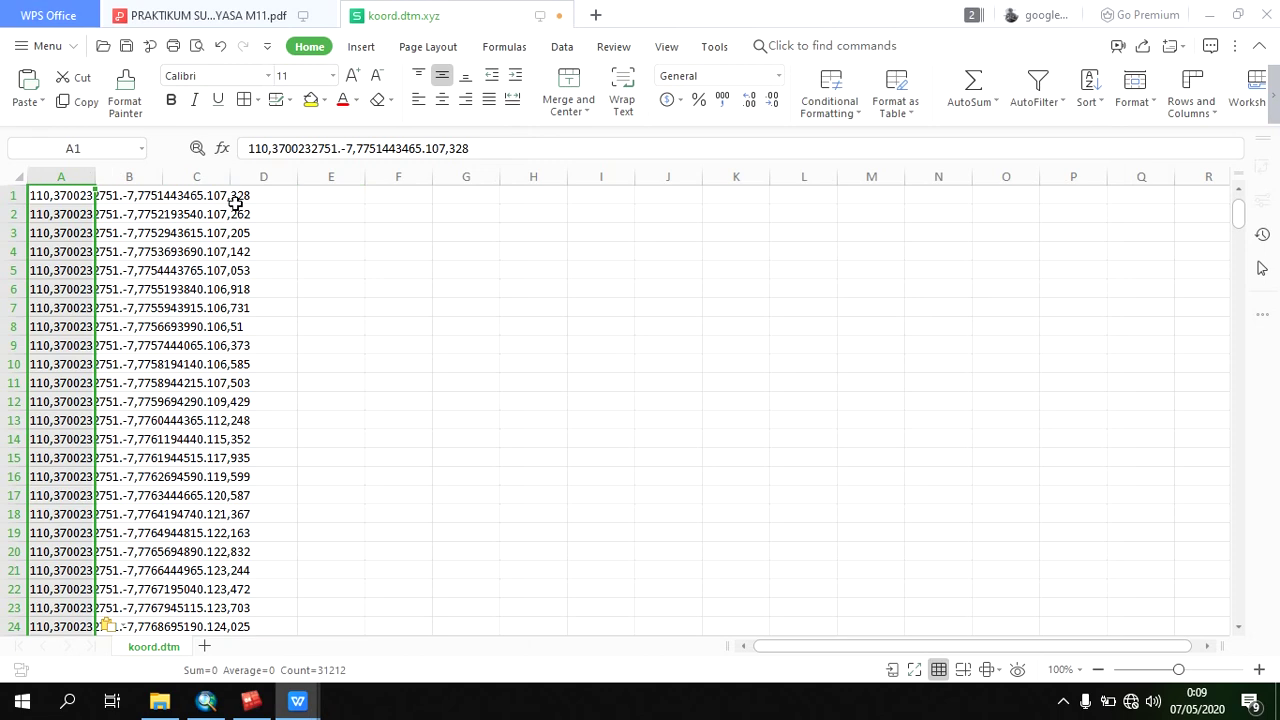
left_click(570, 50)
left_click(766, 95)
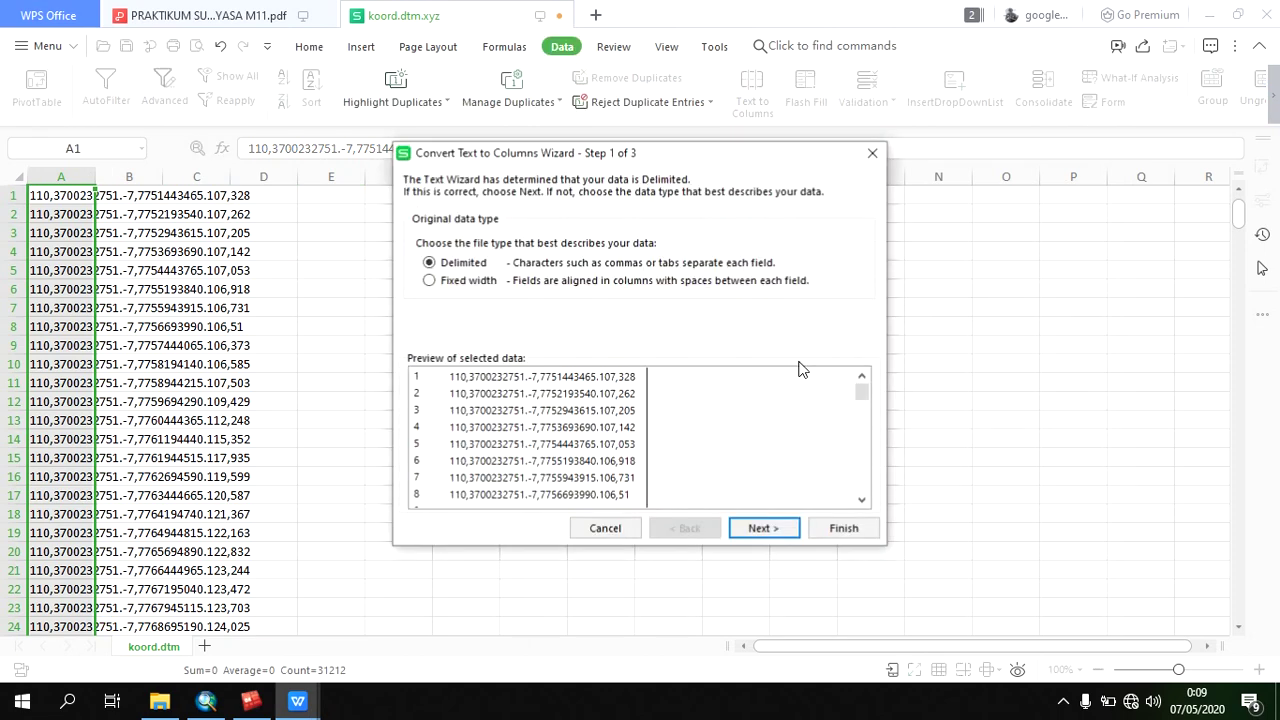
left_click(788, 530)
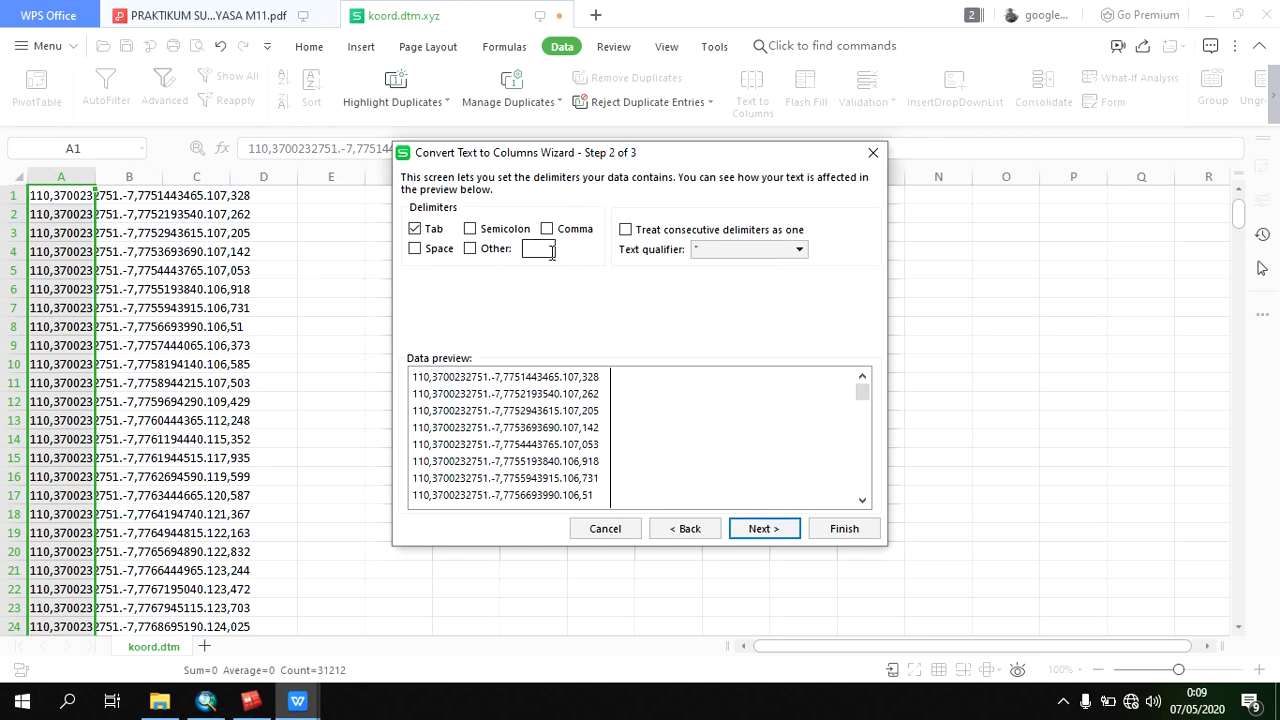
type(".")
left_click(768, 530)
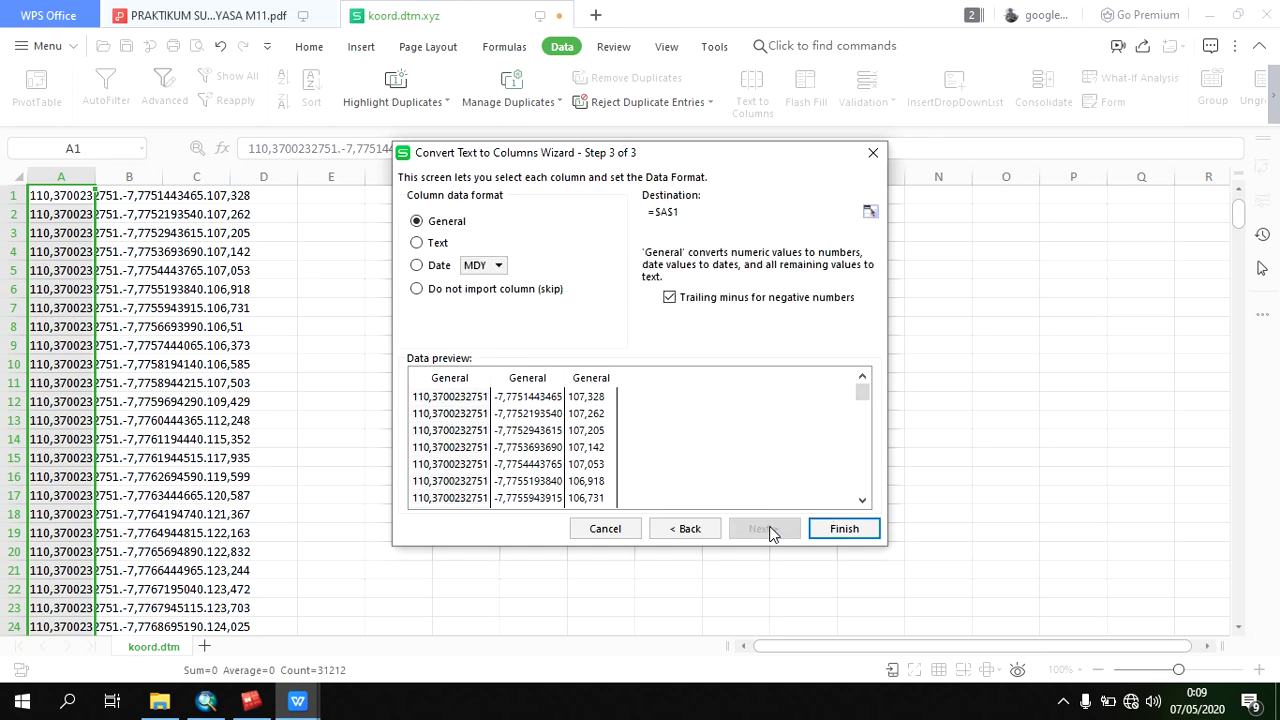
left_click(843, 529)
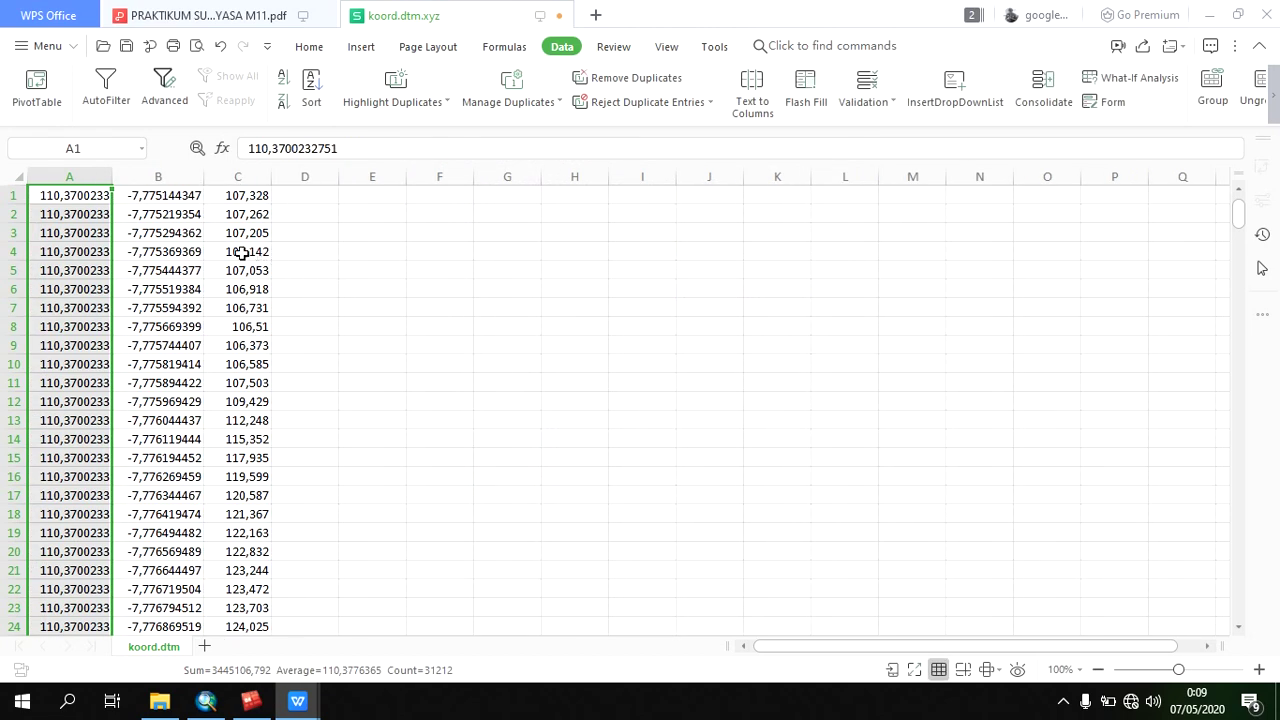
- Insert one blank row above the first row of coordinates
left_click(12, 195)
right_click(57, 197)
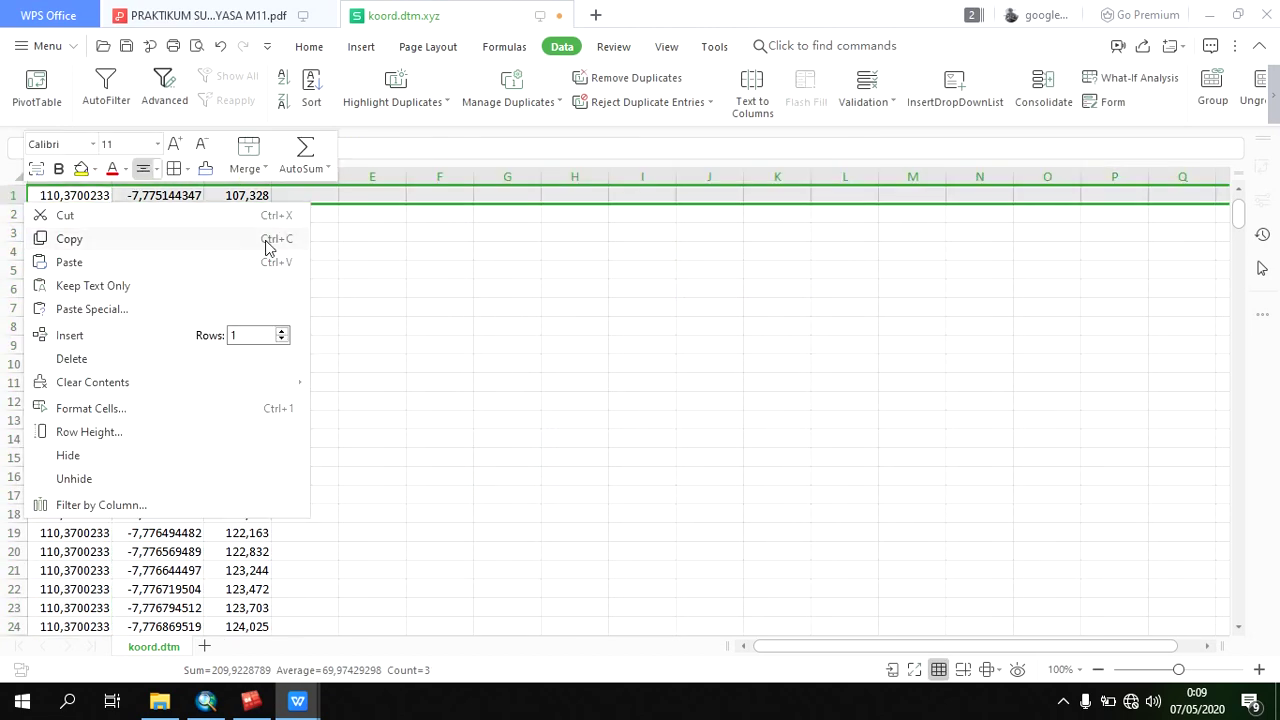
left_click(563, 331)
left_click(12, 195)
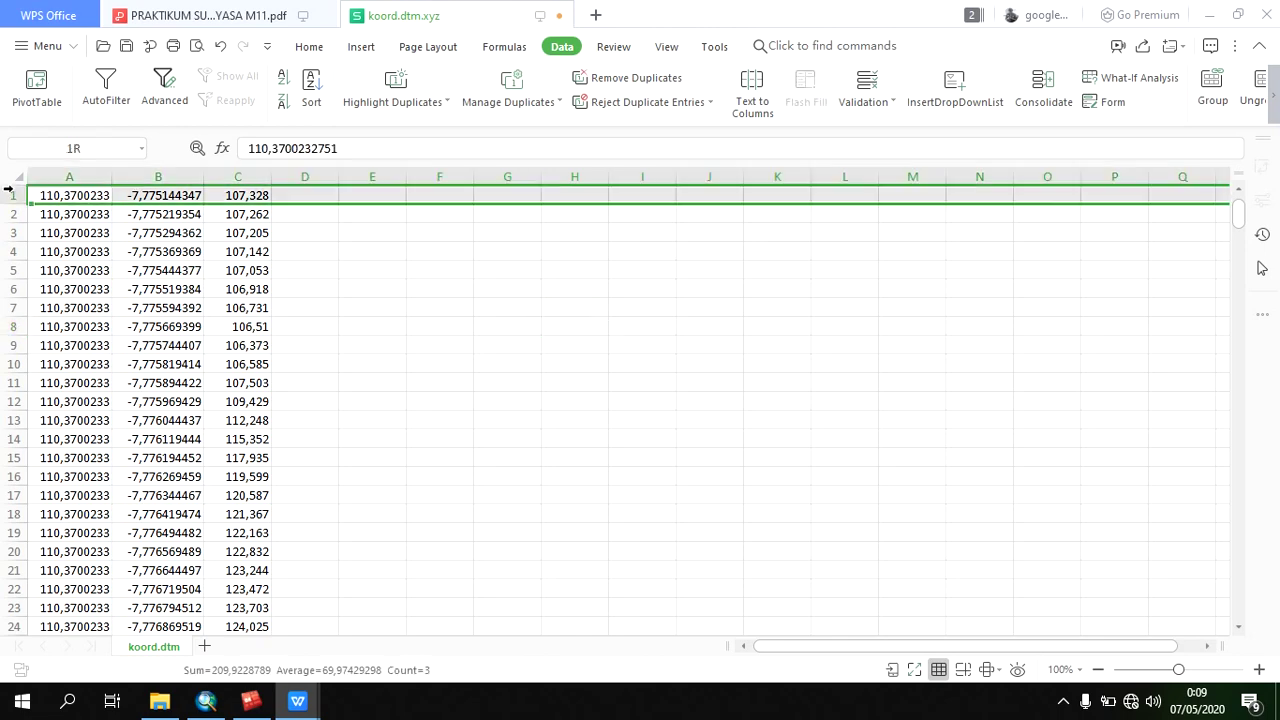
right_click(12, 196)
left_click(88, 341)
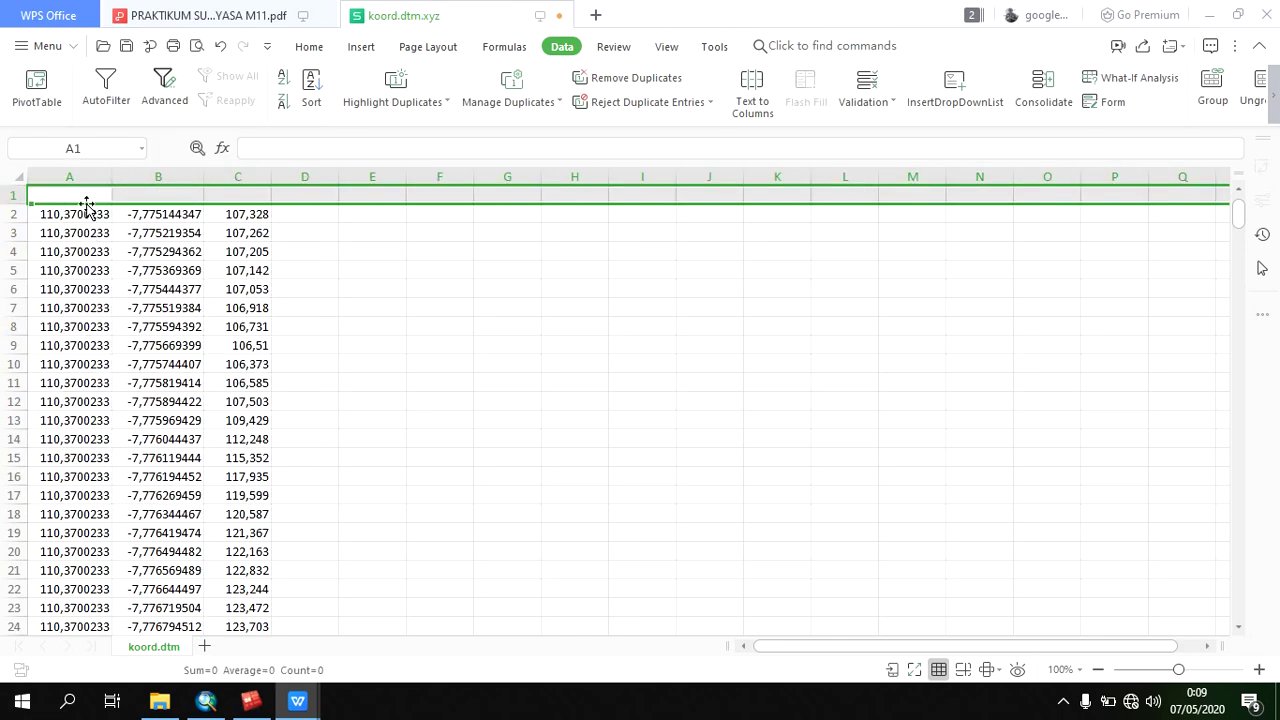
- Enter the column headers X, Y and Z in cells A1, B1 and C1
left_click(86, 196)
type("X")
key("Tab")
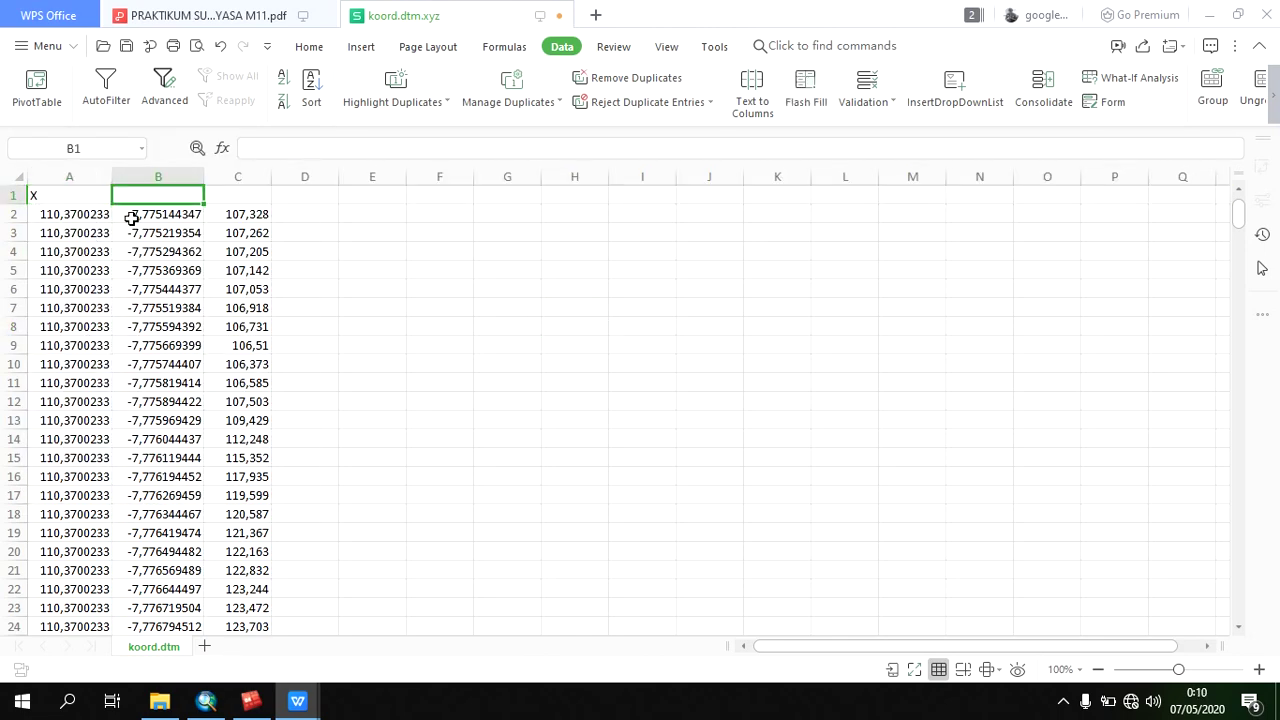
type("Y")
key("Tab")
type("Z")
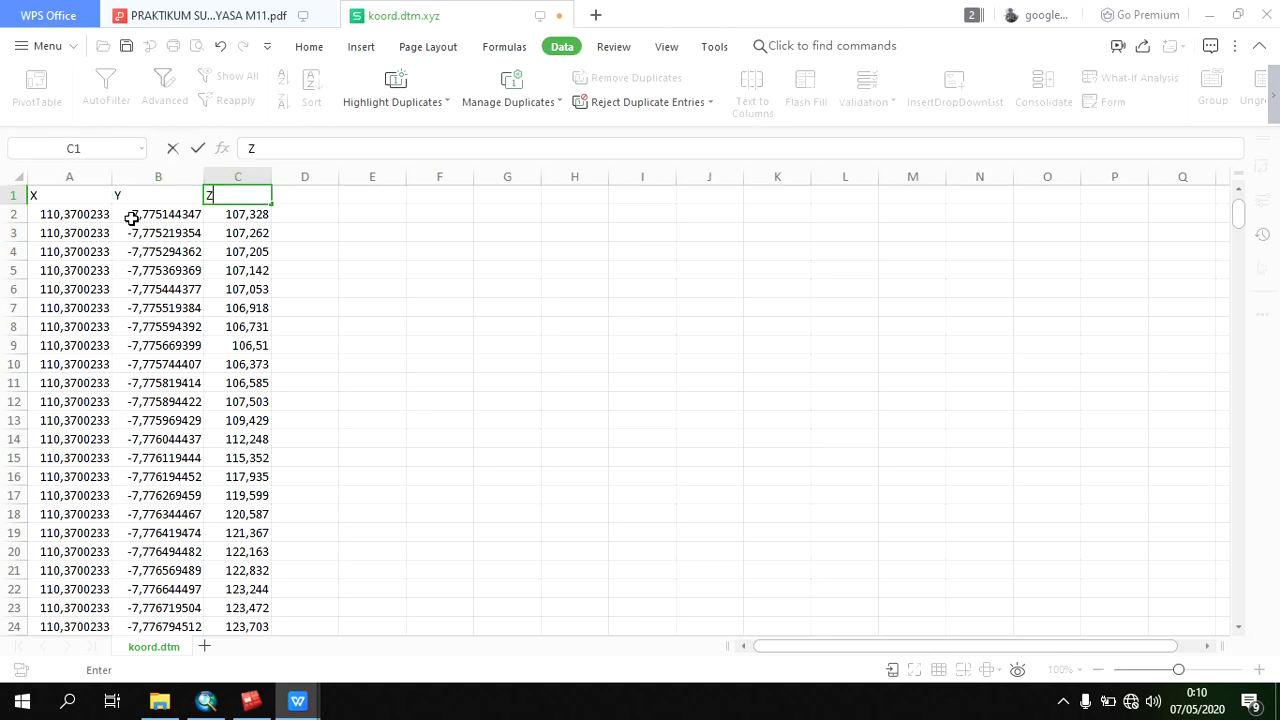
left_click(522, 378)
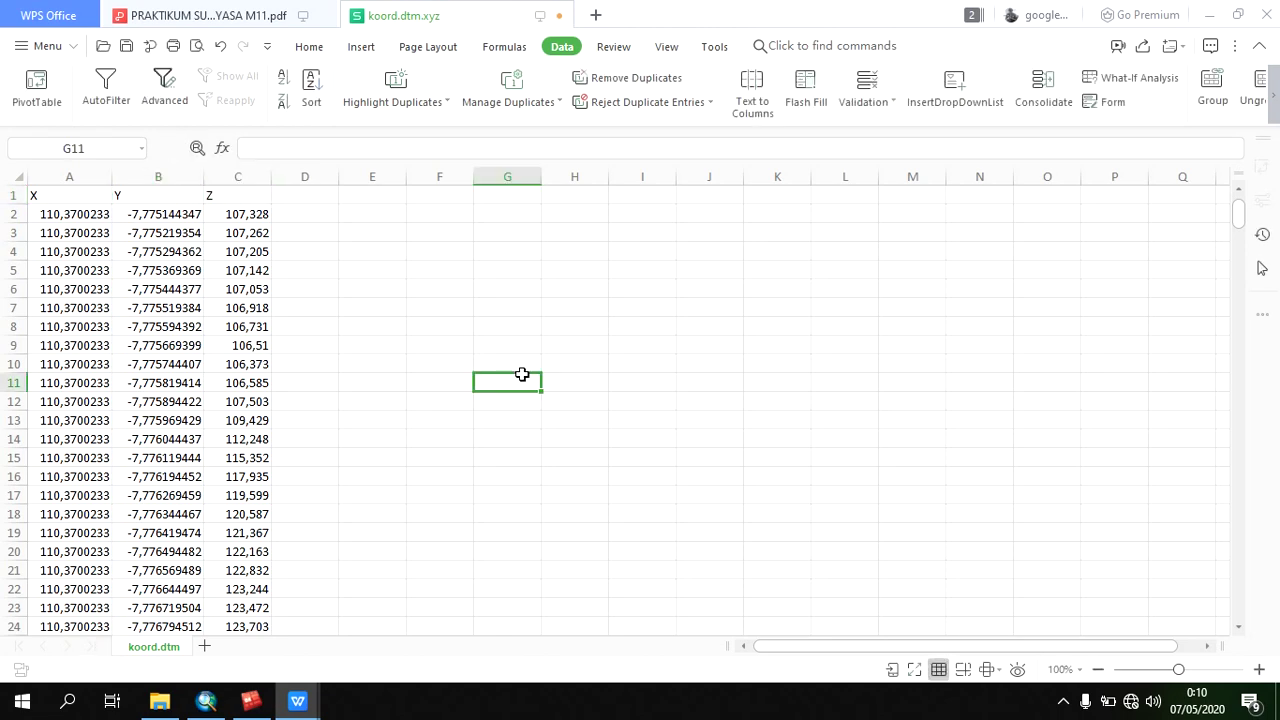
- Save the koord.dtm sheet as CSV (Comma delimited) in the Video folder, keeping that format, and close the workbook
left_click(40, 46)
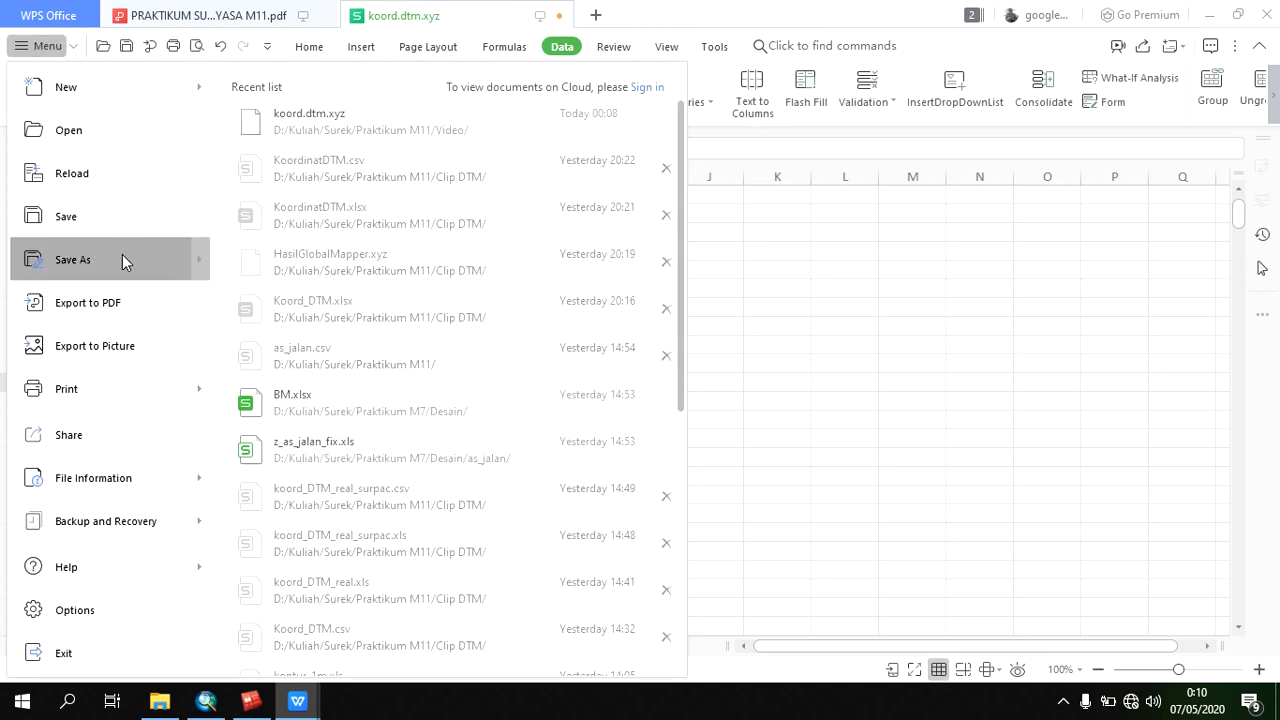
mouse_move(122, 259)
left_click(348, 334)
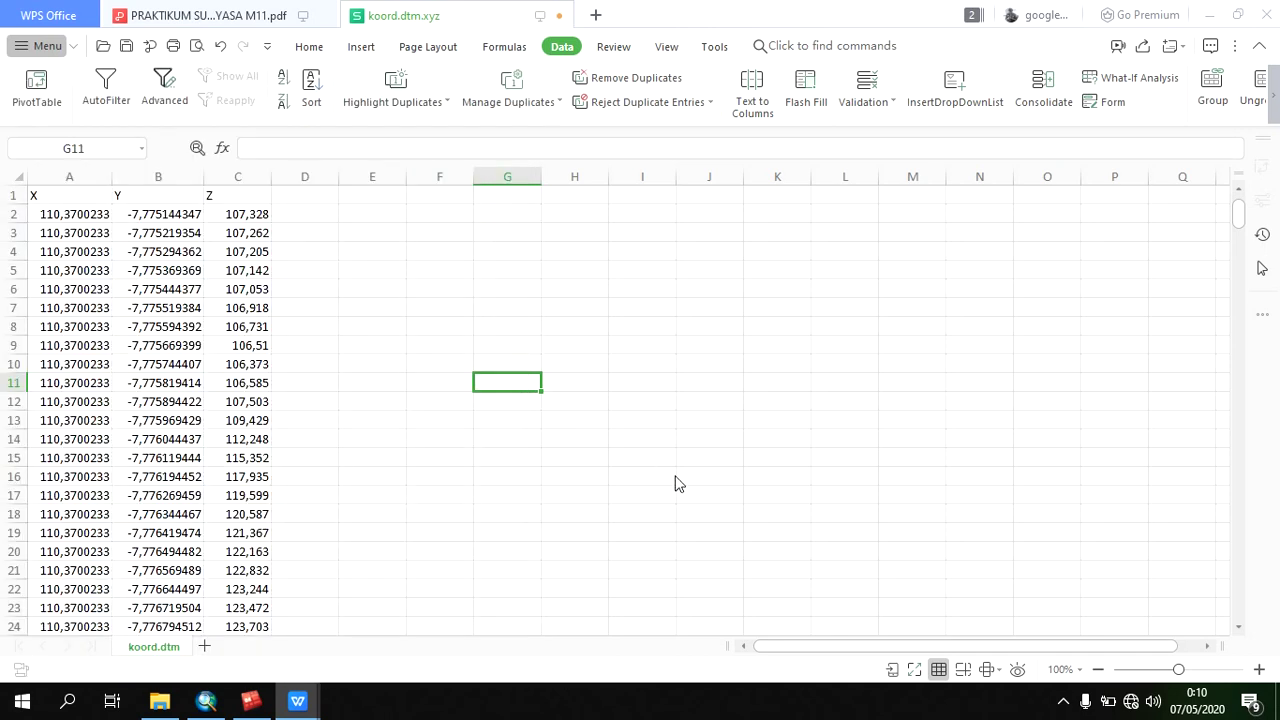
left_click(637, 552)
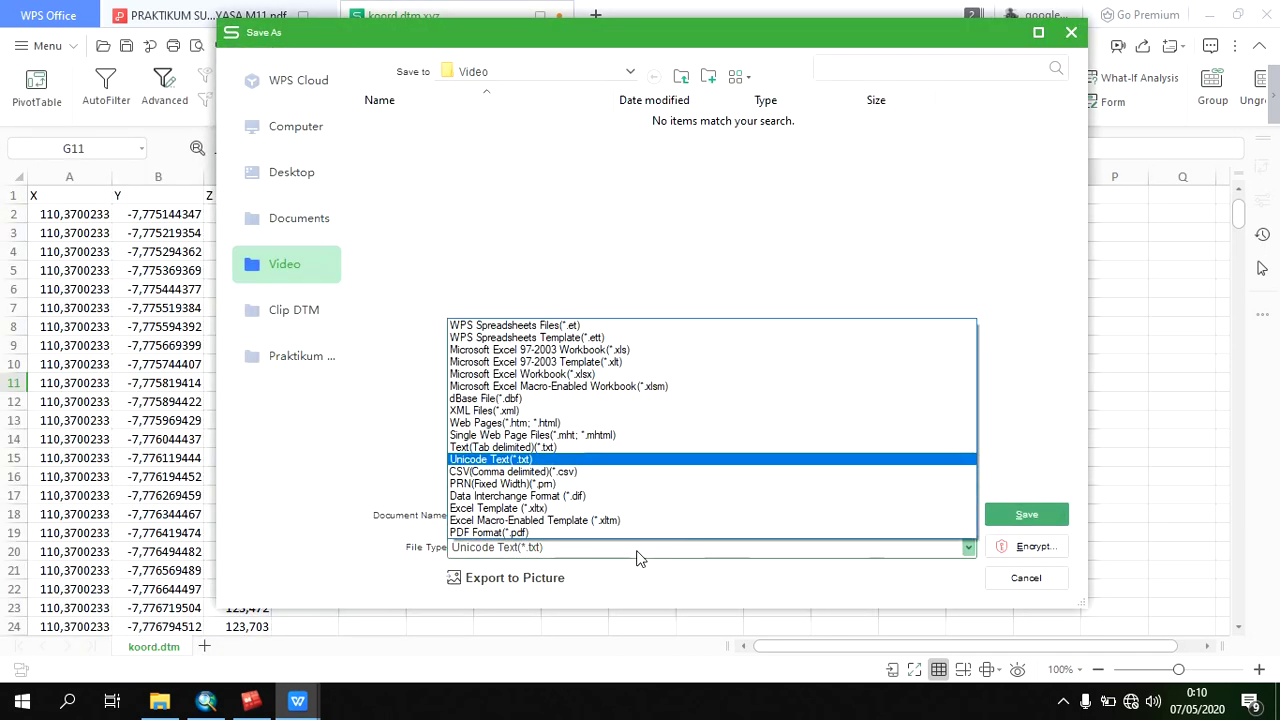
left_click(590, 472)
left_click(1049, 507)
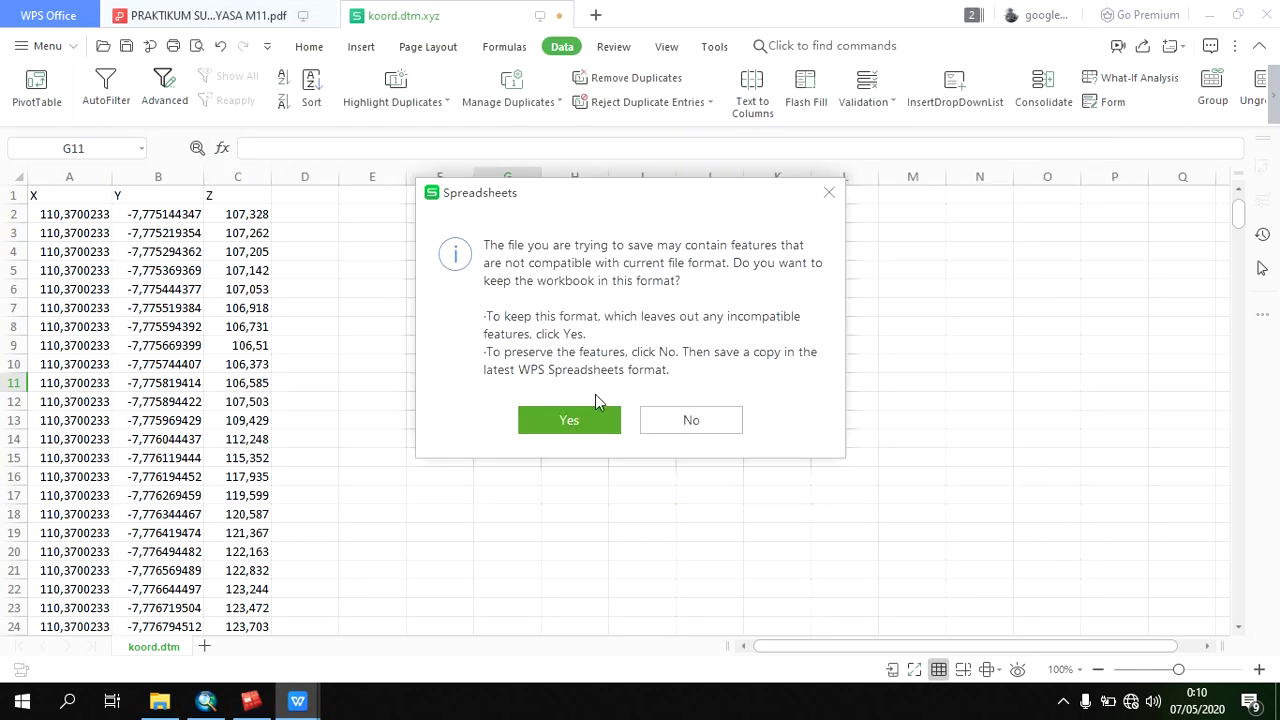
left_click(569, 420)
left_click(559, 15)
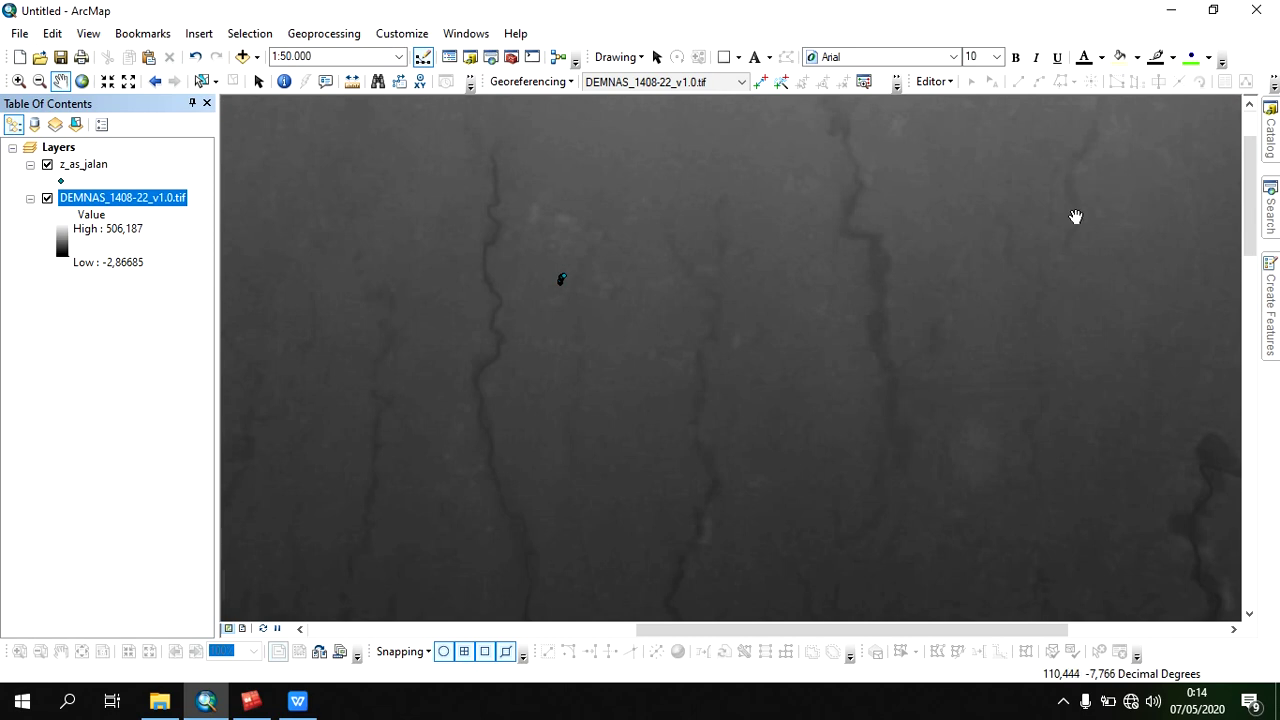
- In ArcMap, add koord.dtm.csv from the Video folder to the map
left_click(1270, 132)
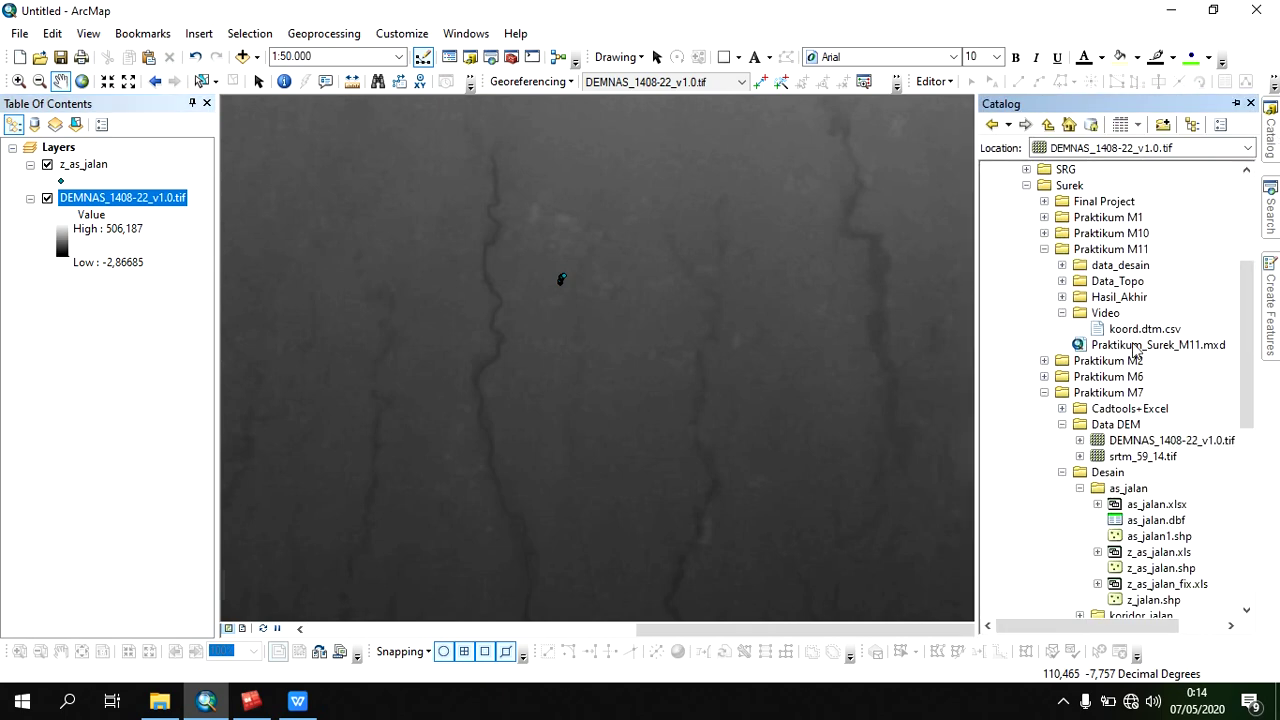
scroll(1135, 352, "down", 3)
scroll(1135, 352, "up", 2)
left_click(242, 57)
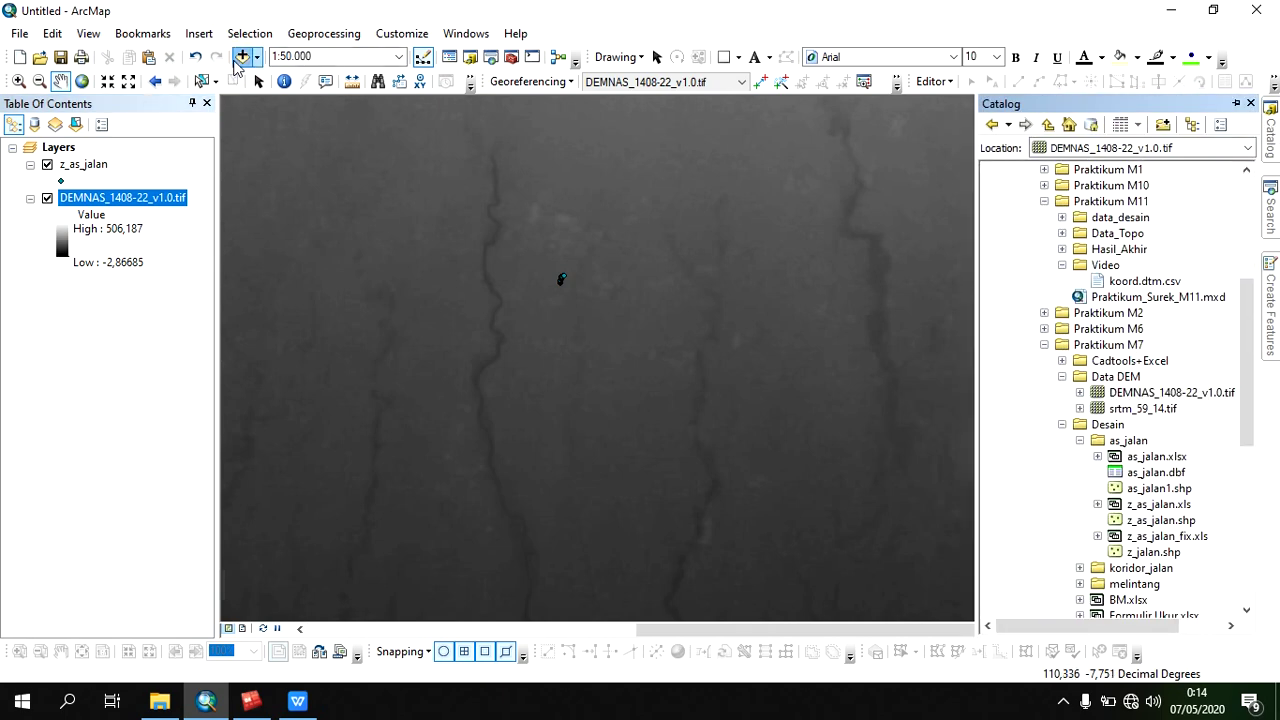
left_click(499, 256)
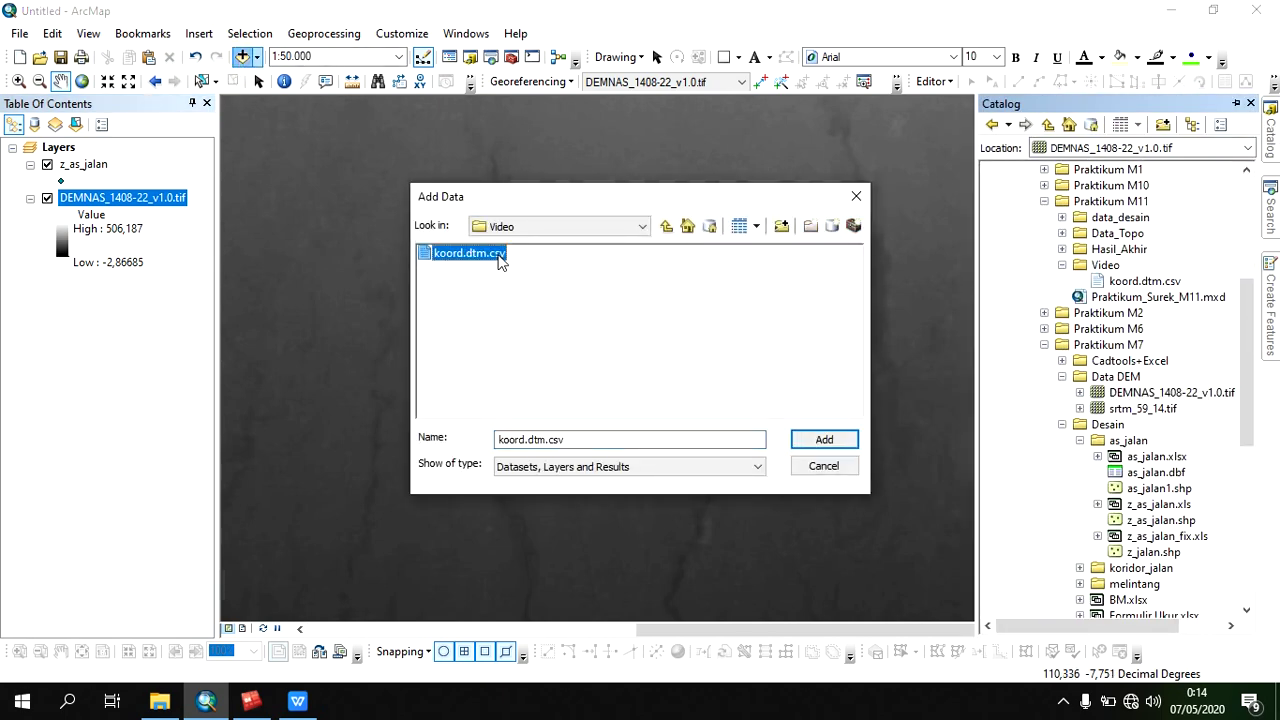
left_click(836, 446)
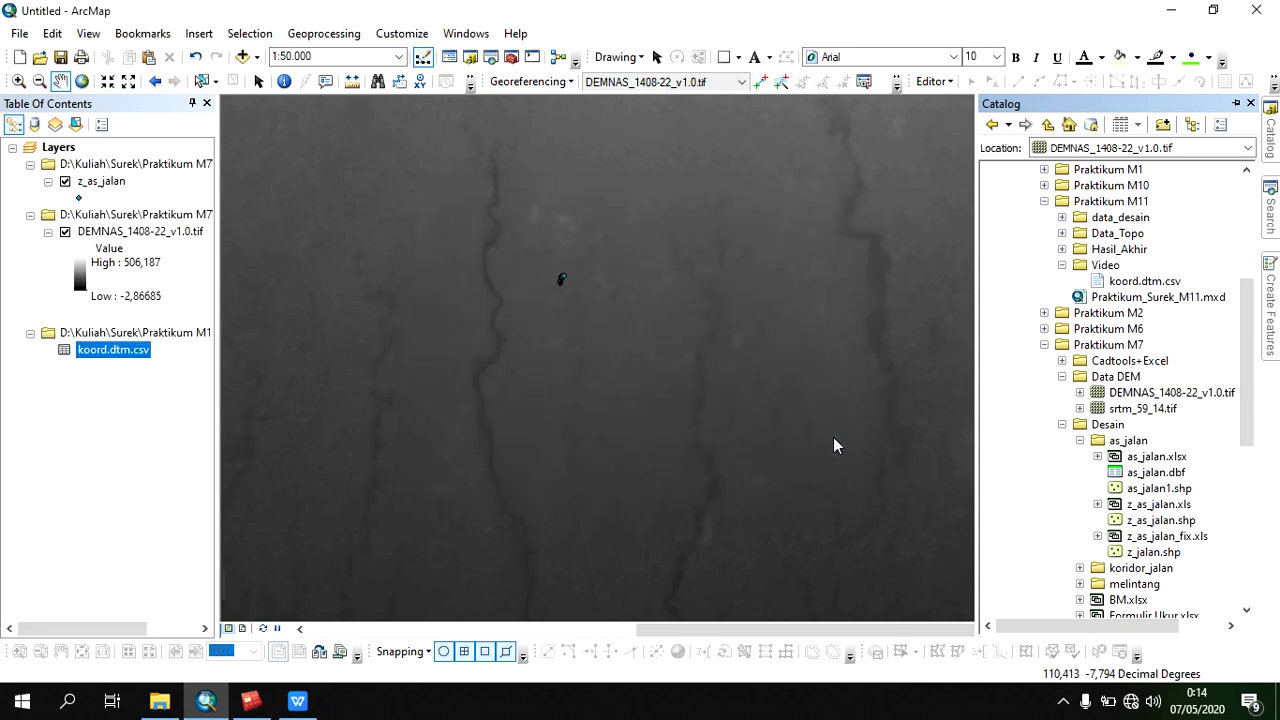
- Display the koord.dtm.csv table as XY data with X and Y as coordinate fields, no Z field, in GCS_WGS_1984
right_click(115, 355)
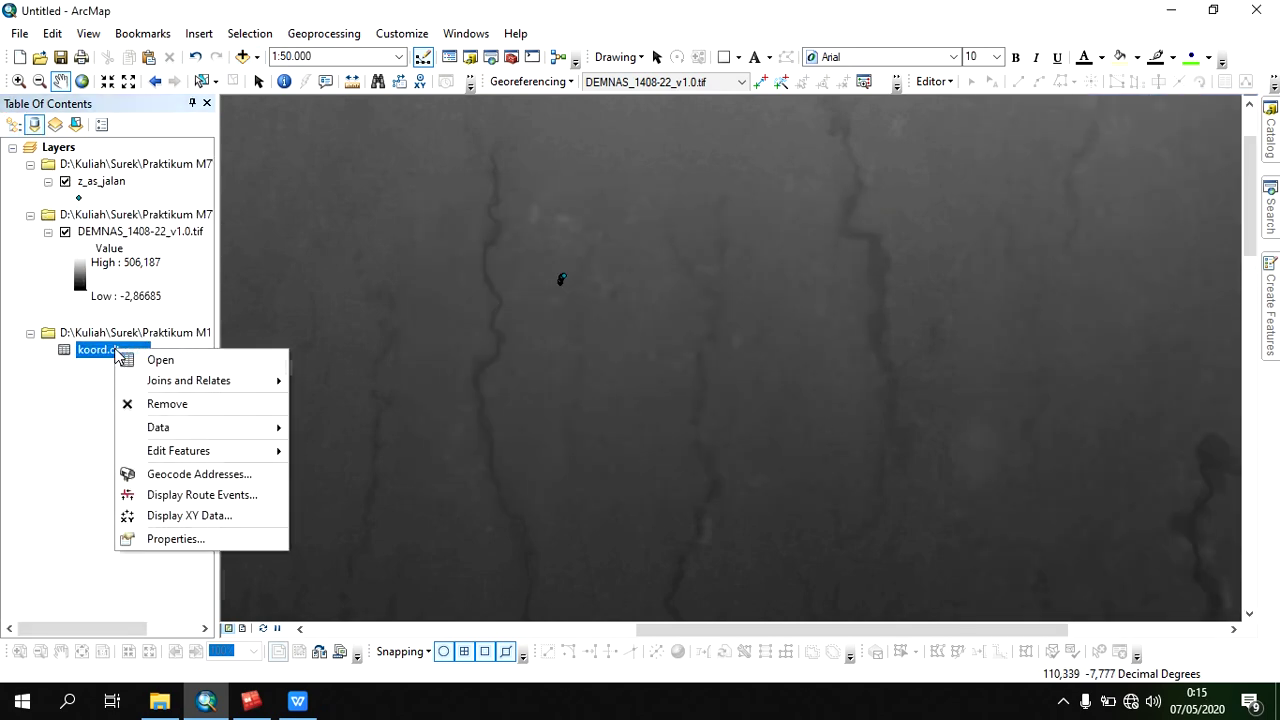
left_click(200, 516)
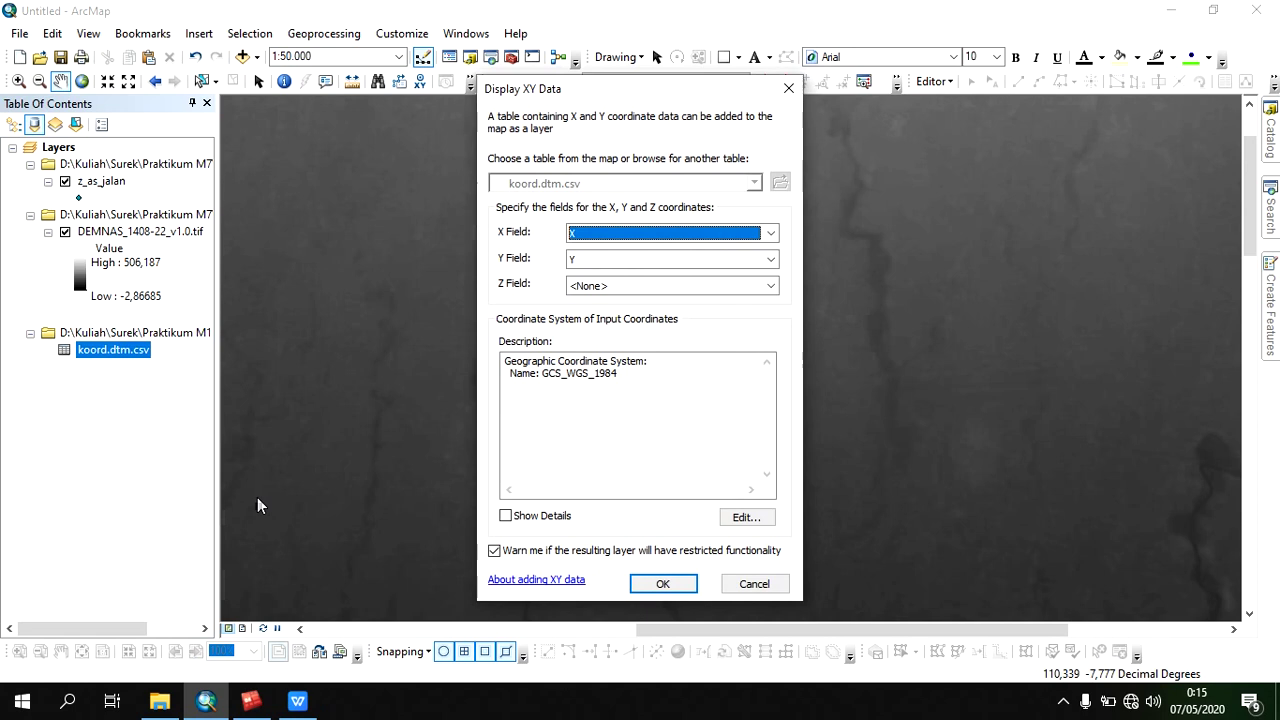
left_click(617, 286)
left_click(608, 346)
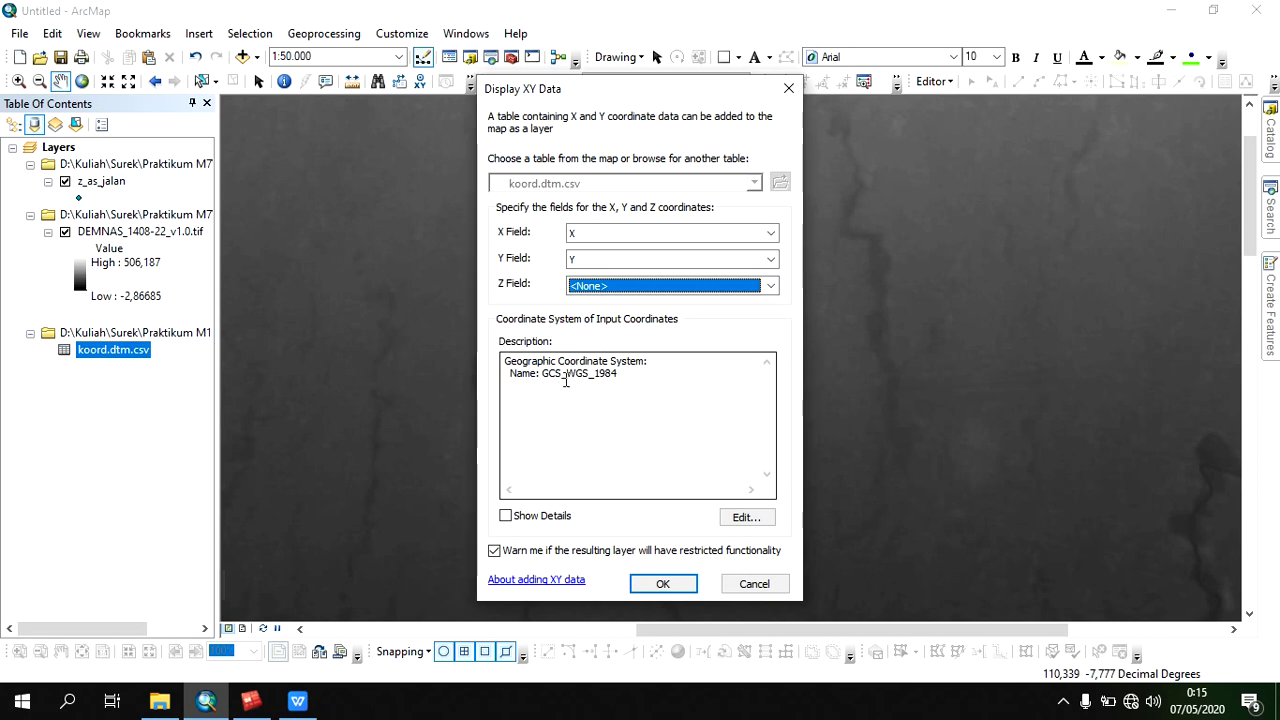
left_click(667, 585)
left_click(711, 451)
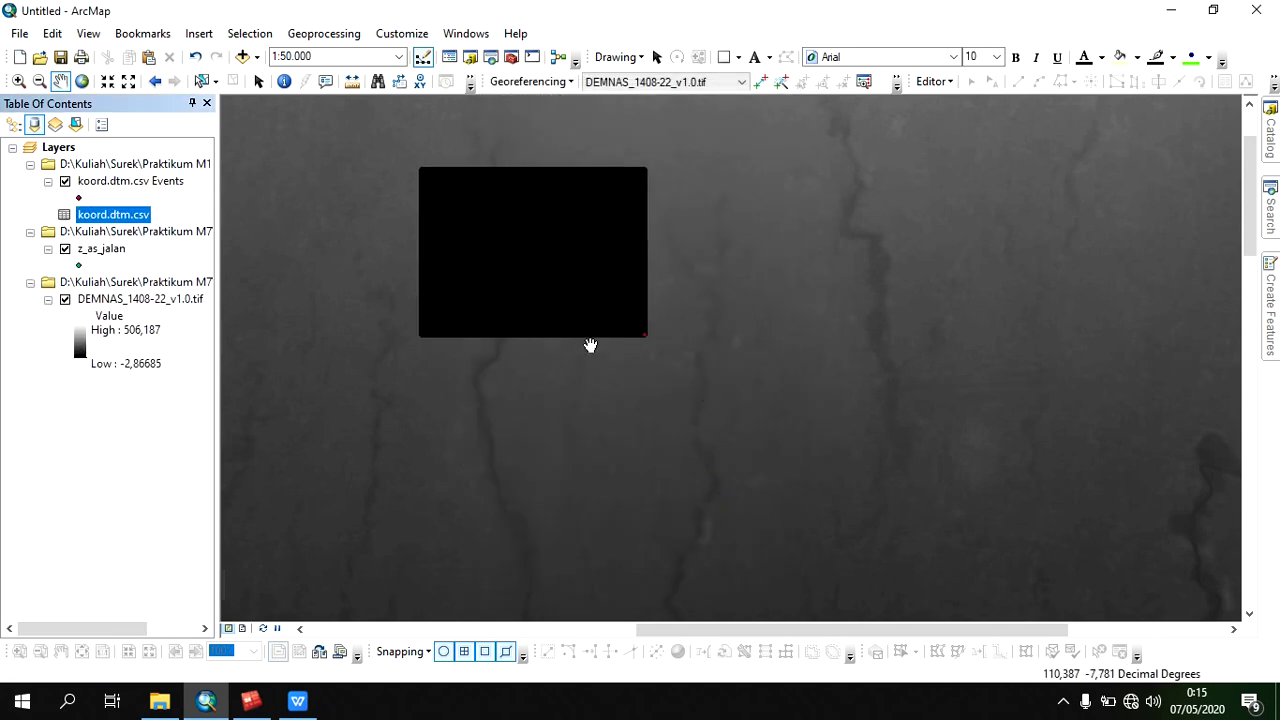
- Start exporting all features of the koord.dtm.csv Events layer with its source coordinate system, choosing the Video folder as destination
left_click_drag(683, 262, 754, 277)
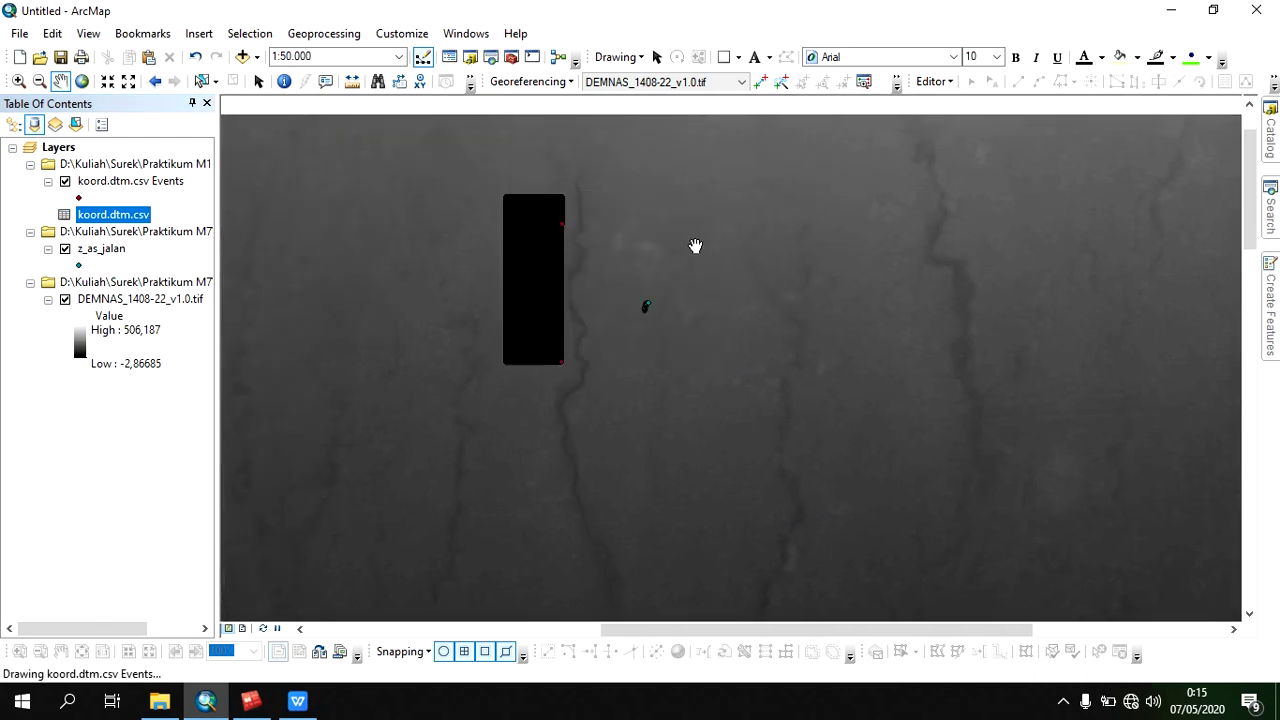
scroll(695, 246, "down", 3)
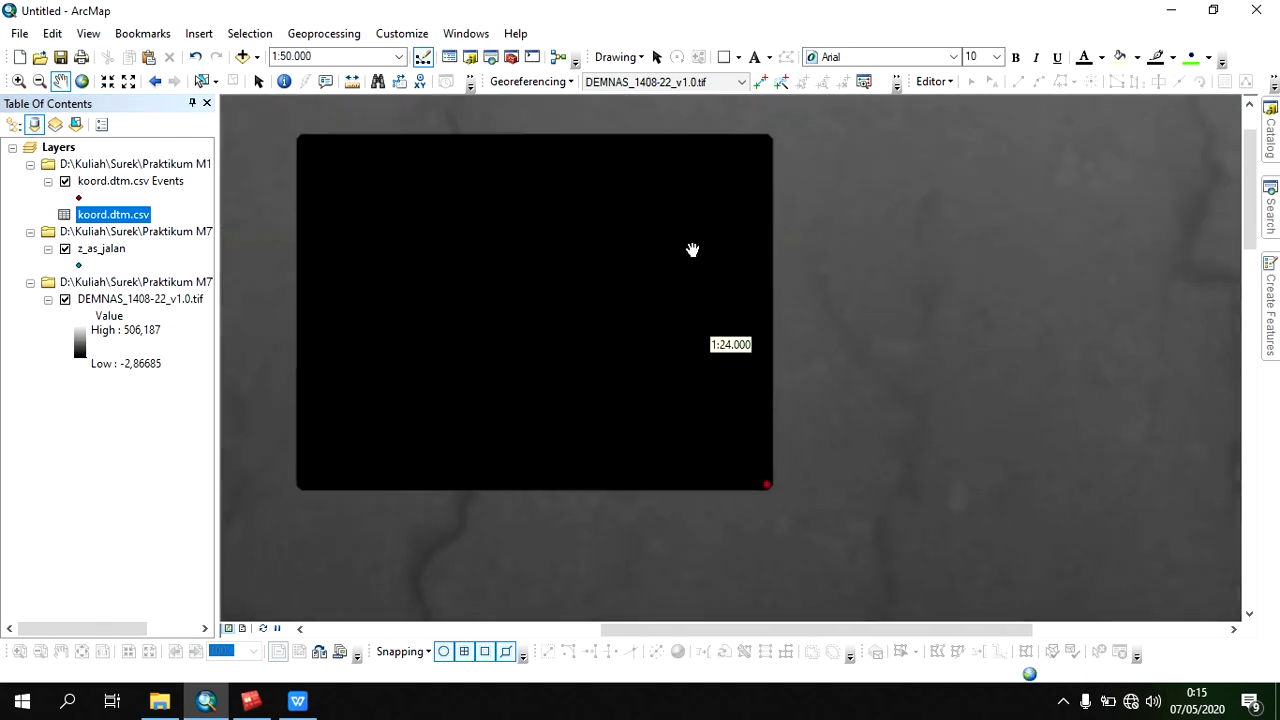
scroll(692, 249, "down", 2)
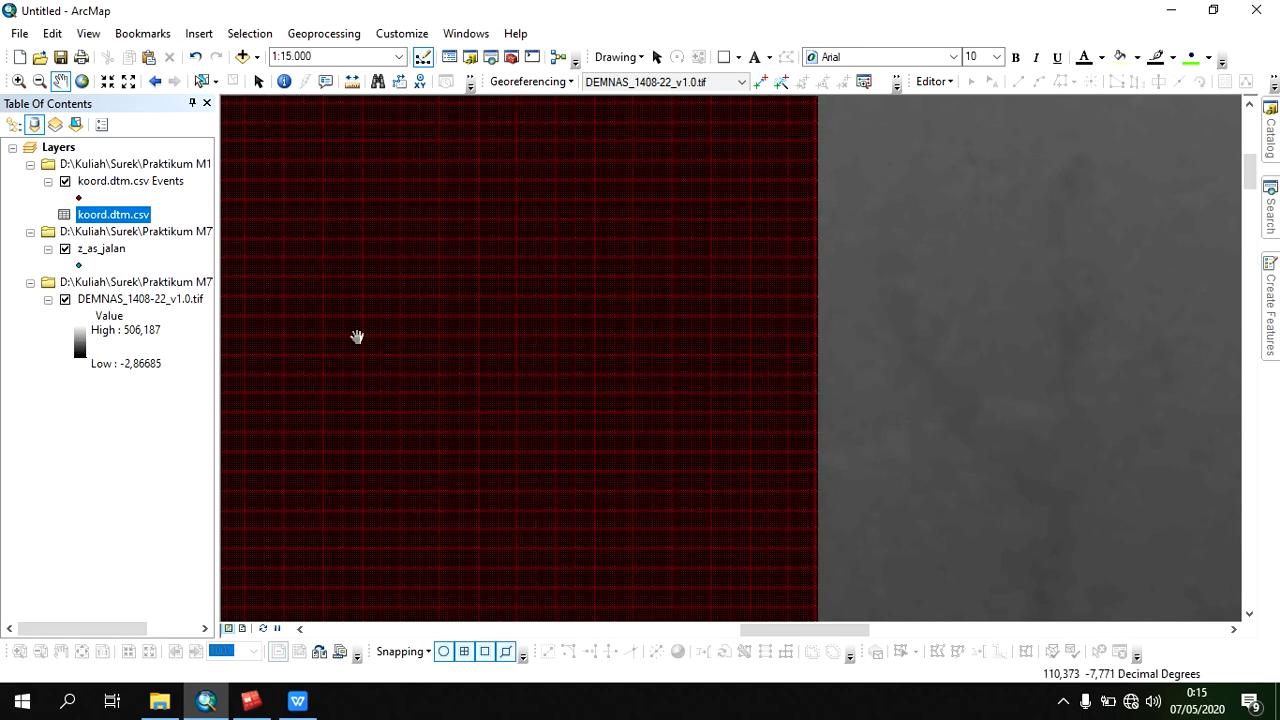
left_click(128, 185)
right_click(128, 186)
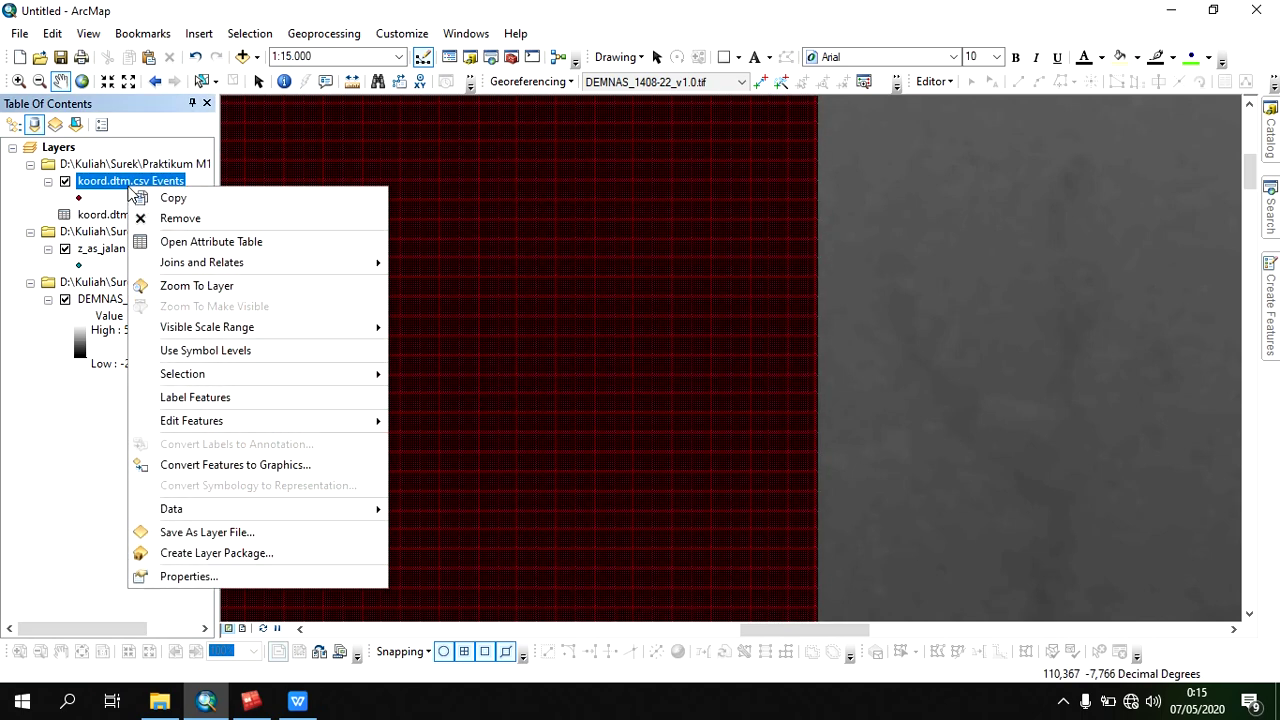
mouse_move(254, 511)
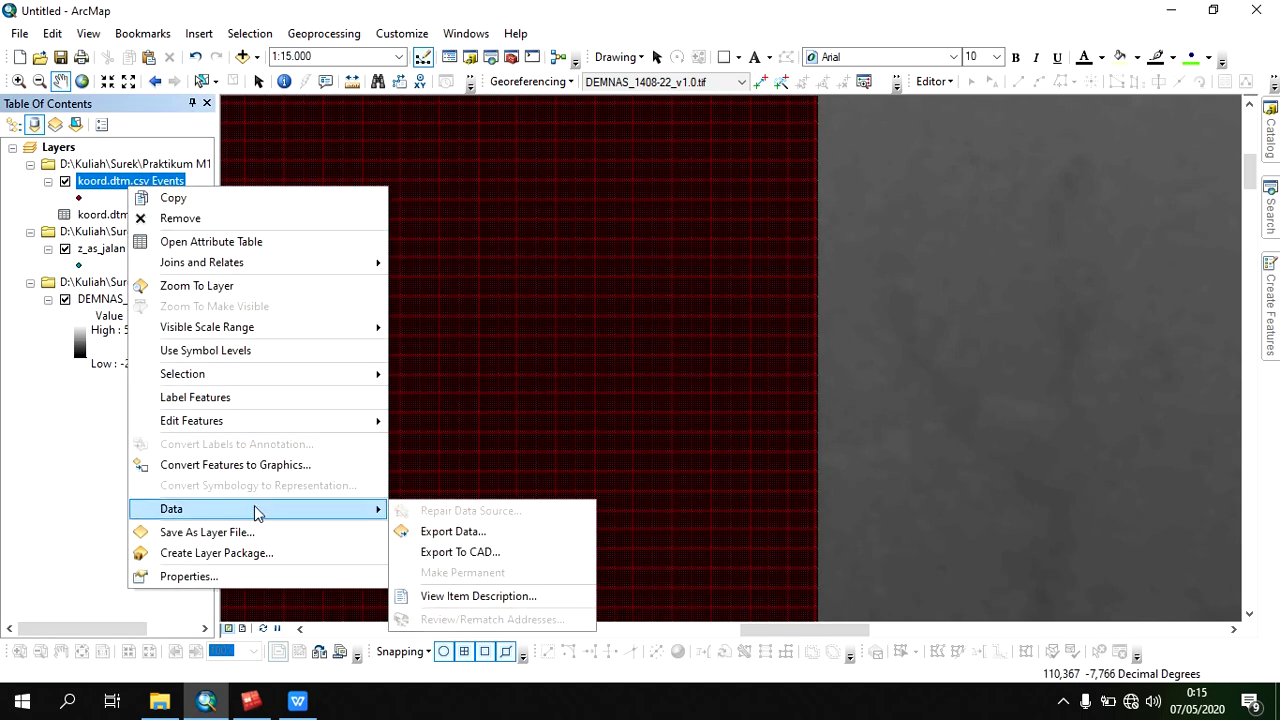
left_click(451, 531)
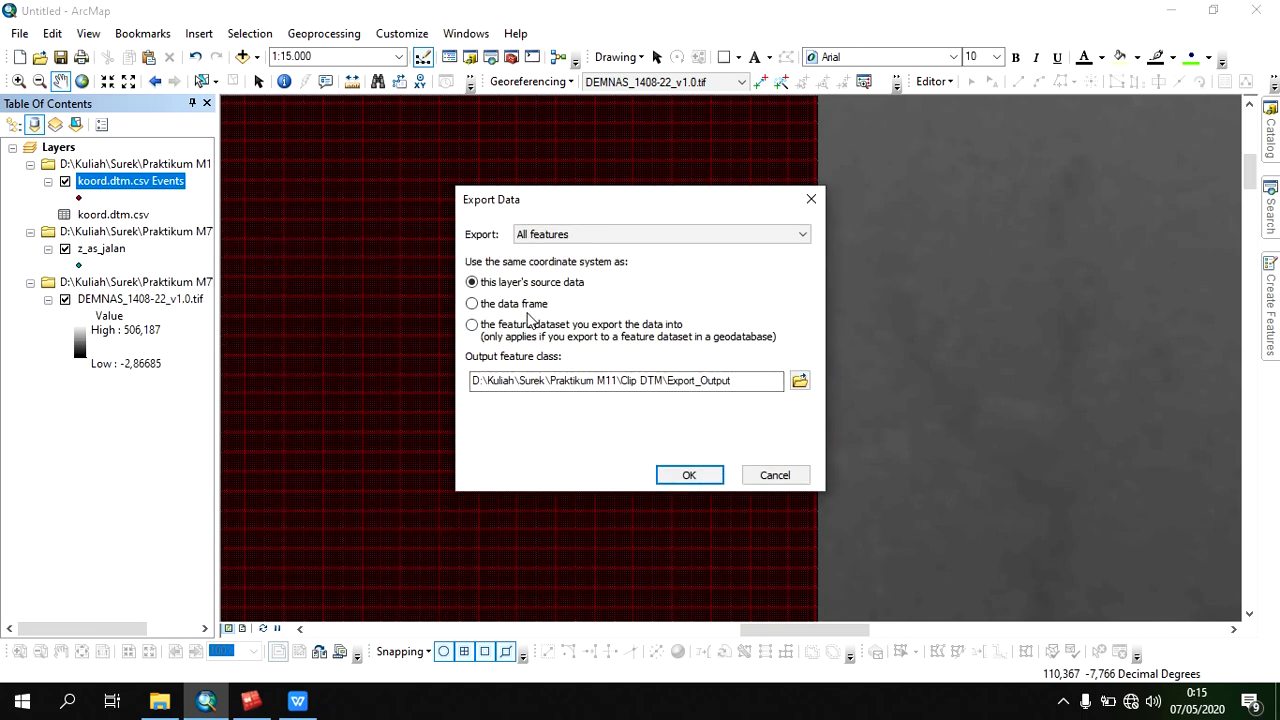
left_click(805, 386)
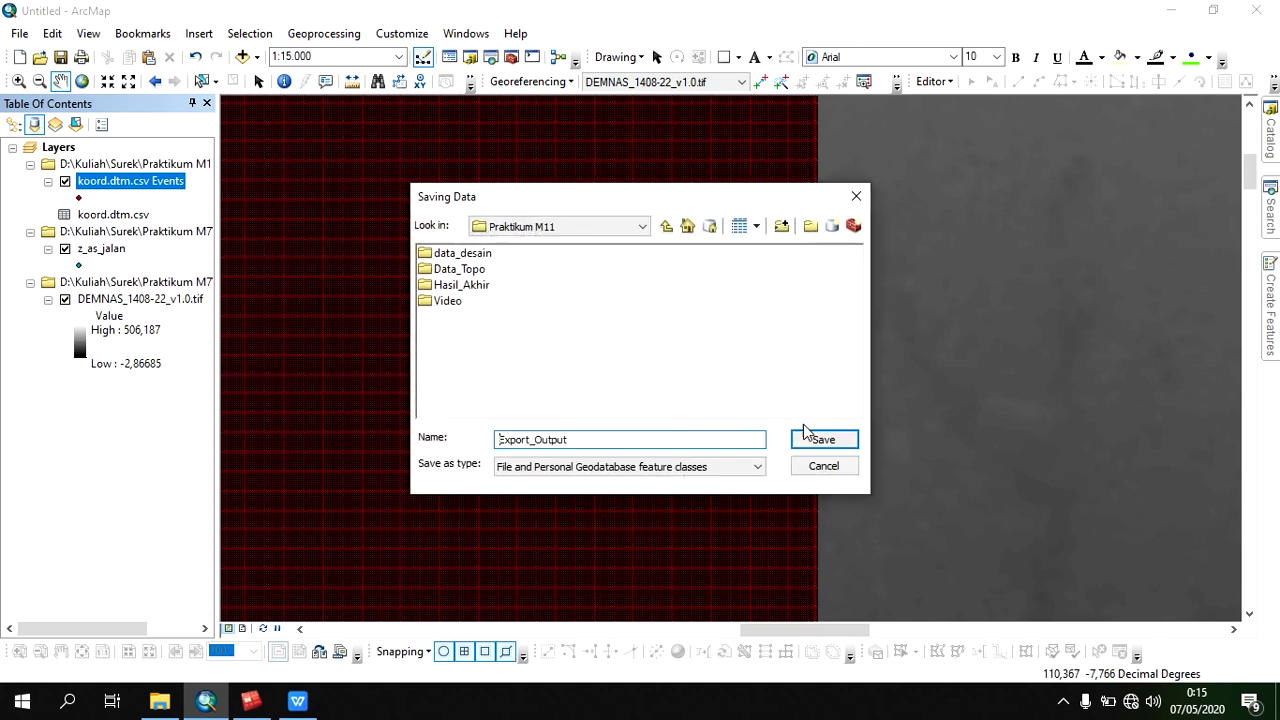
double_click(447, 301)
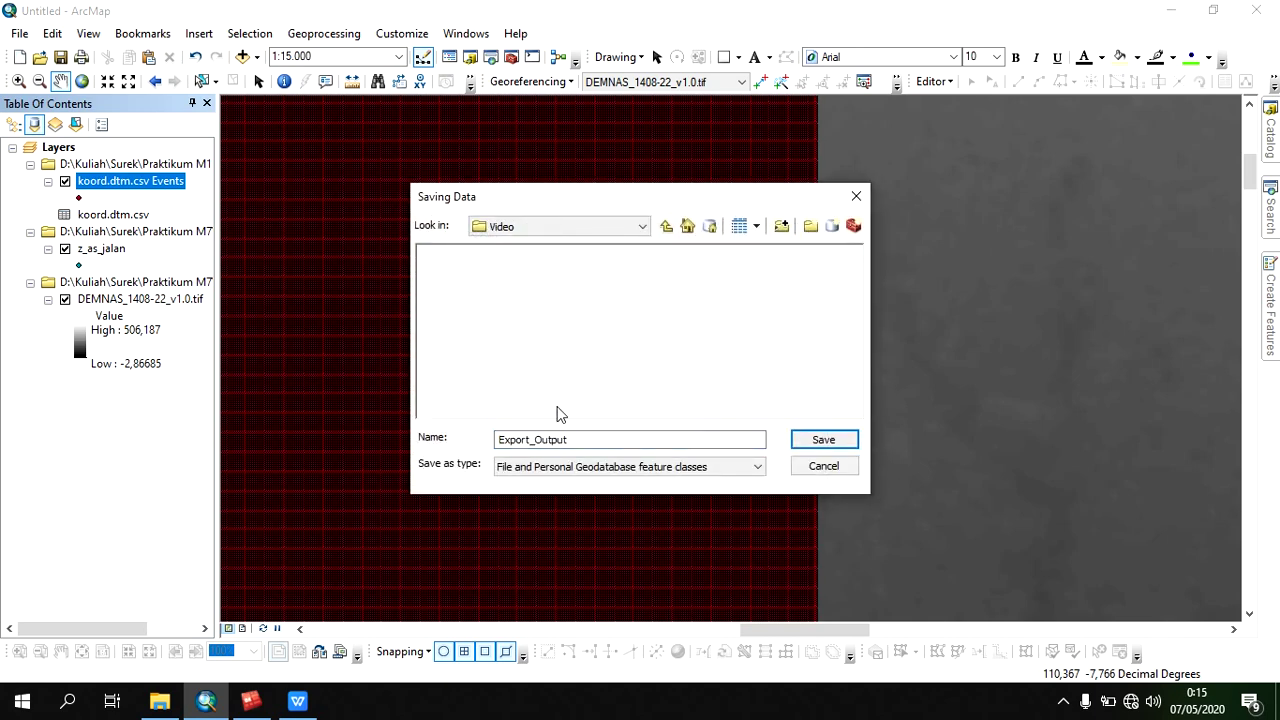
- Name the exported data koord_dtm.shp in the Video folder
left_click(578, 444)
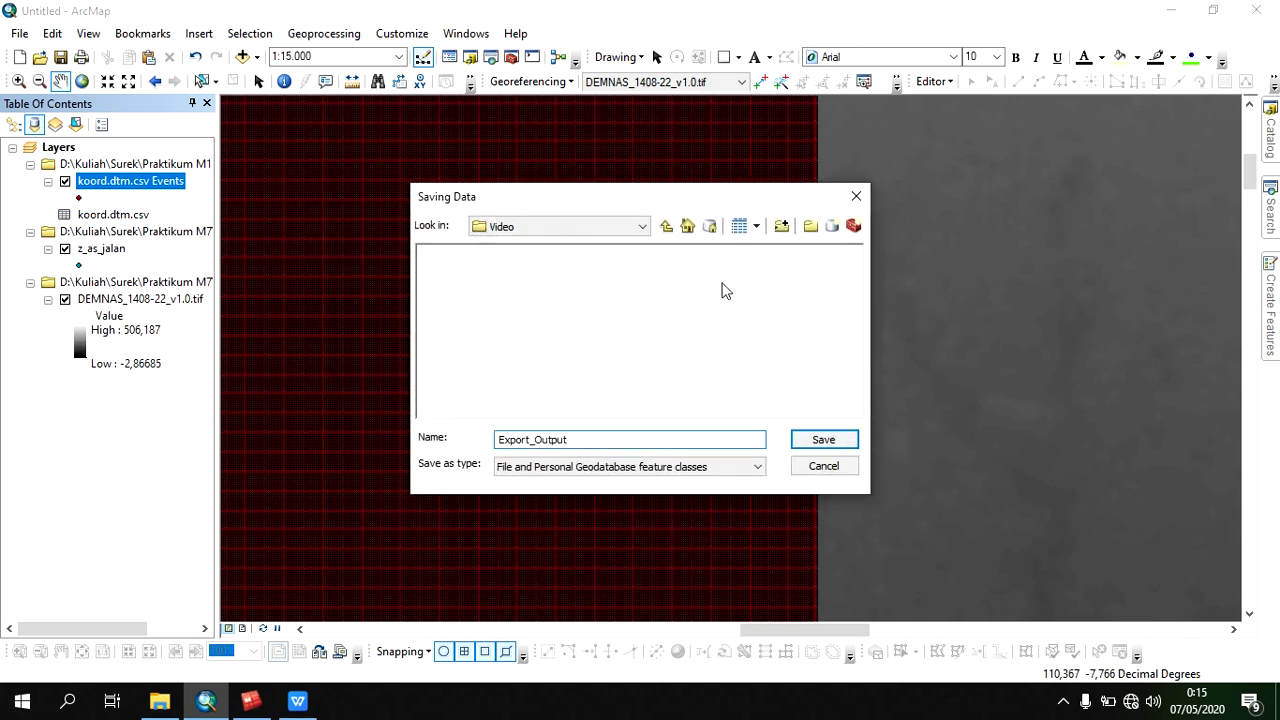
left_click(666, 226)
double_click(466, 305)
double_click(597, 437)
type("koord.dtm")
left_click(823, 440)
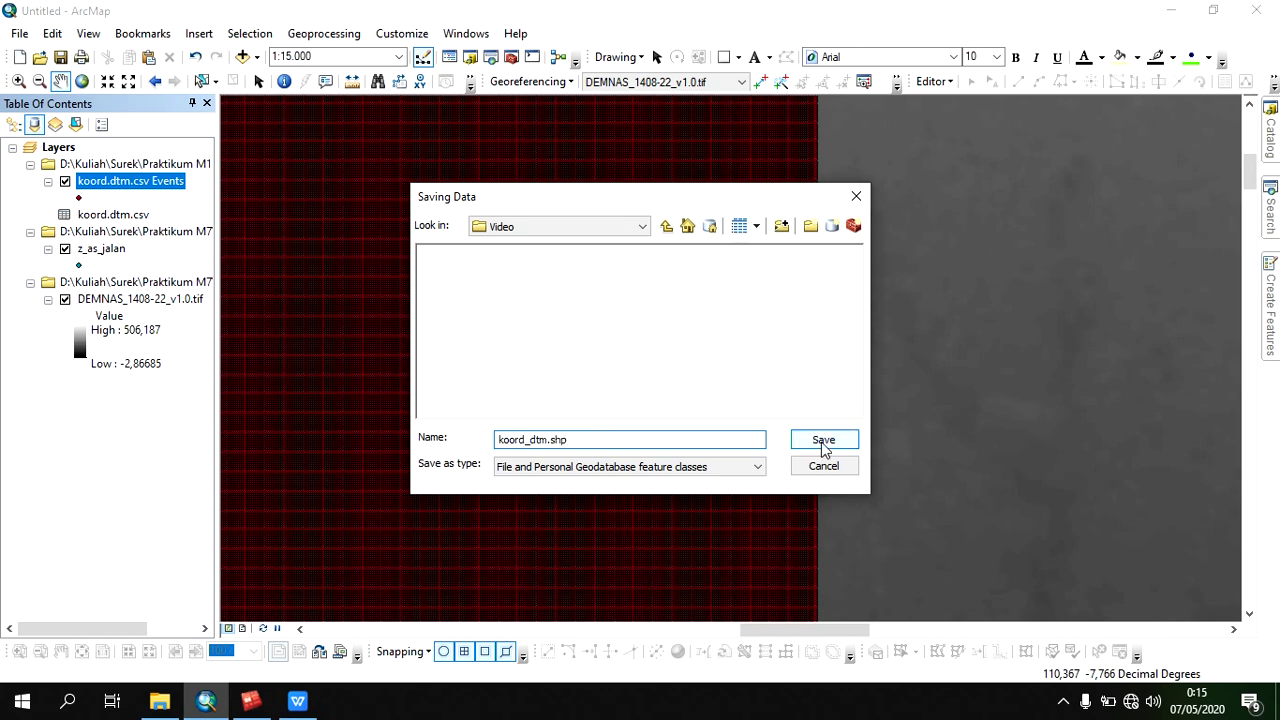
- Set the output type to Shapefile, run the export and add the exported data to the map as a layer
left_click(771, 406)
left_click(758, 466)
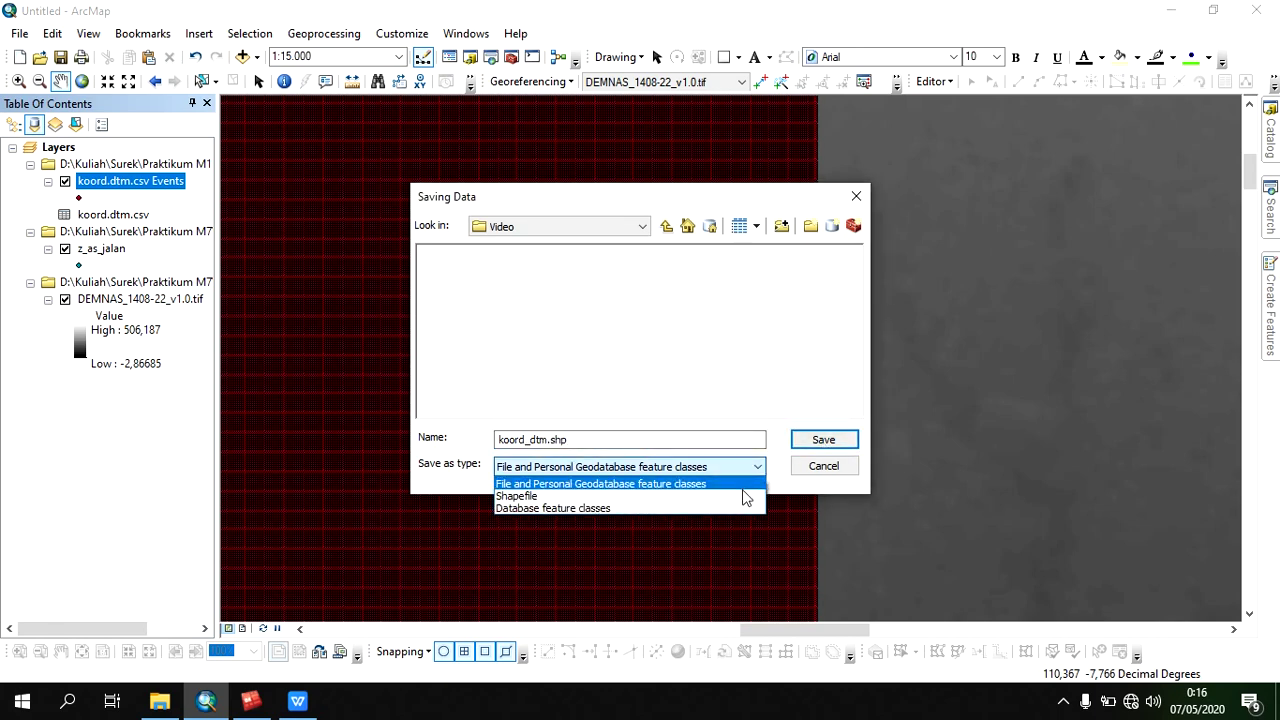
left_click(745, 497)
left_click(808, 442)
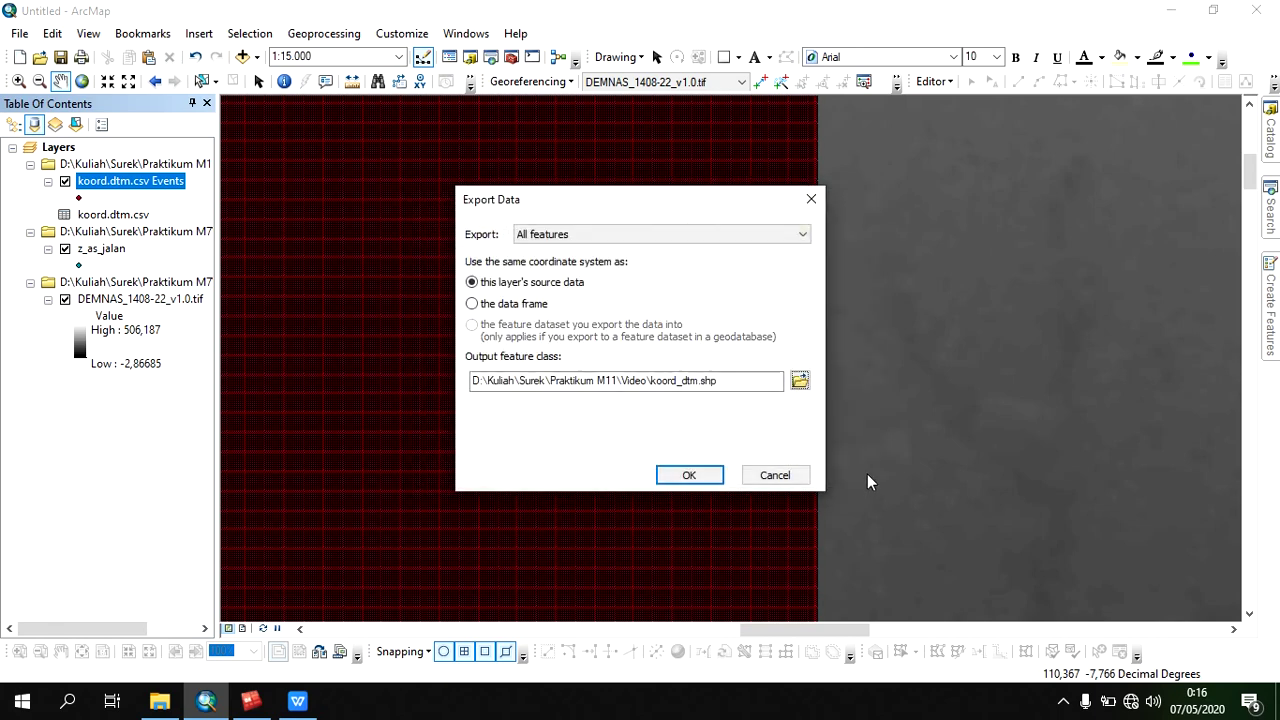
left_click(697, 476)
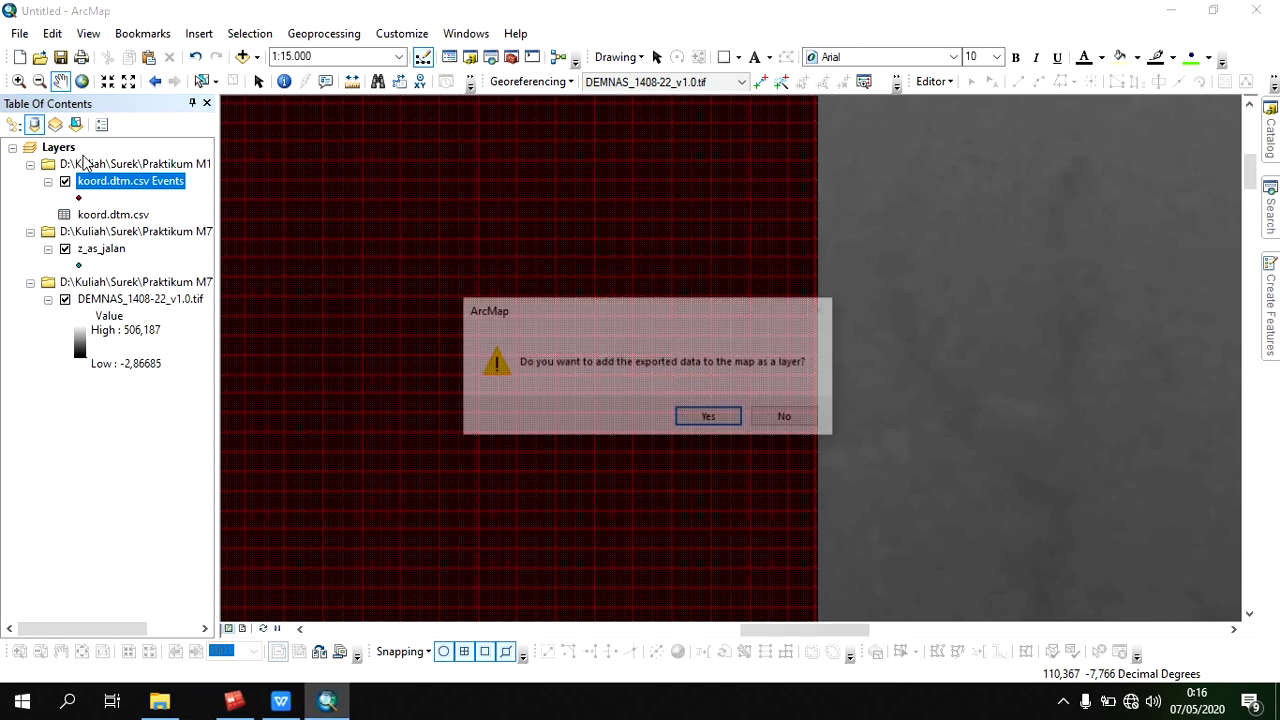
left_click(710, 417)
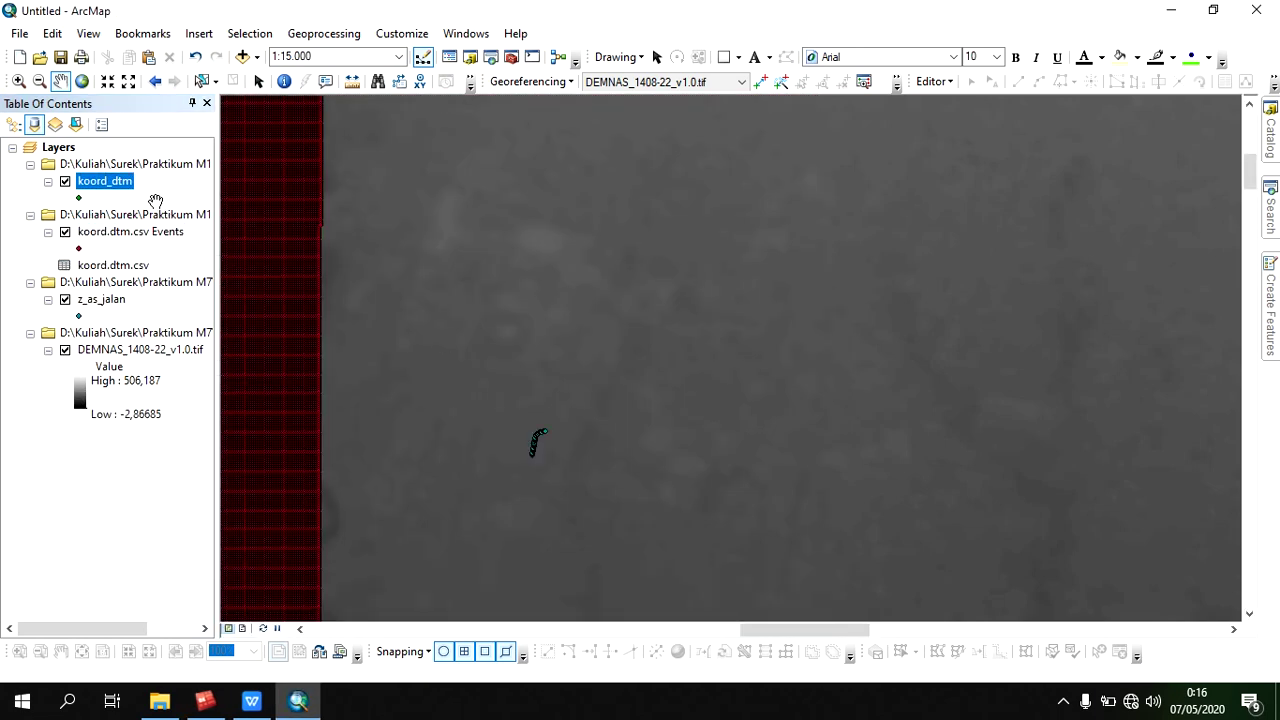
- List layers by drawing order, remove the koord.dtm.csv Events layer and move koord_dtm below z_as_jalan
left_click(13, 124)
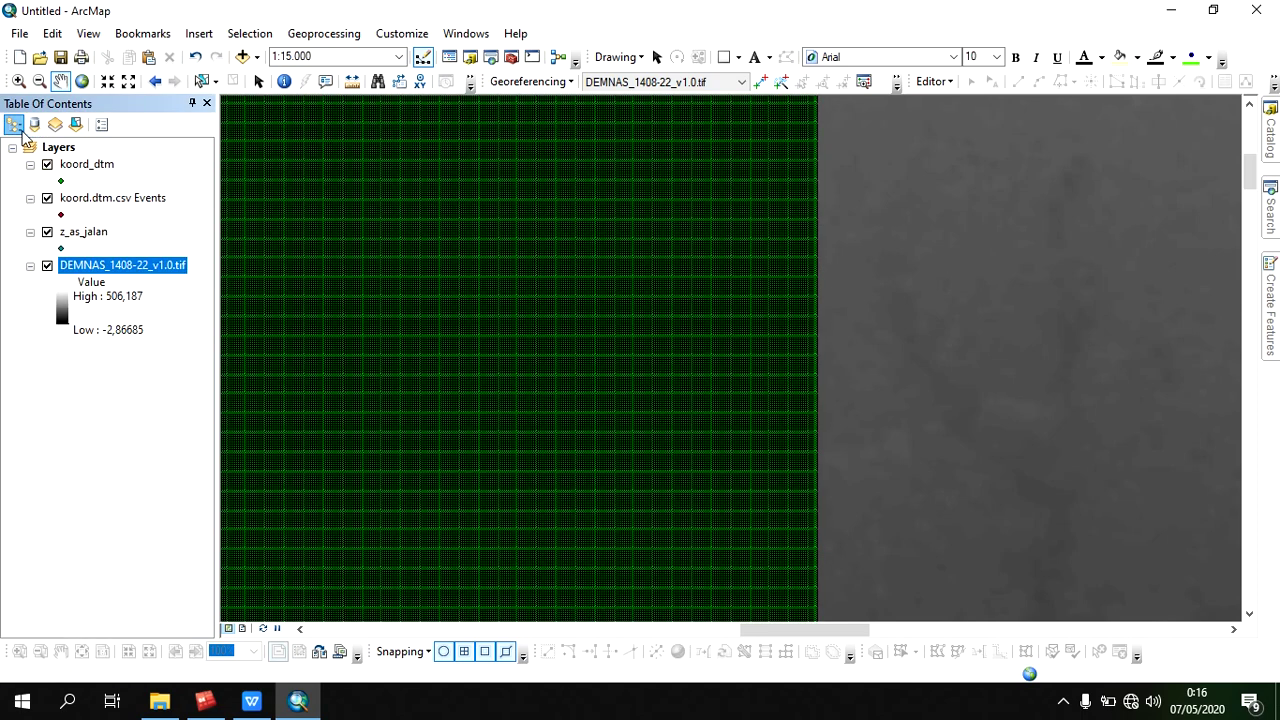
left_click(100, 200)
right_click(100, 200)
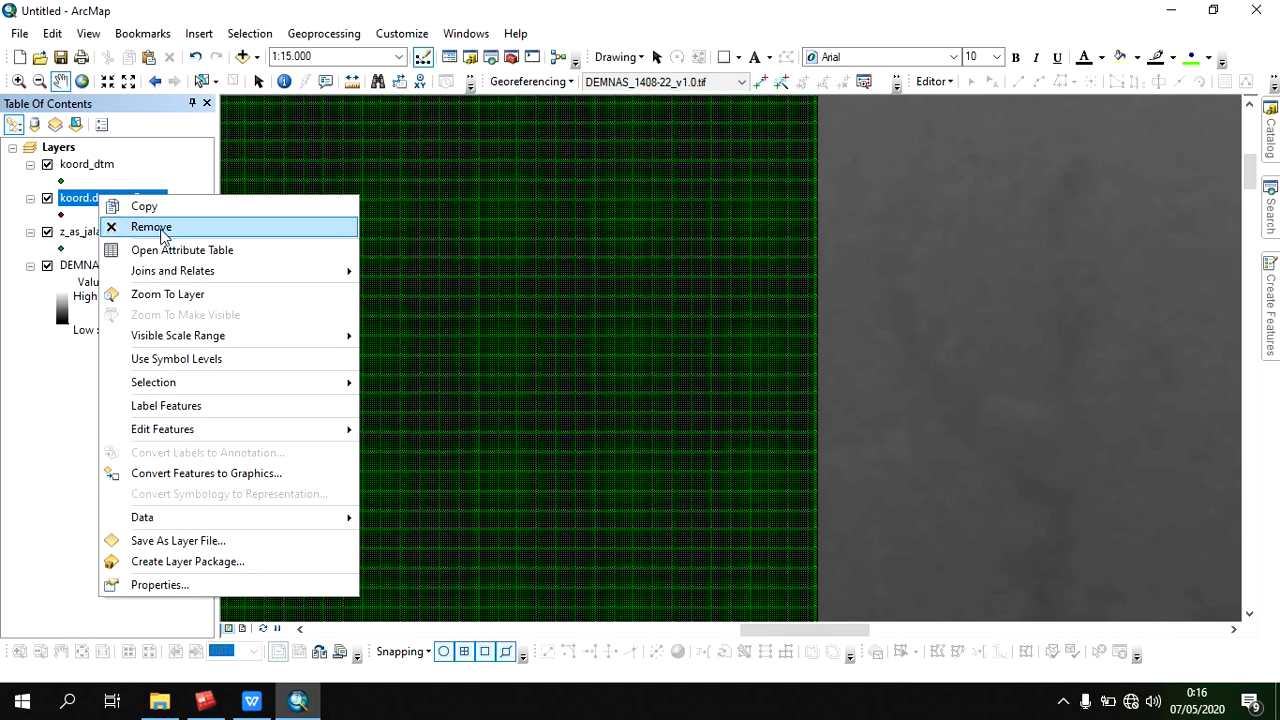
left_click(160, 230)
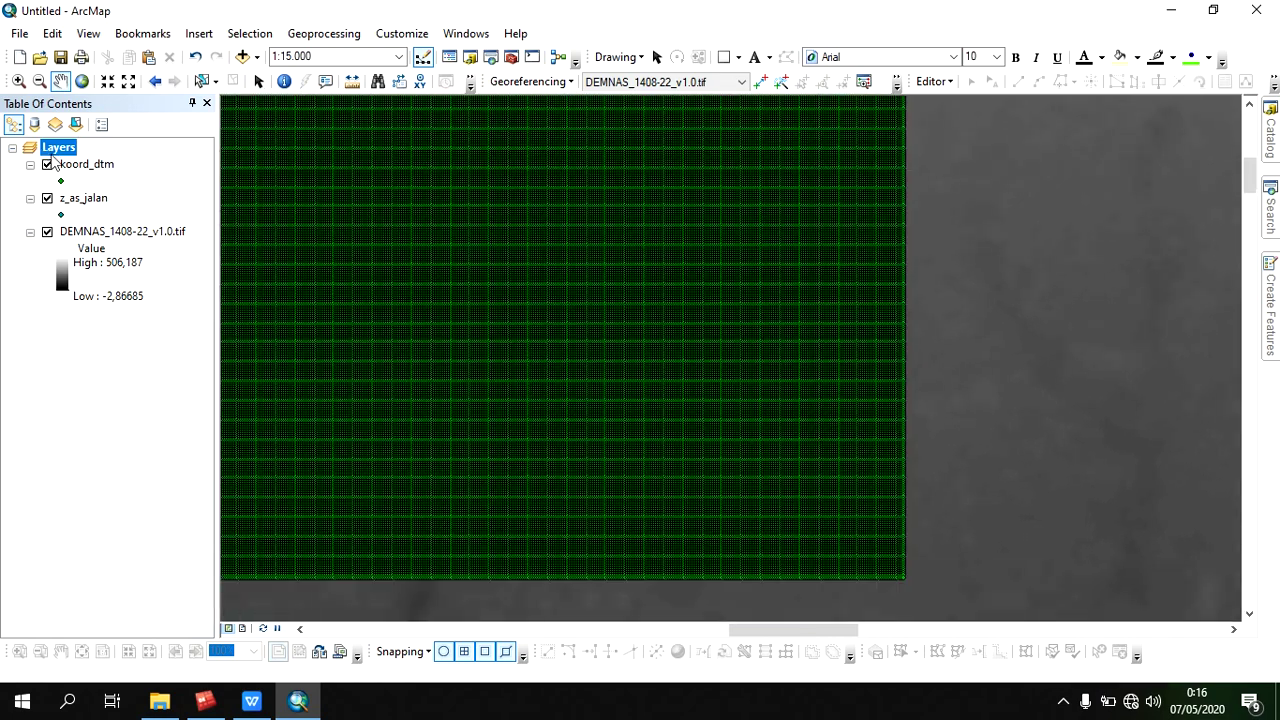
left_click(85, 166)
left_click_drag(85, 170, 84, 205)
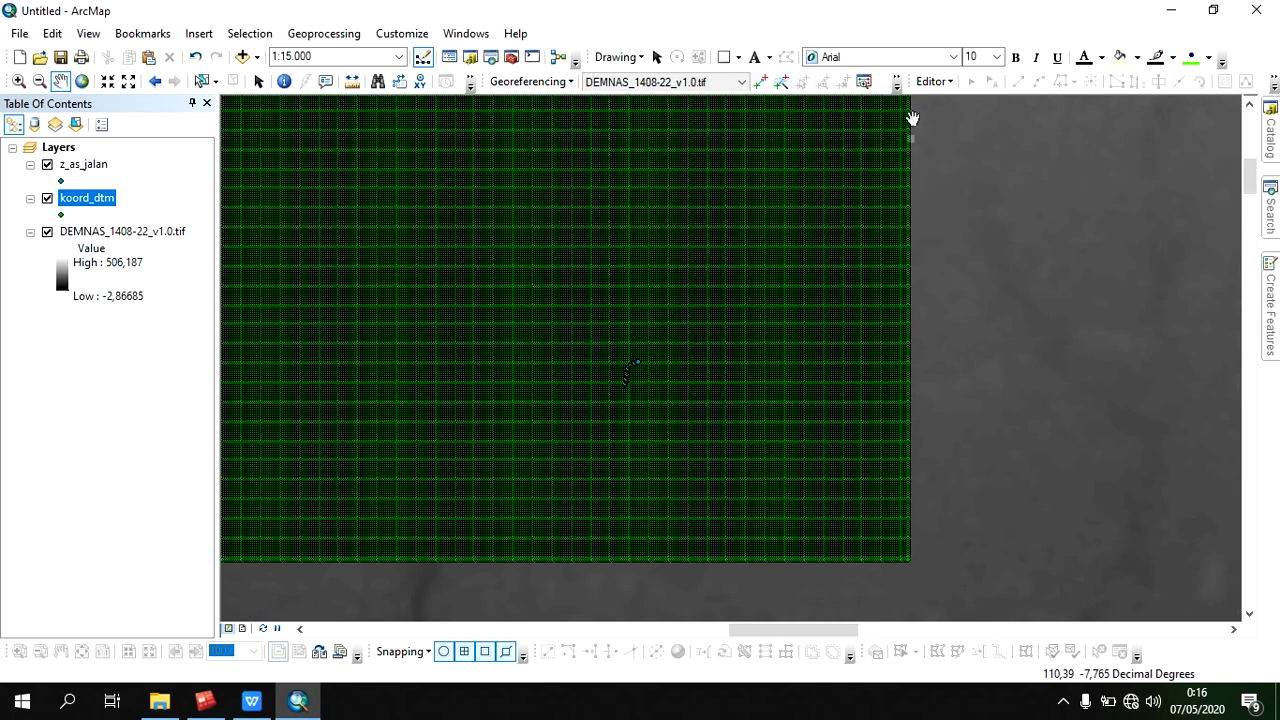
- Start an edit session on the koord_dtm layer, continuing past the spatial reference warning, and activate the Select Features tool
left_click(934, 82)
left_click(962, 103)
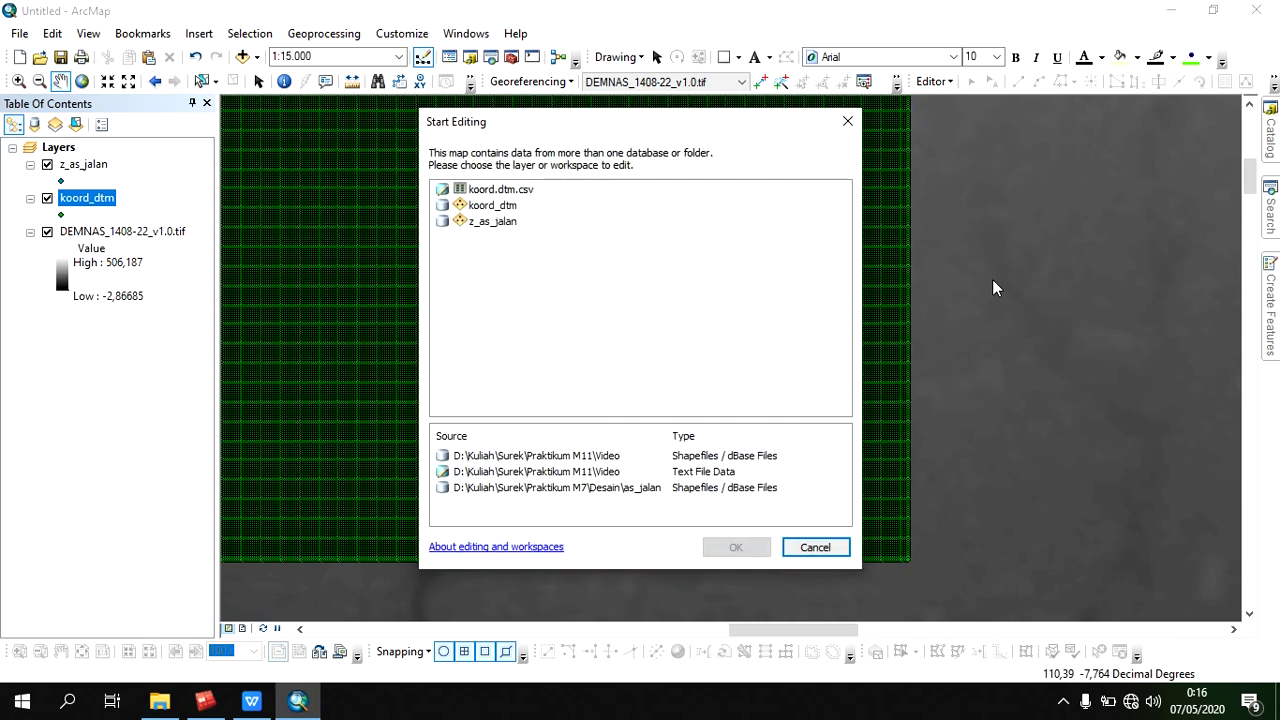
left_click(506, 205)
left_click(740, 547)
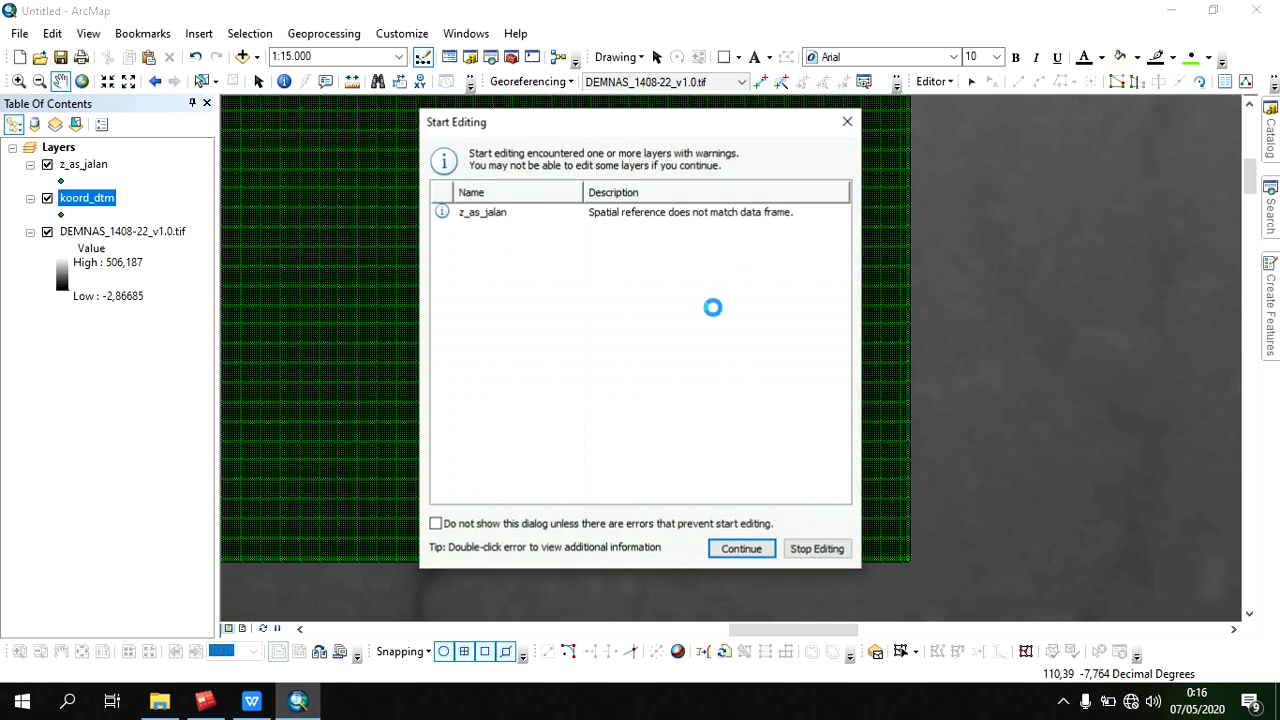
left_click(739, 553)
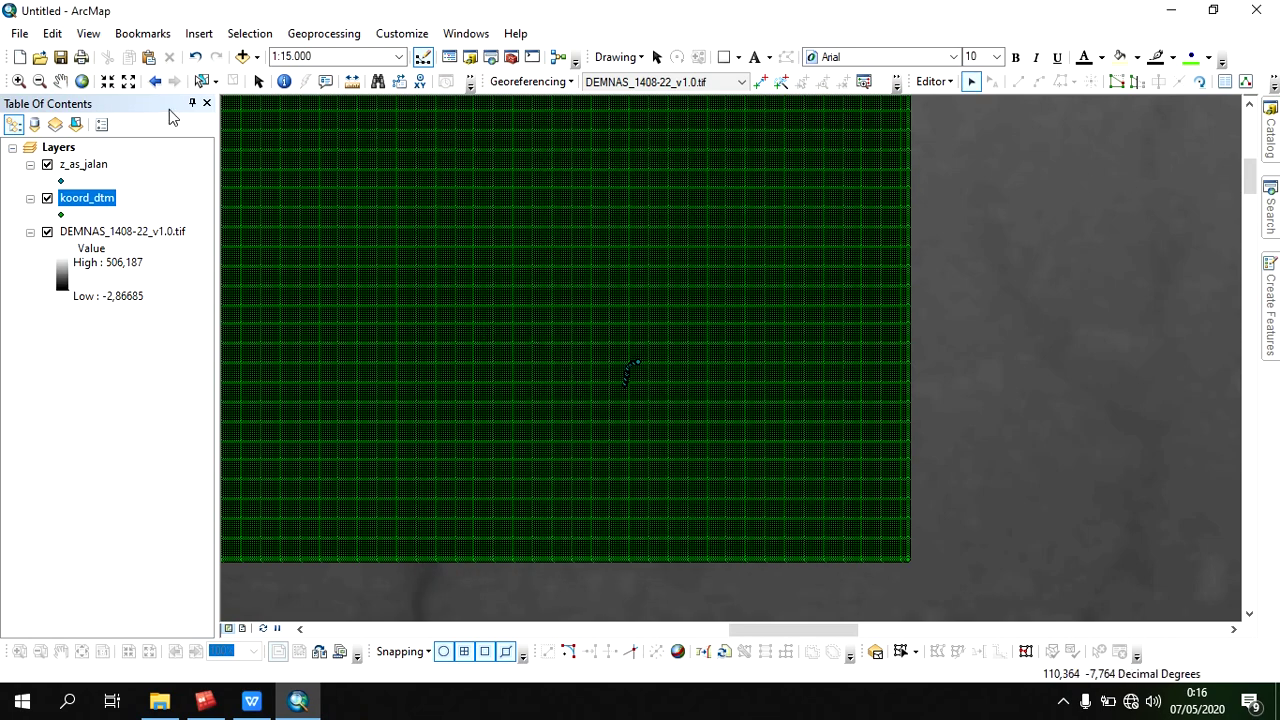
left_click(202, 81)
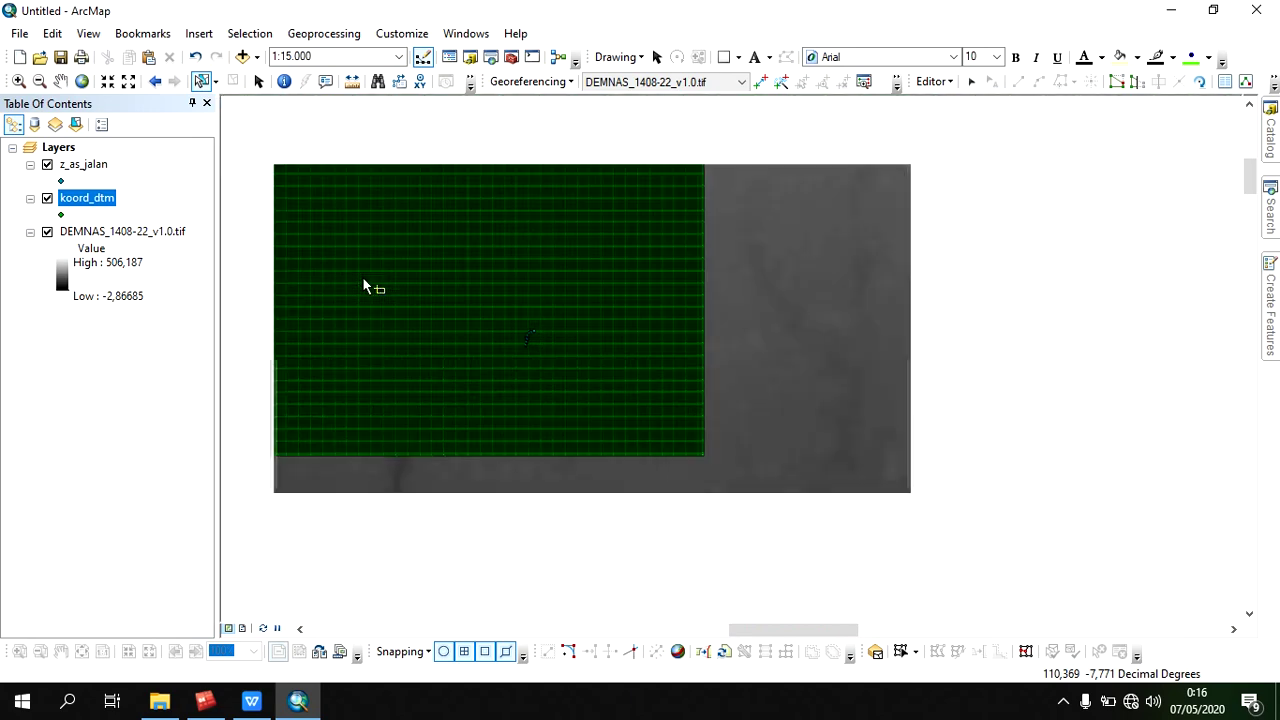
- Delete the koord_dtm points in the areas west and north of the road alignment
scroll(363, 287, "up", 2)
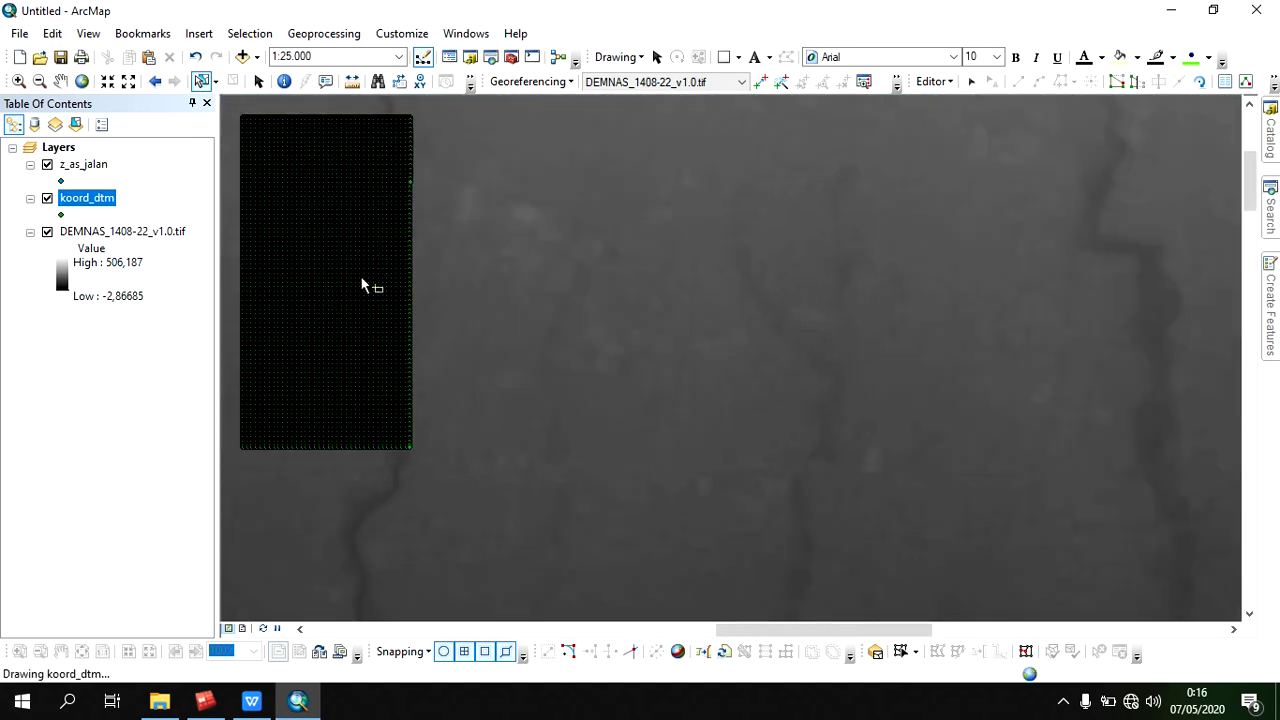
scroll(356, 272, "up", 1)
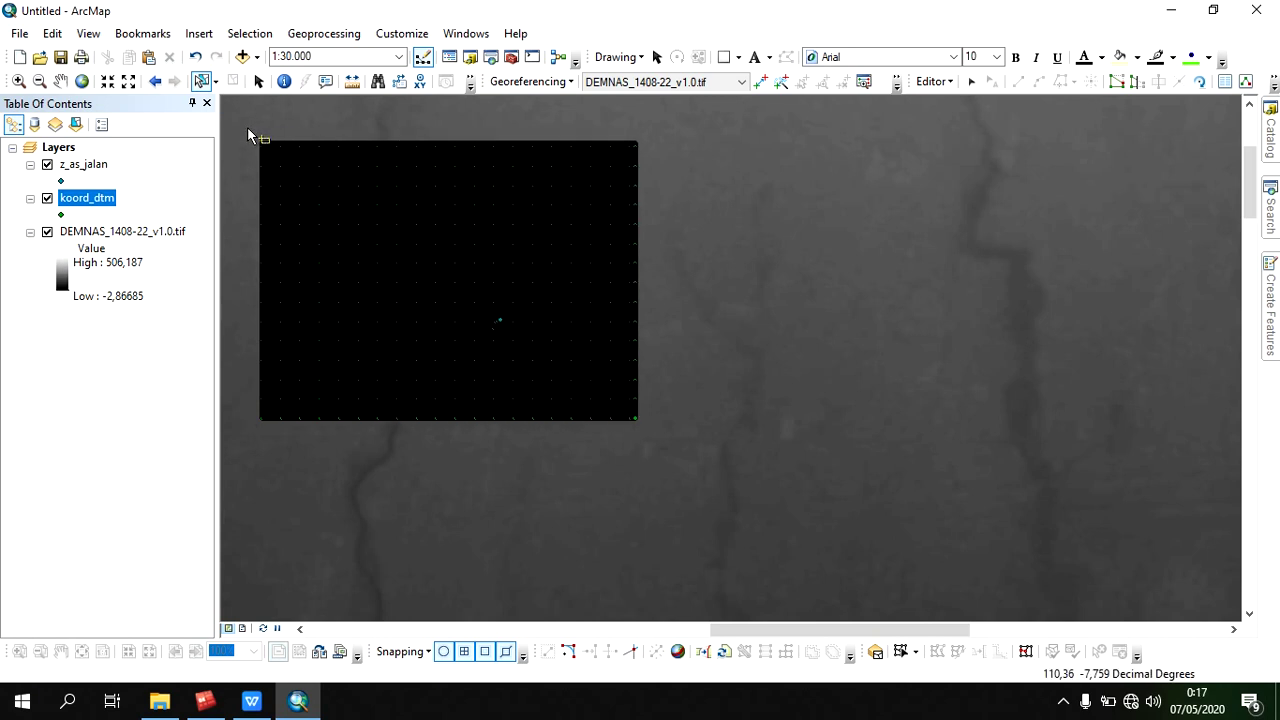
left_click_drag(251, 129, 286, 143)
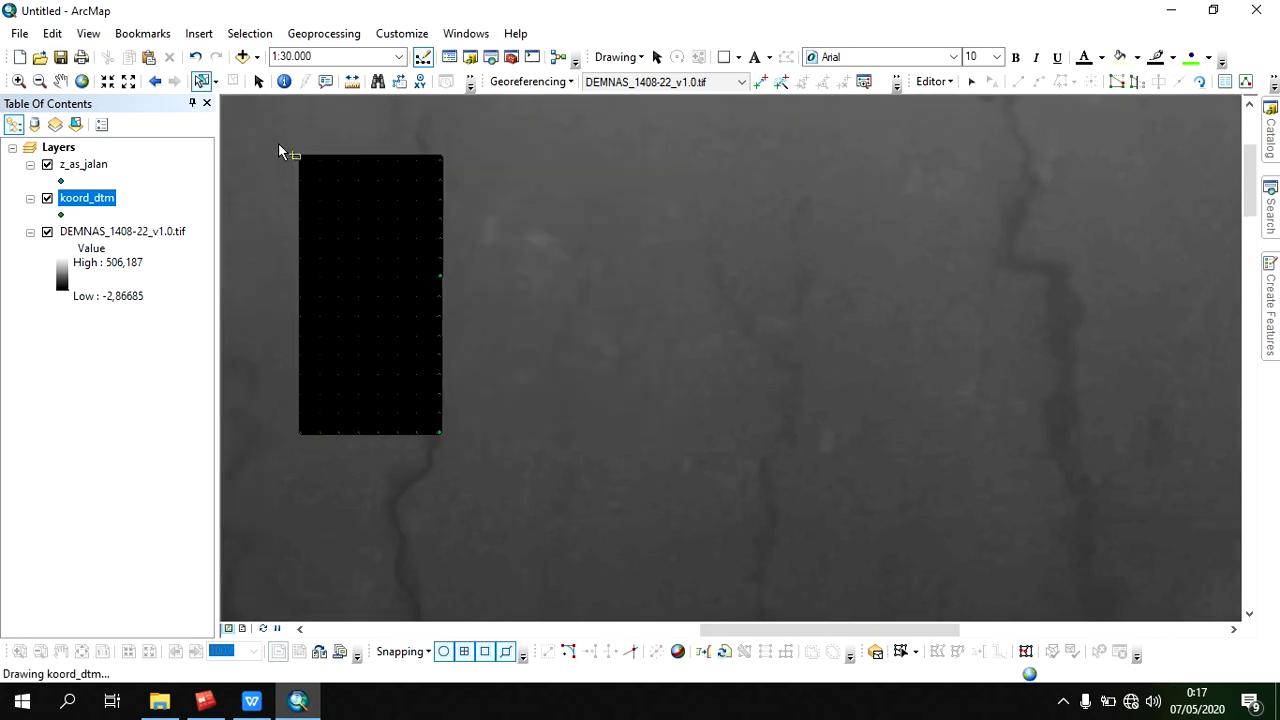
left_click_drag(269, 140, 517, 456)
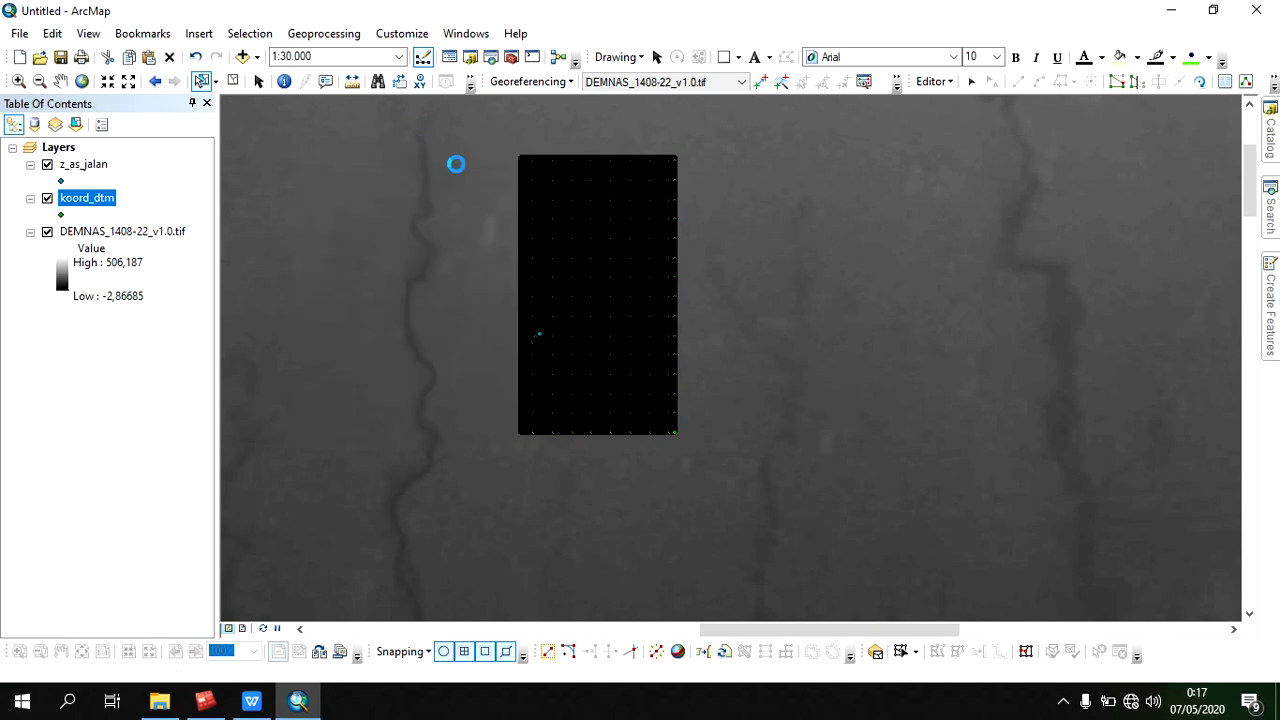
left_click_drag(477, 130, 709, 318)
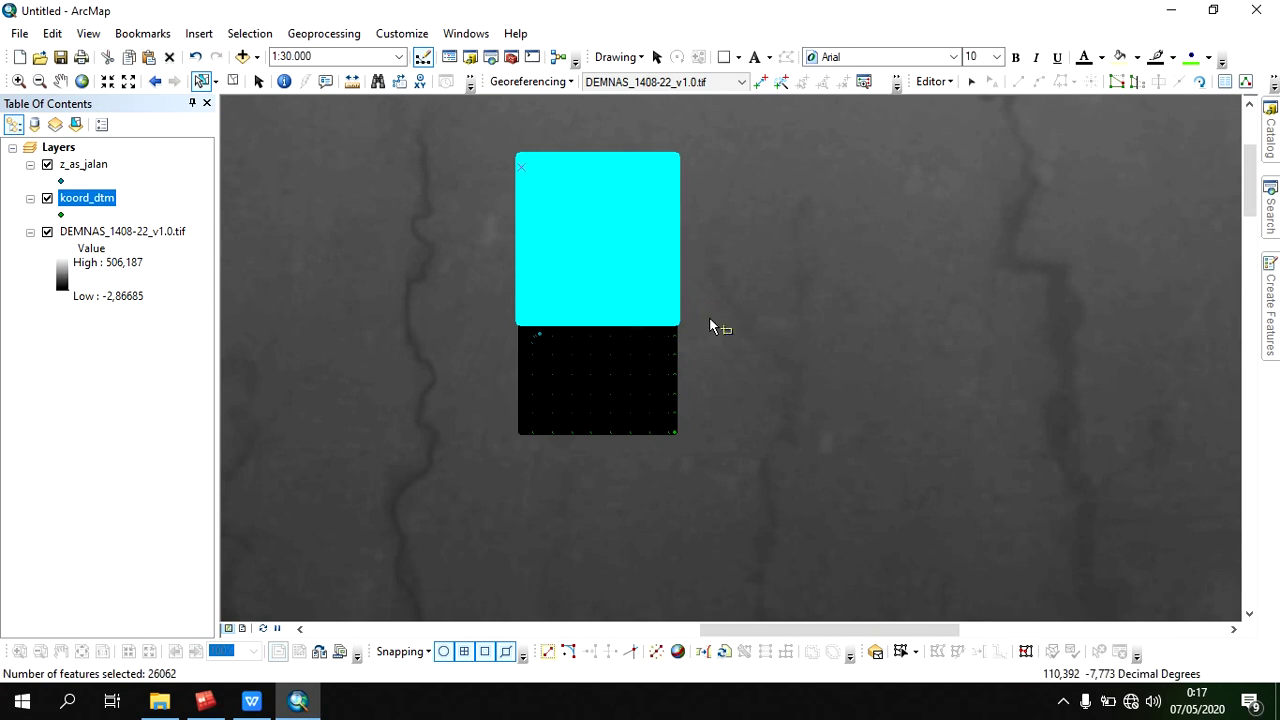
left_click(710, 321)
- Delete the koord_dtm points east and south of the road, keeping only a small block around the z_as_jalan points
left_click_drag(559, 289, 732, 489)
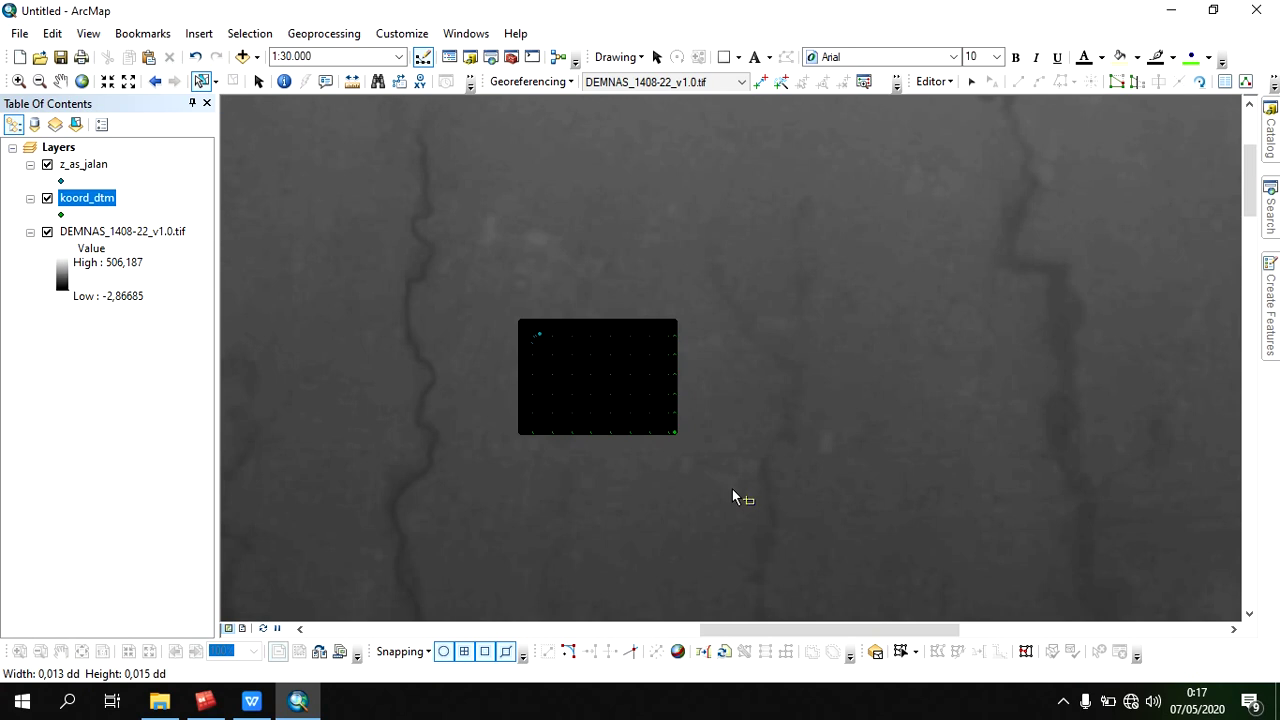
left_click(732, 489)
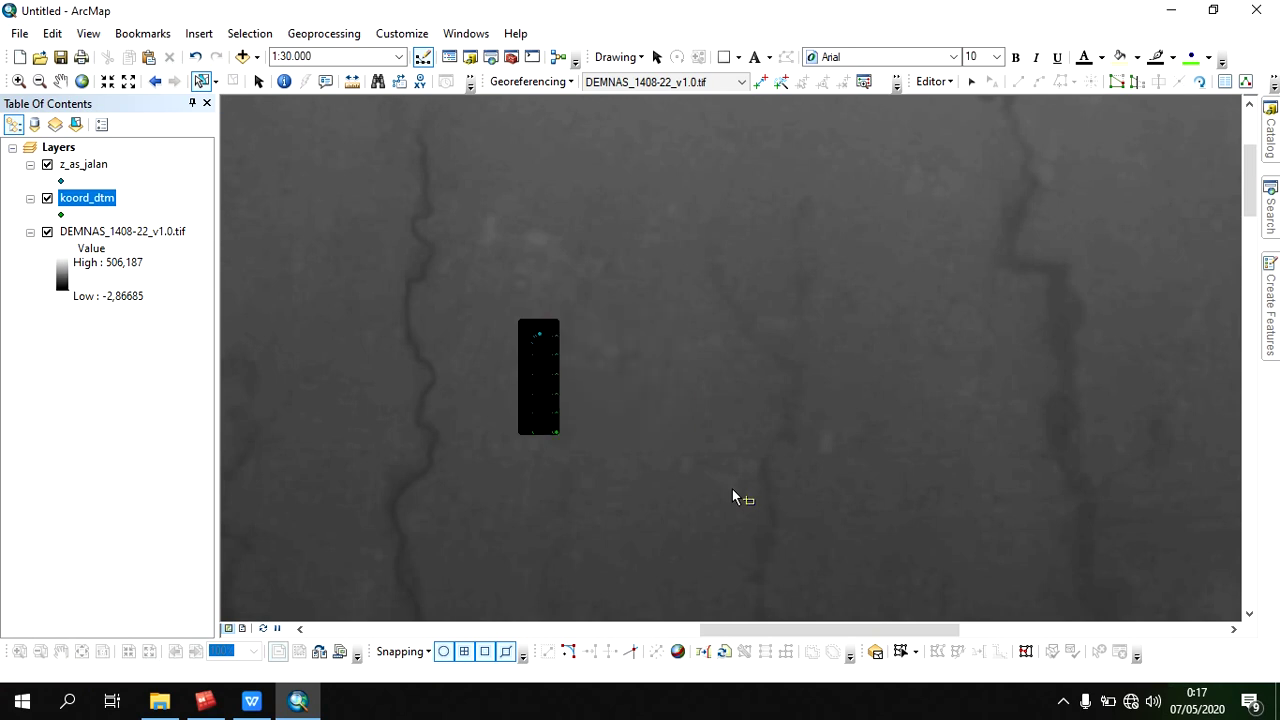
left_click_drag(637, 484, 555, 403)
scroll(555, 403, "down", 4)
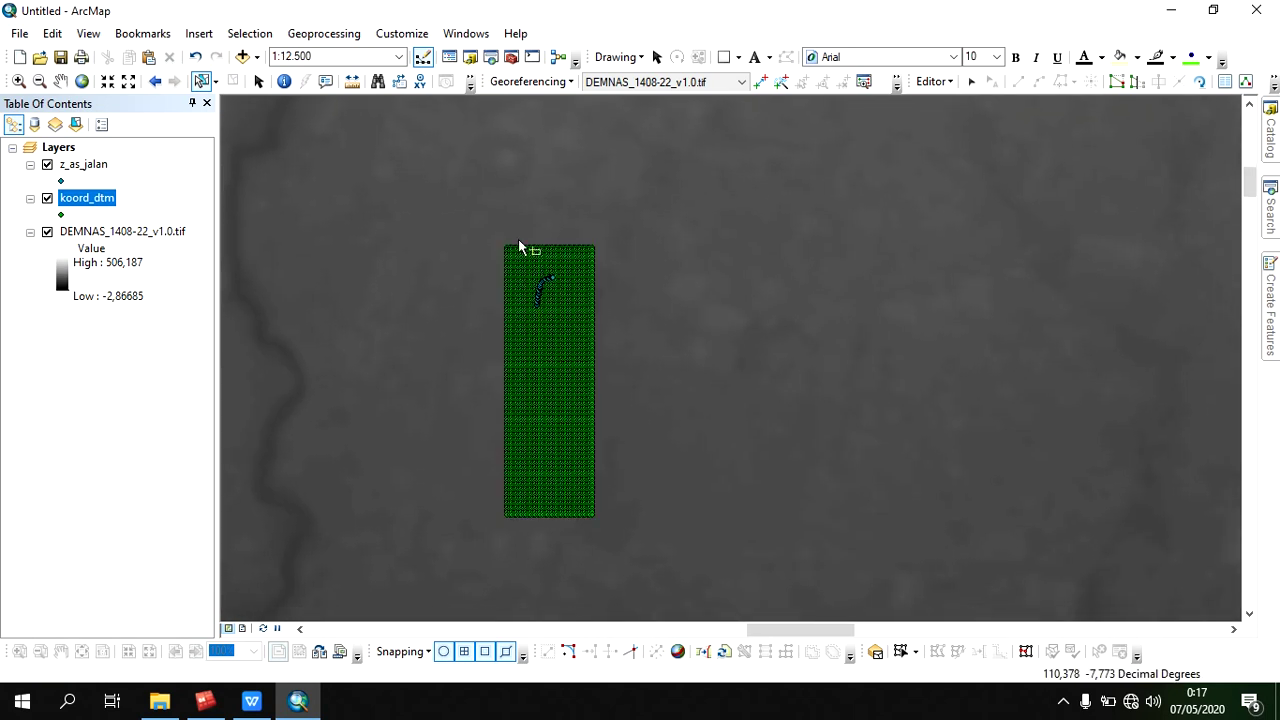
left_click_drag(665, 528, 415, 329)
key("Delete")
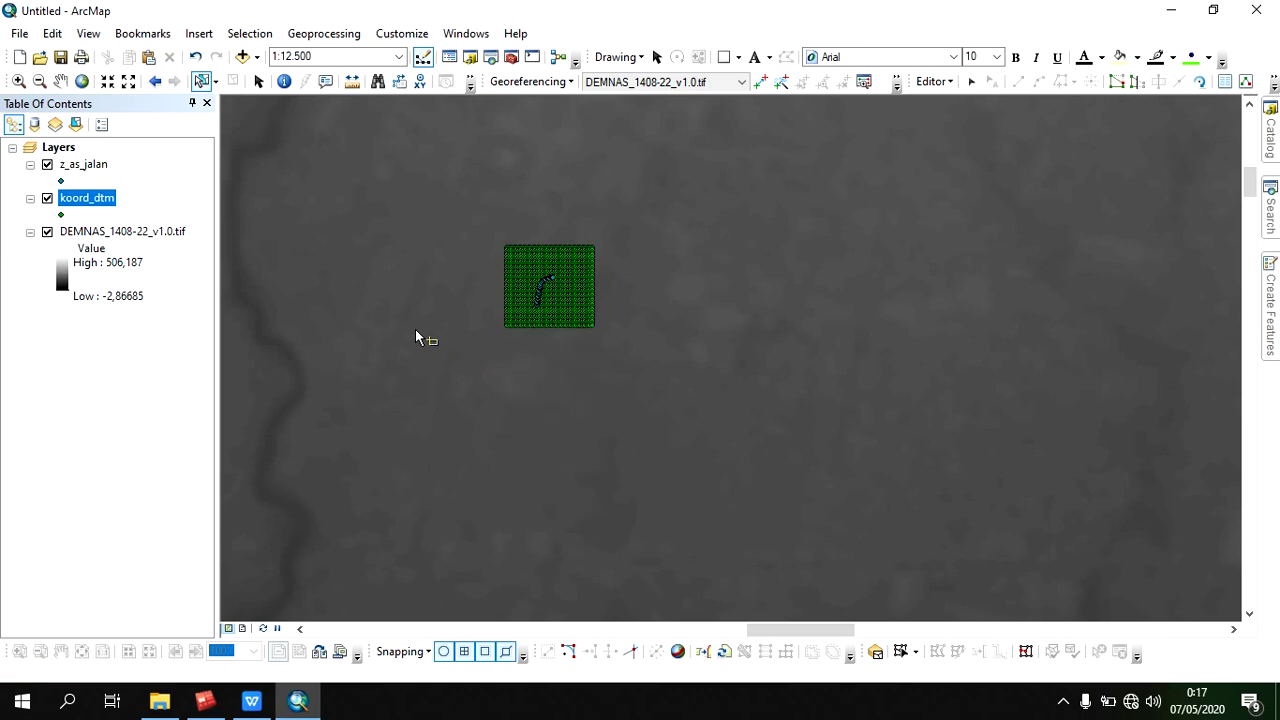
- Save the edits to the trimmed koord_dtm points and stop the edit session
scroll(558, 250, "down", 3)
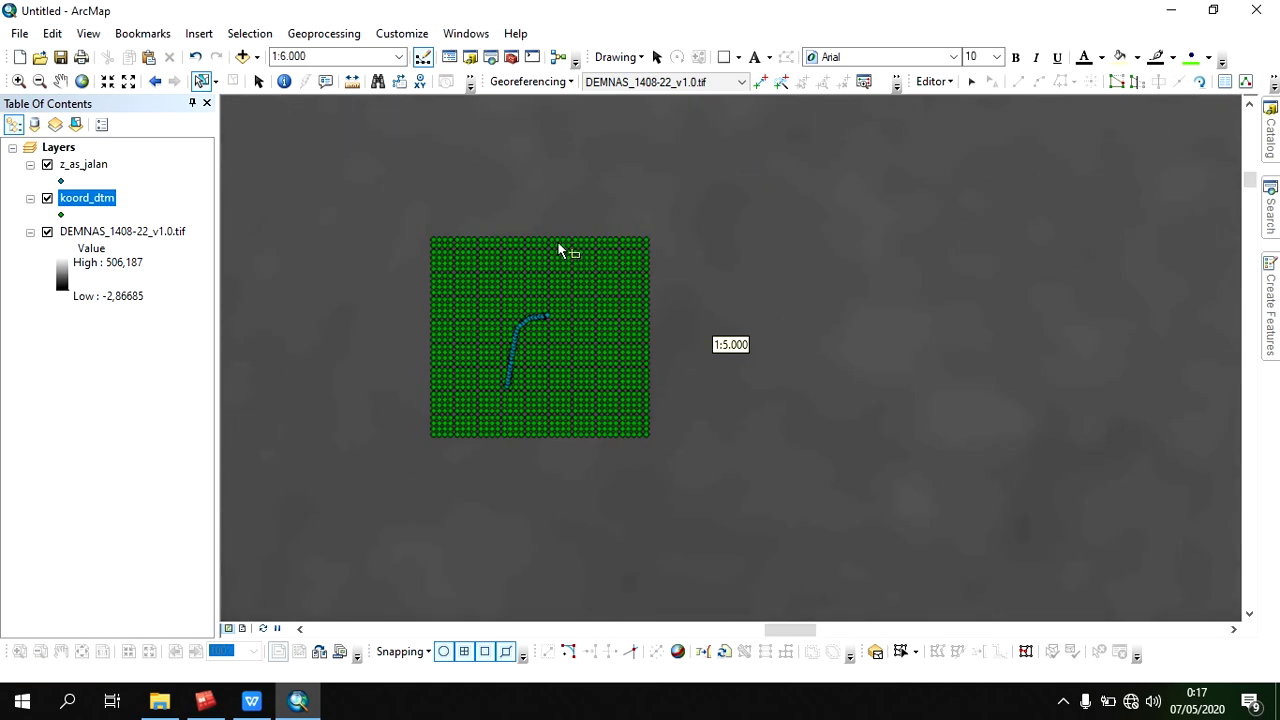
scroll(558, 250, "down", 1)
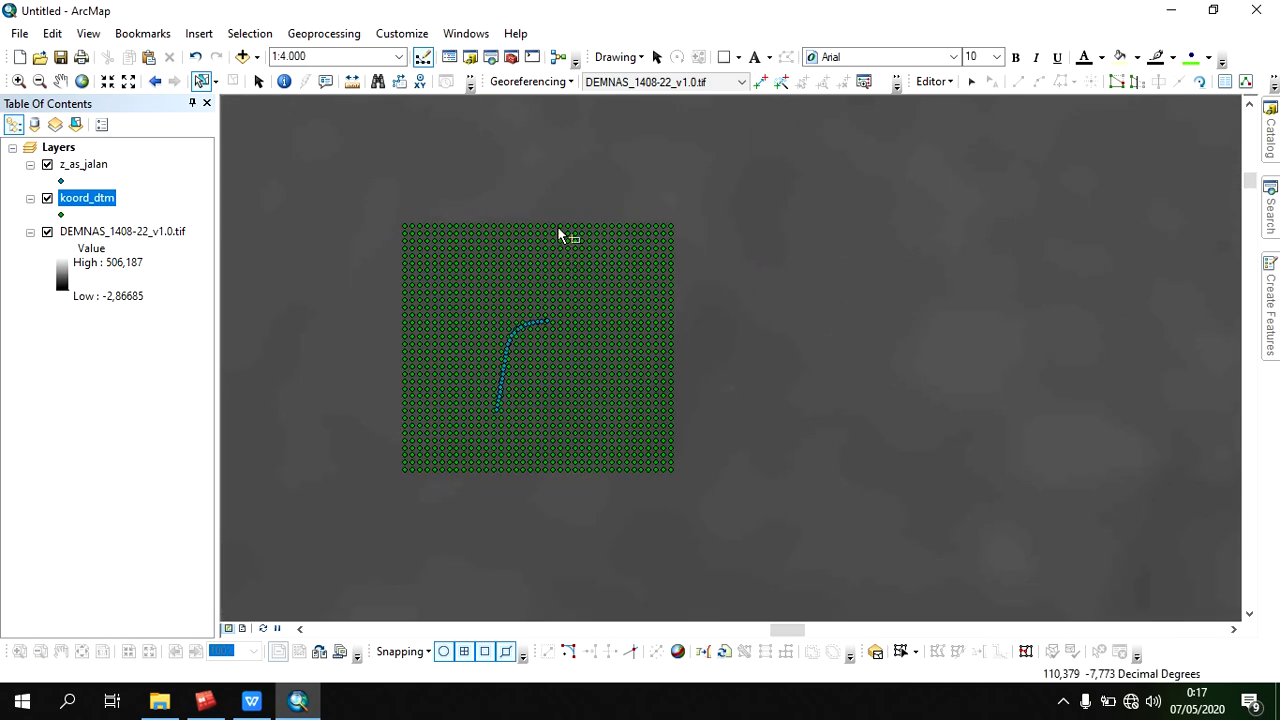
left_click_drag(533, 229, 583, 218)
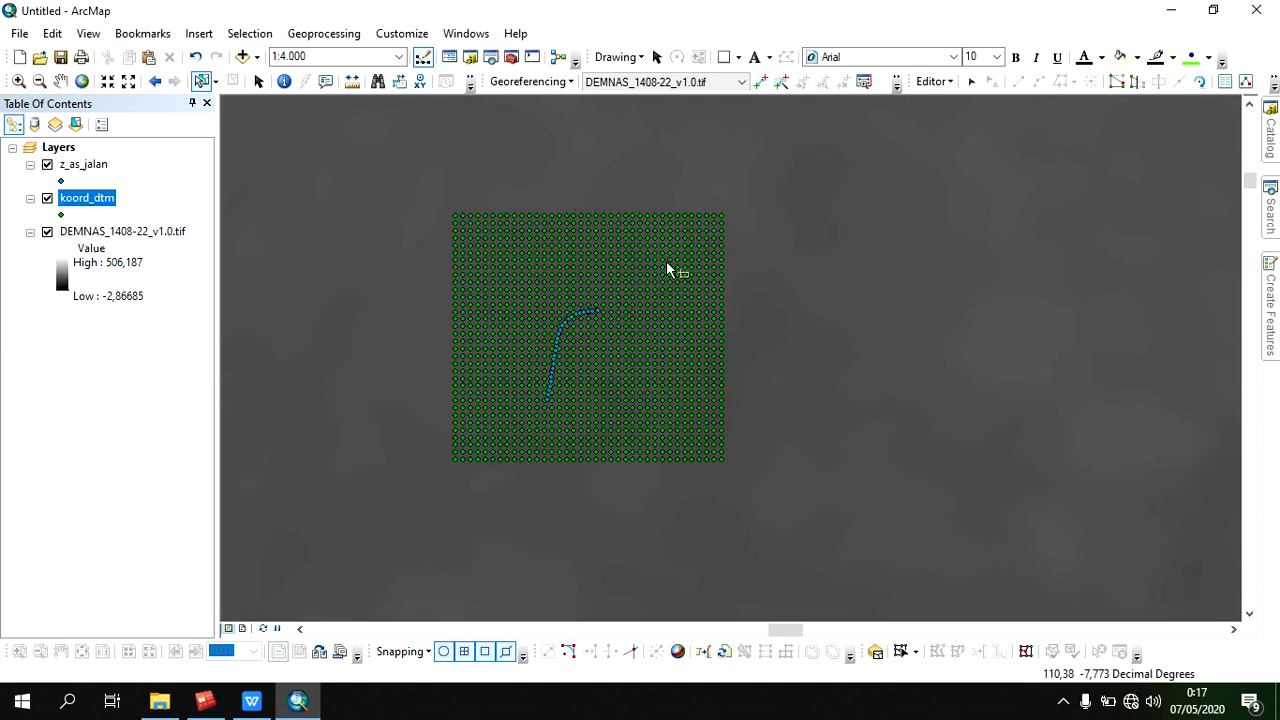
left_click(934, 81)
left_click(966, 148)
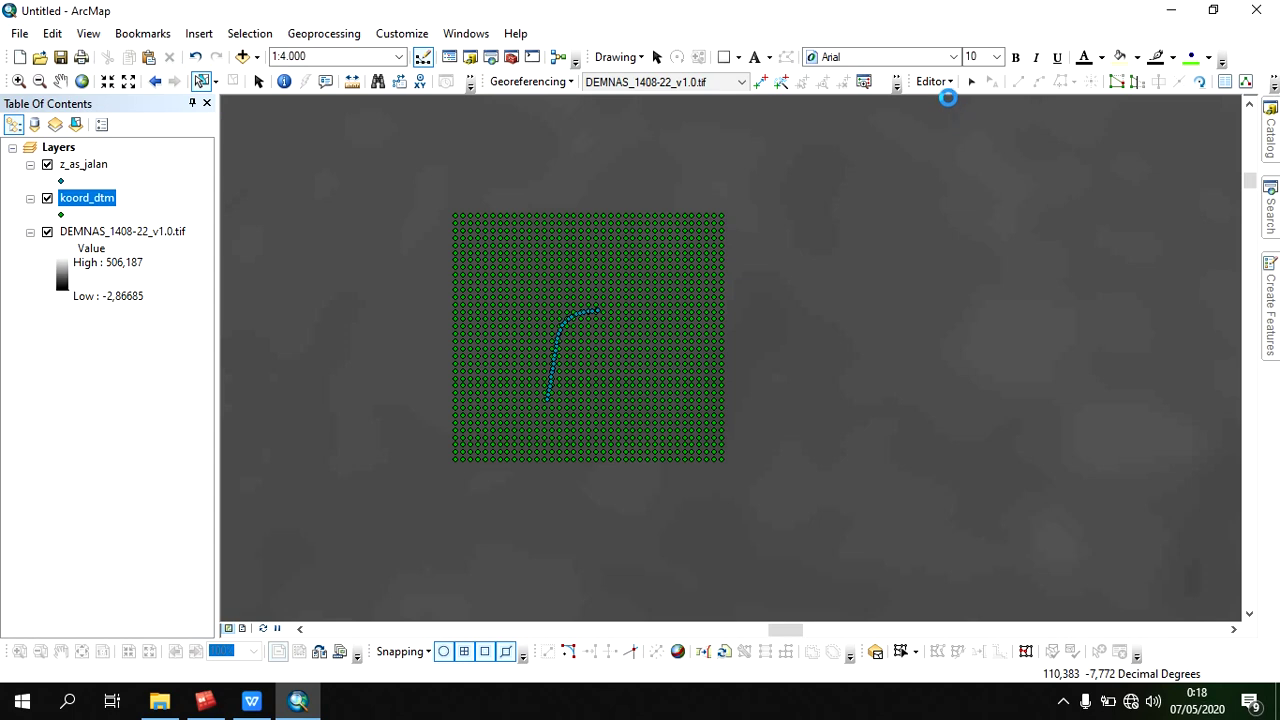
left_click(940, 81)
left_click(957, 118)
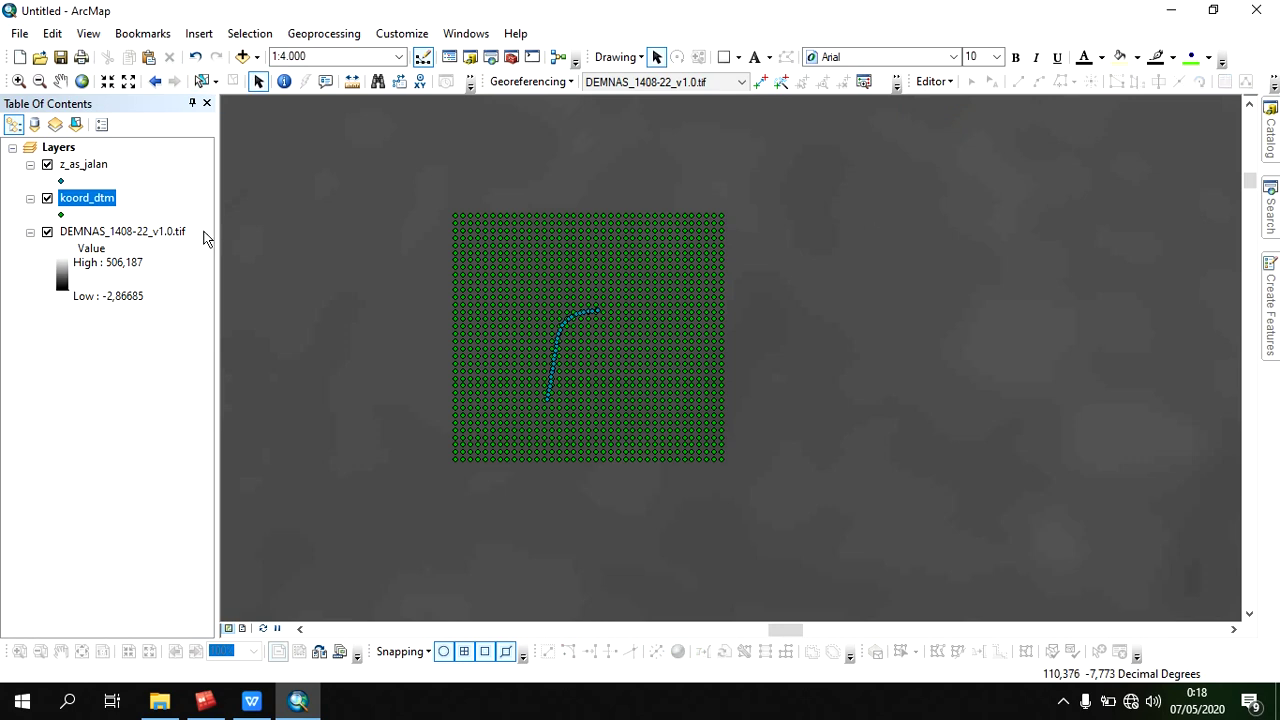
left_click_drag(531, 251, 551, 245)
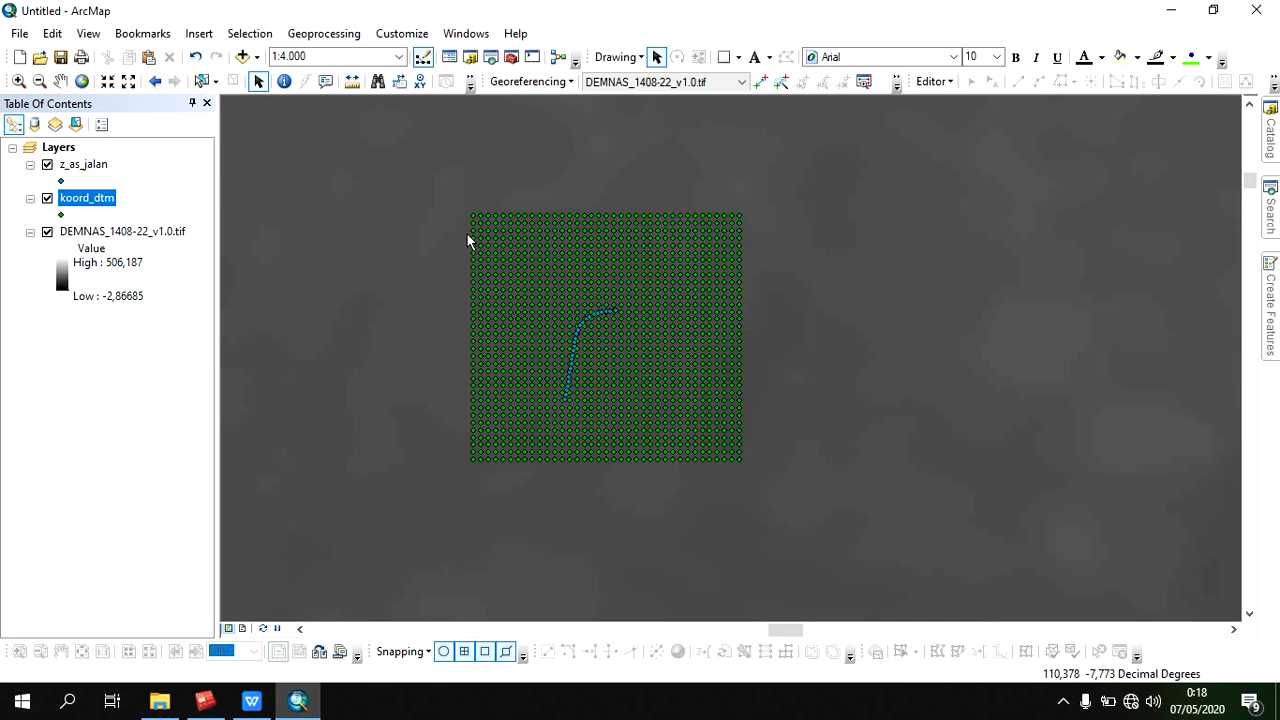
scroll(623, 262, "up", 2)
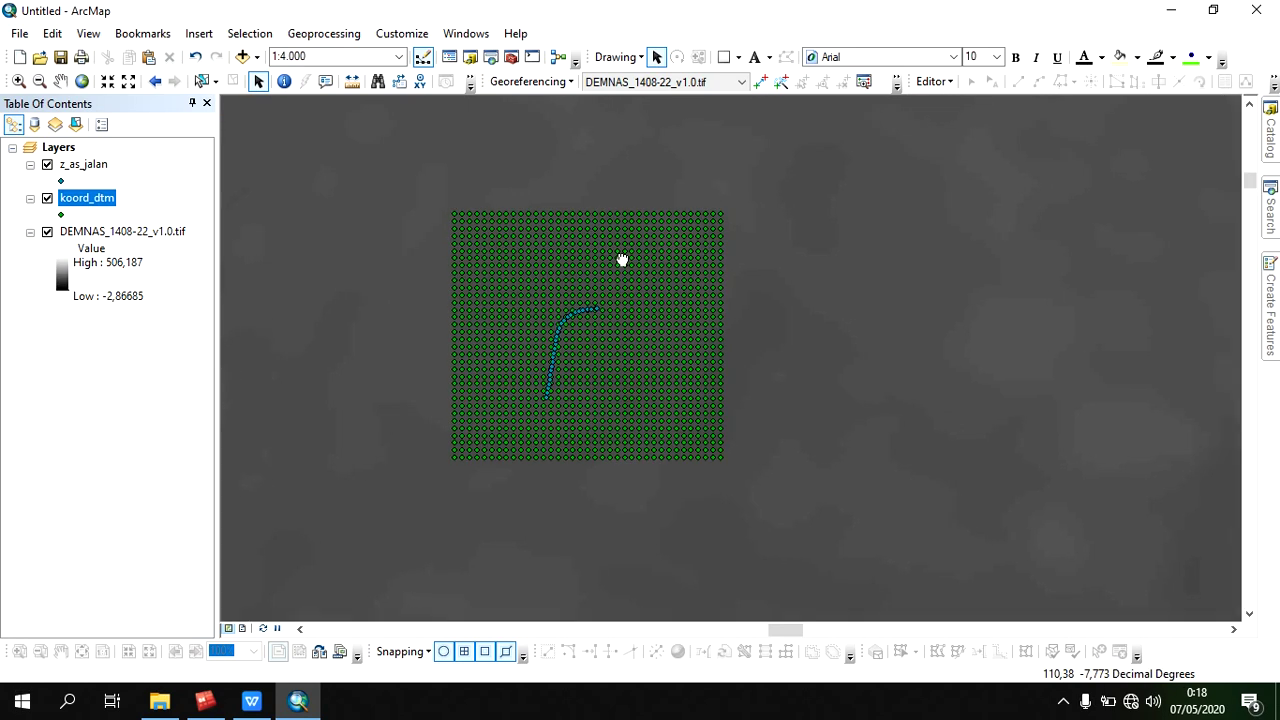
right_click(88, 199)
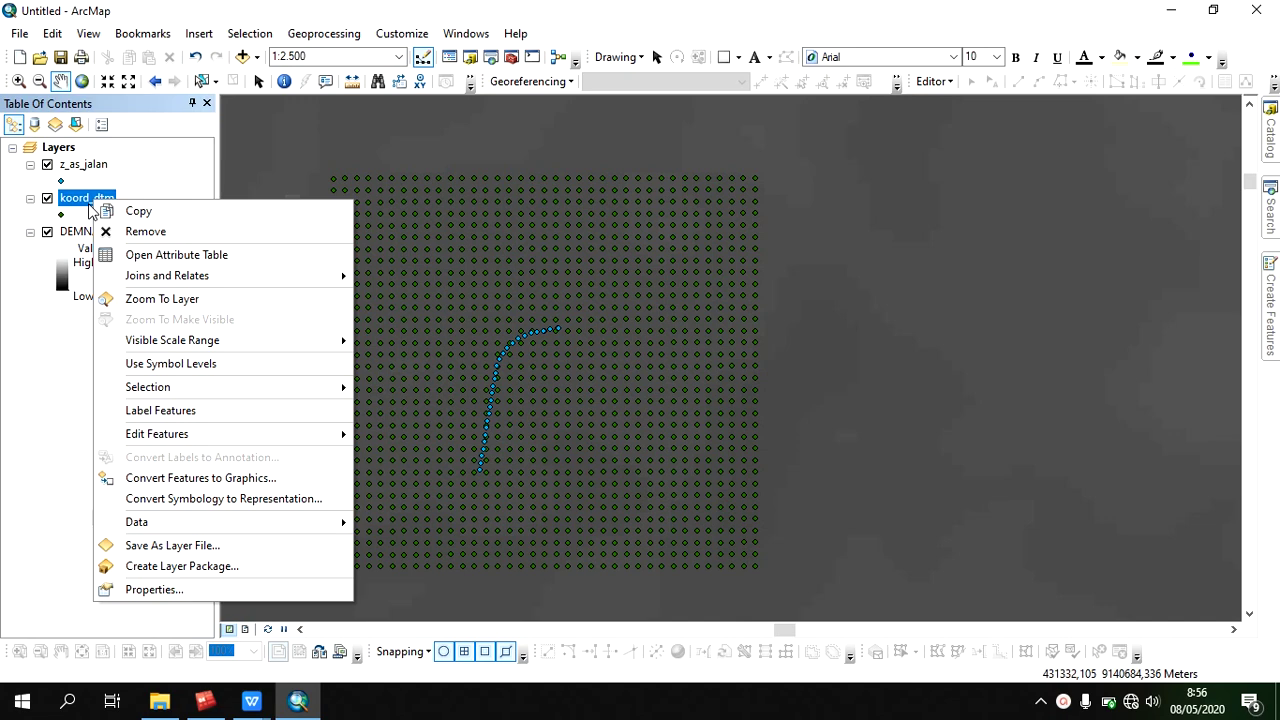
left_click_drag(500, 212, 522, 201)
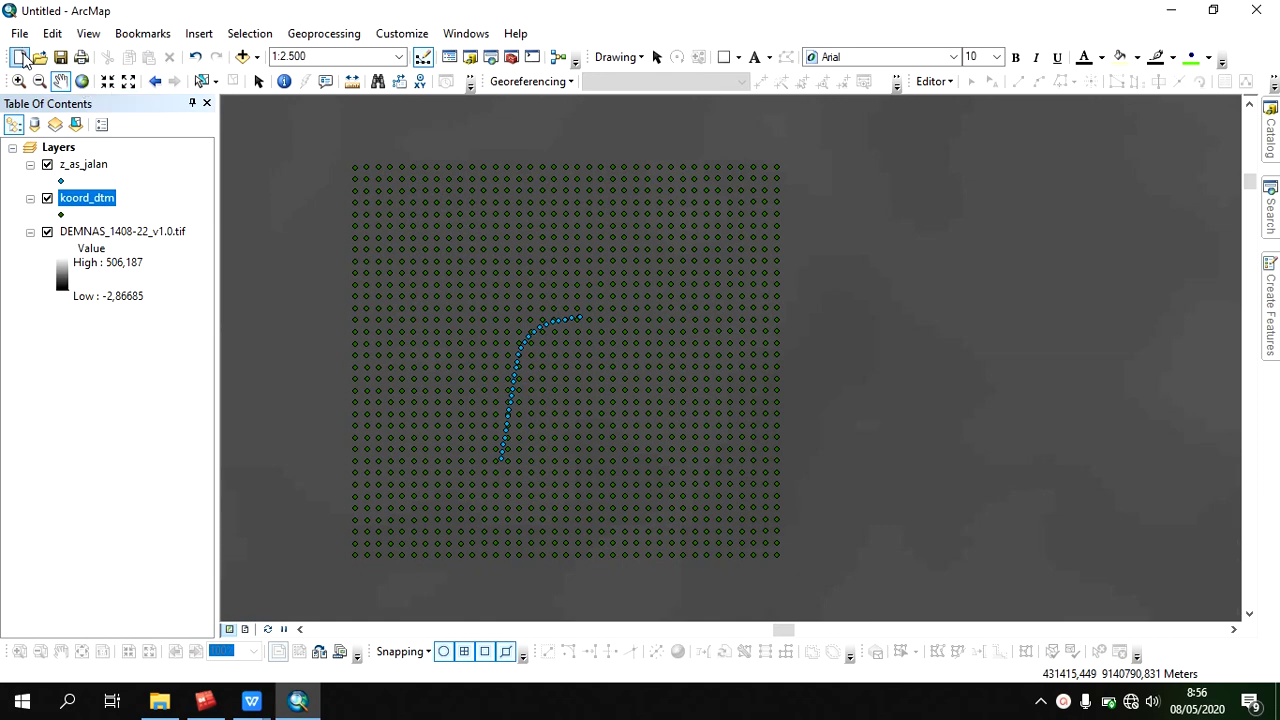
- Create a new document from the Blank Map template without saving changes to the current untitled map
left_click(20, 58)
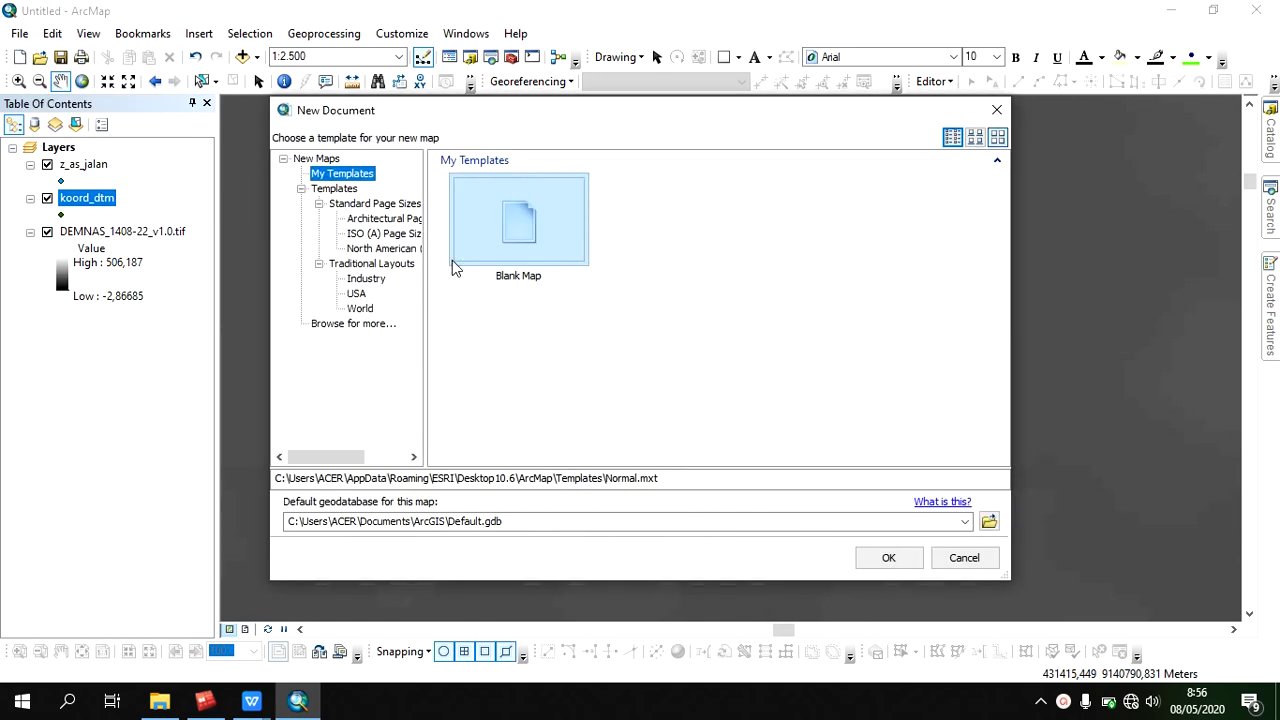
left_click(889, 557)
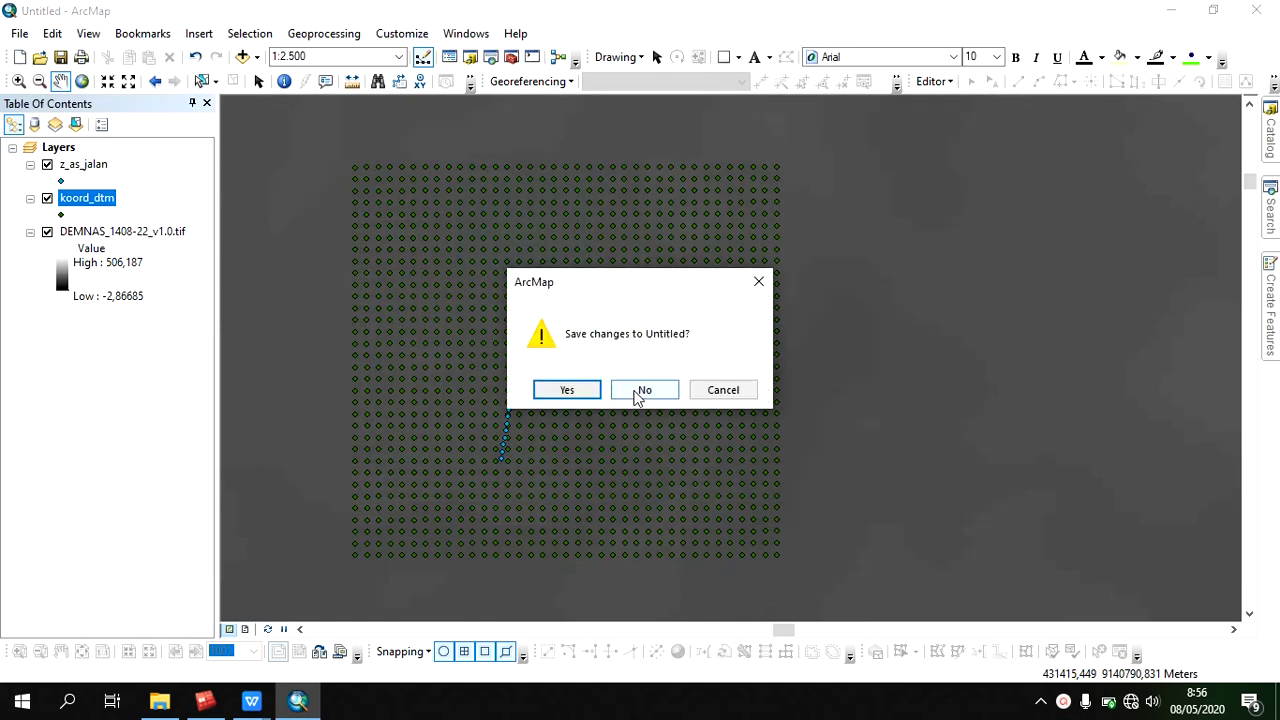
left_click(645, 391)
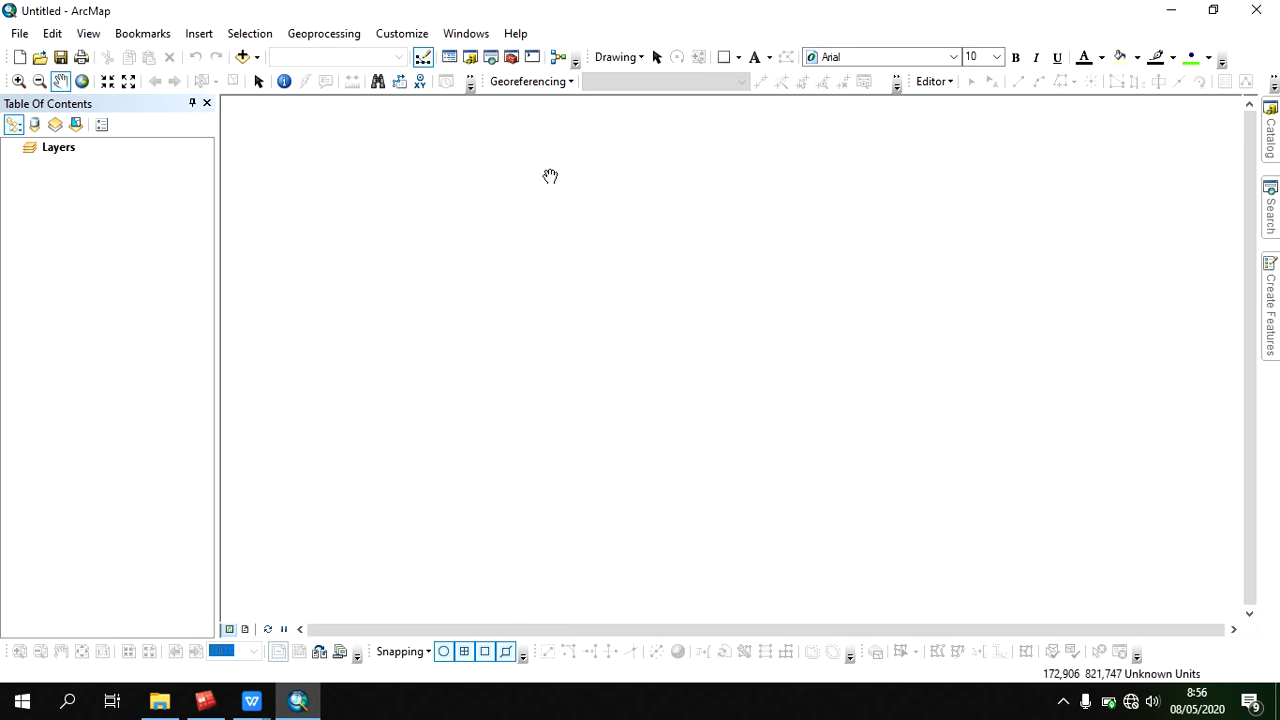
- Set the data frame's coordinate system to WGS 1984 UTM Zone 49S
left_click(88, 33)
left_click(170, 251)
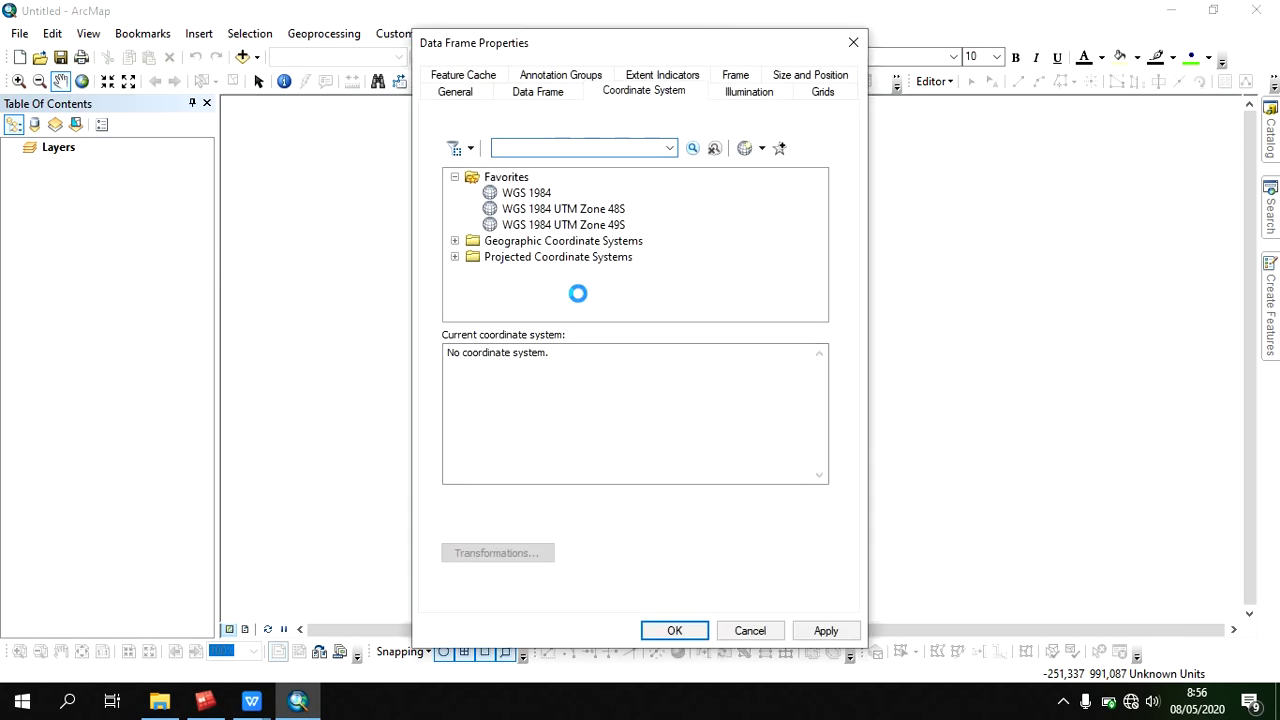
left_click(620, 226)
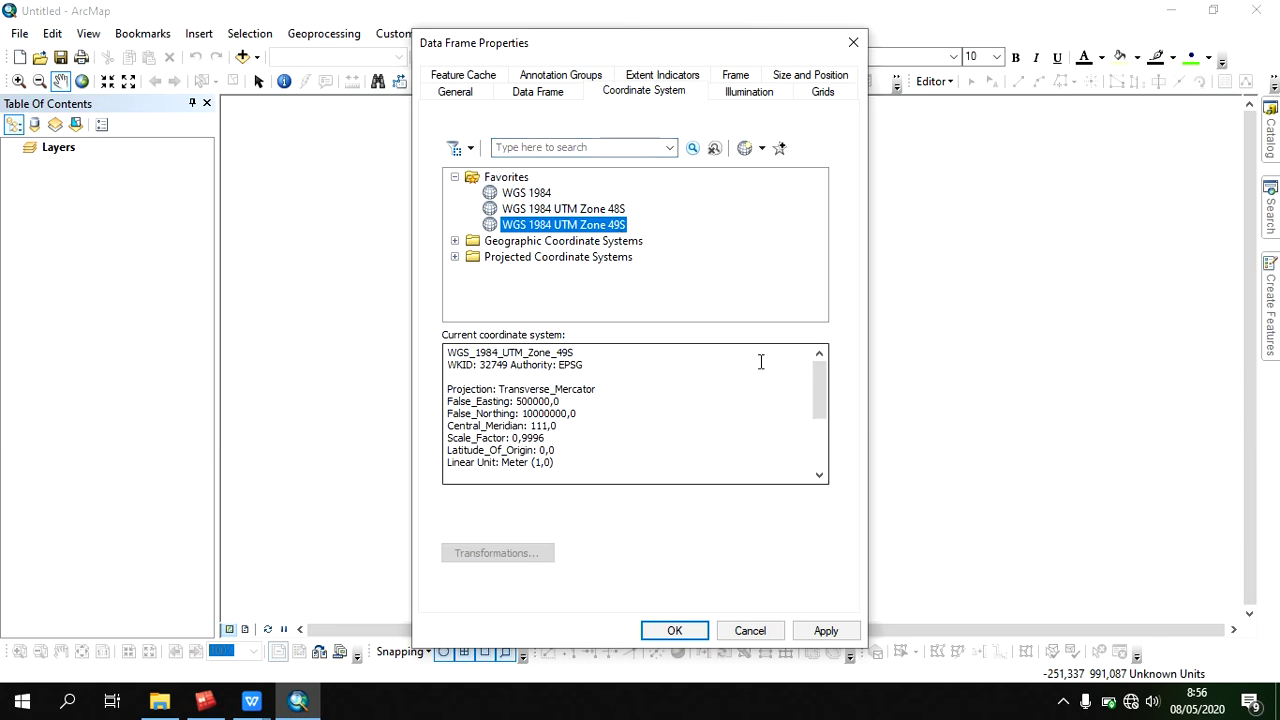
left_click(826, 630)
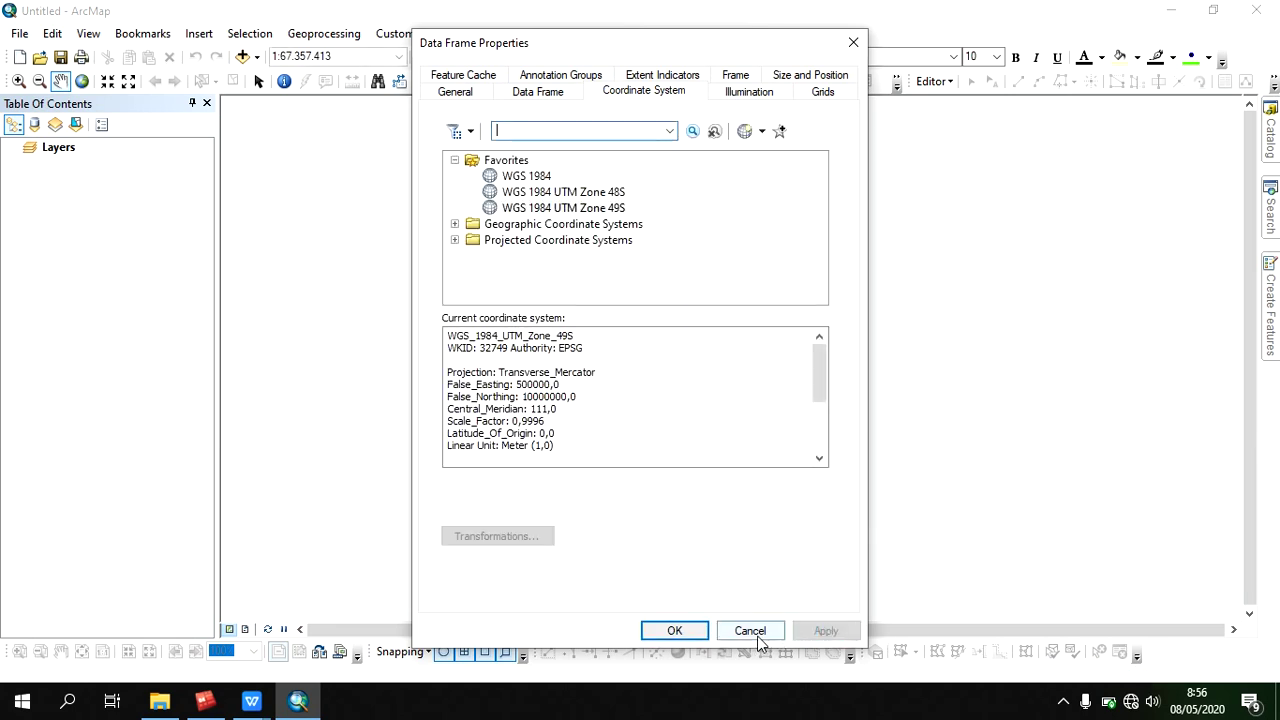
left_click(675, 631)
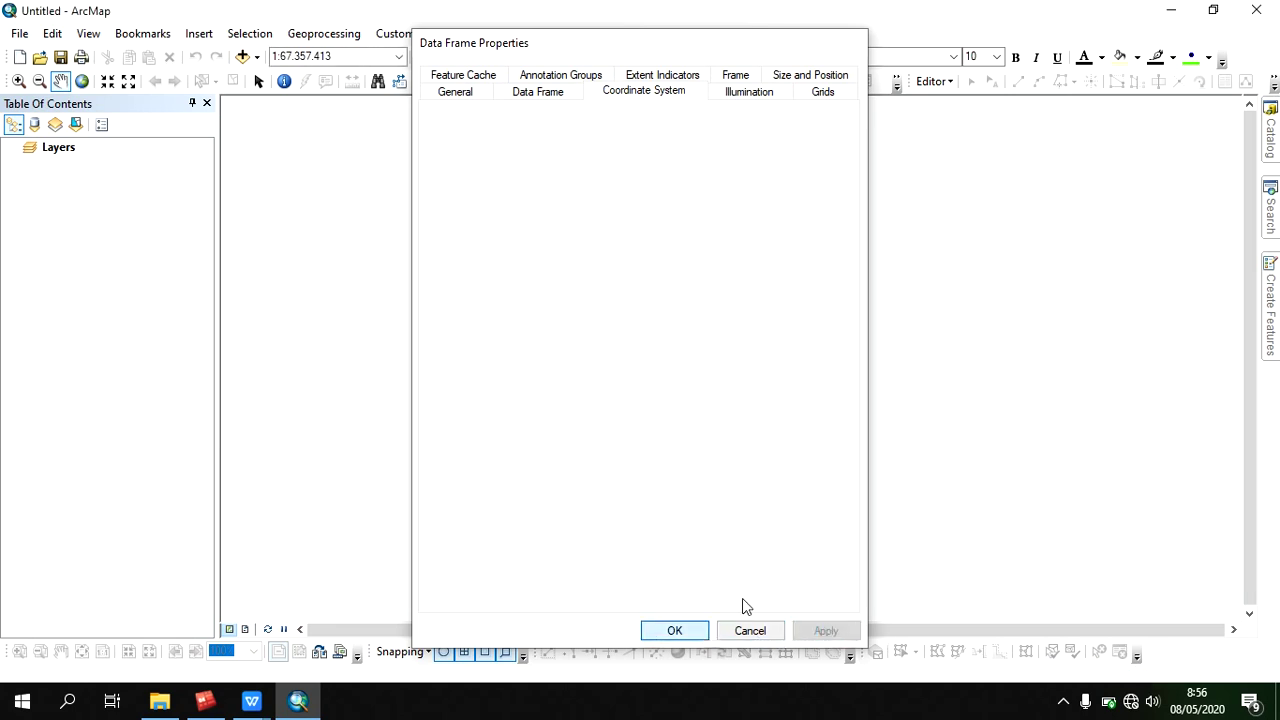
- Add koord_dtm.shp from the Video folder of Praktikum M11 to the map
left_click(1270, 145)
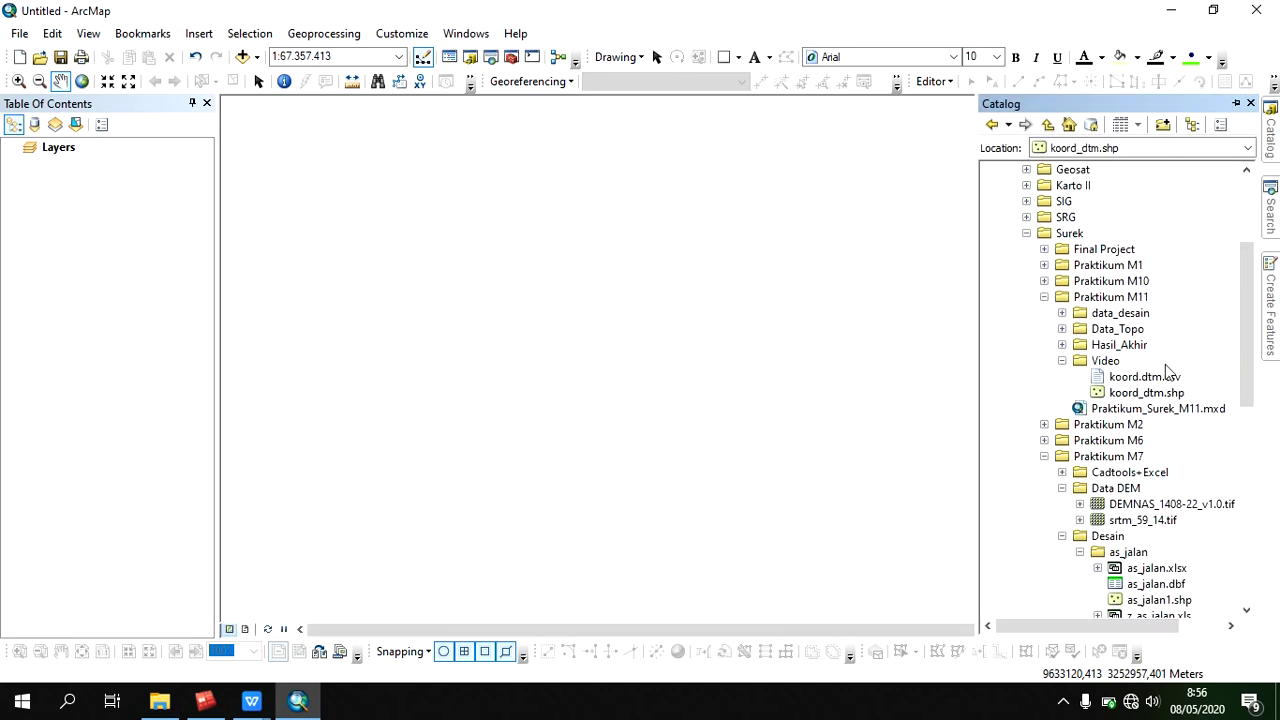
left_click_drag(1171, 393, 595, 393)
scroll(801, 388, "up", 1)
scroll(801, 388, "up", 1)
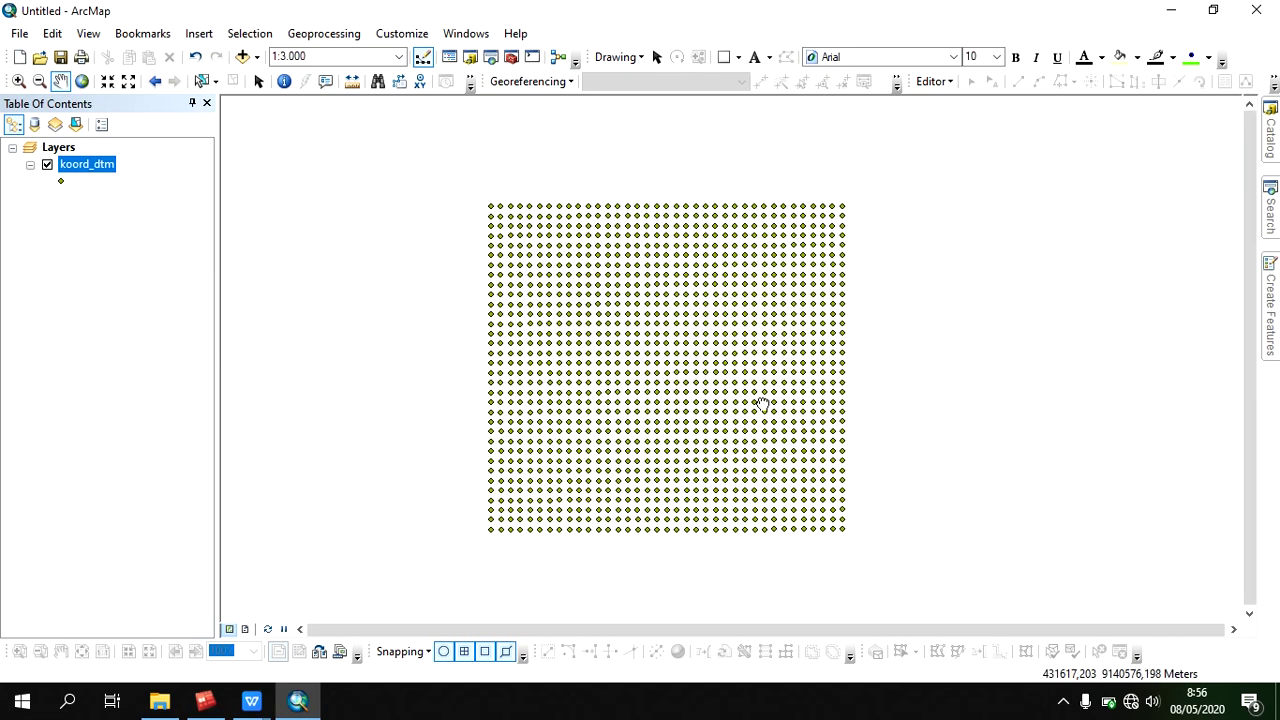
- Open the koord_dtm attribute table and add a field named x_real of type Double
right_click(87, 168)
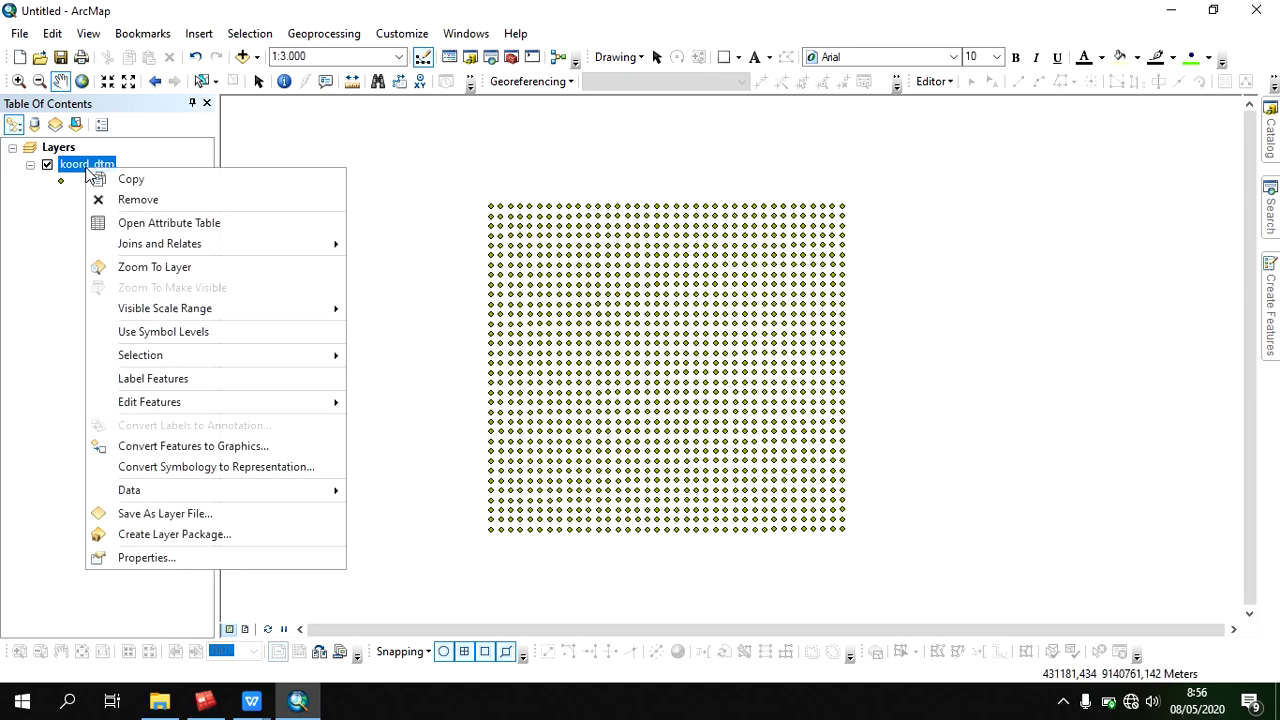
left_click(170, 223)
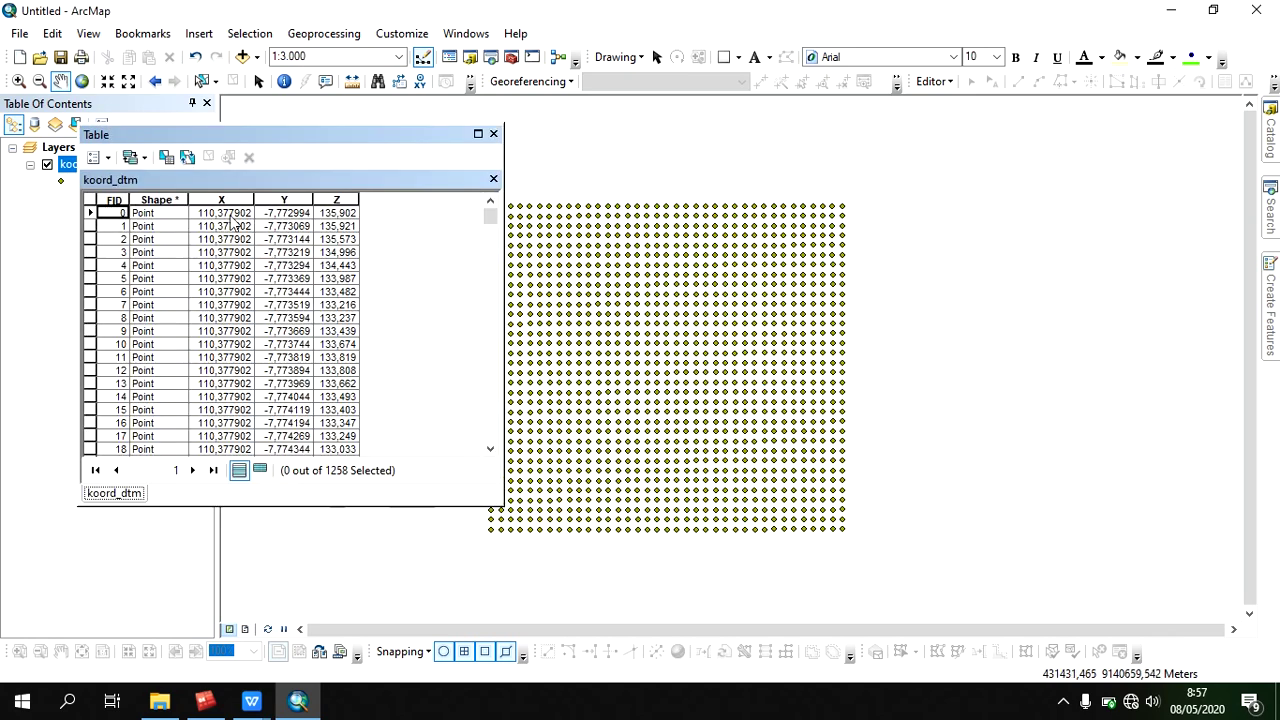
left_click(108, 161)
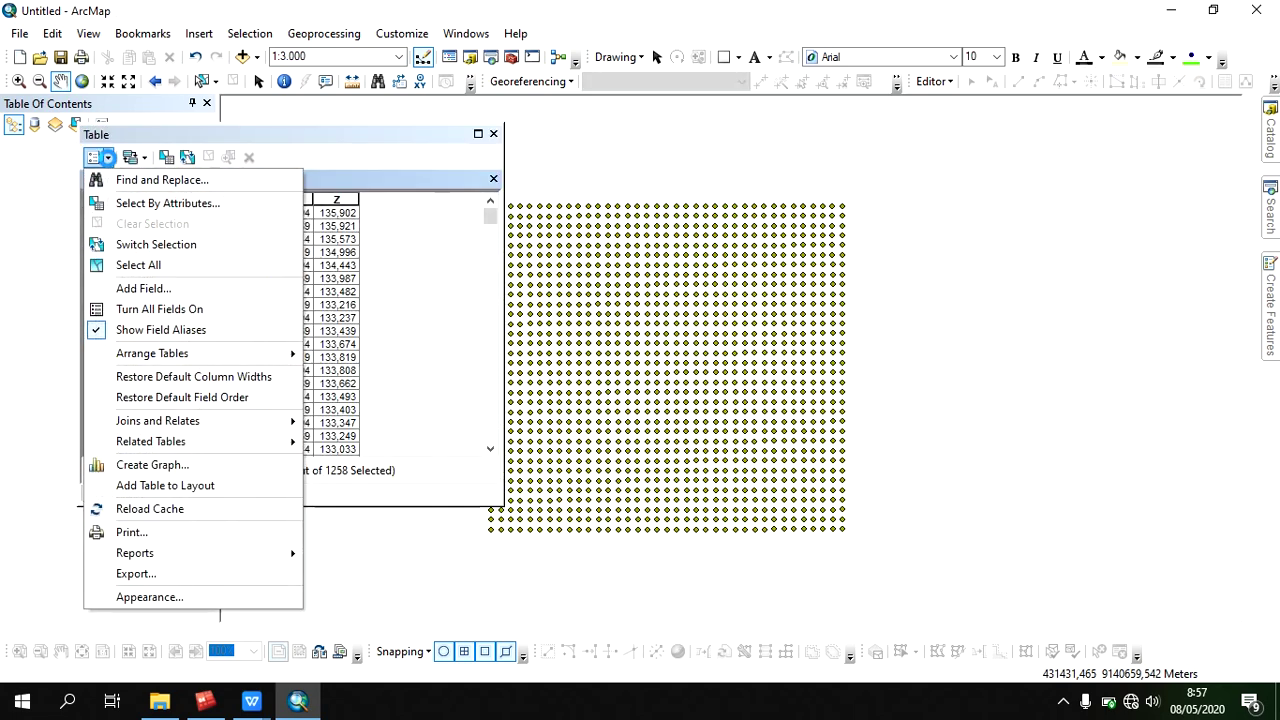
left_click(171, 290)
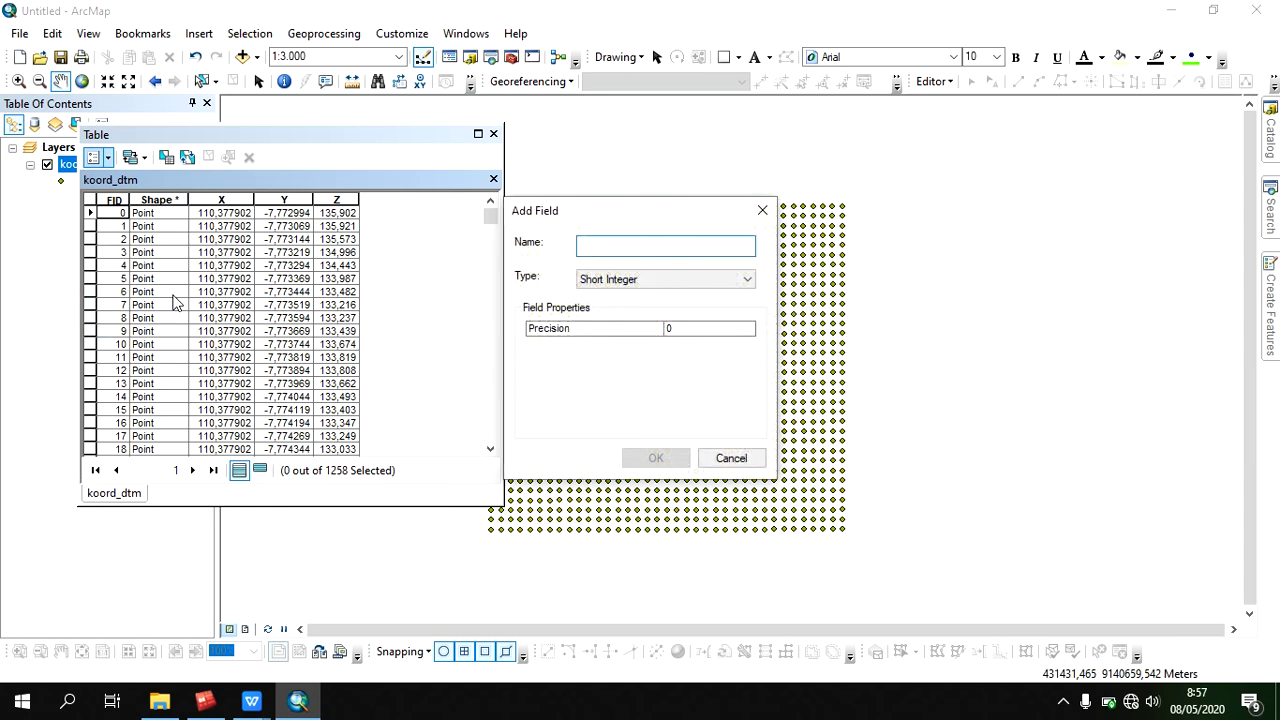
type("x_real")
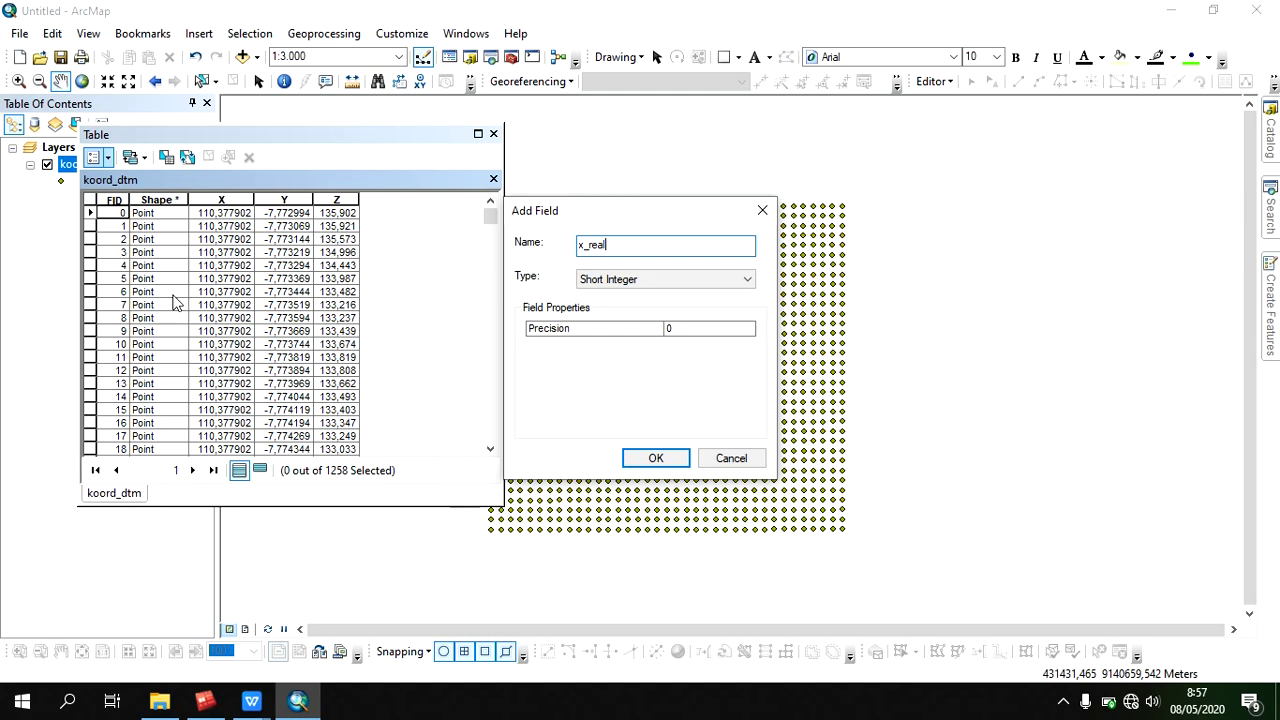
left_click(590, 279)
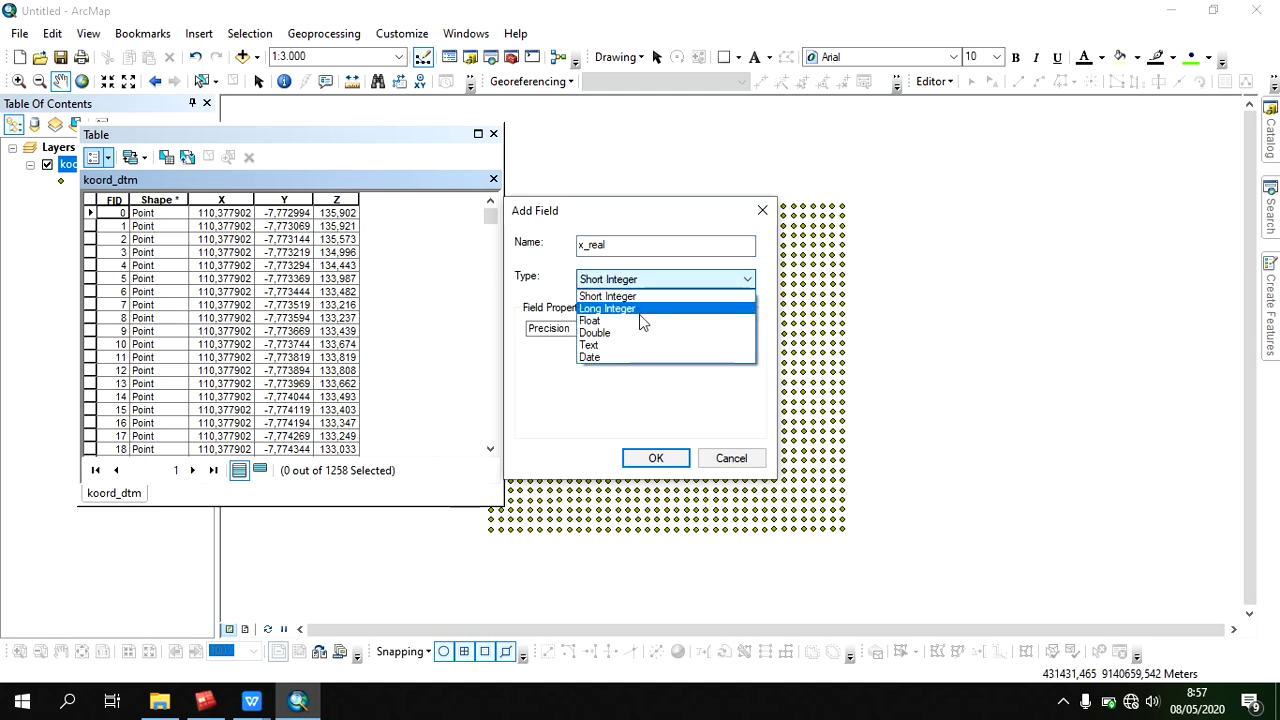
left_click(640, 332)
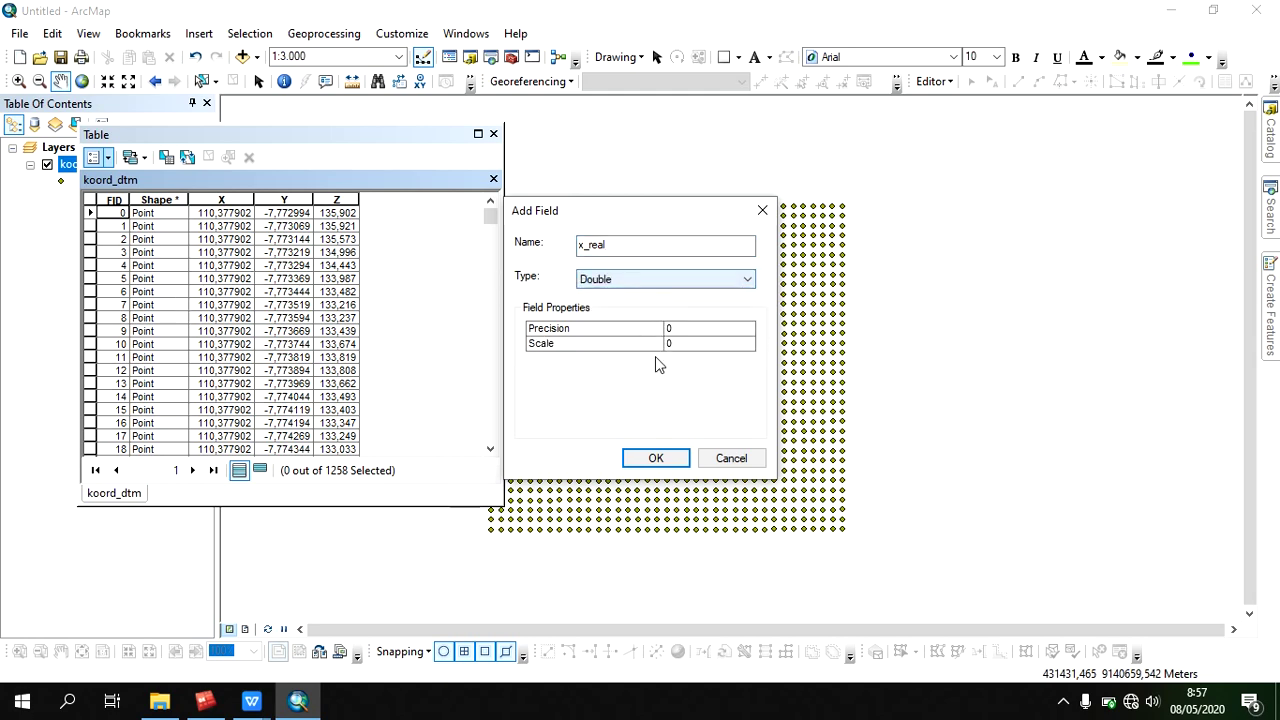
left_click(655, 458)
- Add a field named y_real of type Double to the koord_dtm attribute table
left_click(97, 157)
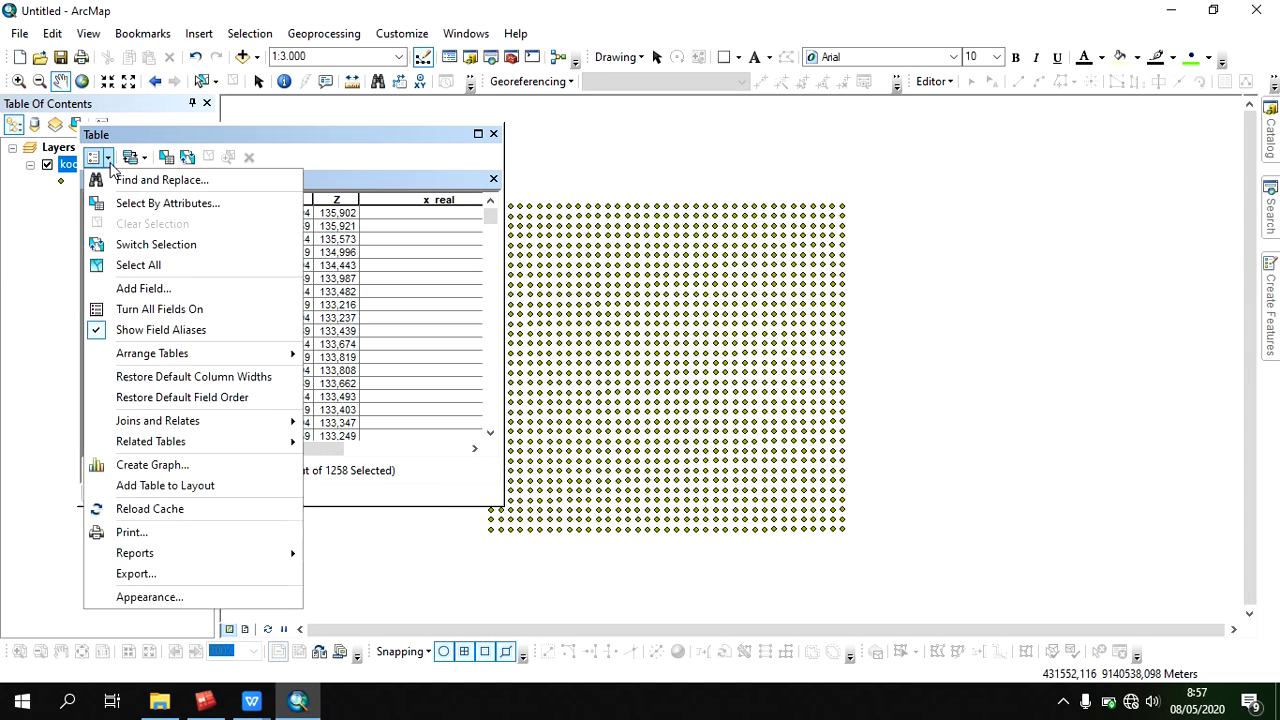
left_click(148, 289)
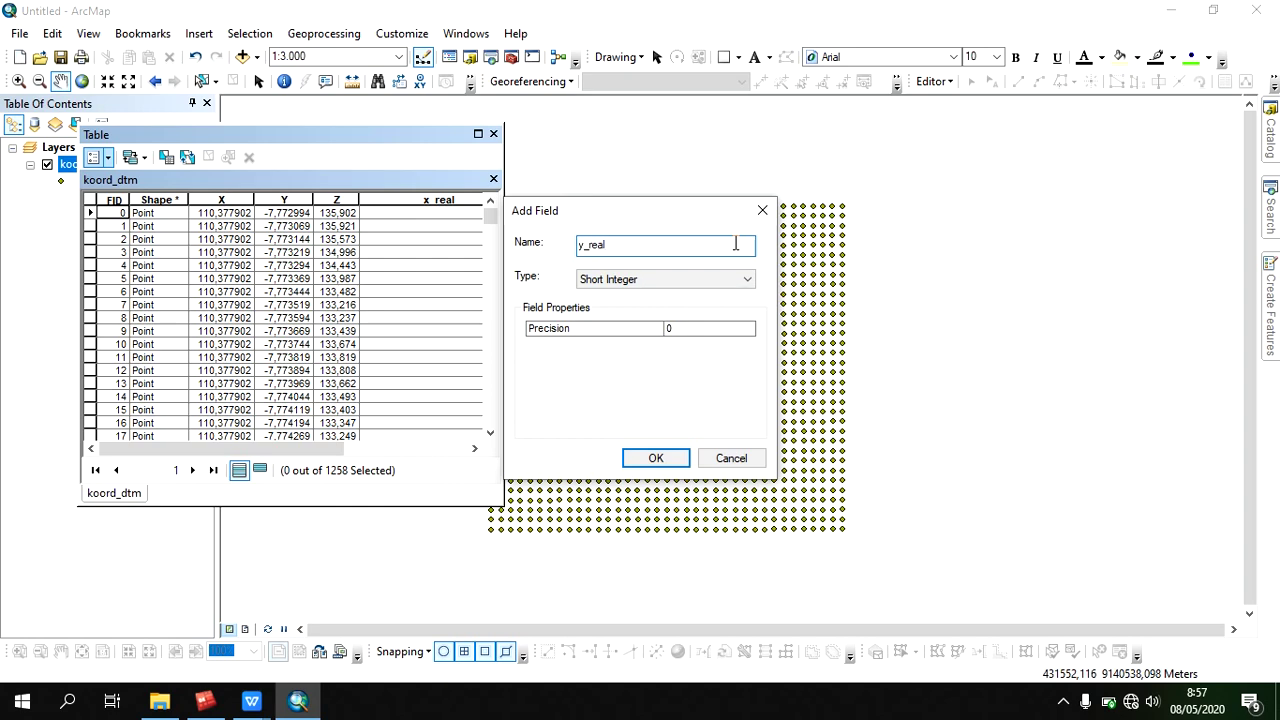
left_click(748, 279)
left_click(716, 331)
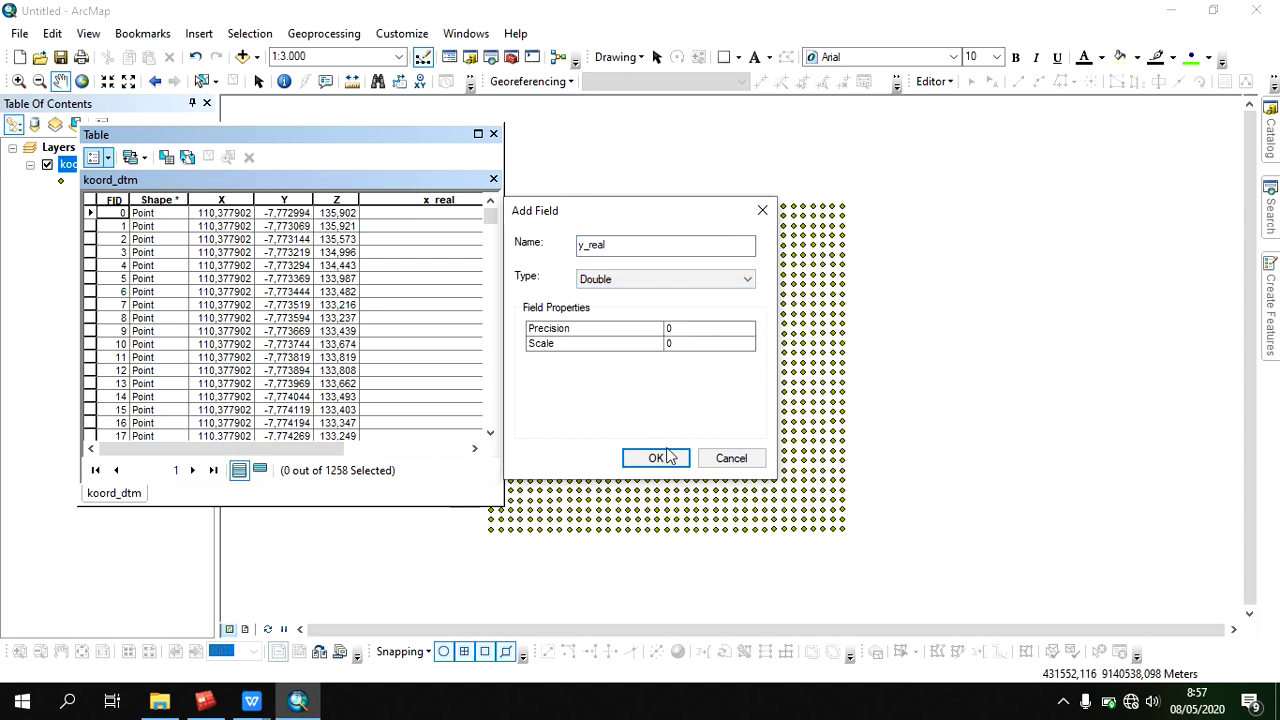
left_click(668, 457)
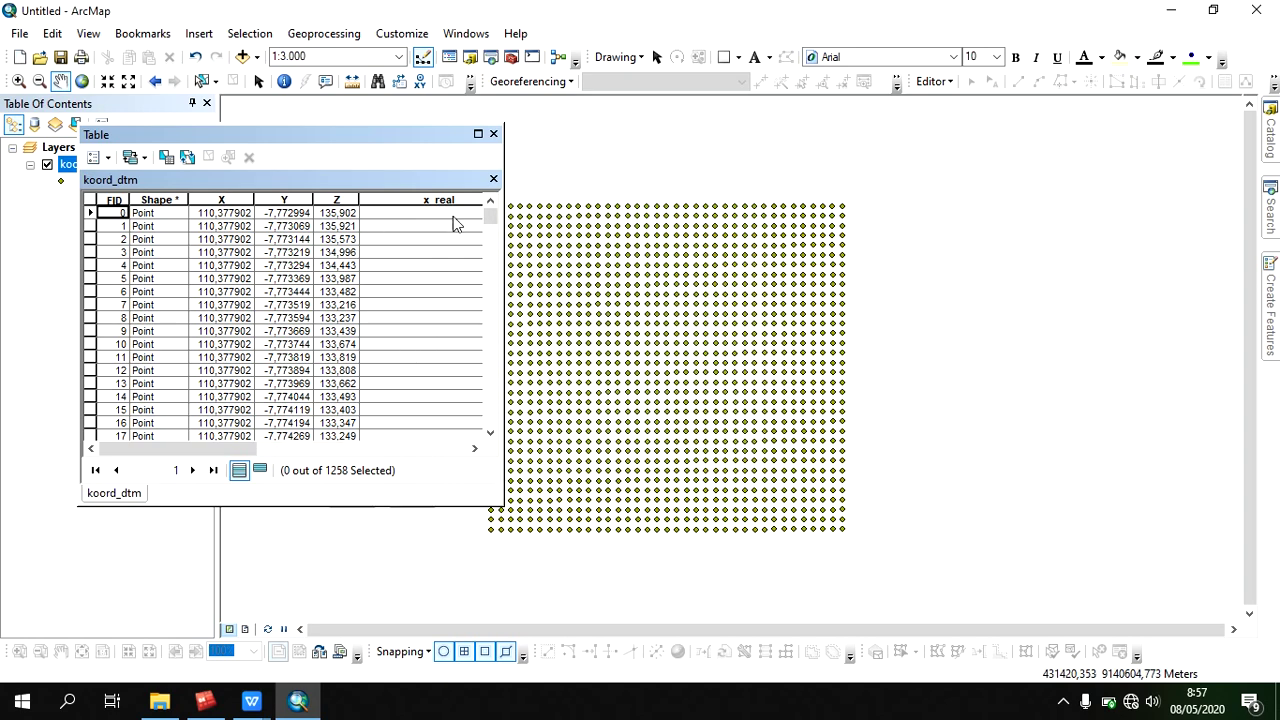
- Calculate x_real as the X Coordinate of Point in meters, using the data frame's WGS 1984 UTM Zone 49S coordinate system
left_click_drag(250, 448, 356, 449)
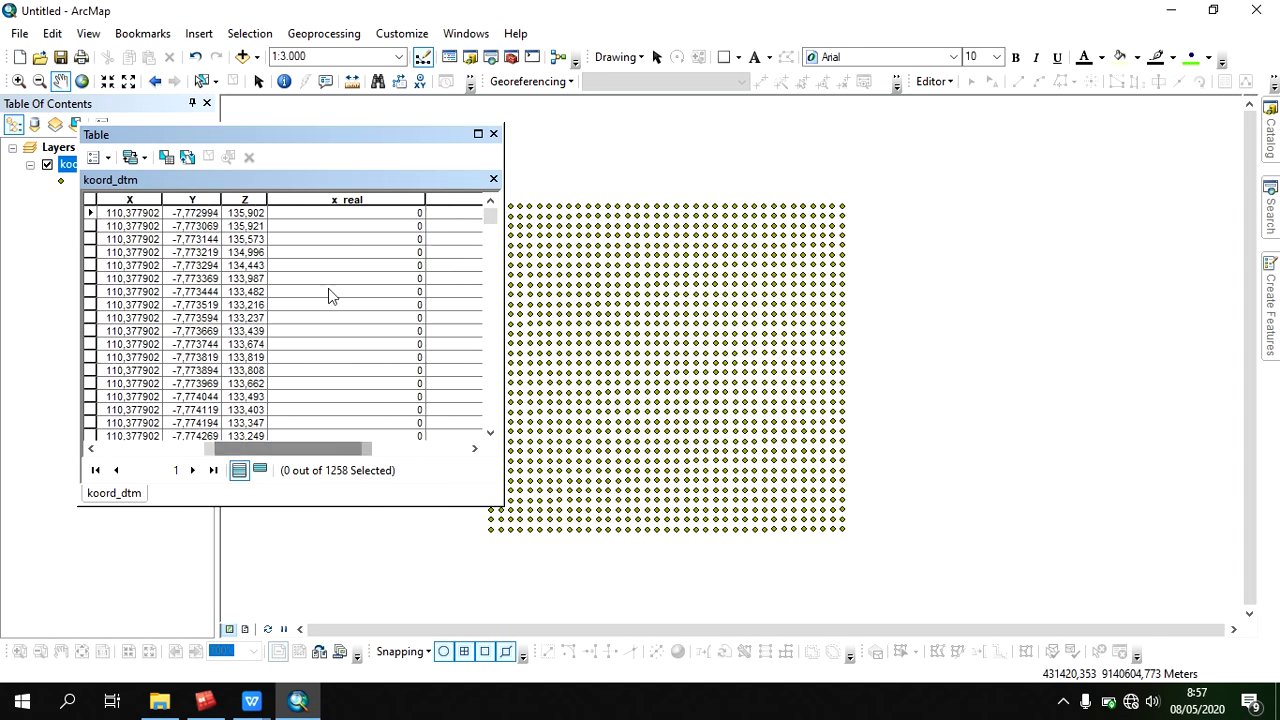
left_click(350, 200)
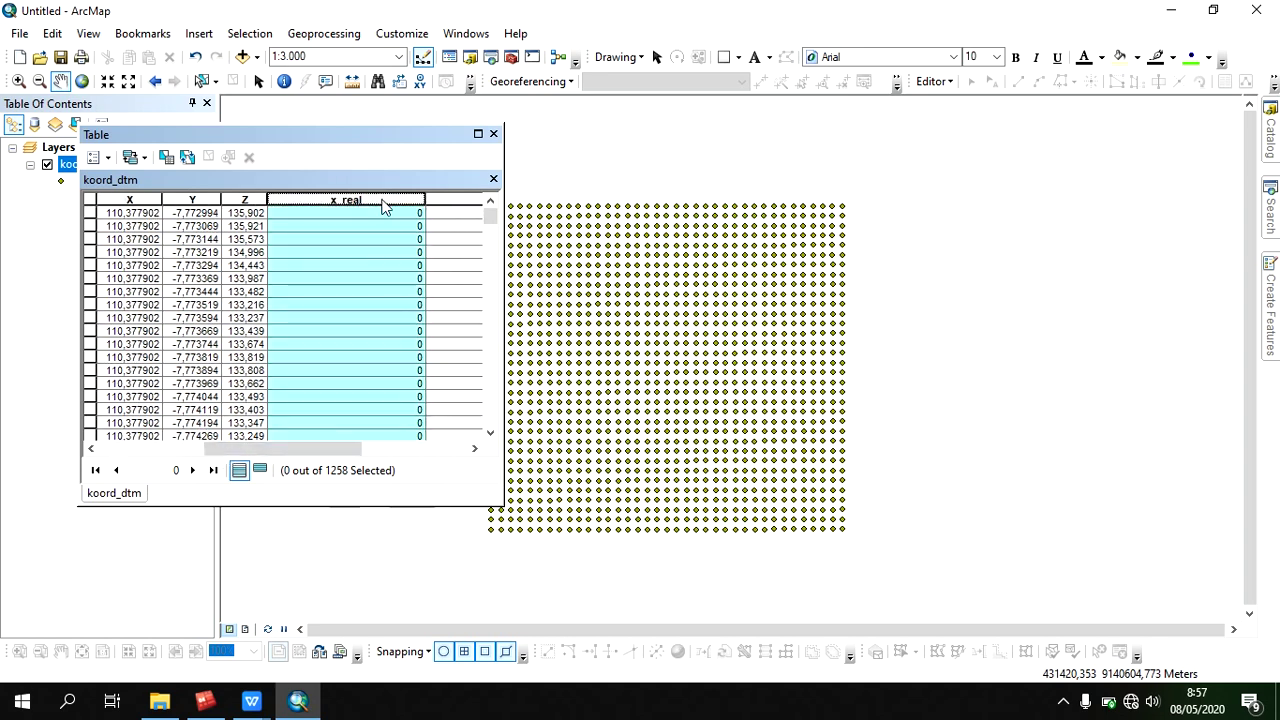
right_click(382, 200)
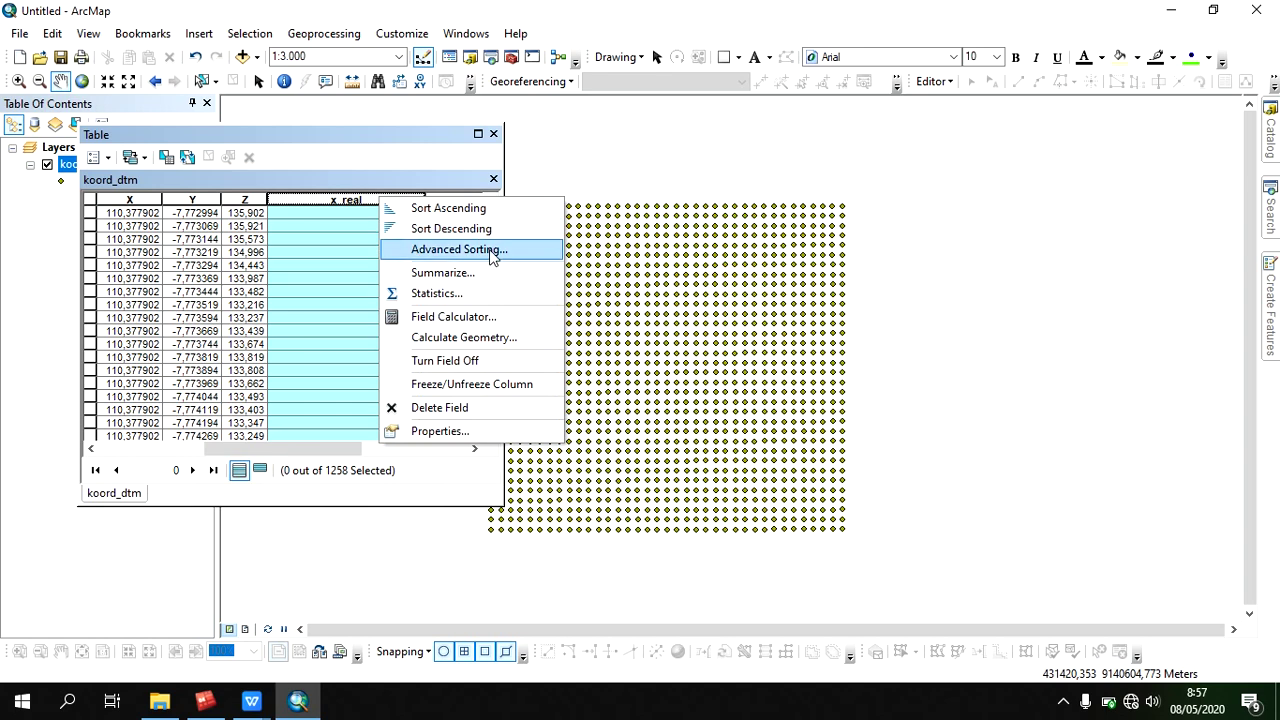
left_click(510, 338)
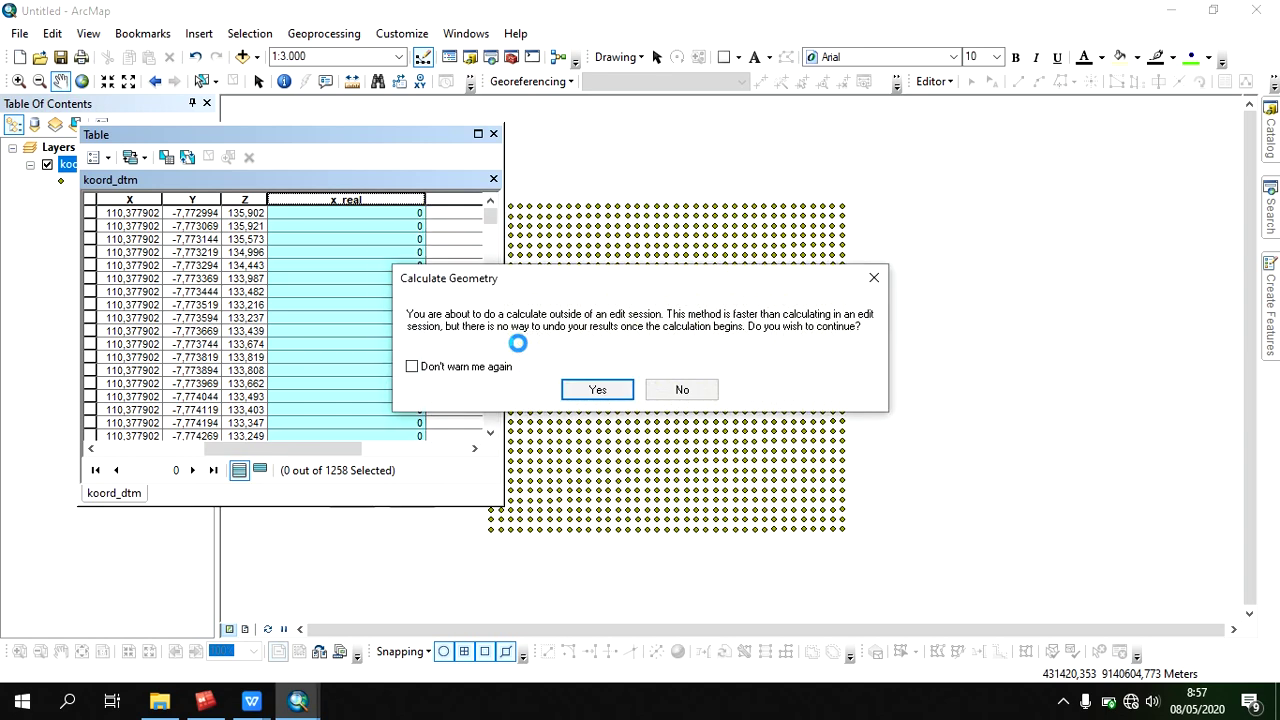
left_click(597, 390)
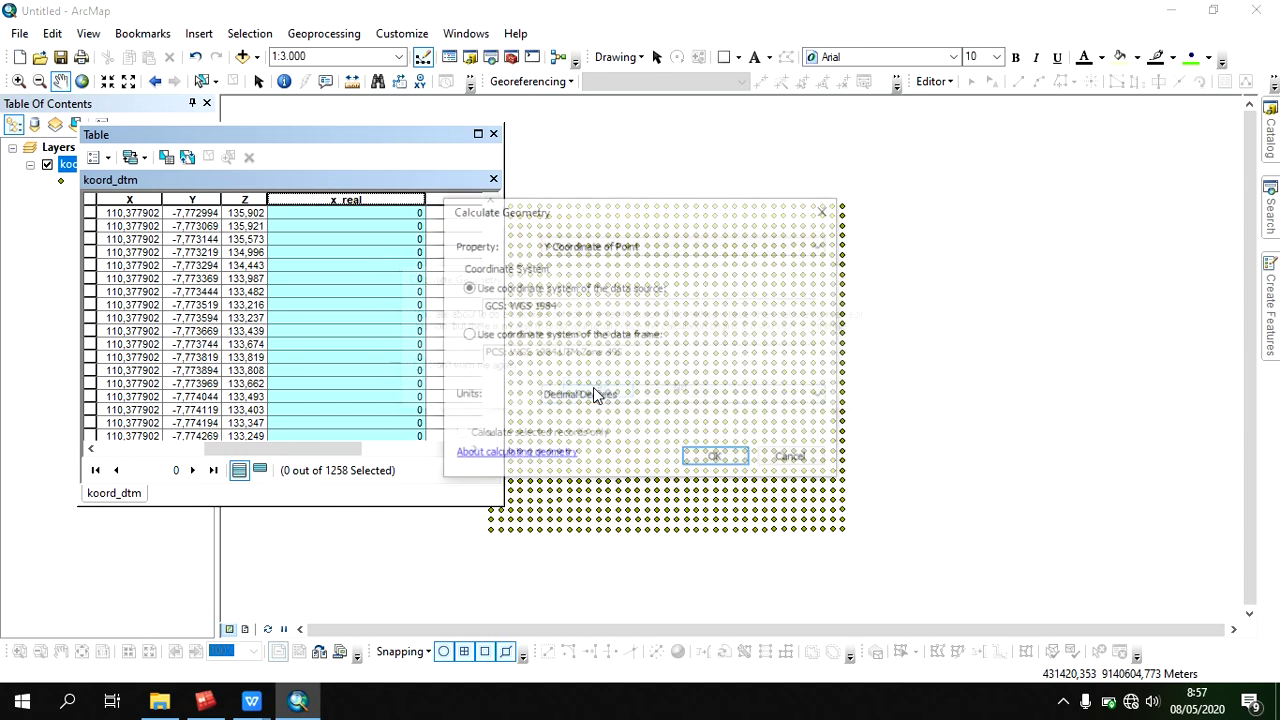
left_click(706, 250)
left_click(703, 259)
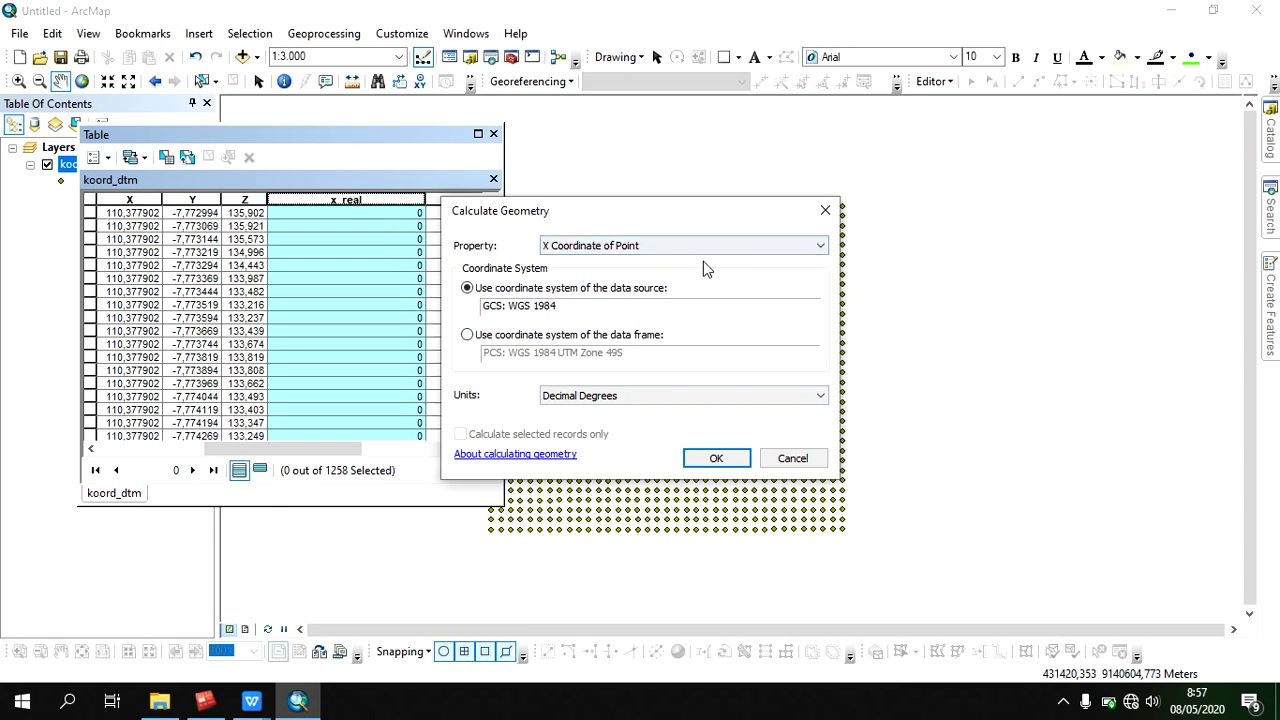
left_click(466, 336)
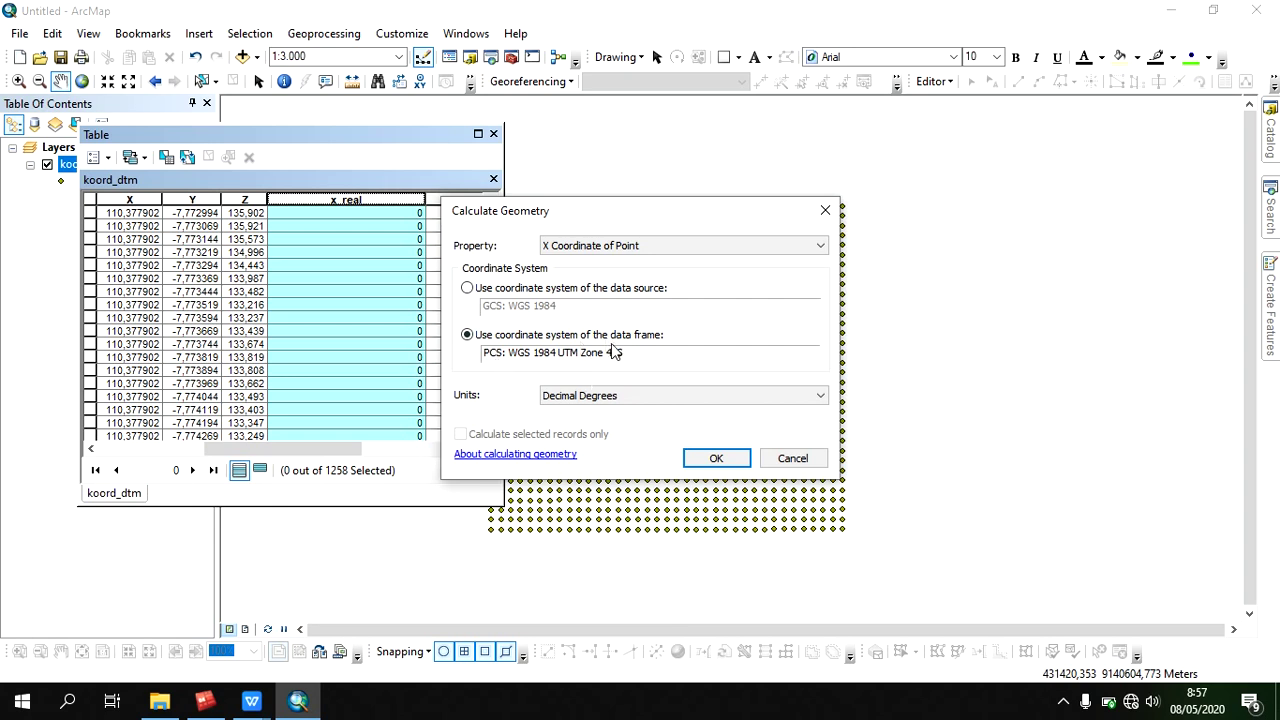
left_click(630, 395)
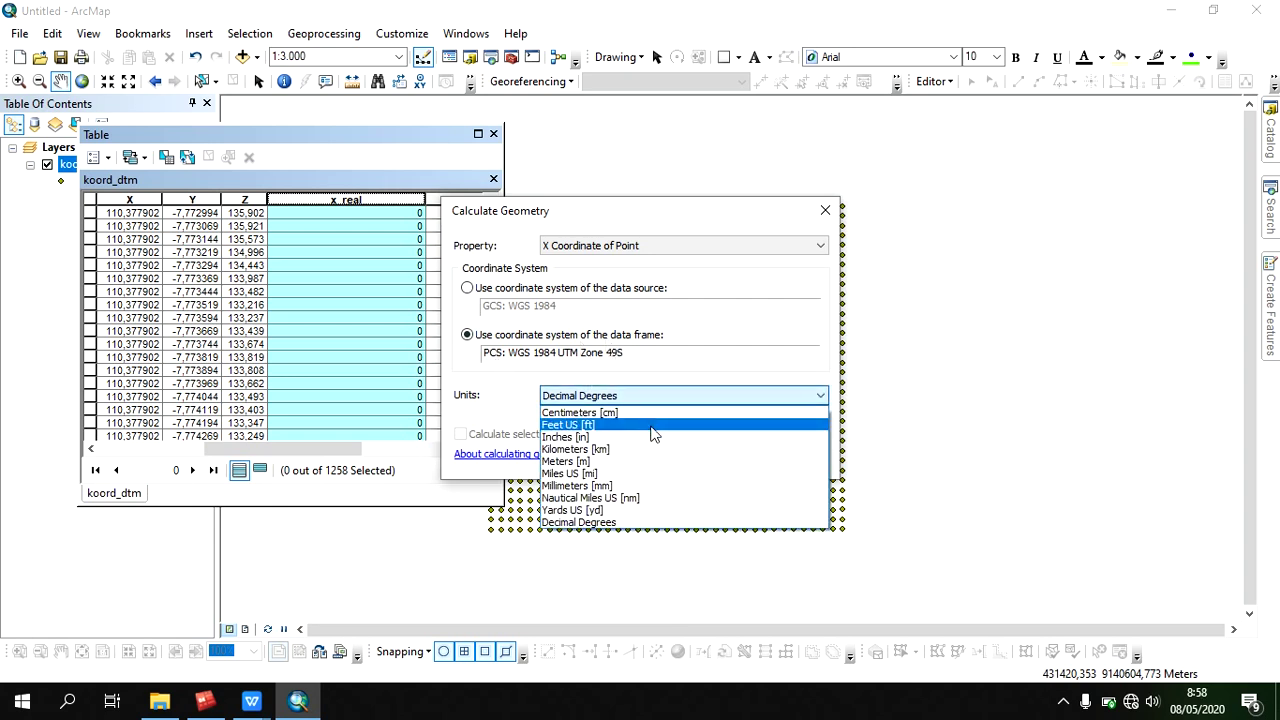
left_click(645, 462)
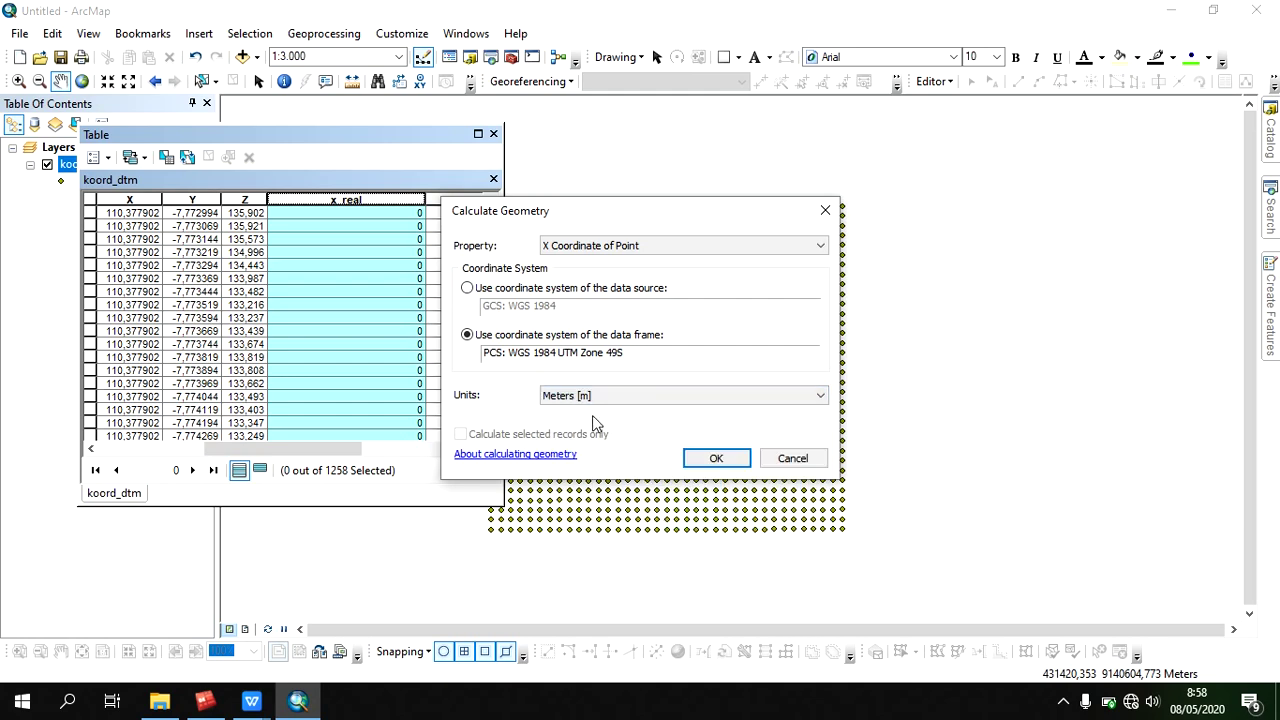
left_click(730, 456)
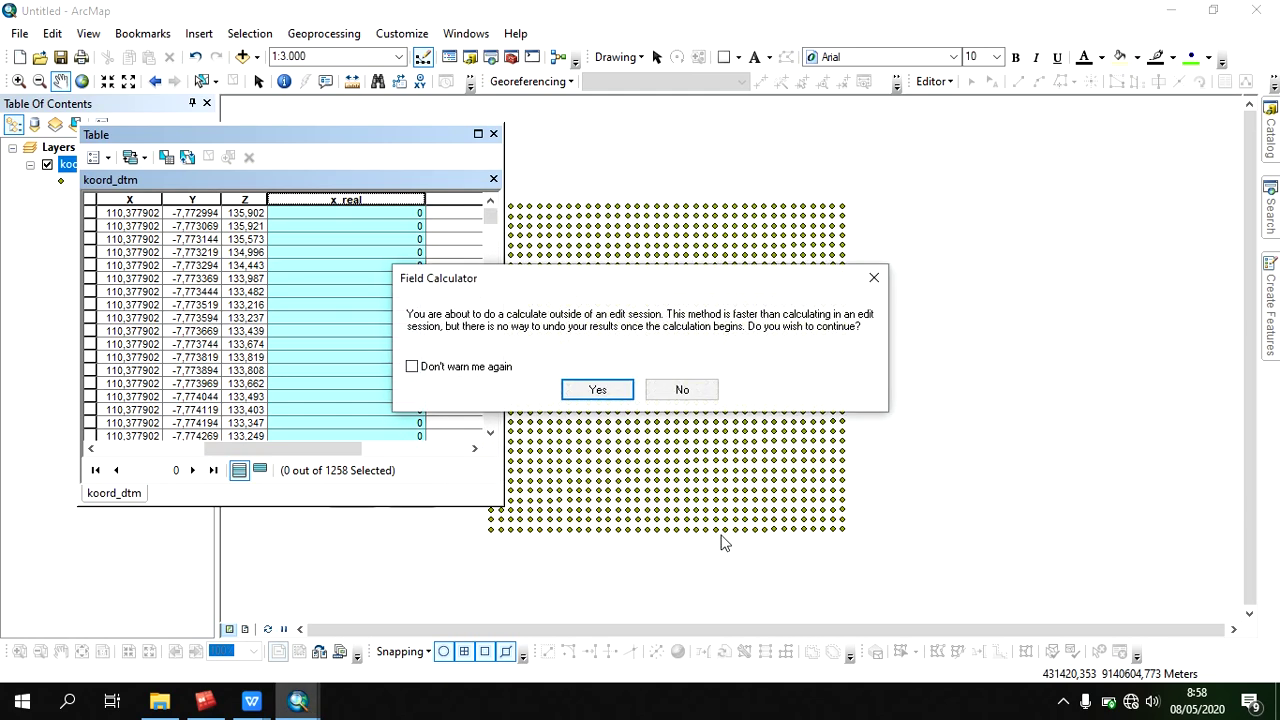
left_click(597, 390)
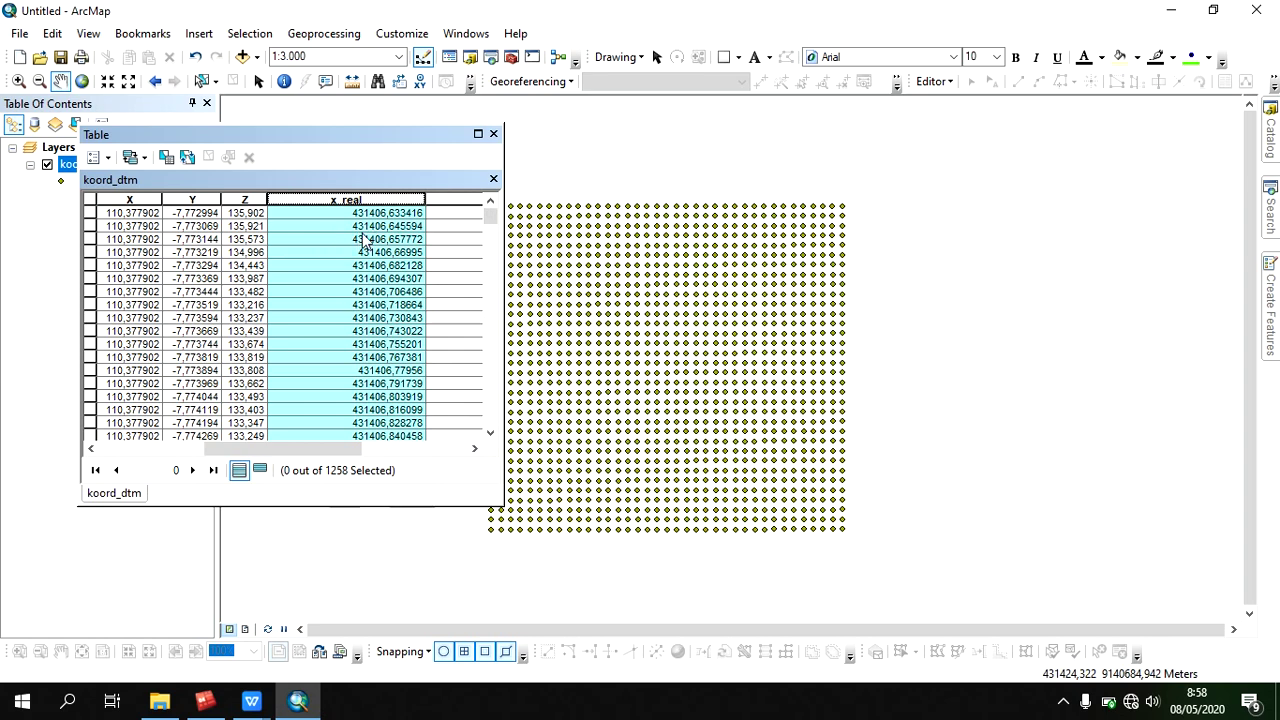
- Calculate y_real as the Y Coordinate of Point in meters, using the data frame's WGS 1984 UTM Zone 49S coordinate system
left_click_drag(357, 449, 455, 449)
left_click(385, 200)
right_click(388, 201)
left_click(505, 343)
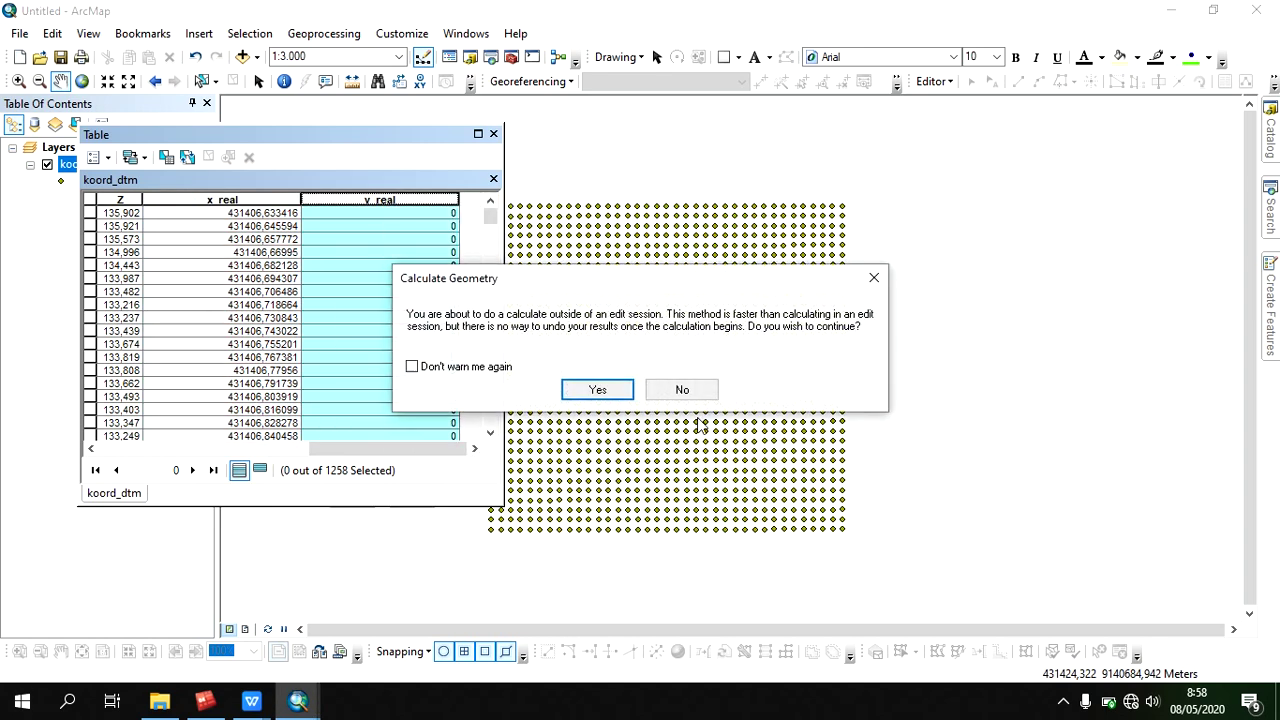
left_click(608, 391)
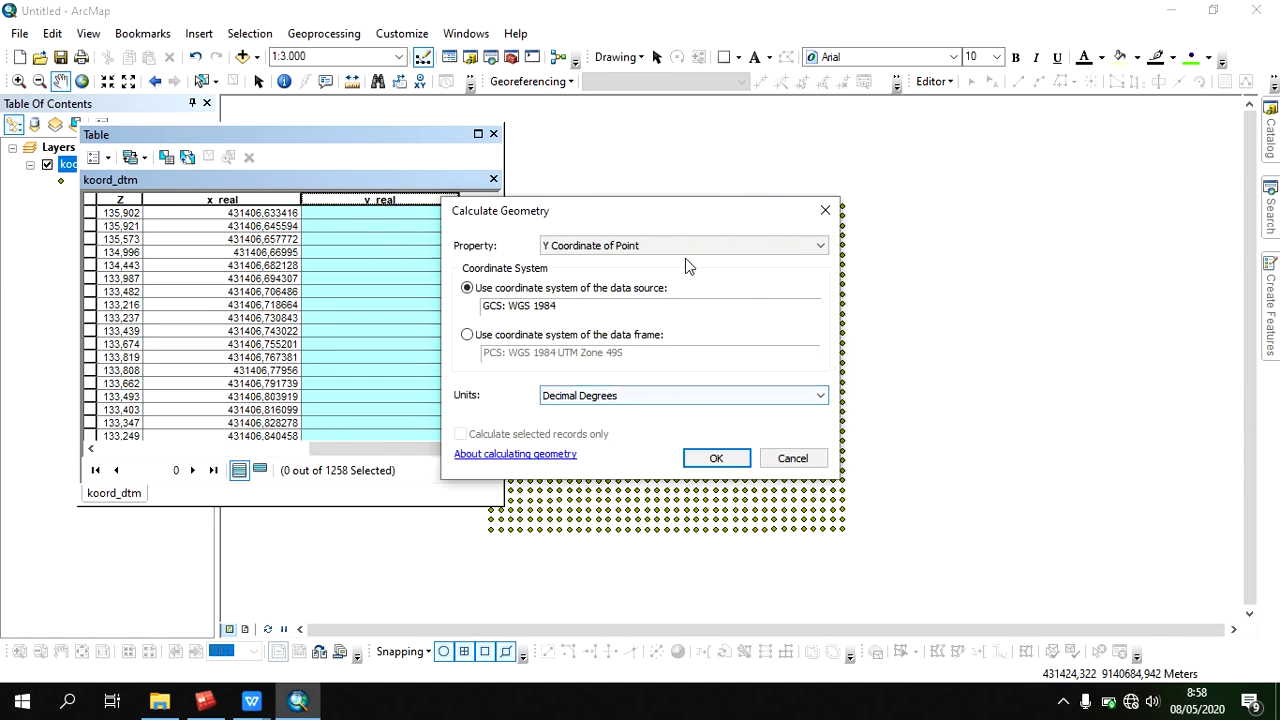
left_click(505, 355)
left_click(595, 395)
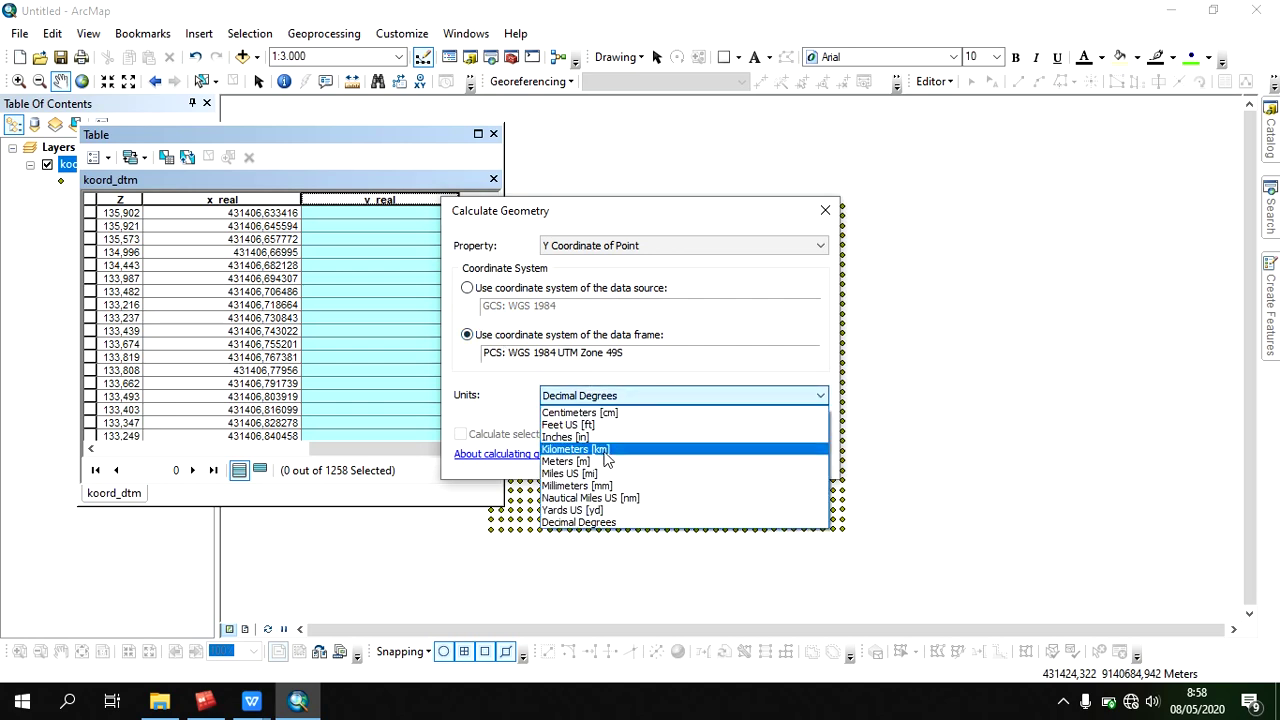
left_click(601, 460)
left_click(716, 458)
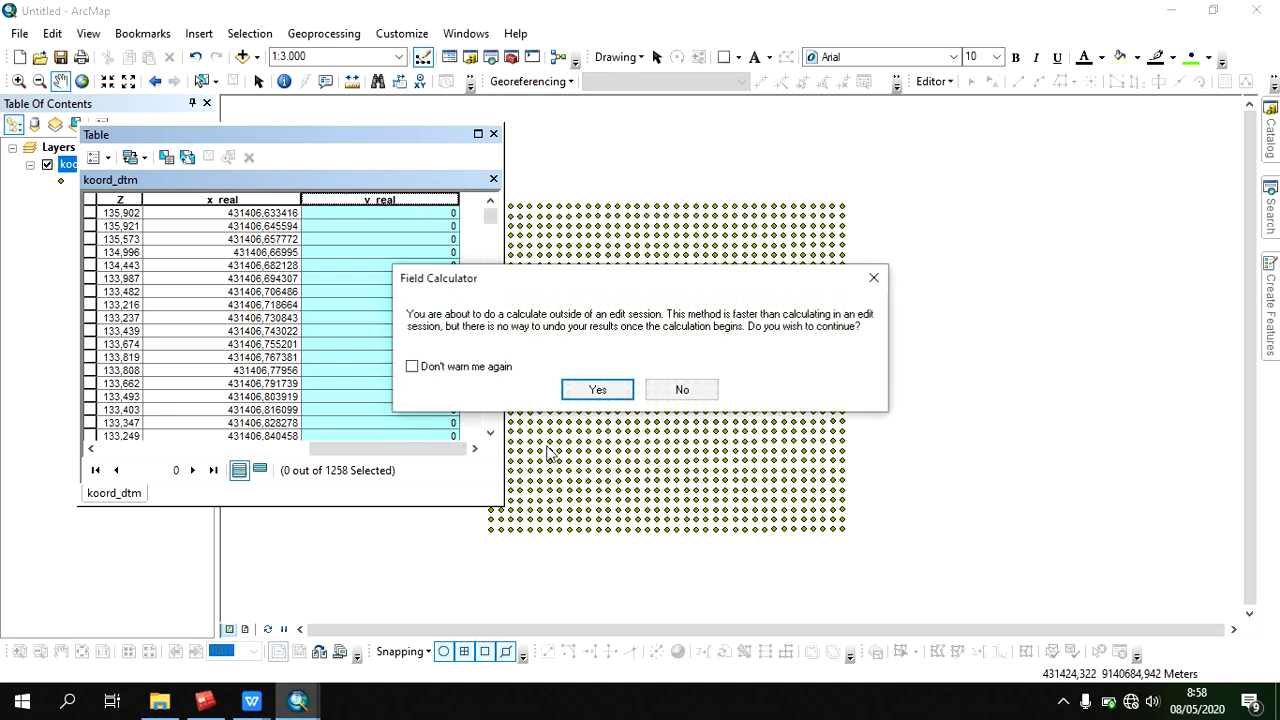
left_click(597, 388)
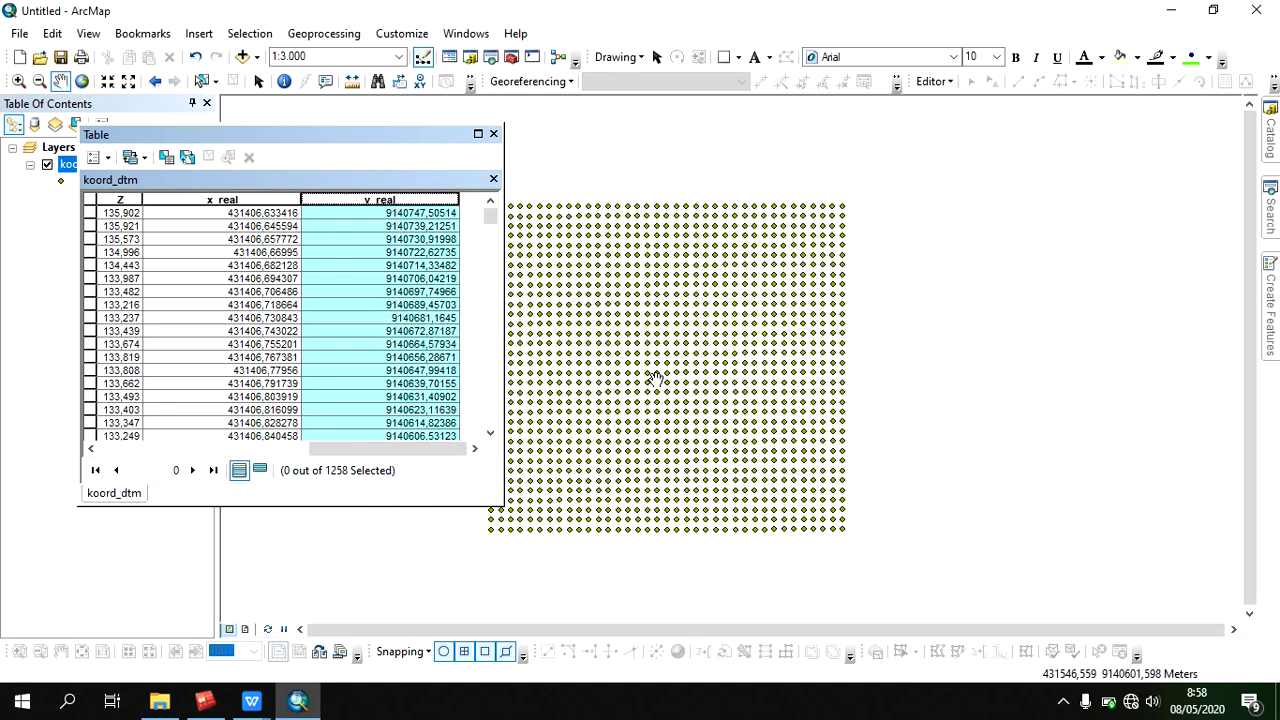
- Delete the original Y and X degree-coordinate fields from the koord_dtm attribute table
left_click_drag(337, 450, 157, 450)
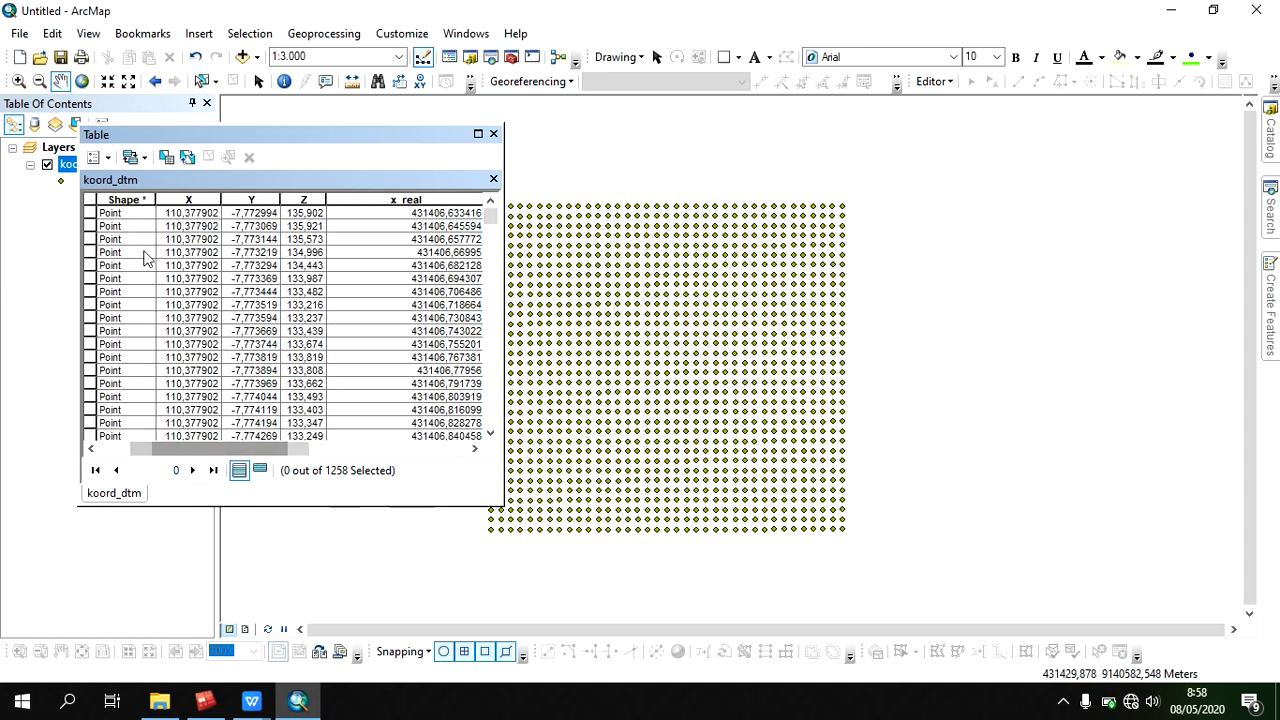
left_click(182, 199)
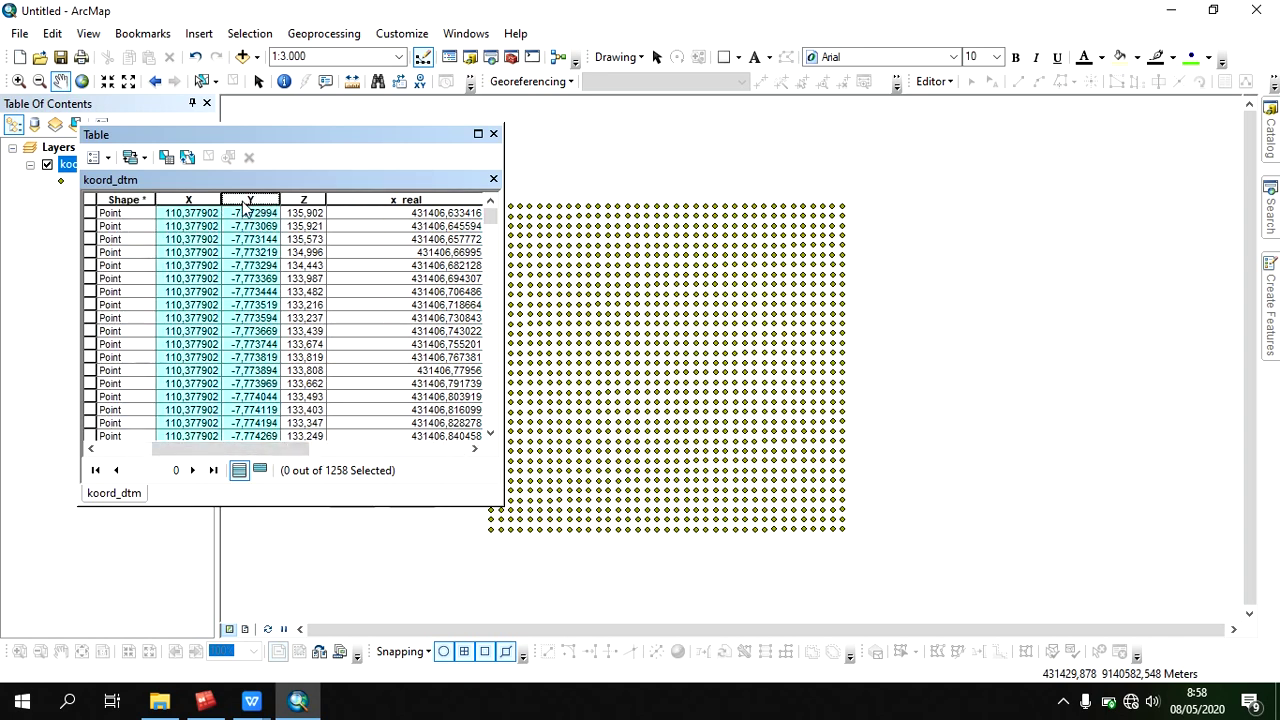
right_click(246, 200)
left_click(314, 416)
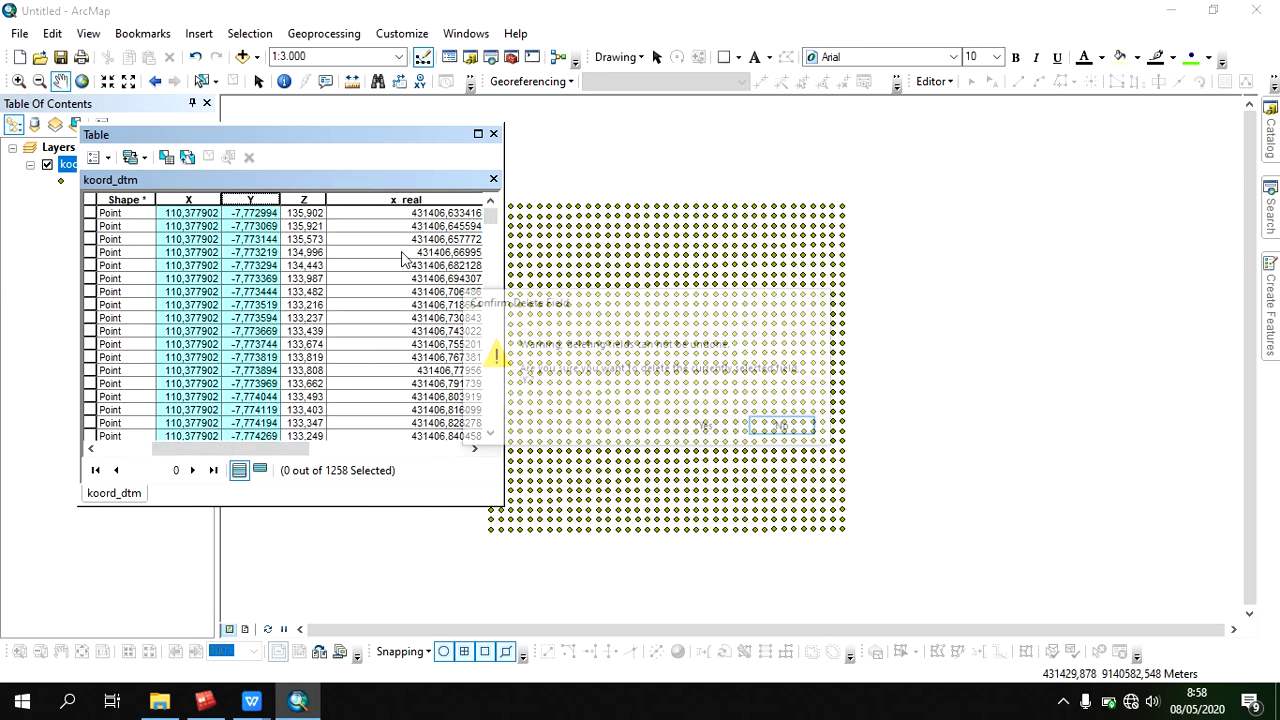
left_click(707, 428)
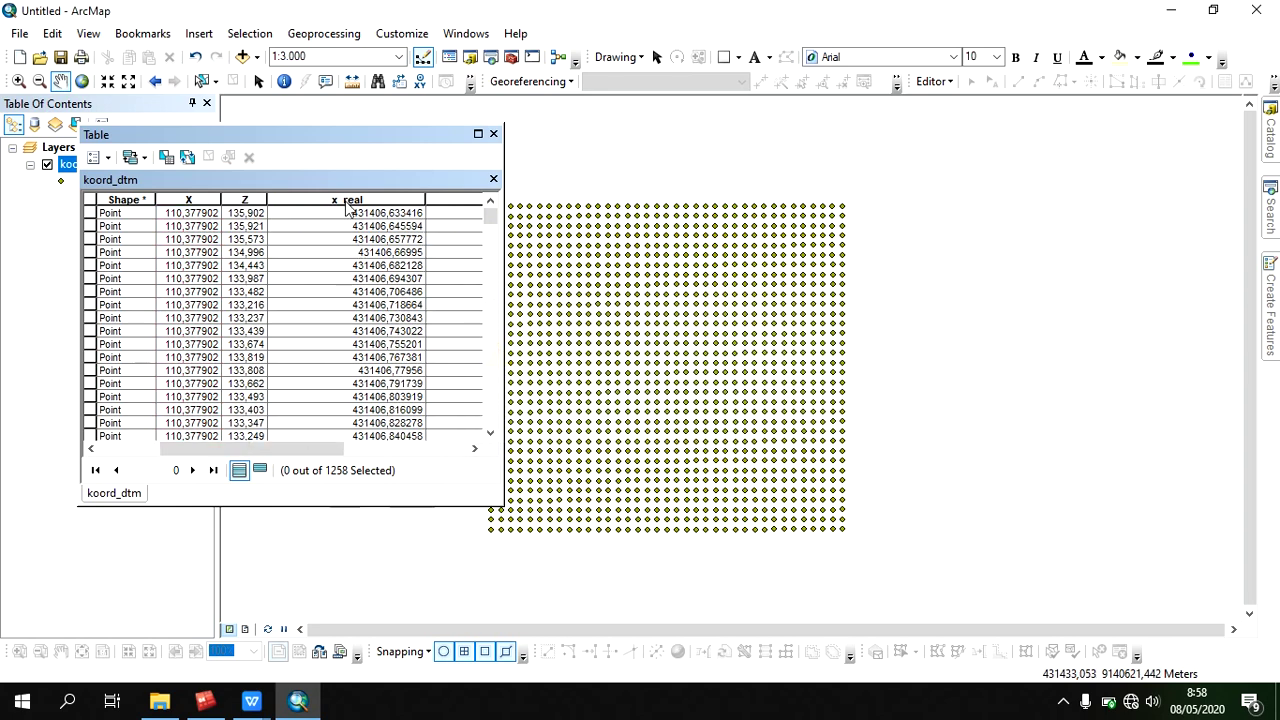
left_click(206, 201)
right_click(206, 201)
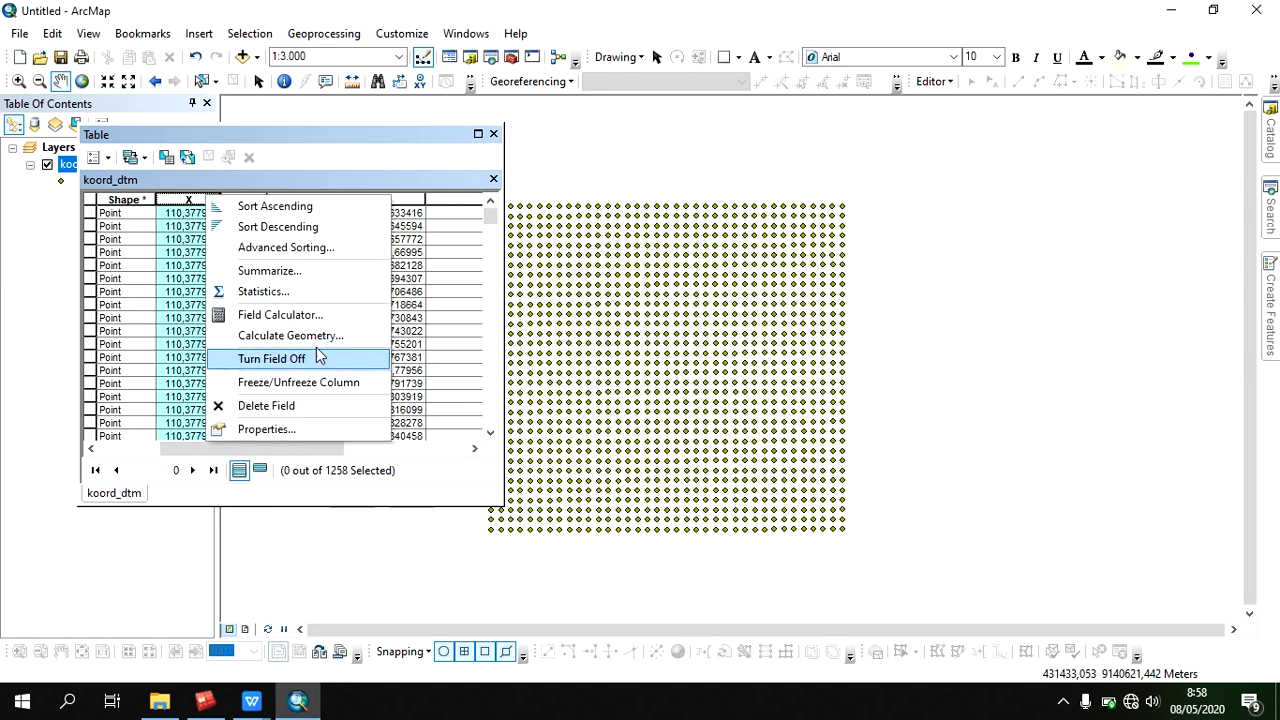
left_click(318, 409)
left_click(707, 428)
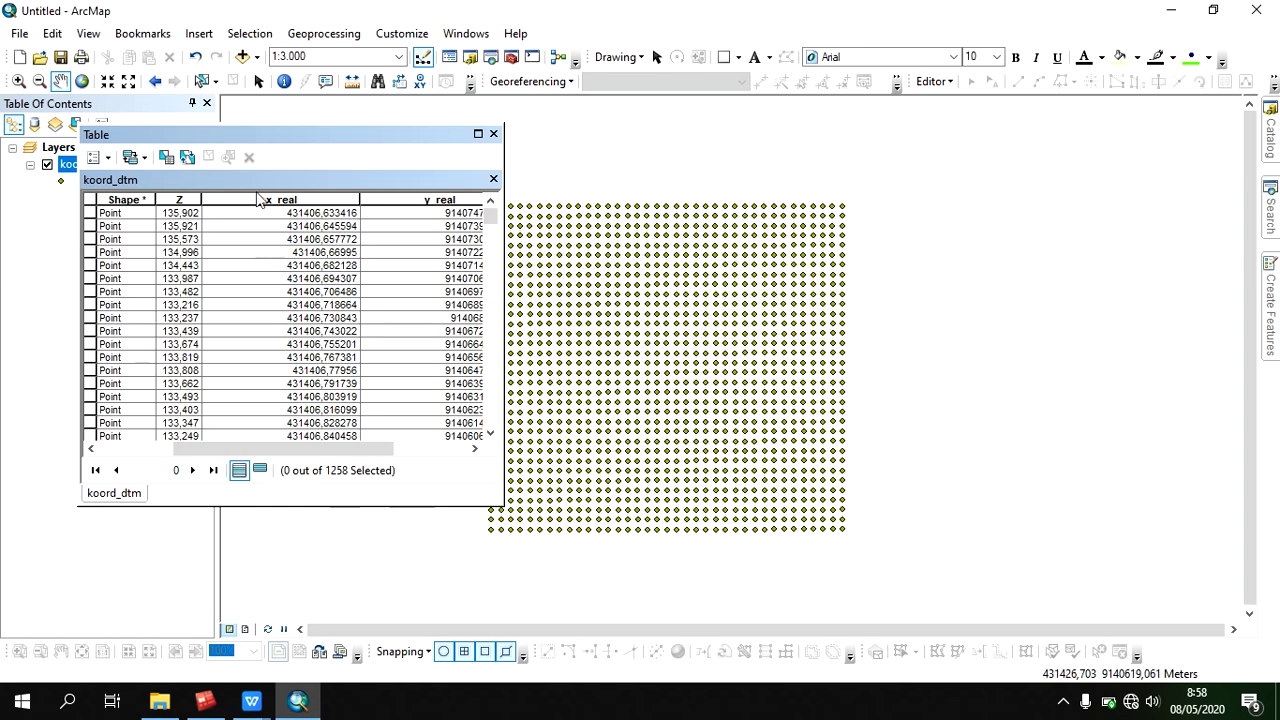
- Reorder the attribute table columns so that x_real and y_real come before Z, and close the table
left_click(298, 200)
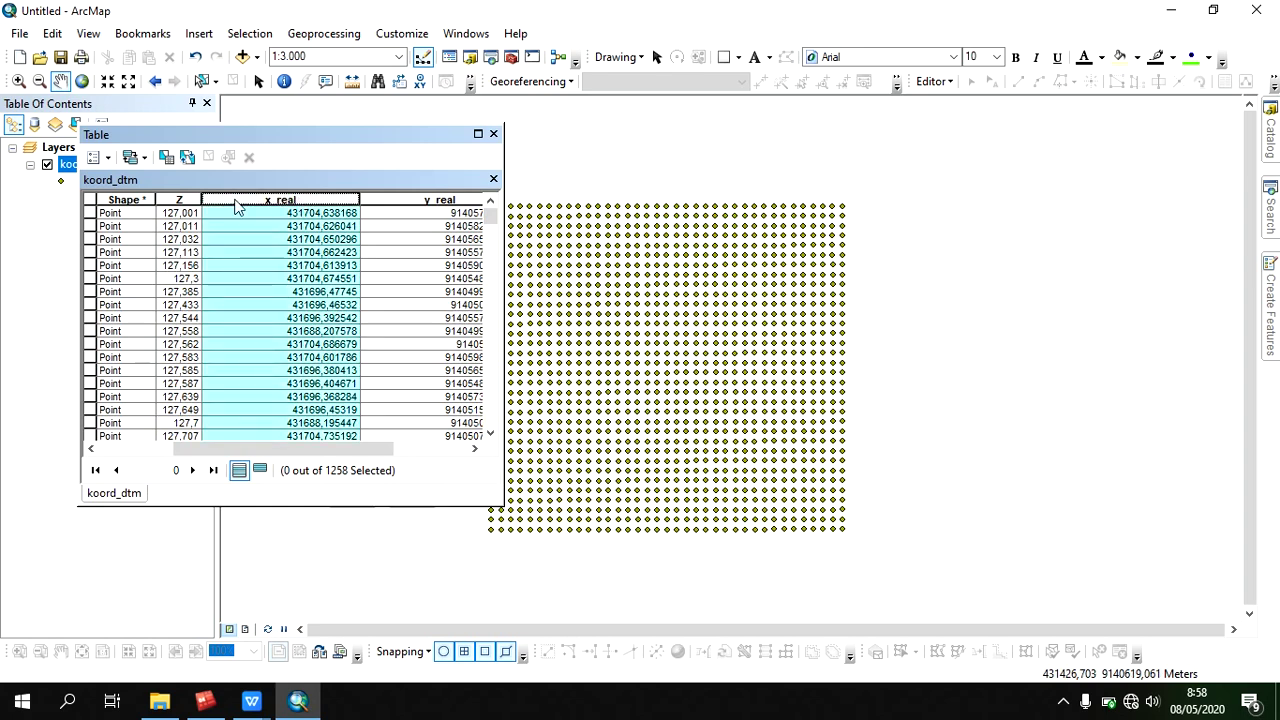
left_click_drag(346, 205, 160, 205)
left_click(400, 203)
left_click(420, 210)
left_click(403, 201)
left_click_drag(403, 201, 338, 210)
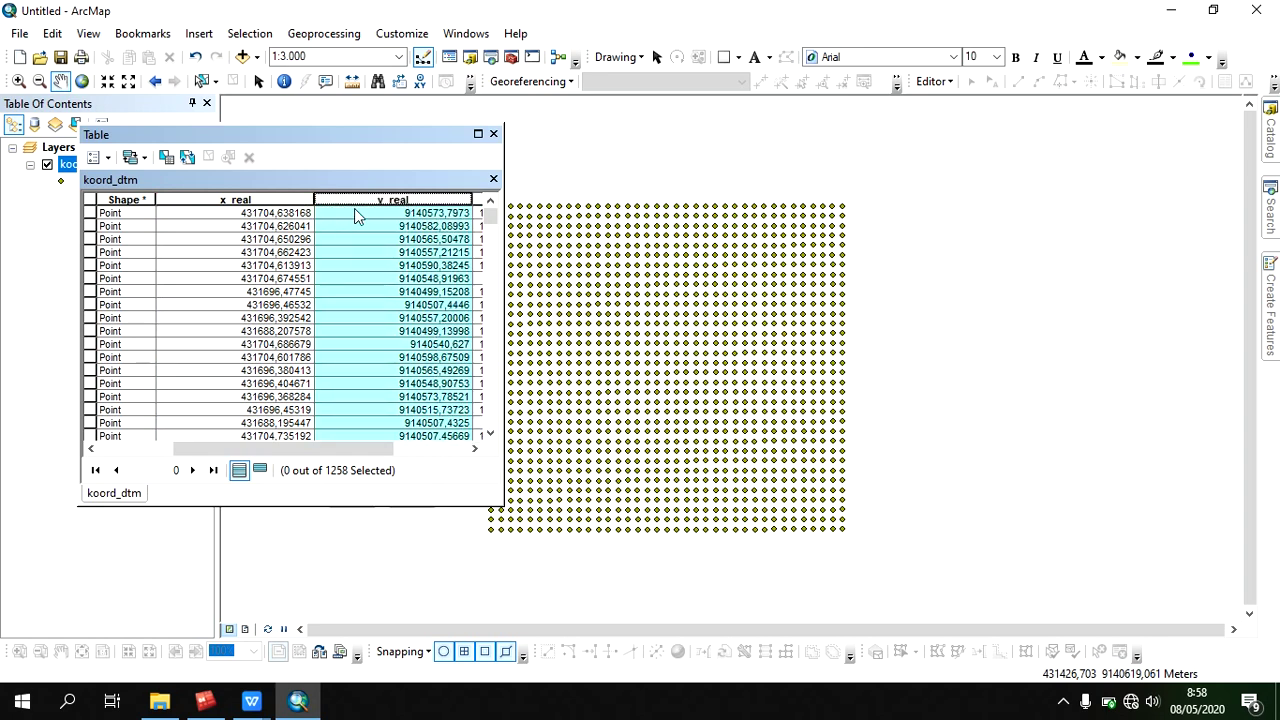
left_click(493, 133)
left_click_drag(638, 218, 578, 208)
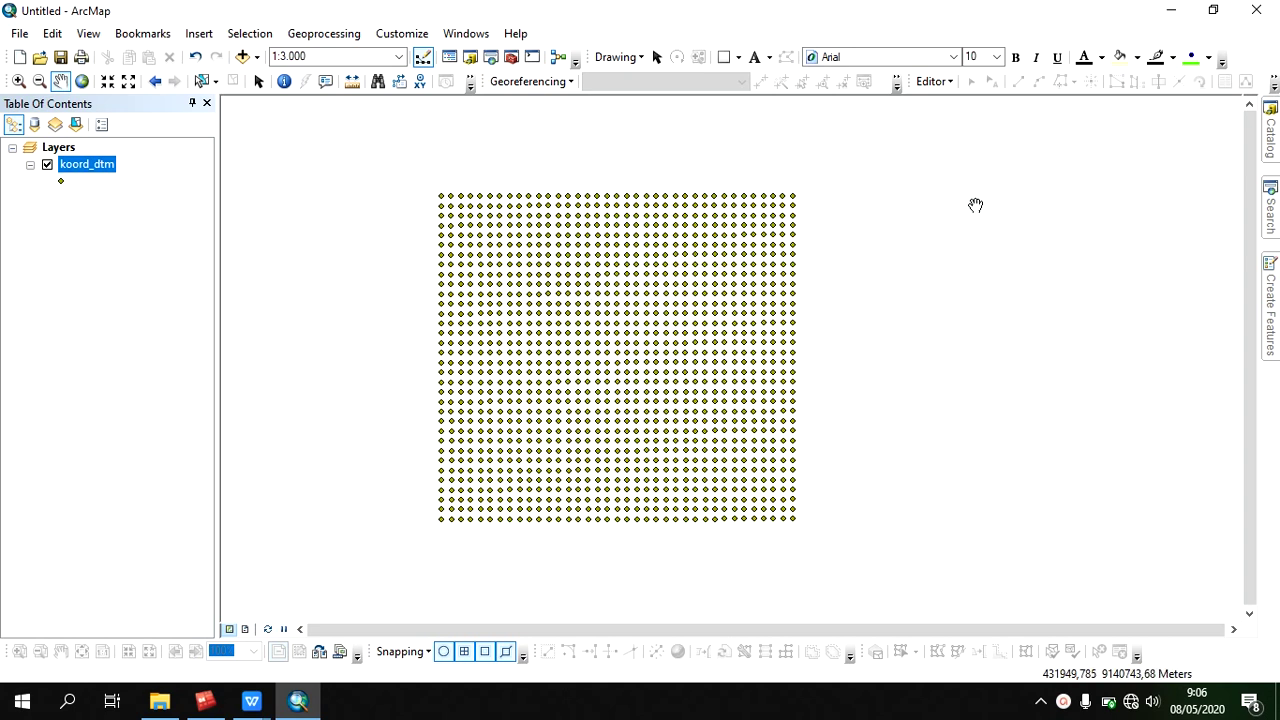
- Export all koord_dtm features to the Video folder as shapefile koord_dtm_asli.shp, using the data frame's coordinate system
right_click(107, 168)
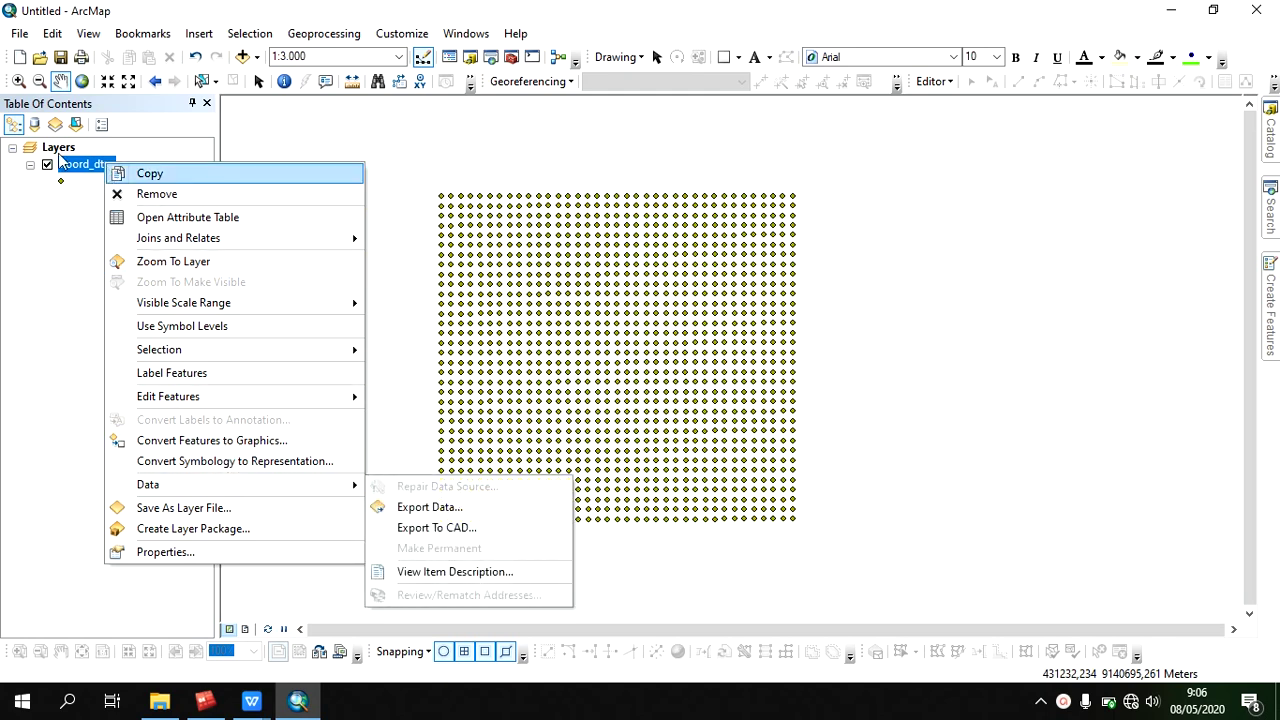
mouse_move(335, 488)
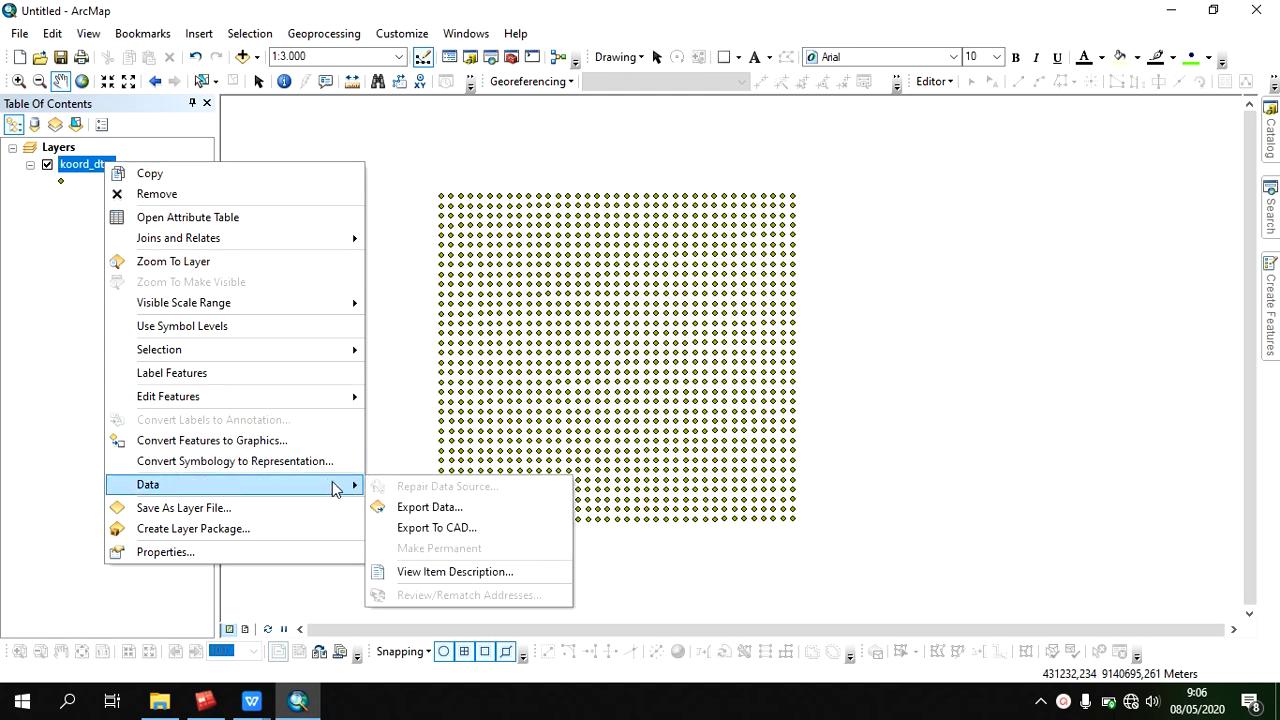
left_click(428, 507)
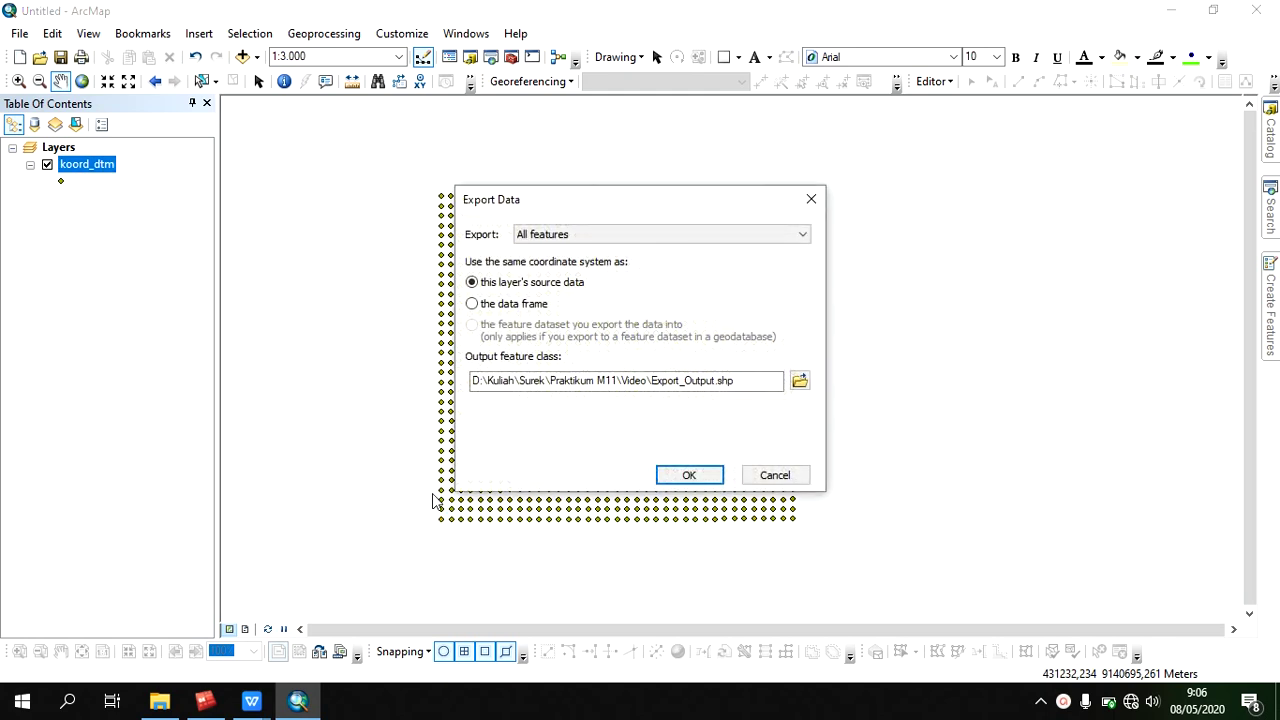
left_click(519, 309)
left_click(799, 381)
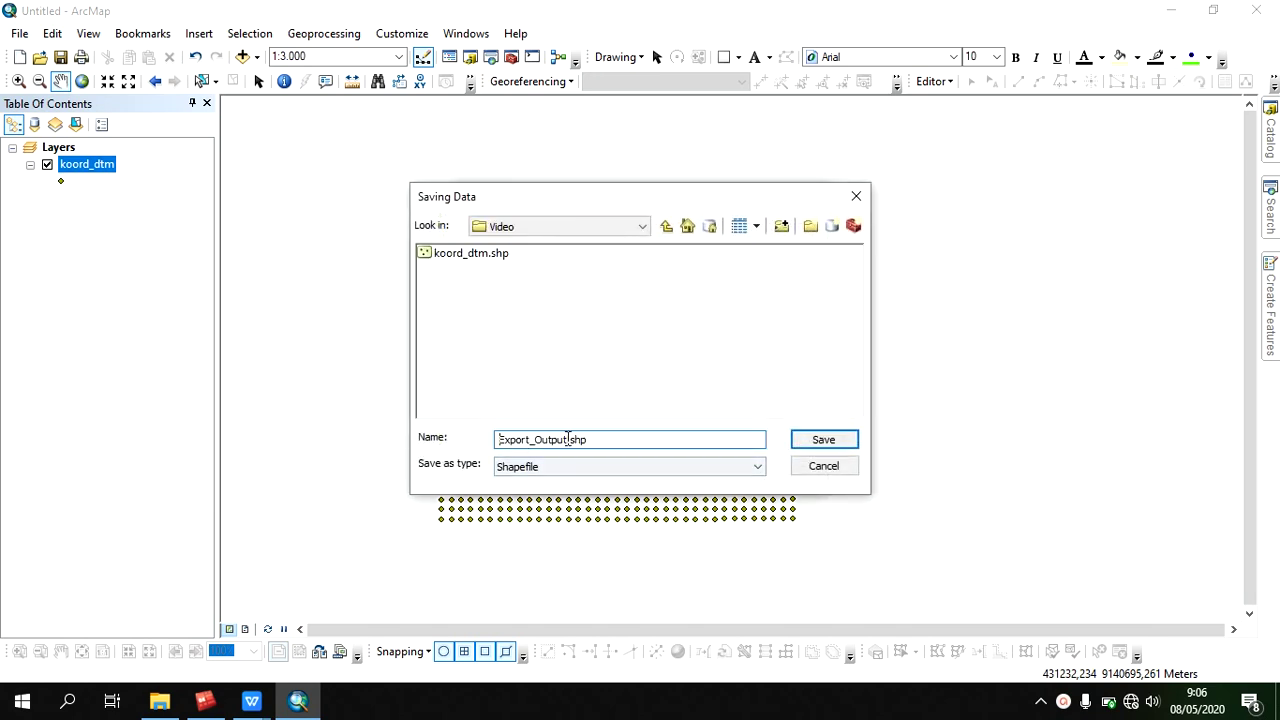
left_click(472, 254)
left_click(548, 440)
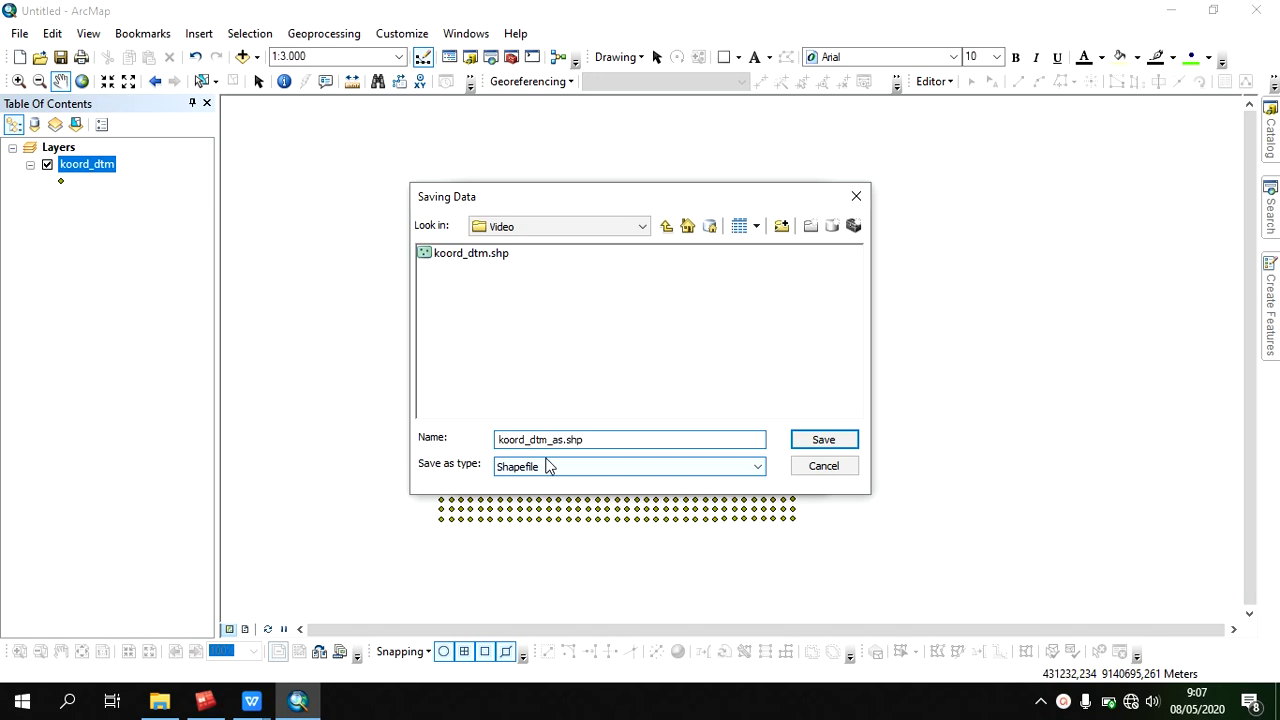
key("Return")
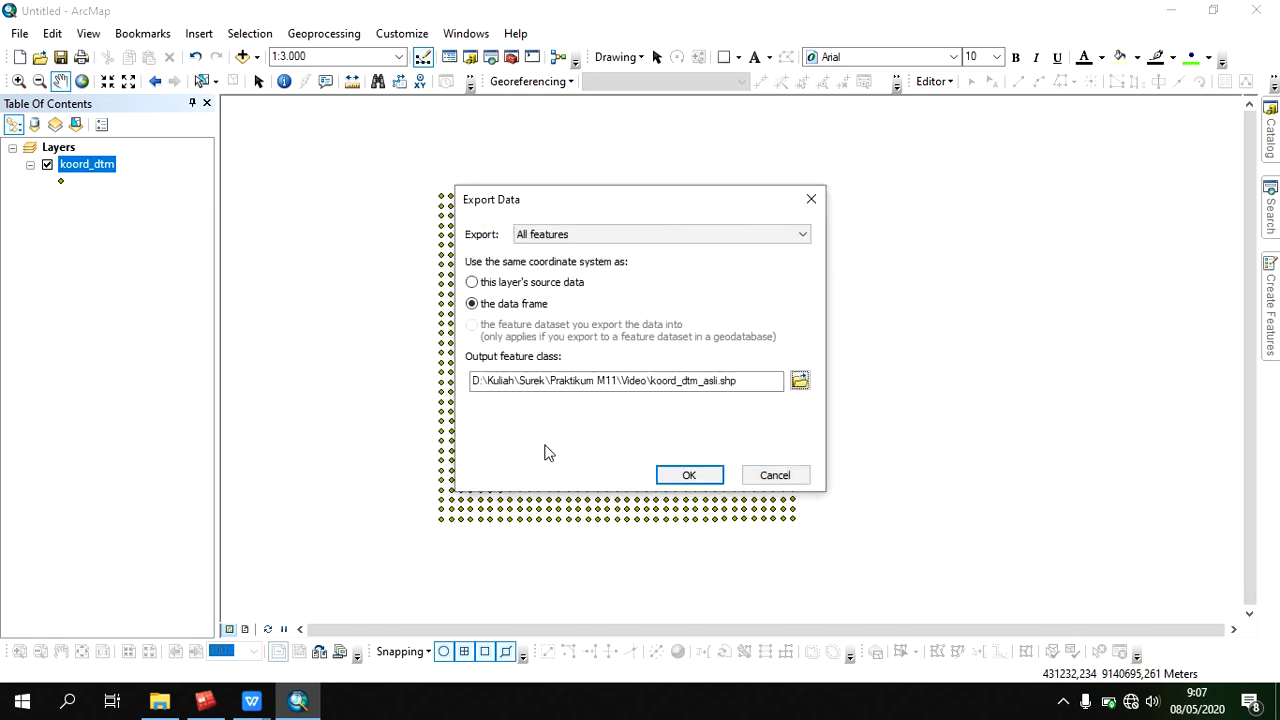
left_click(690, 476)
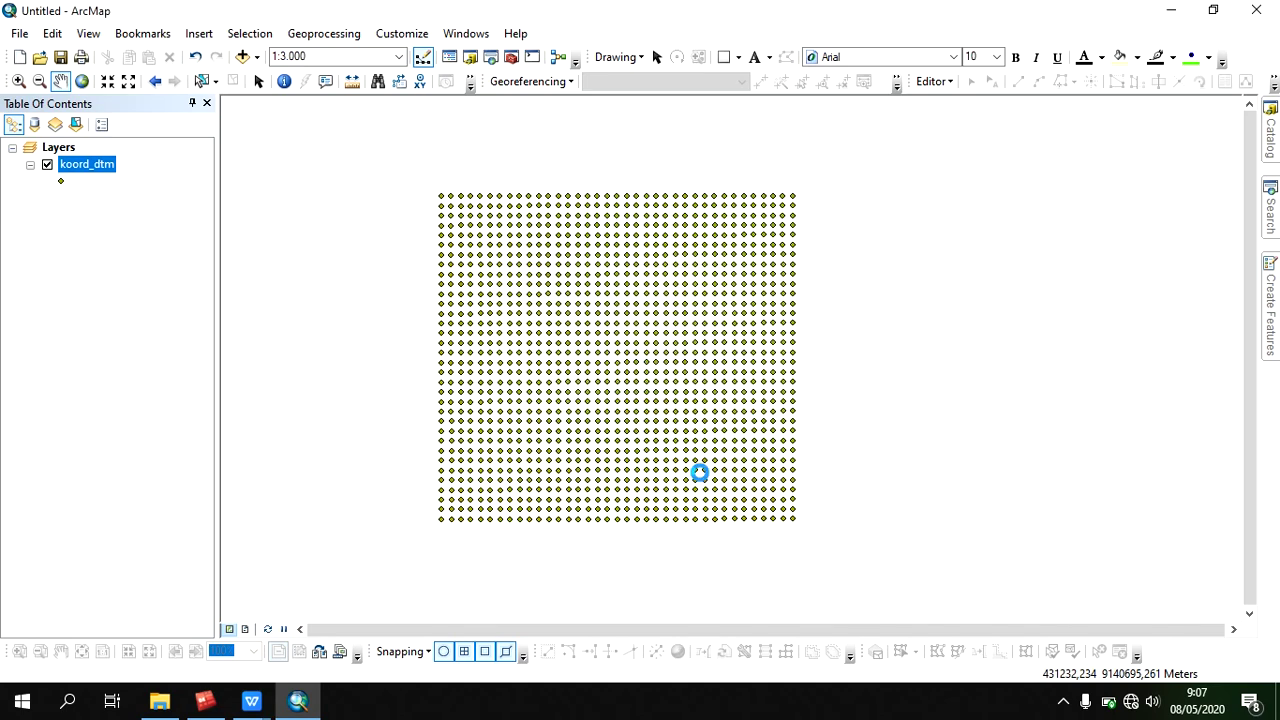
left_click(786, 418)
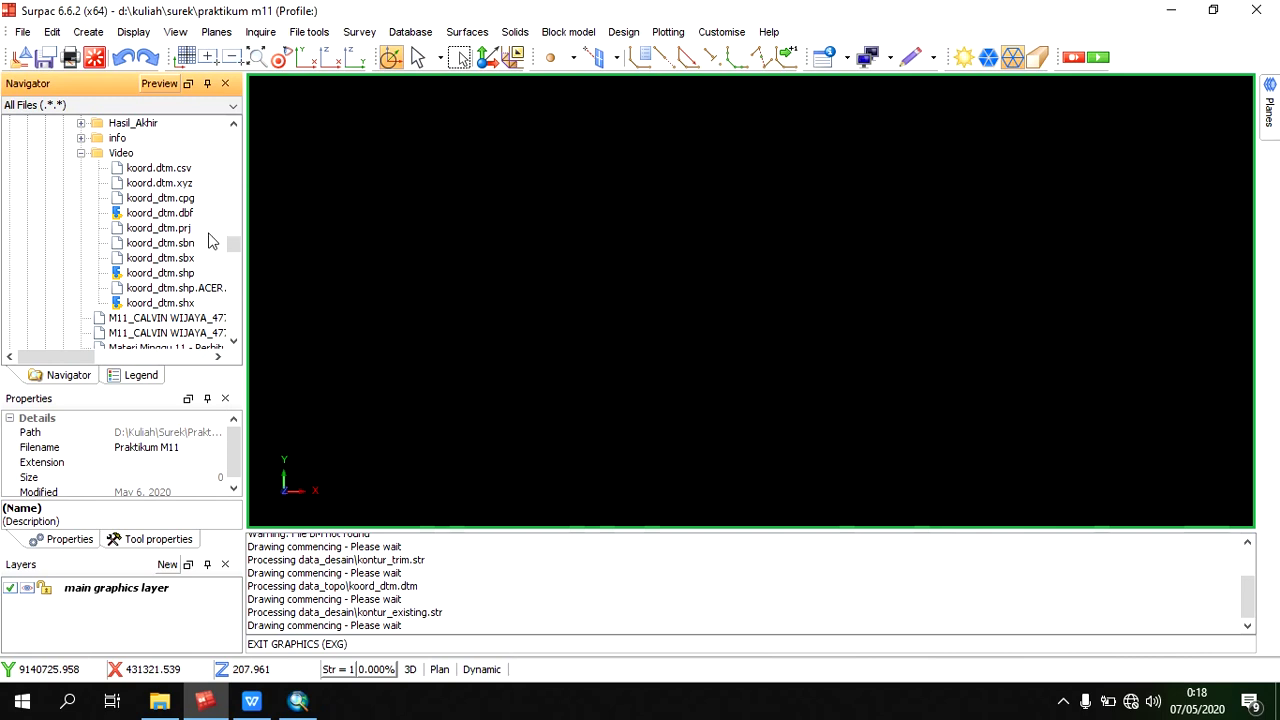
- Switch to Surpac and display koord_dtm.shp from the Video folder in the graphics workspace
left_click(155, 278)
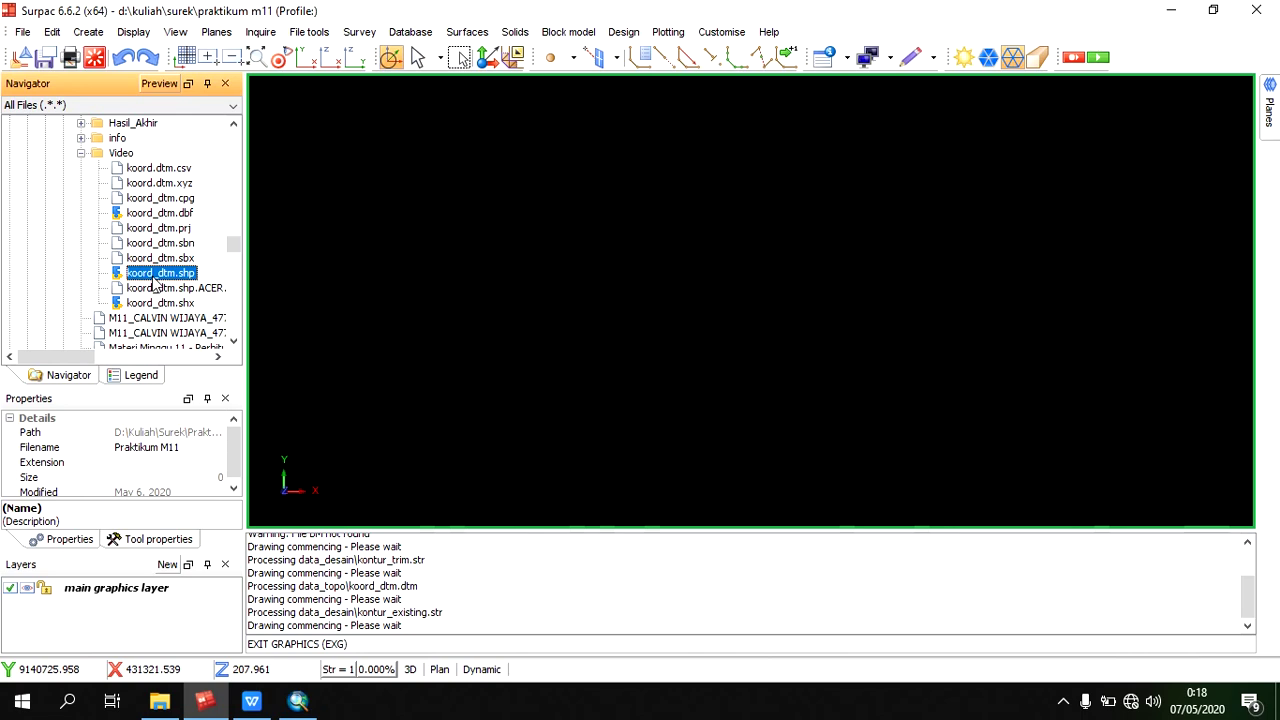
left_click_drag(155, 284, 554, 329)
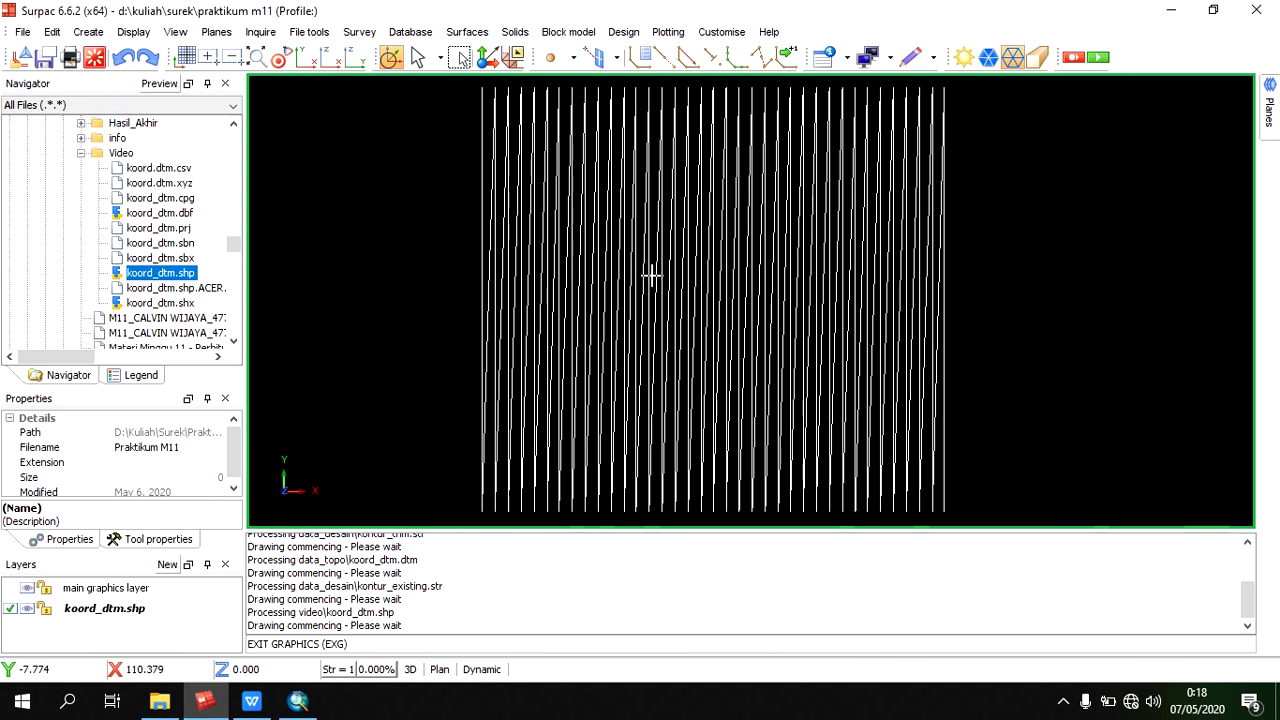
left_click_drag(652, 275, 640, 273)
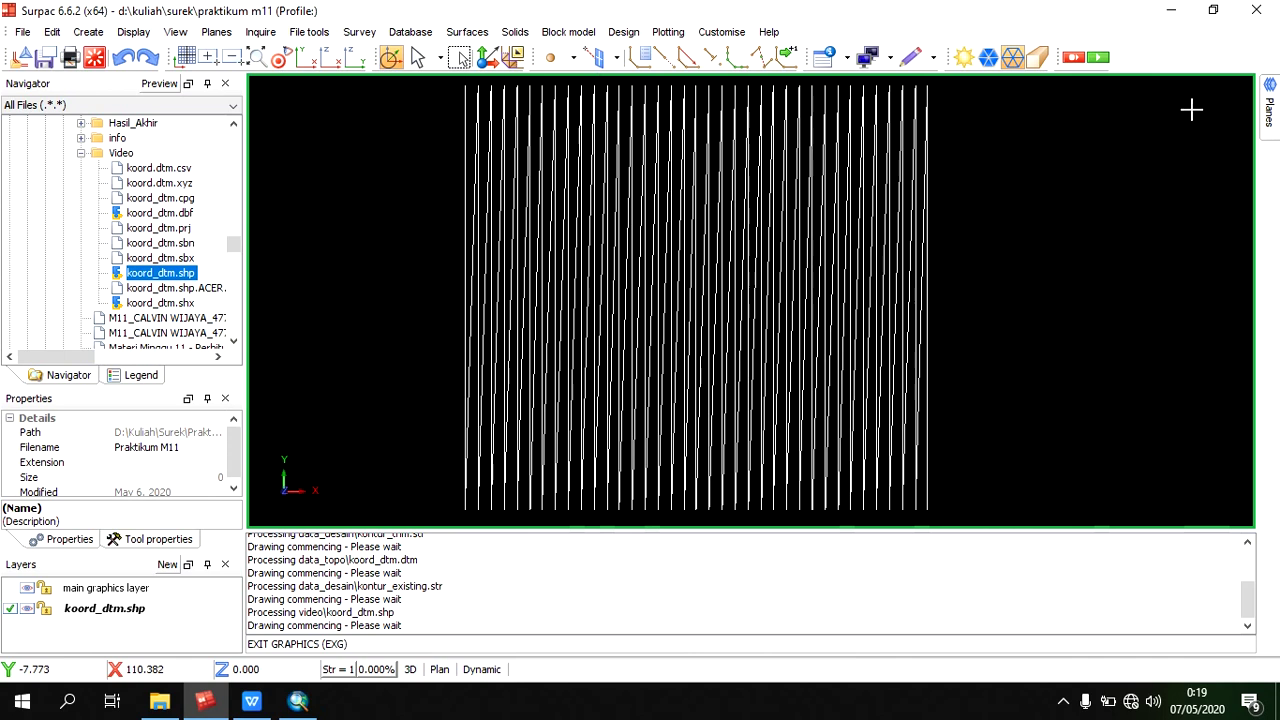
- Turn on the Edit toolbar
right_click(1152, 64)
mouse_move(1173, 117)
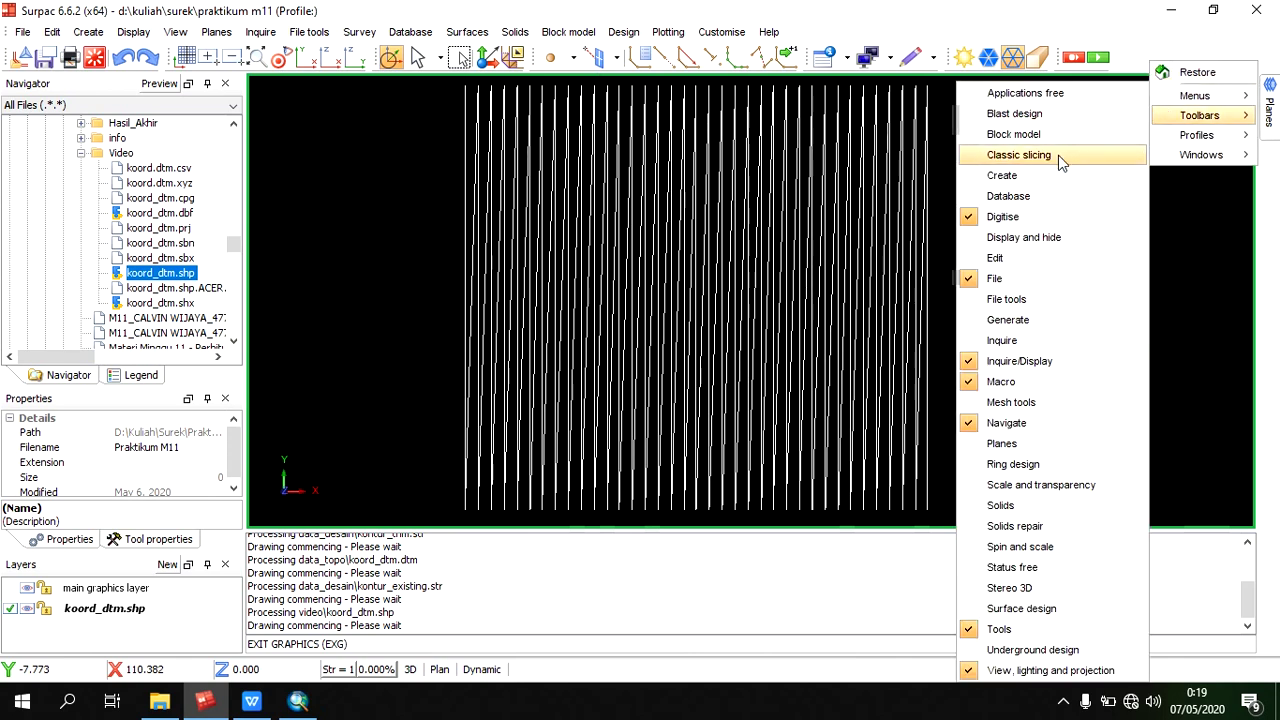
left_click(1043, 257)
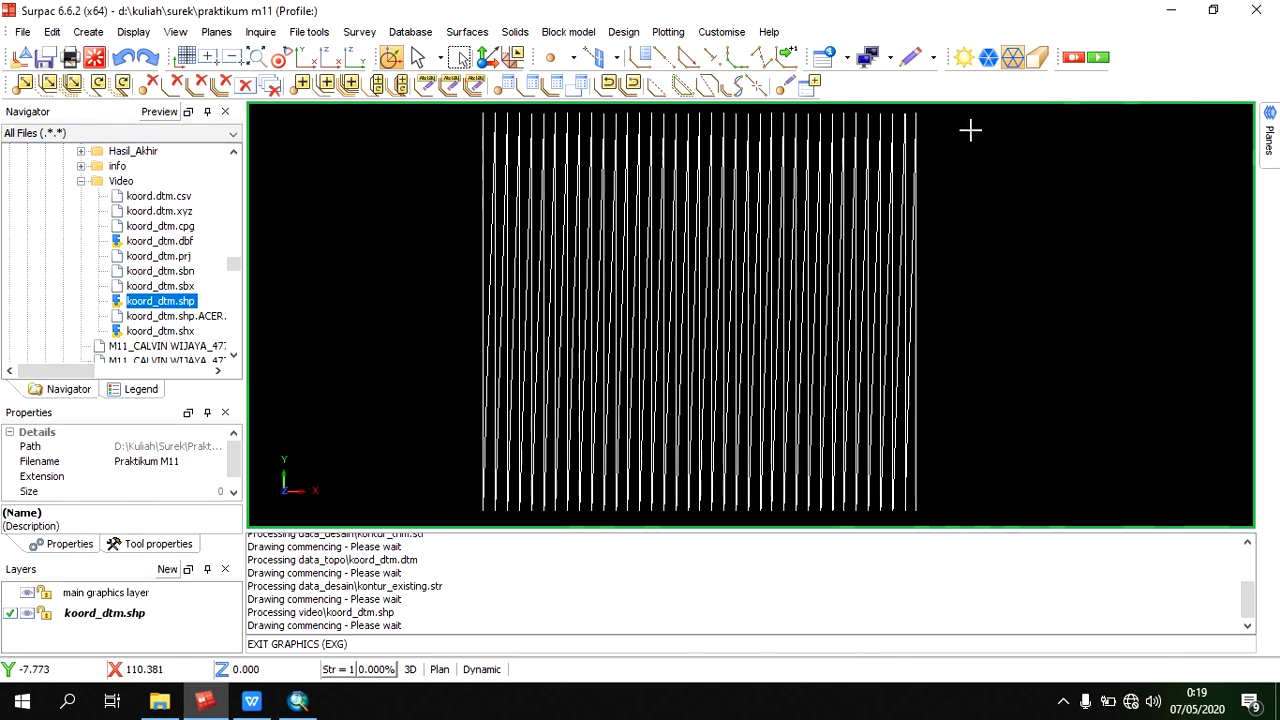
- Try breaking segments between the points of the koord_dtm.shp layer, and reset the graphics workspace without saving
left_click(760, 88)
left_click(886, 172)
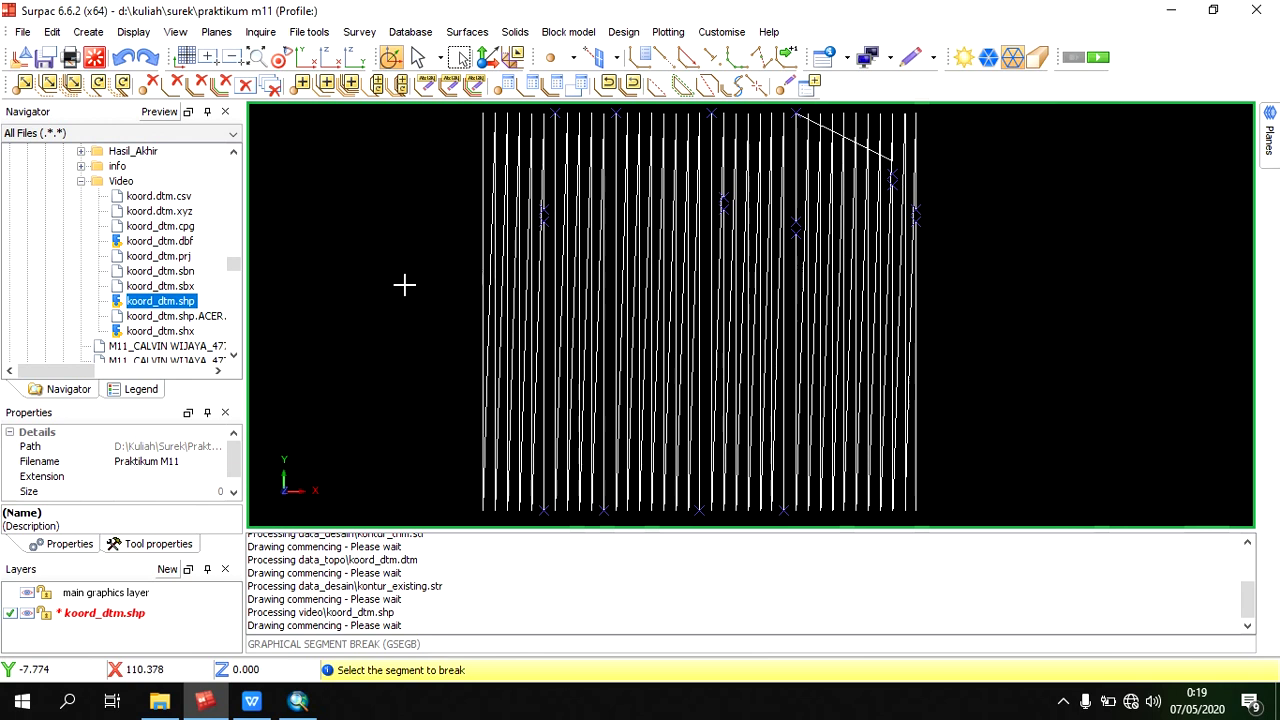
scroll(160, 270, "up", 7)
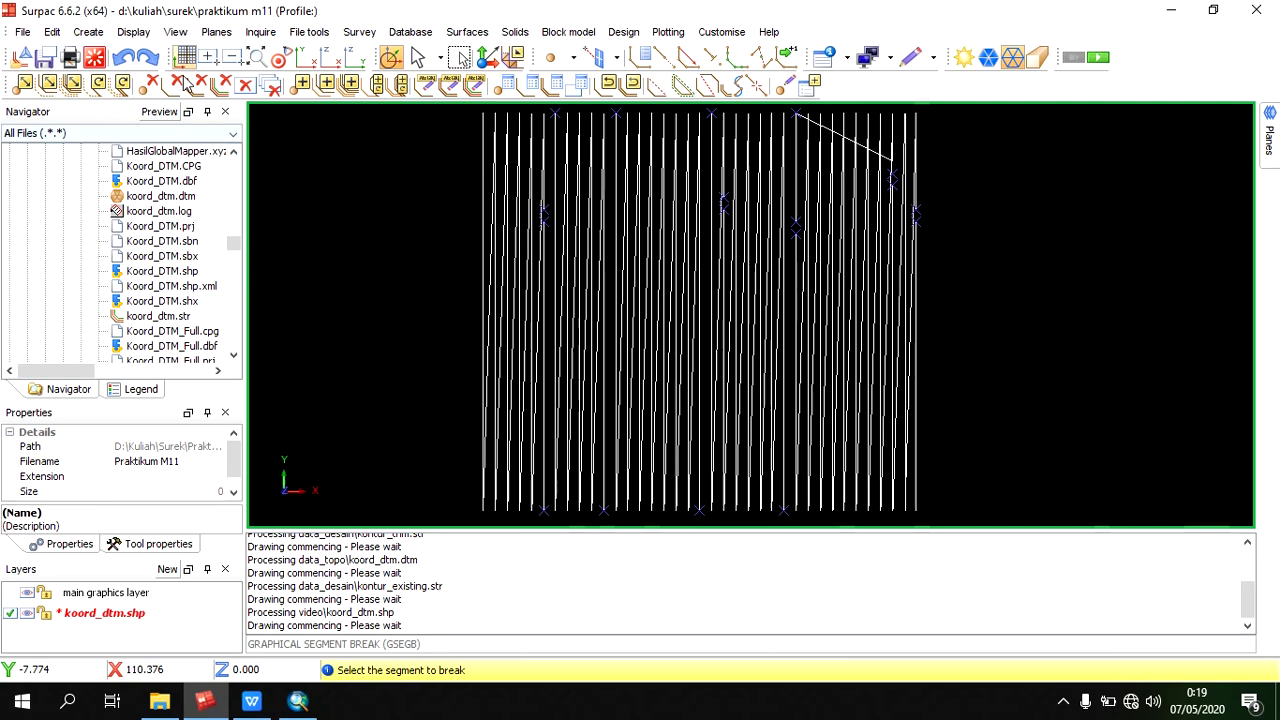
left_click(94, 57)
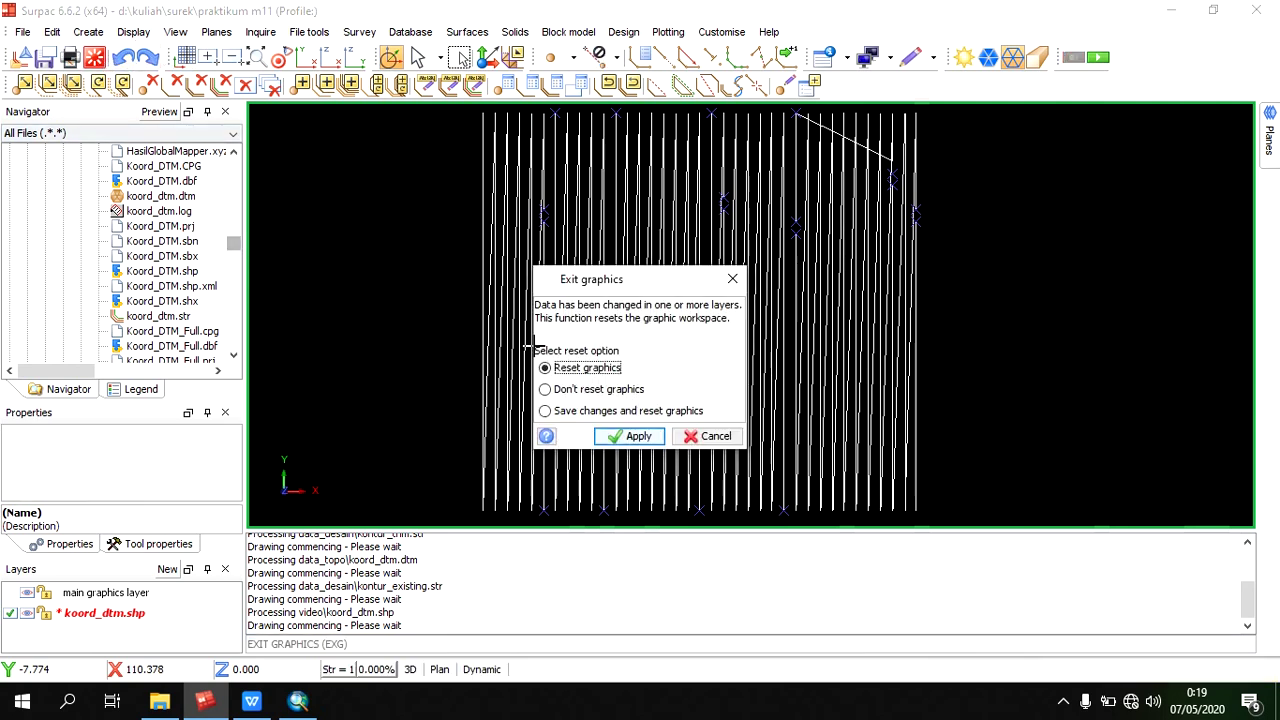
left_click(638, 436)
- Try to load Koord_DTM.dbf from the Data_Topo folder into the graphics workspace
scroll(160, 275, "up", 4)
scroll(168, 277, "down", 3)
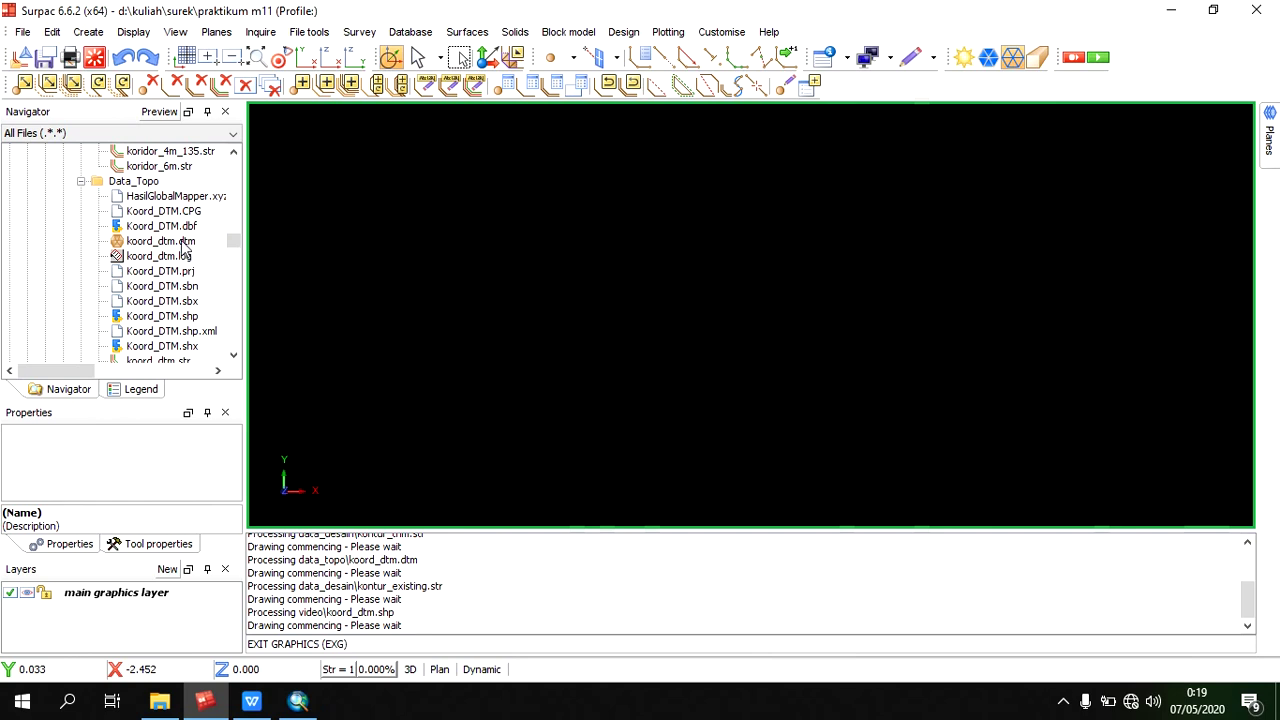
left_click(184, 228)
scroll(185, 250, "down", 3)
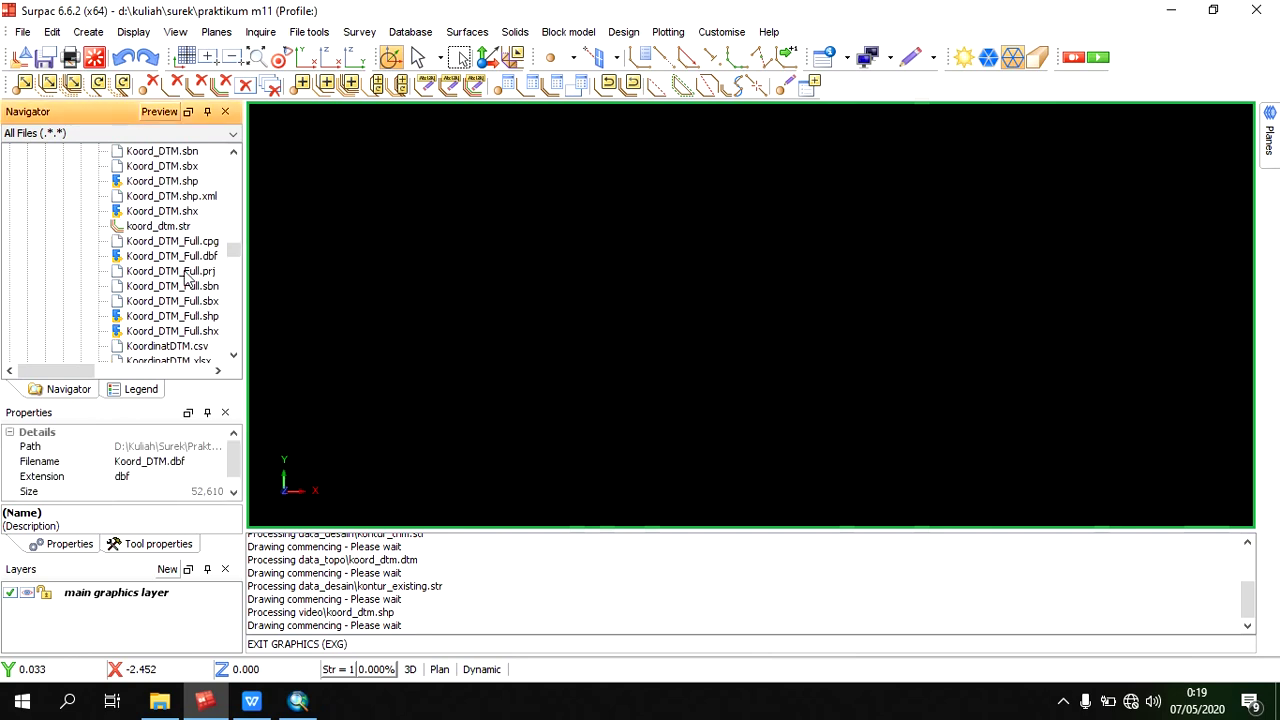
scroll(170, 235, "up", 2)
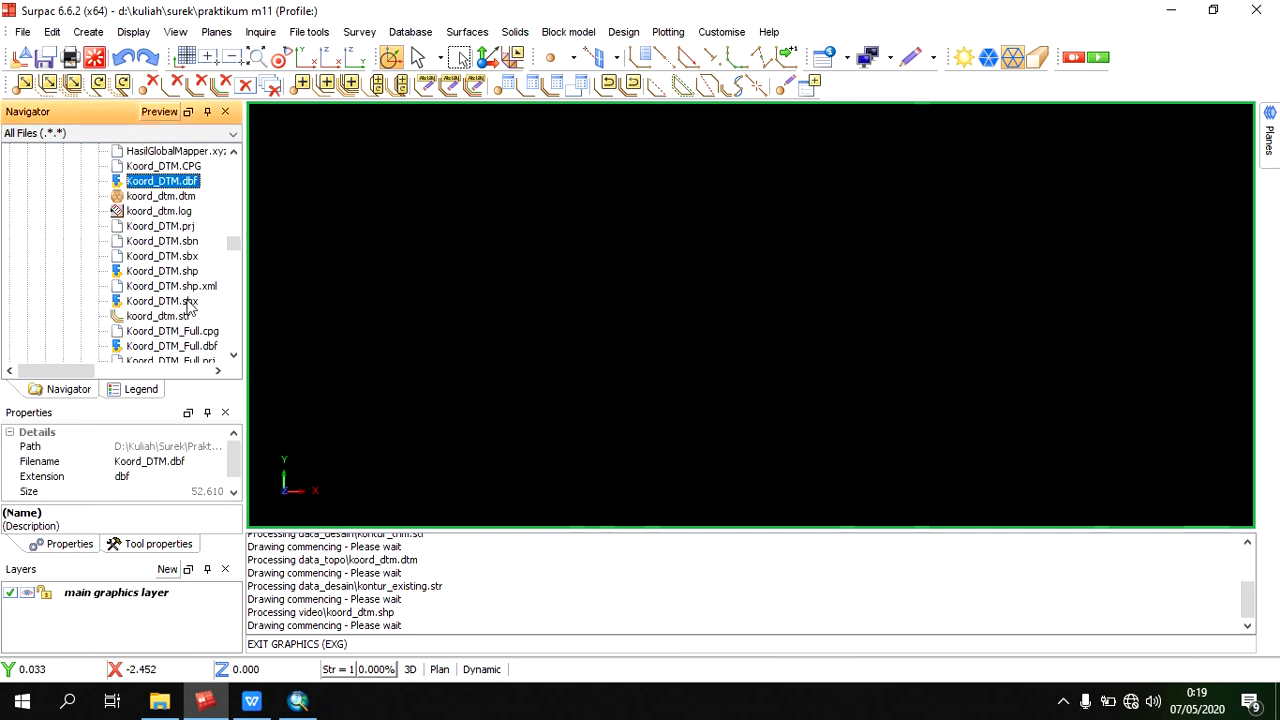
left_click(186, 316)
left_click_drag(184, 186, 496, 368)
left_click(380, 420)
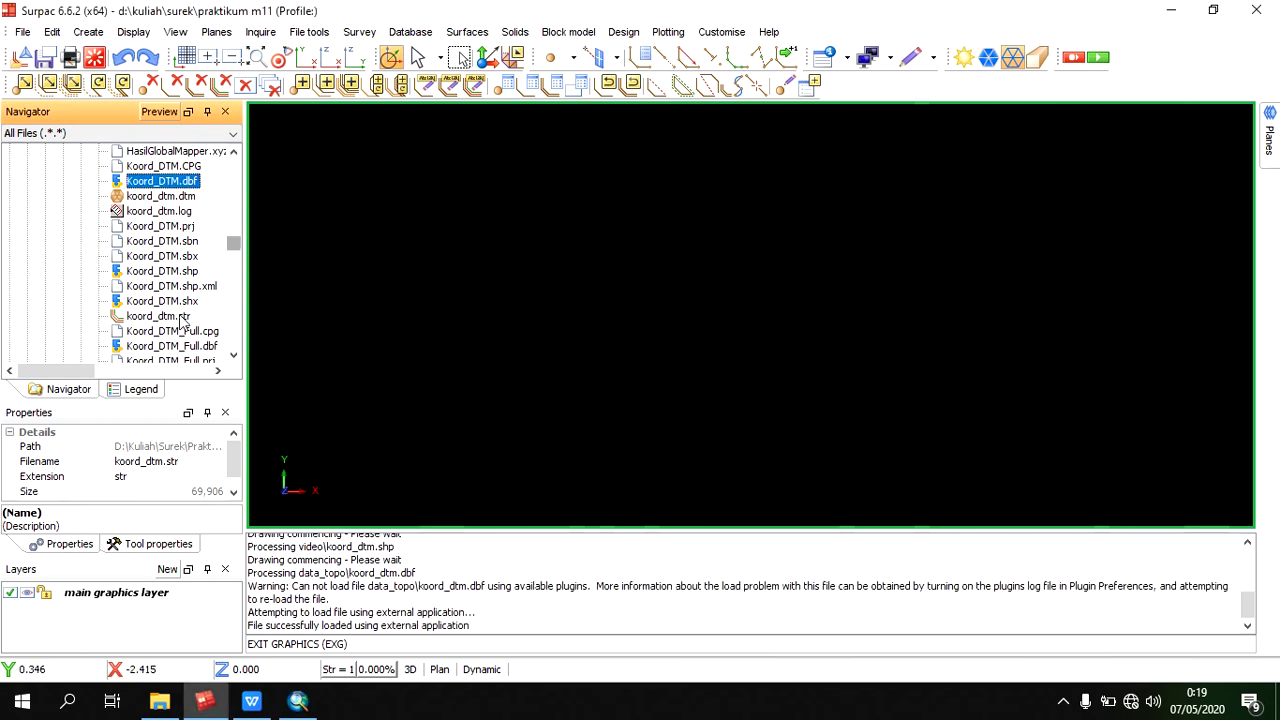
- Display Koord_DTM.shp from the Data_Topo folder, open the layer's save options for Surpac String Files, and cancel saving
left_click(184, 274)
left_click_drag(186, 280, 523, 366)
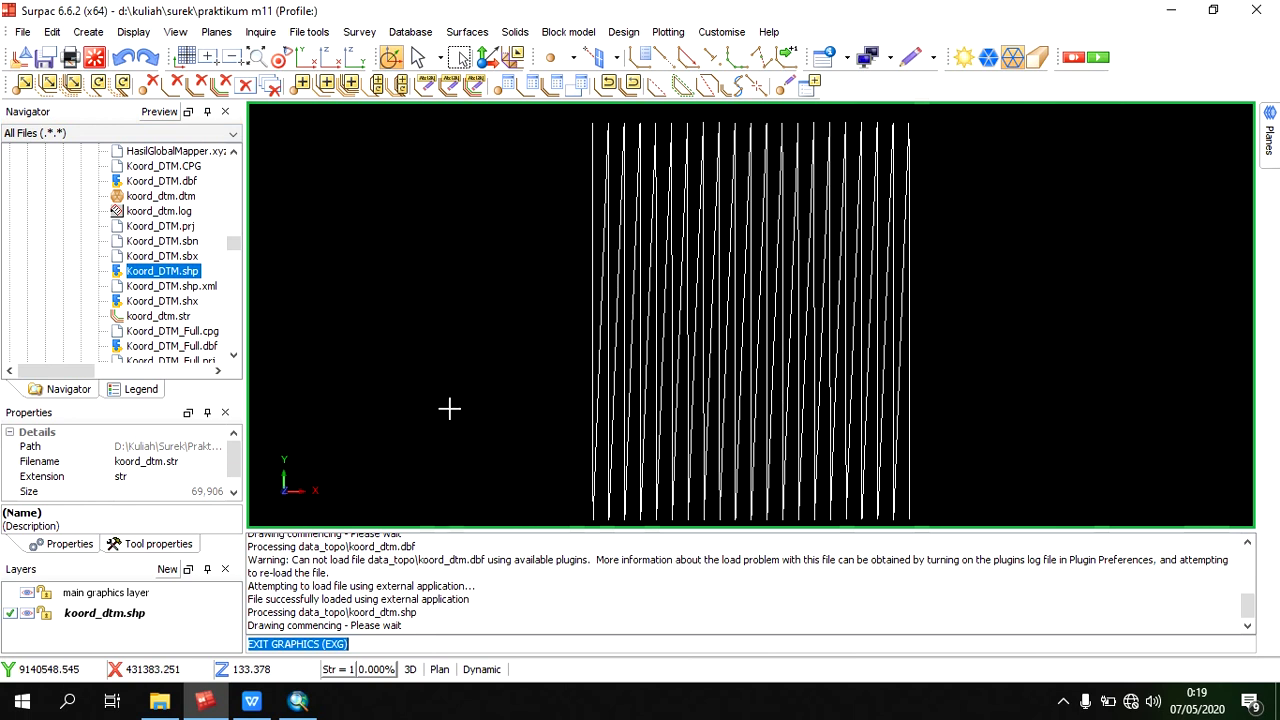
right_click(142, 622)
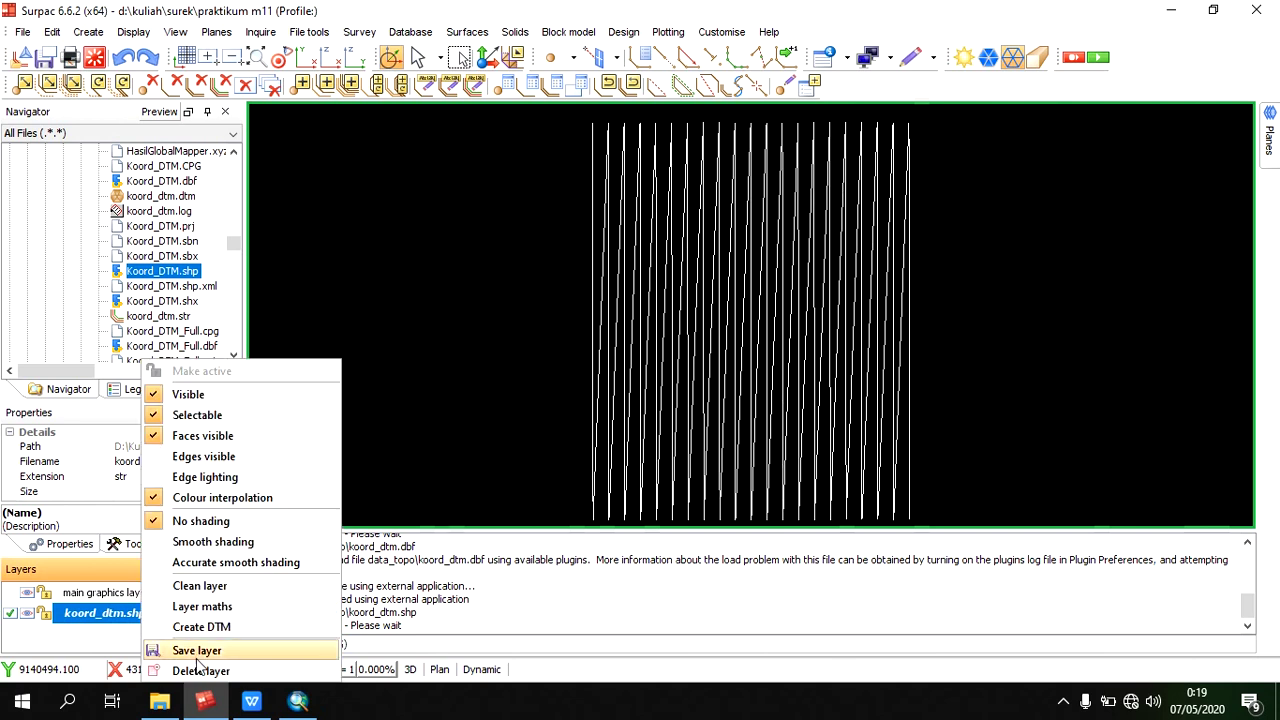
left_click(197, 655)
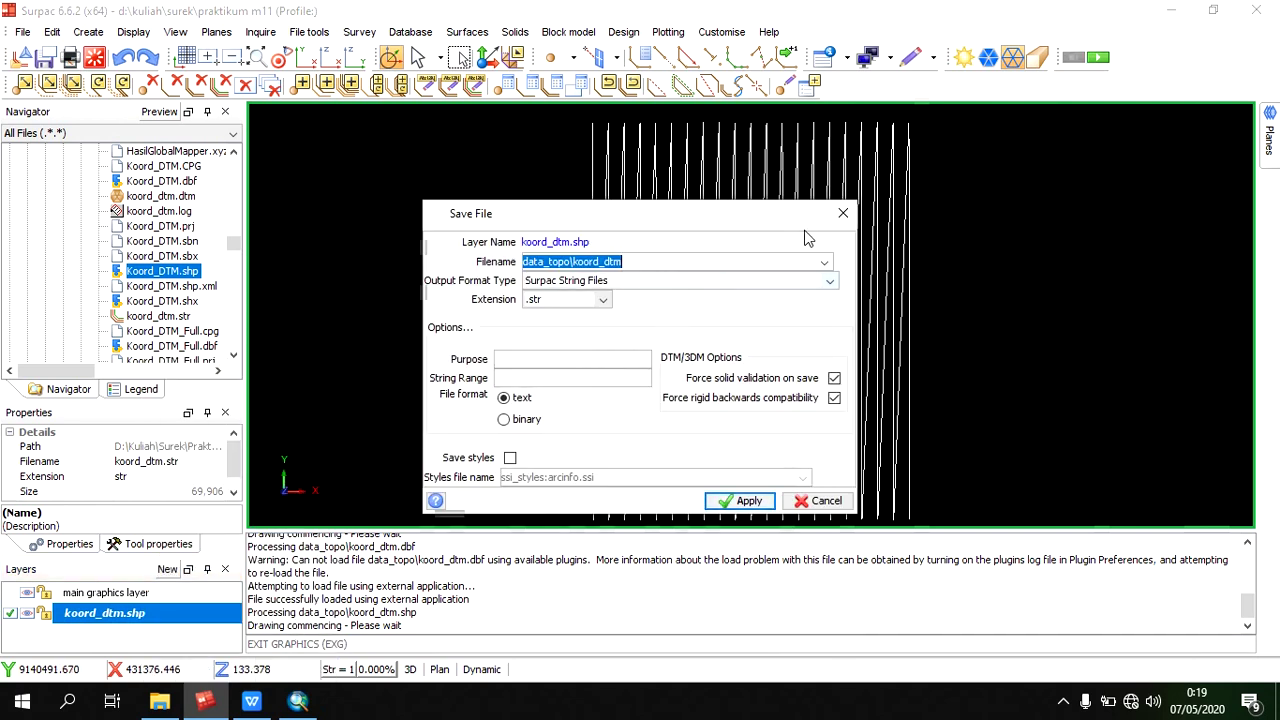
left_click(843, 213)
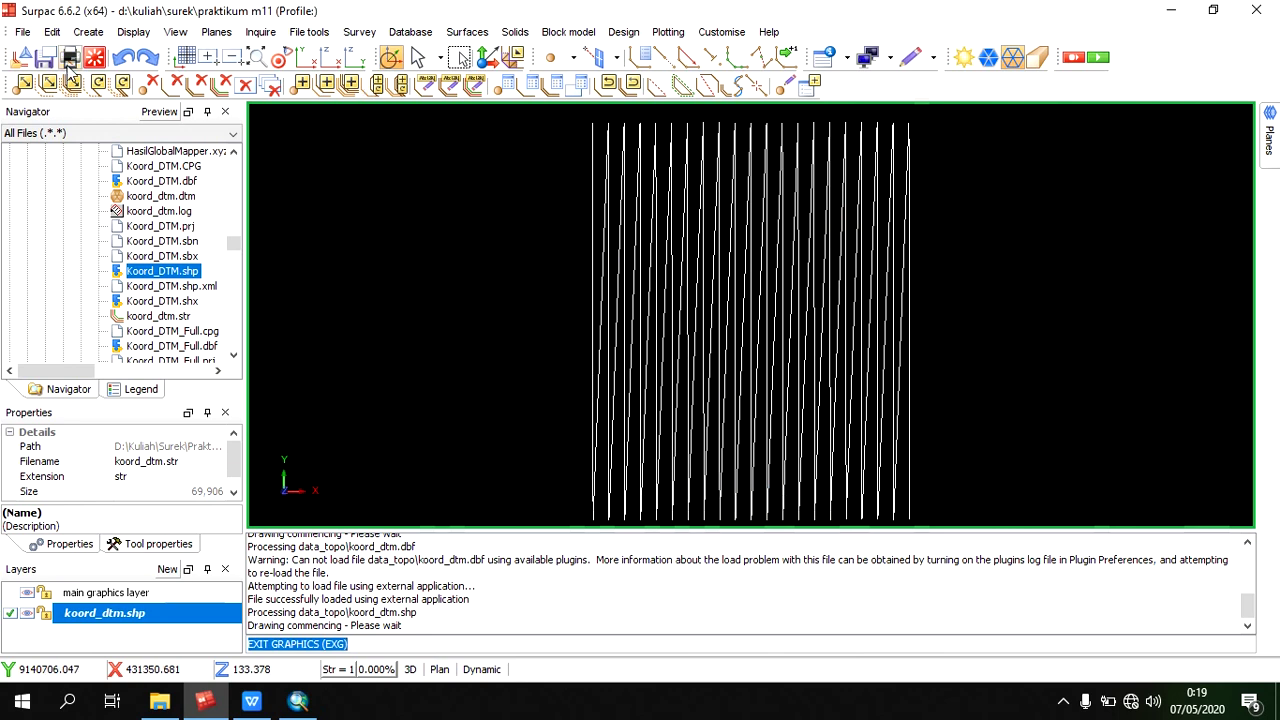
- Apply the default Autoplot presentation parameters to the koord_dtm.shp layer and reset the graphics workspace
left_click(70, 57)
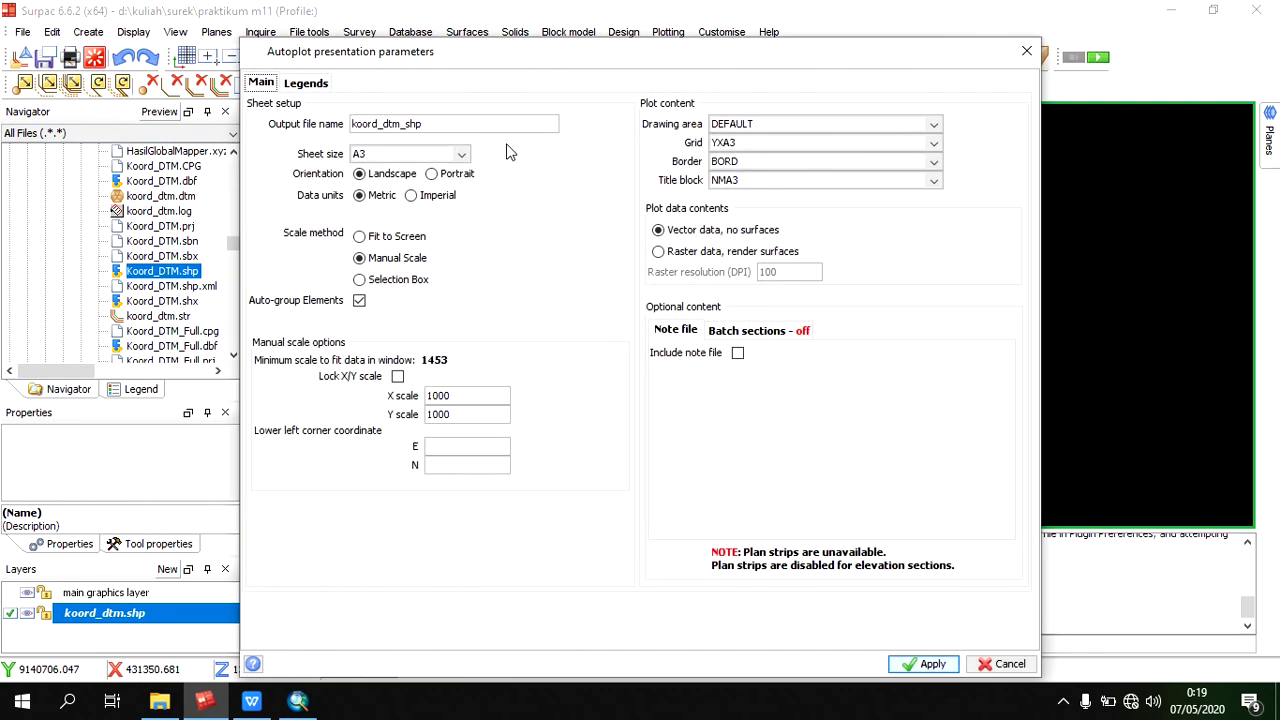
left_click(922, 664)
left_click(94, 57)
- Display the string file koord_dtm.str from the Data_Topo folder as a grid of points
mouse_move(165, 316)
left_mouse_down()
mouse_move(478, 333)
mouse_move(557, 386)
left_mouse_up()
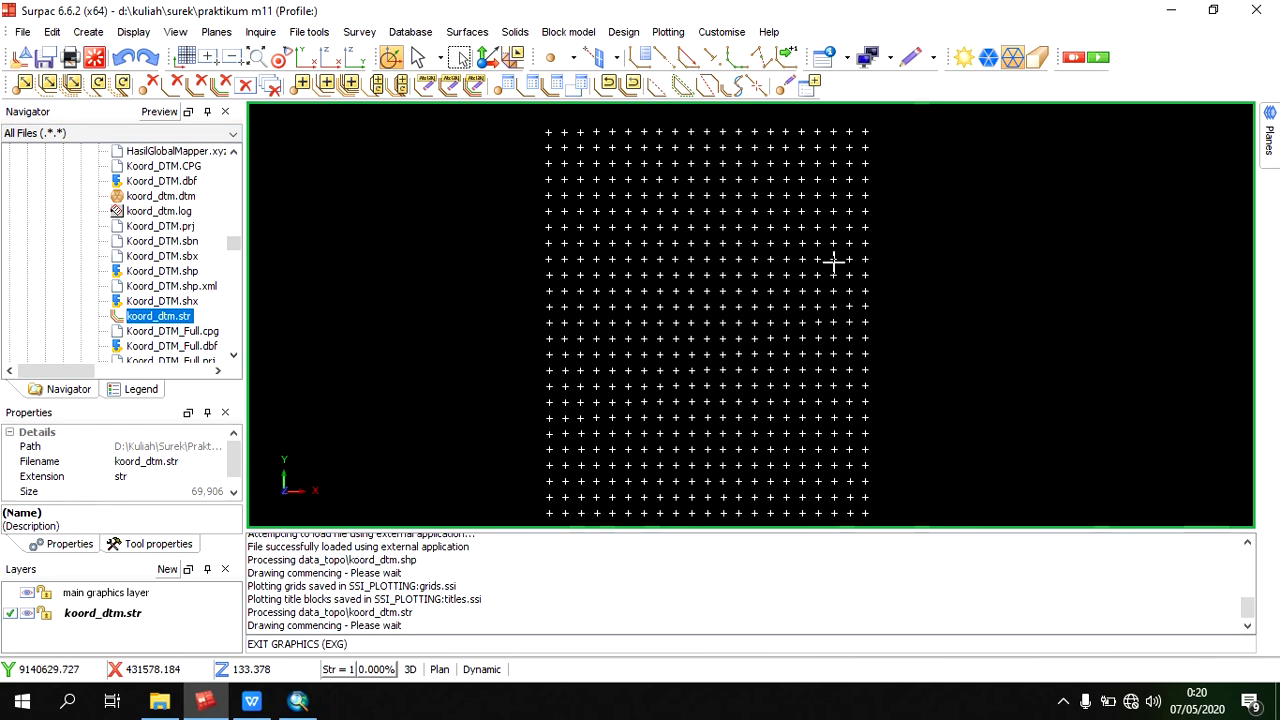
left_click_drag(778, 259, 728, 234)
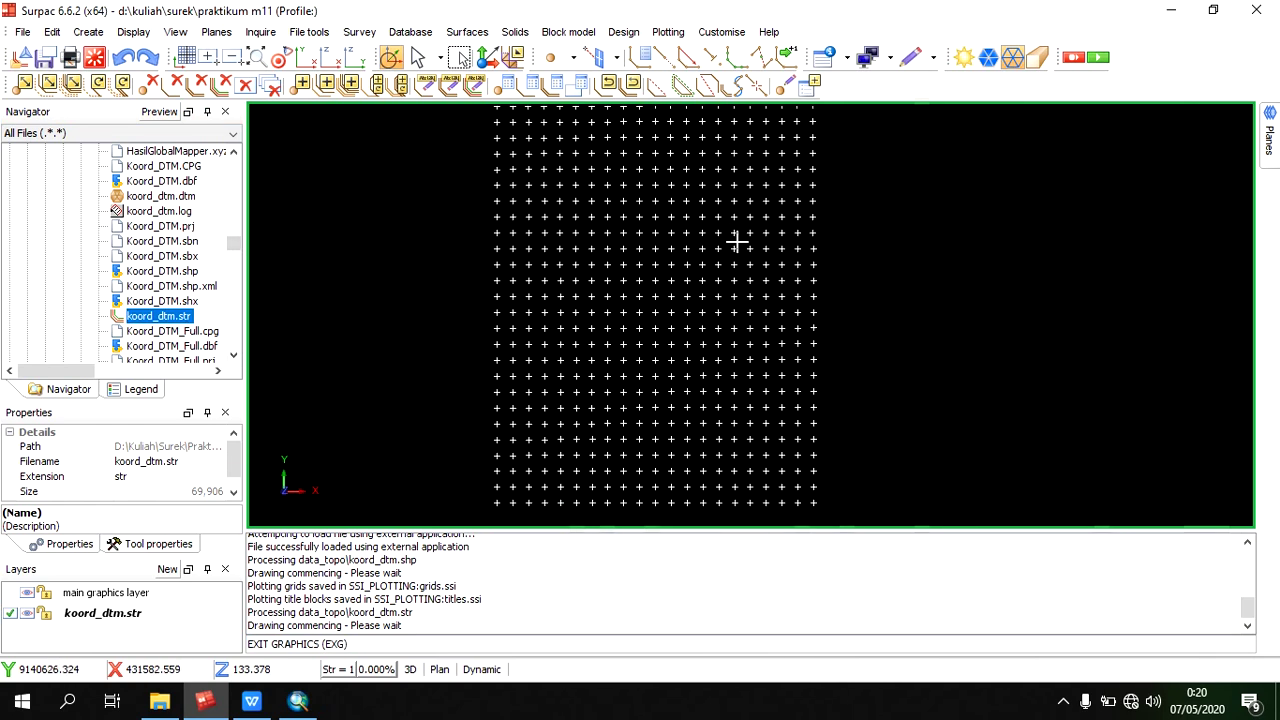
scroll(736, 241, "down", 4)
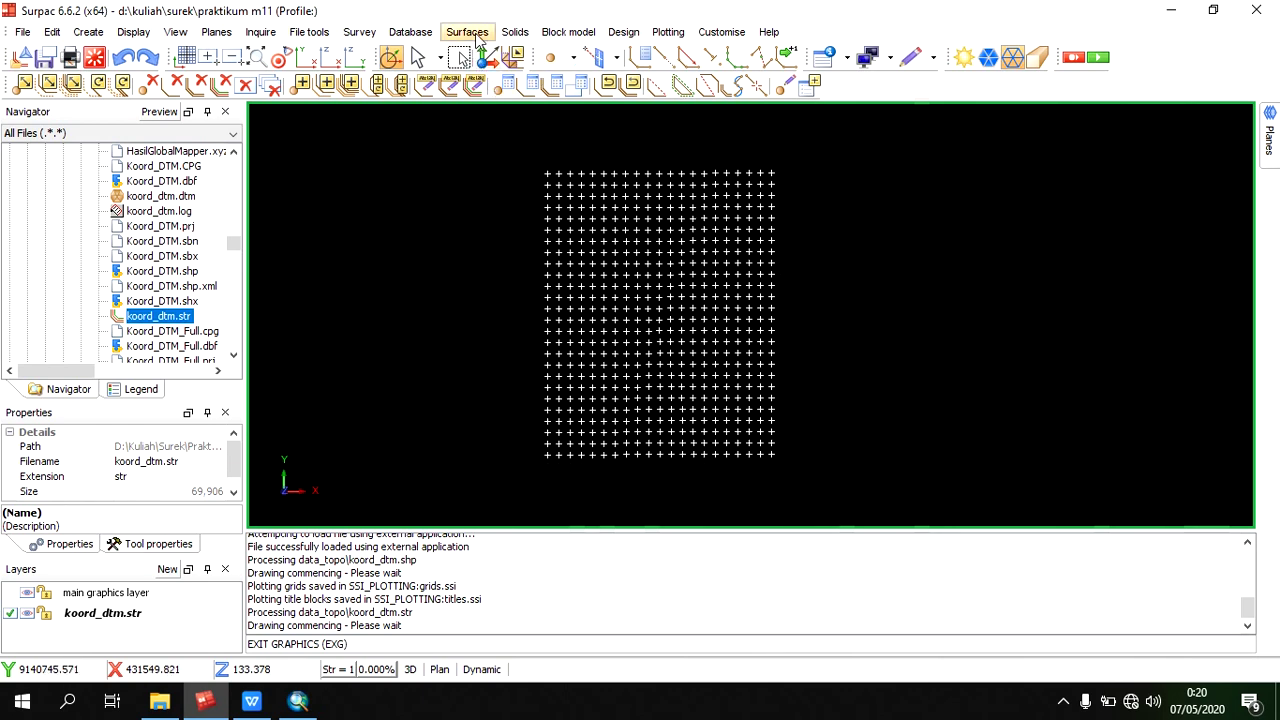
- Open the function for creating a DTM from a string file, browse the string files in data_desain, and cancel it
left_click(476, 35)
mouse_move(522, 100)
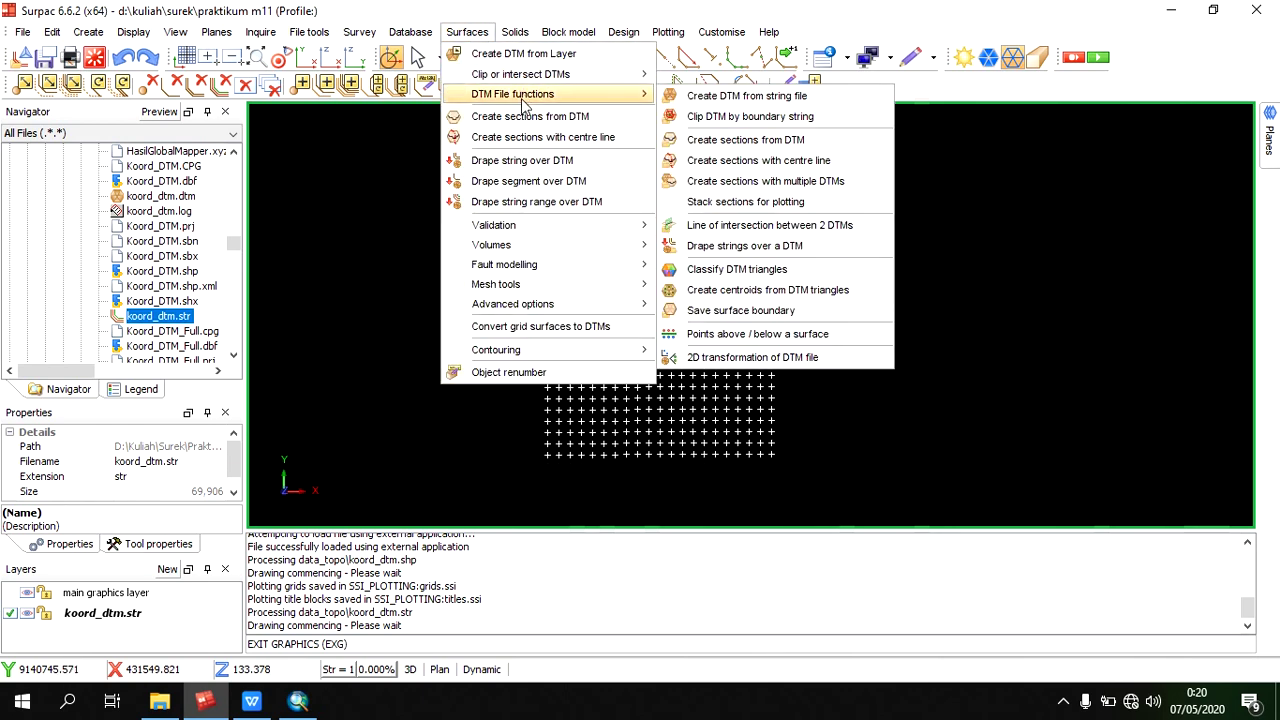
left_click(700, 95)
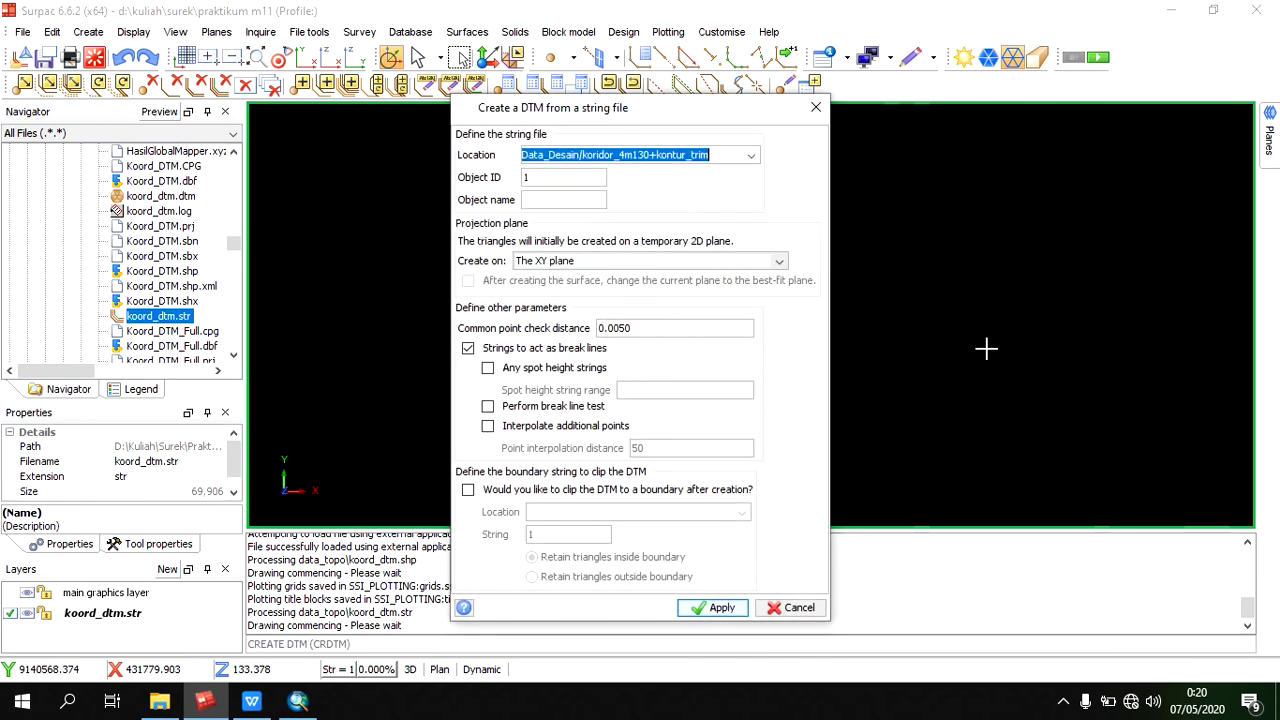
left_click_drag(712, 112, 956, 115)
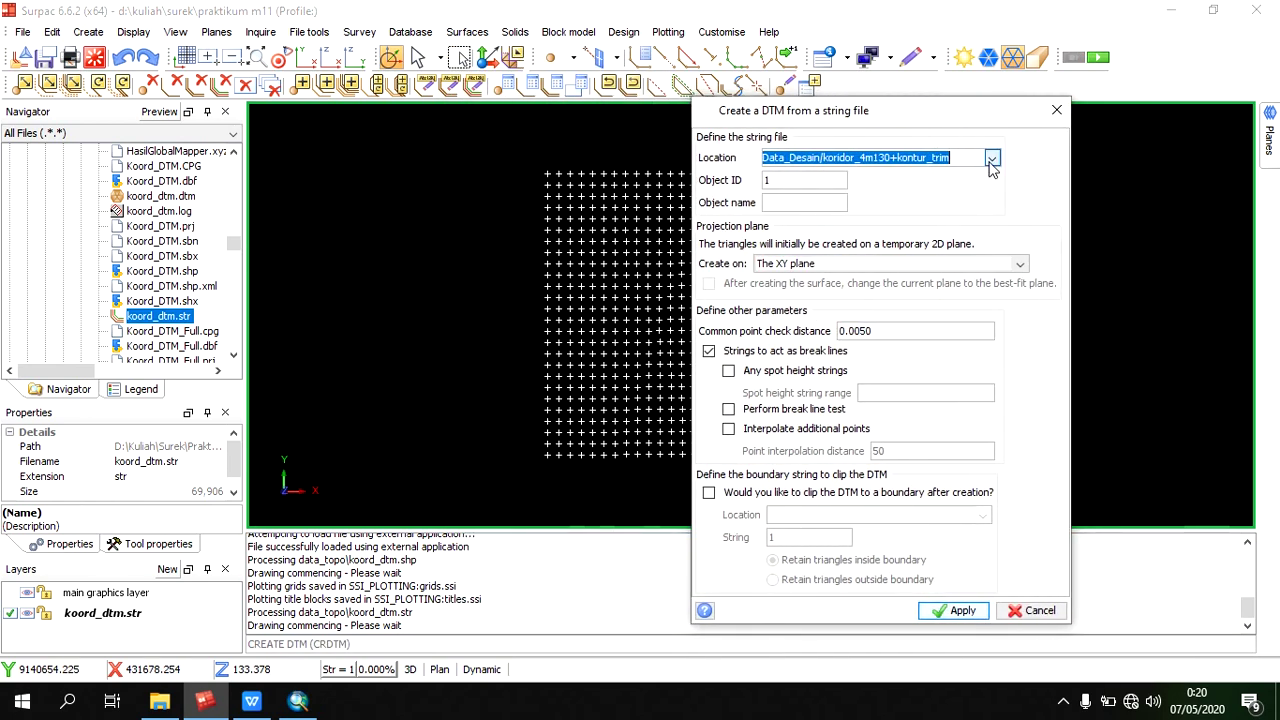
left_click(991, 159)
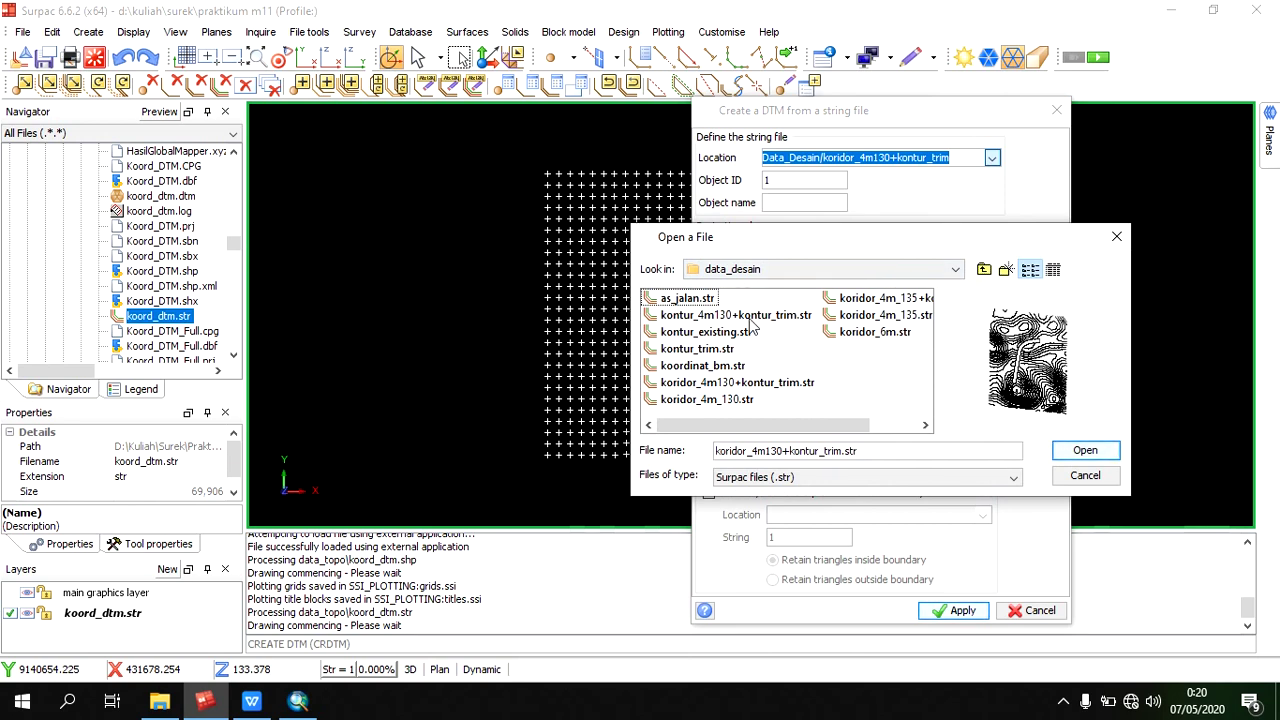
left_click(1116, 236)
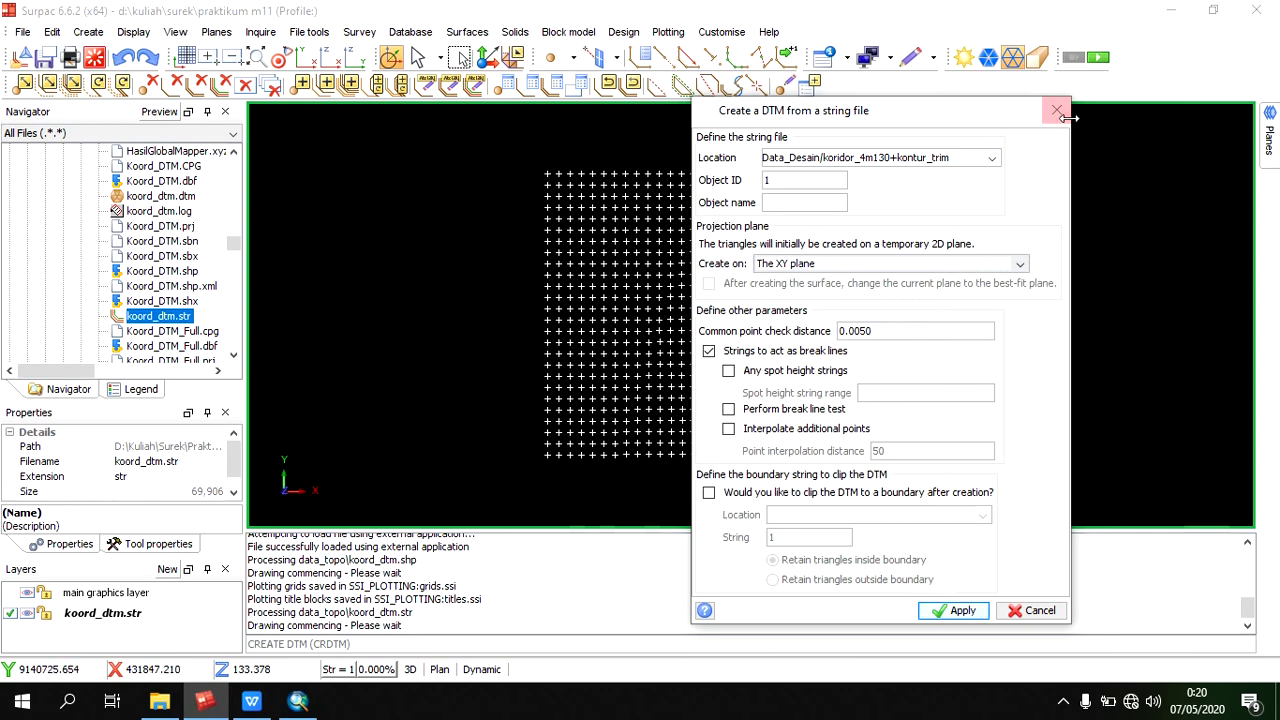
left_click(1057, 110)
- Reset the graphics workspace and display the koord_dtm.dtm surface from the Data_Topo folder
left_click(94, 57)
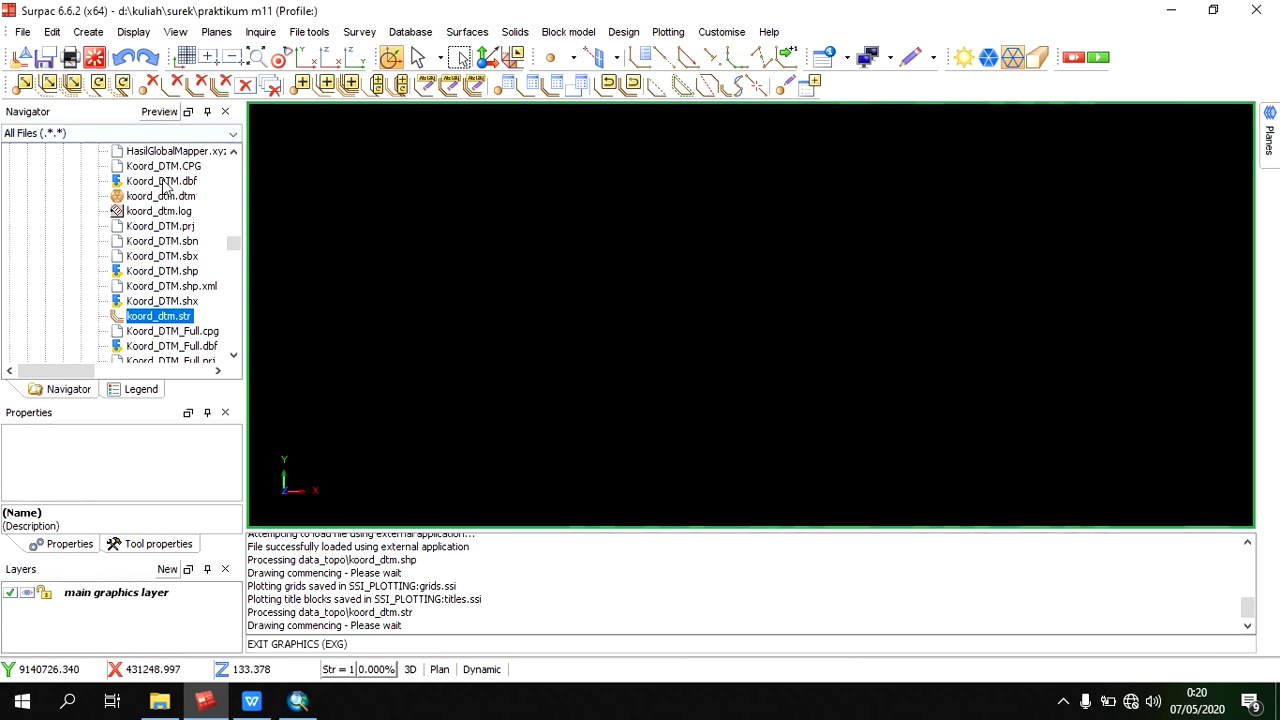
left_click(165, 197)
left_click_drag(165, 197, 514, 449)
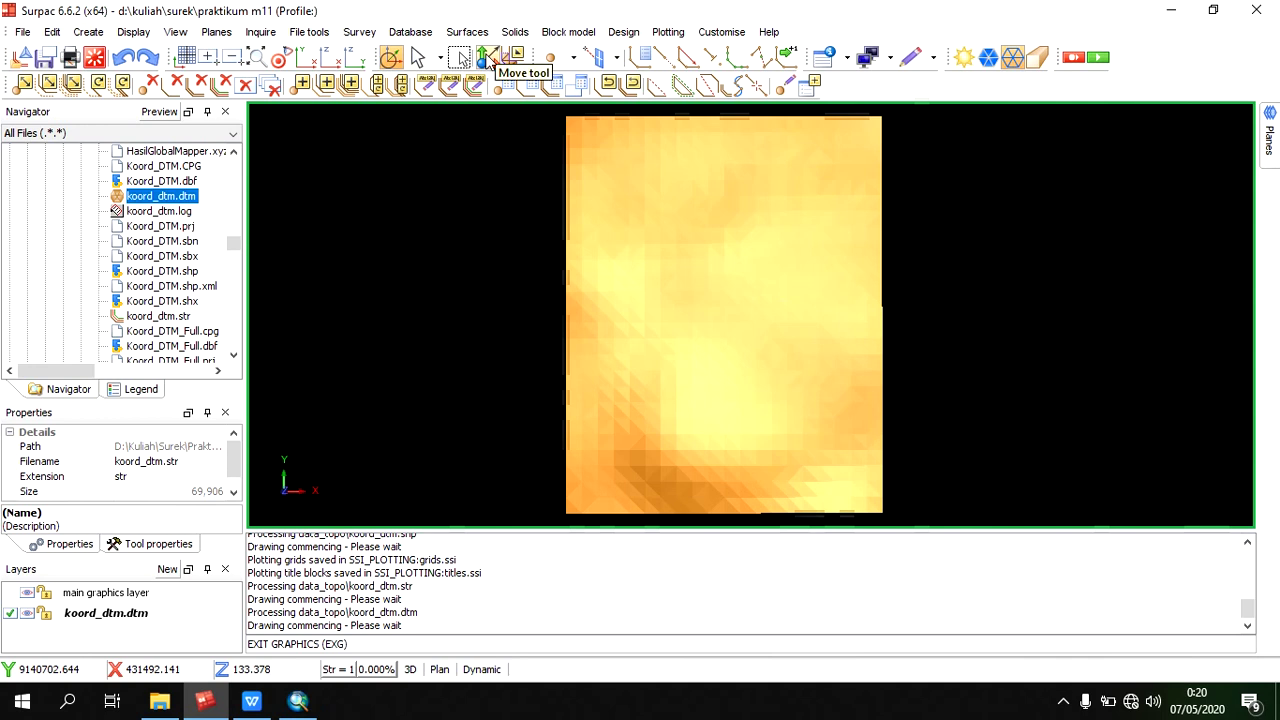
- Start extracting contours from a DTM file and choose koord_dtm.dtm in the Data_Topo folder as the source surface
left_click(467, 32)
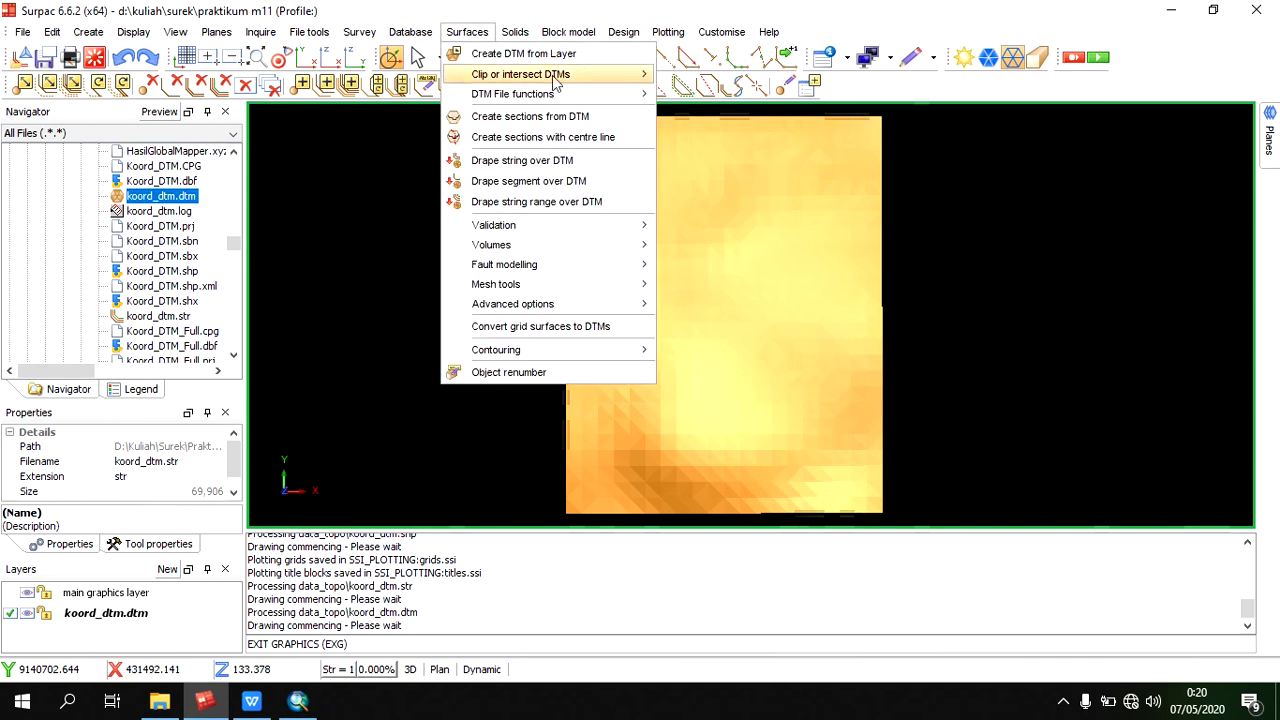
mouse_move(558, 95)
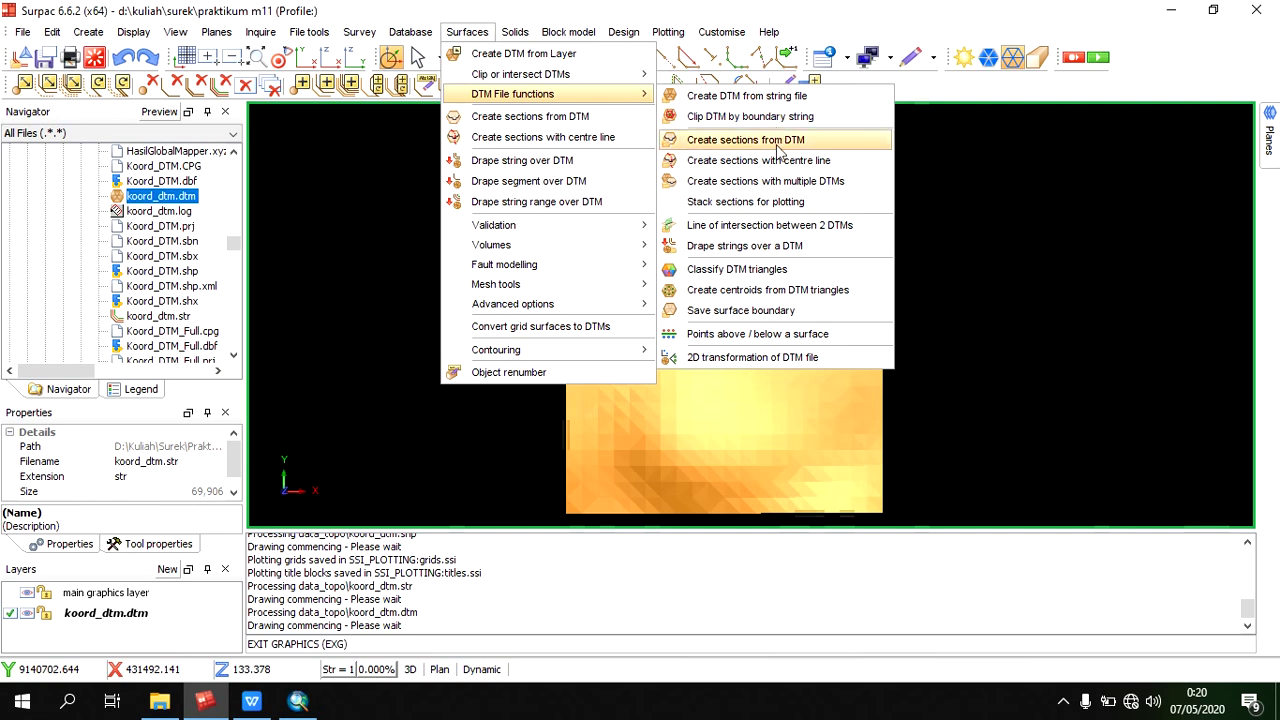
mouse_move(585, 352)
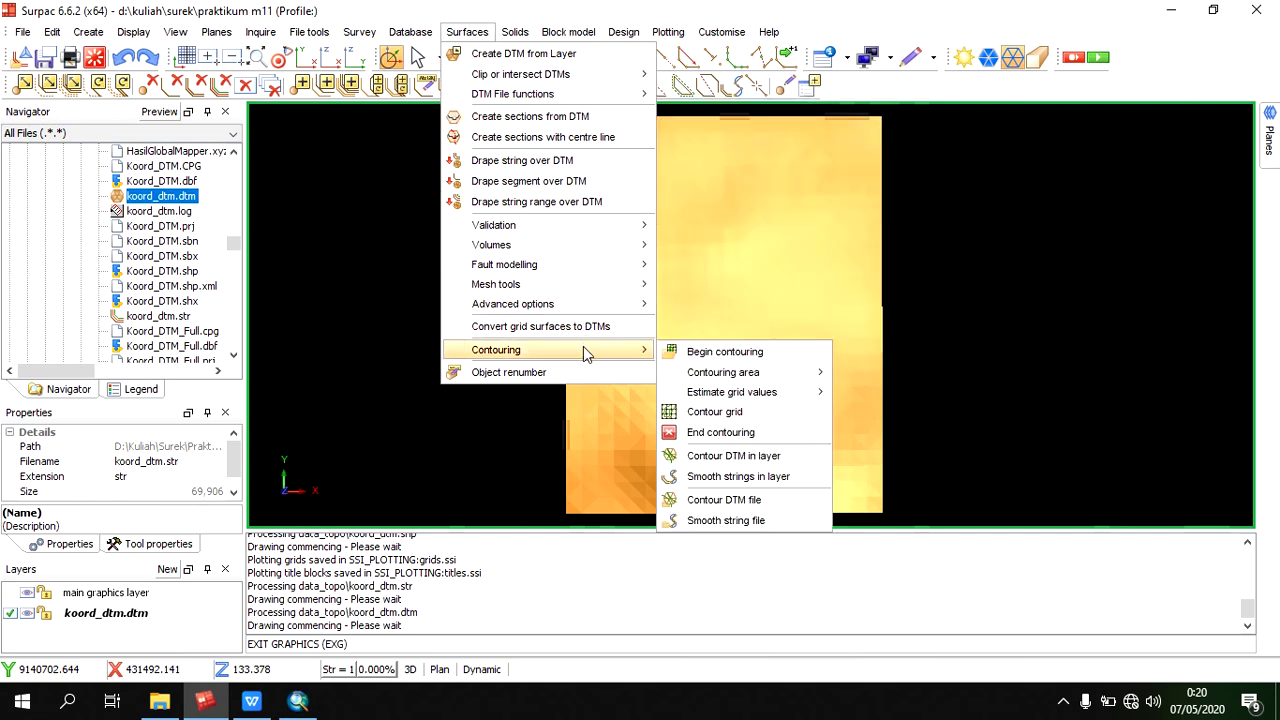
left_click(765, 500)
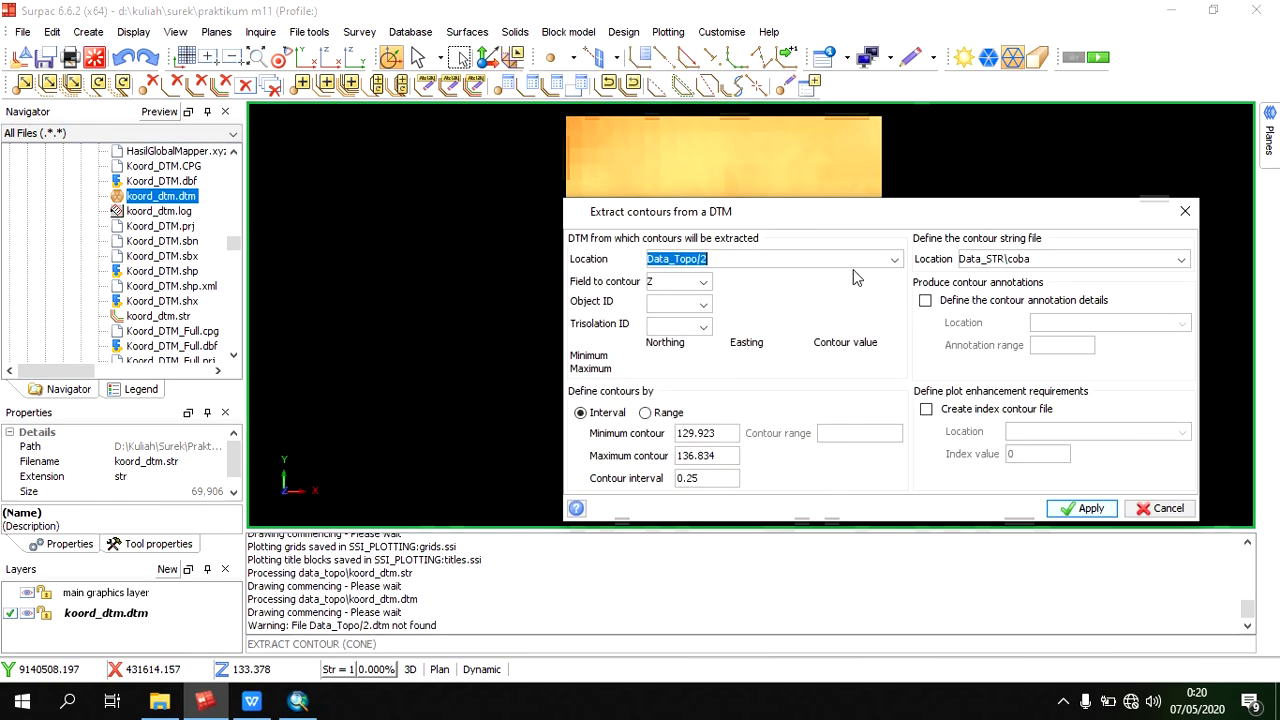
left_click_drag(834, 218, 840, 177)
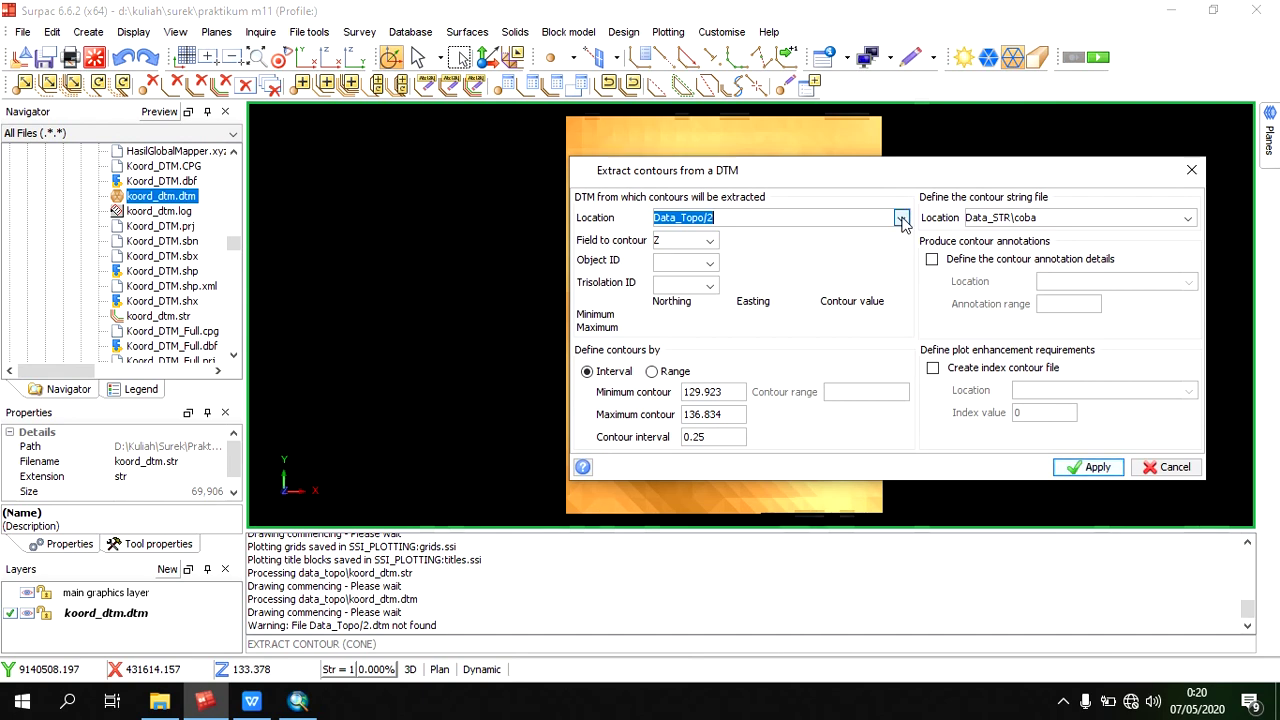
left_click(901, 218)
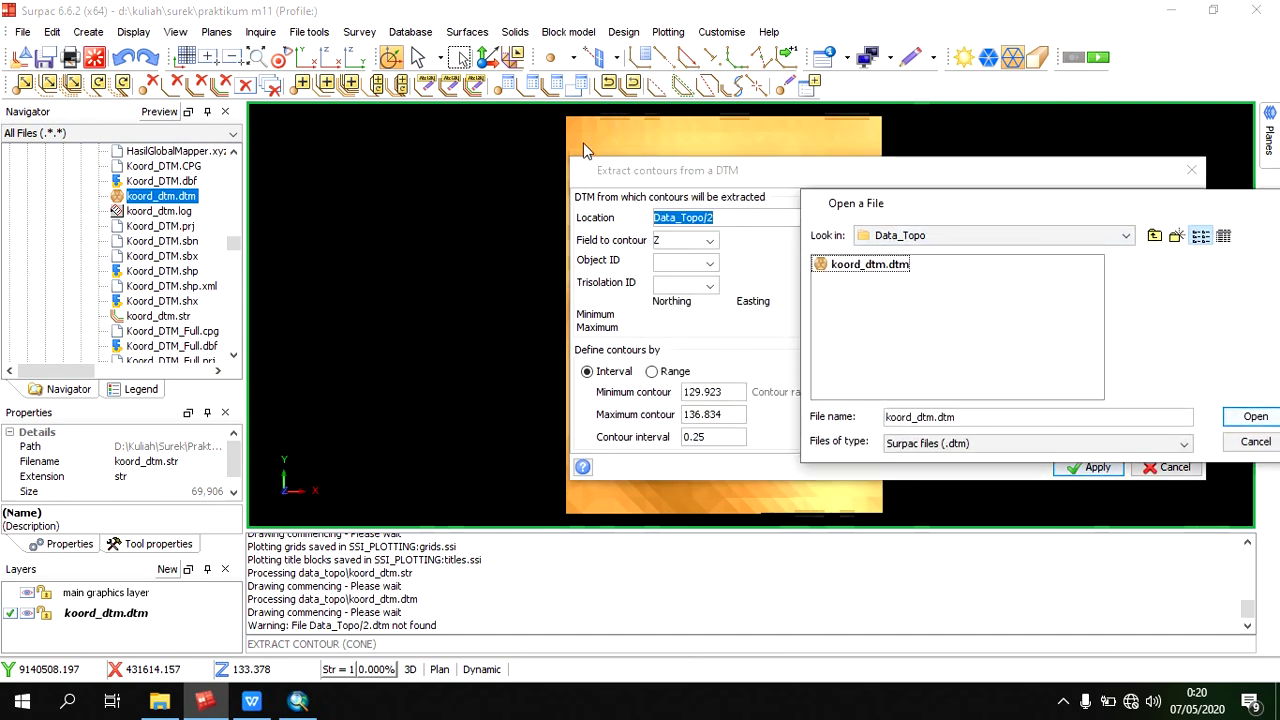
left_click(888, 264)
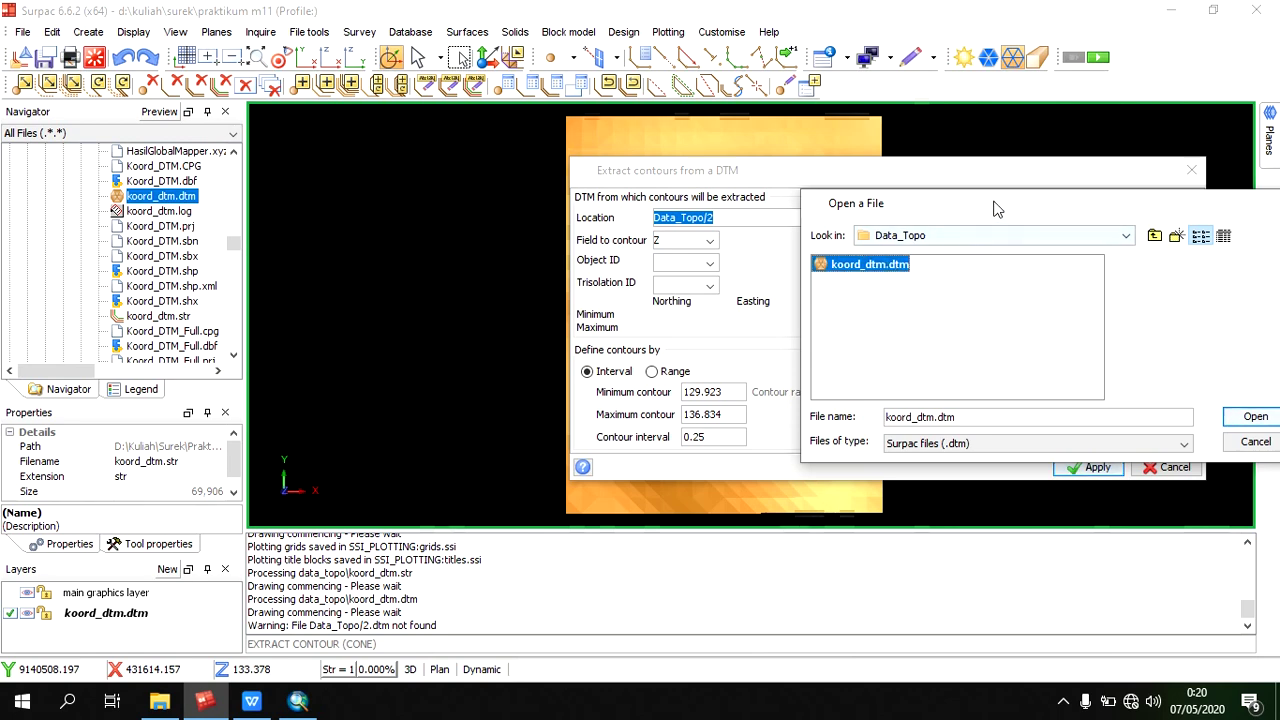
left_click(1069, 443)
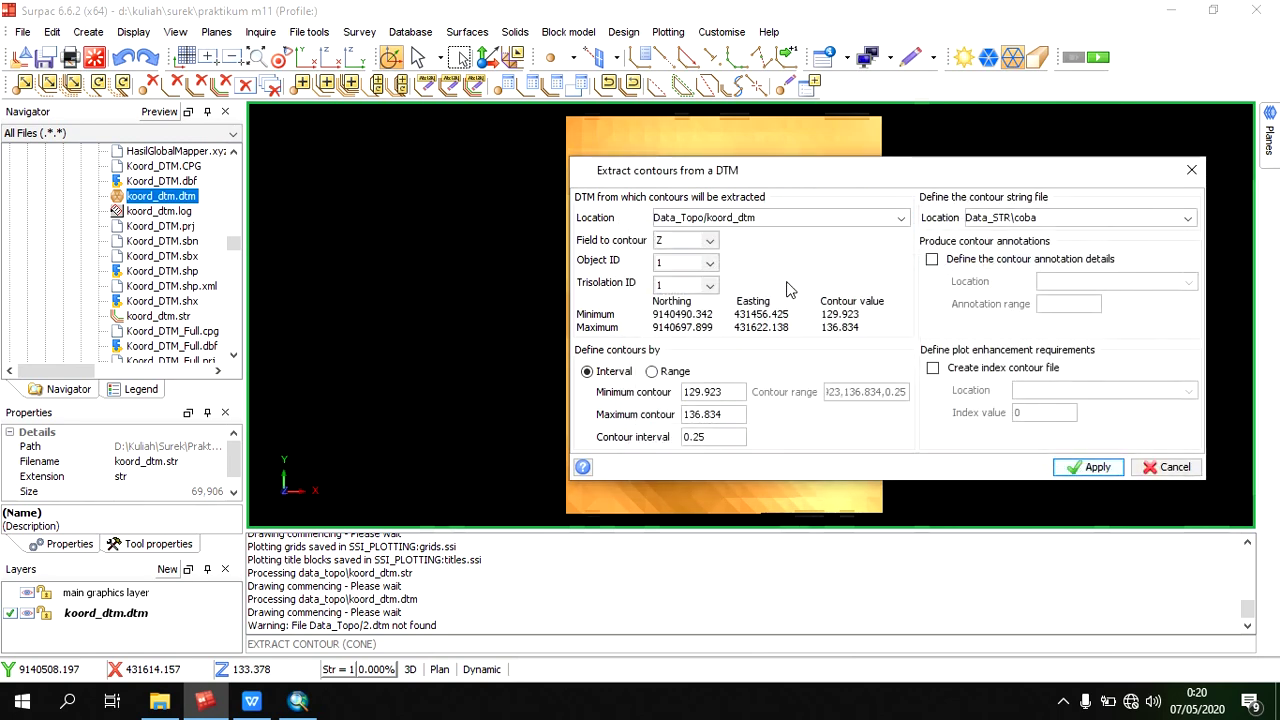
- Review the contour interval, browse the save location for the contour string file, and cancel the contour extraction
left_click(685, 437)
left_click_drag(668, 437, 710, 437)
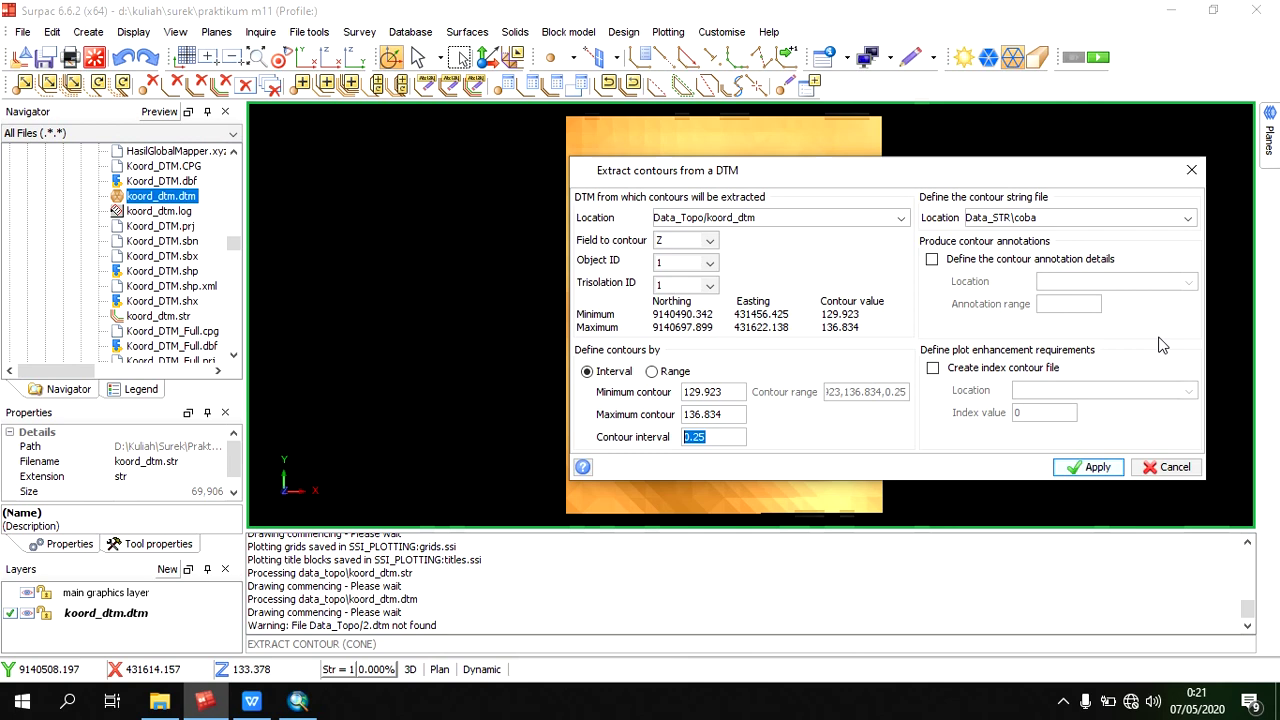
left_click(1188, 218)
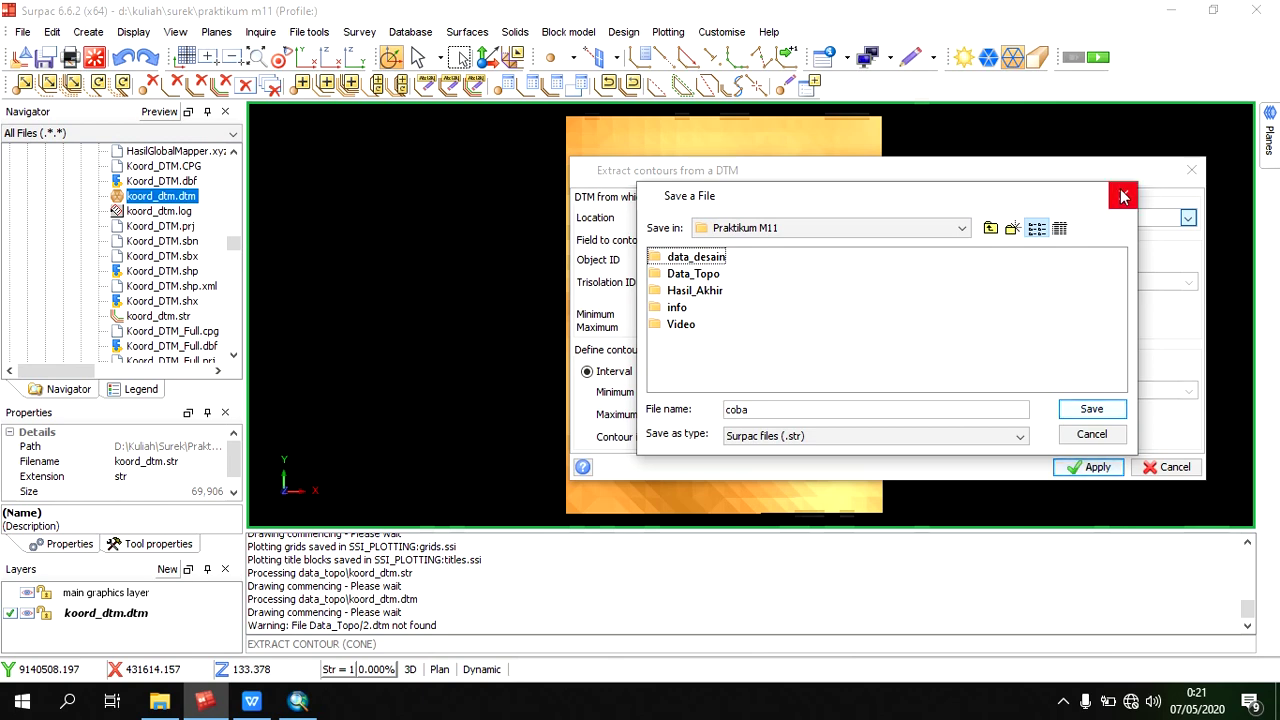
left_click(1123, 196)
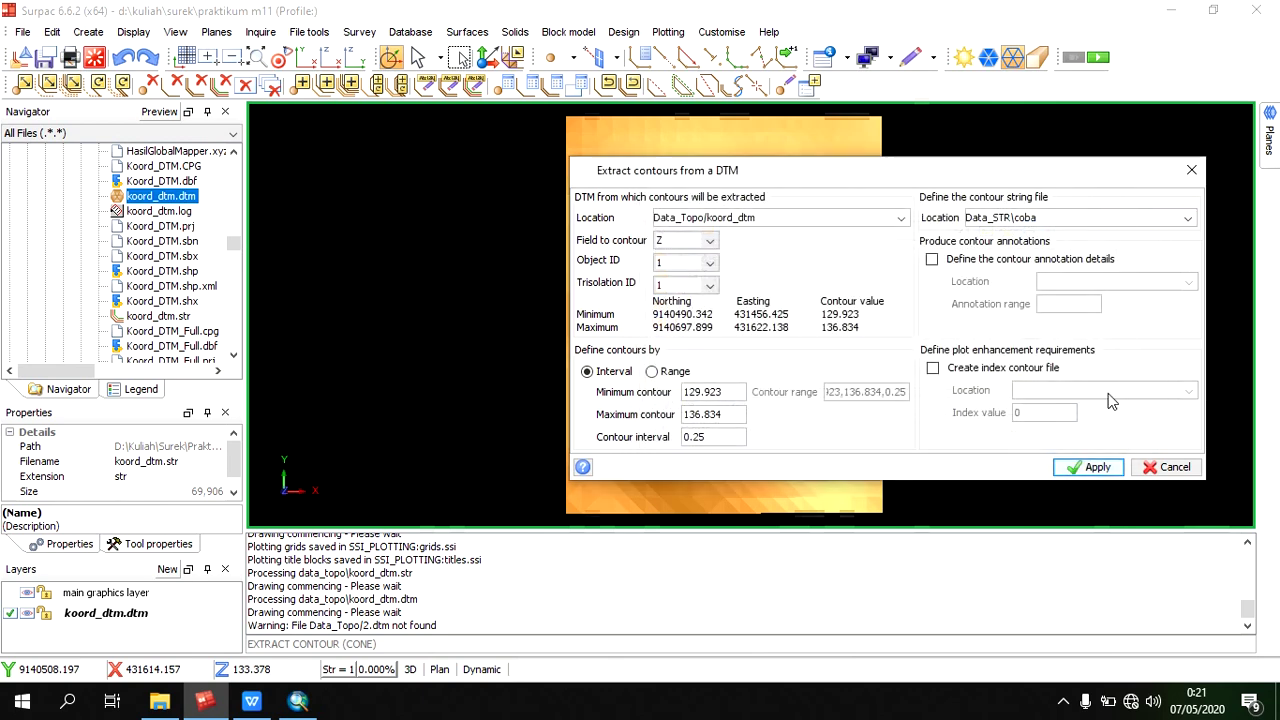
left_click(1170, 467)
- Overlay the contour string file kontur_existing.str from the data_desain folder on the displayed koord_dtm surface
scroll(90, 345, "up", 7)
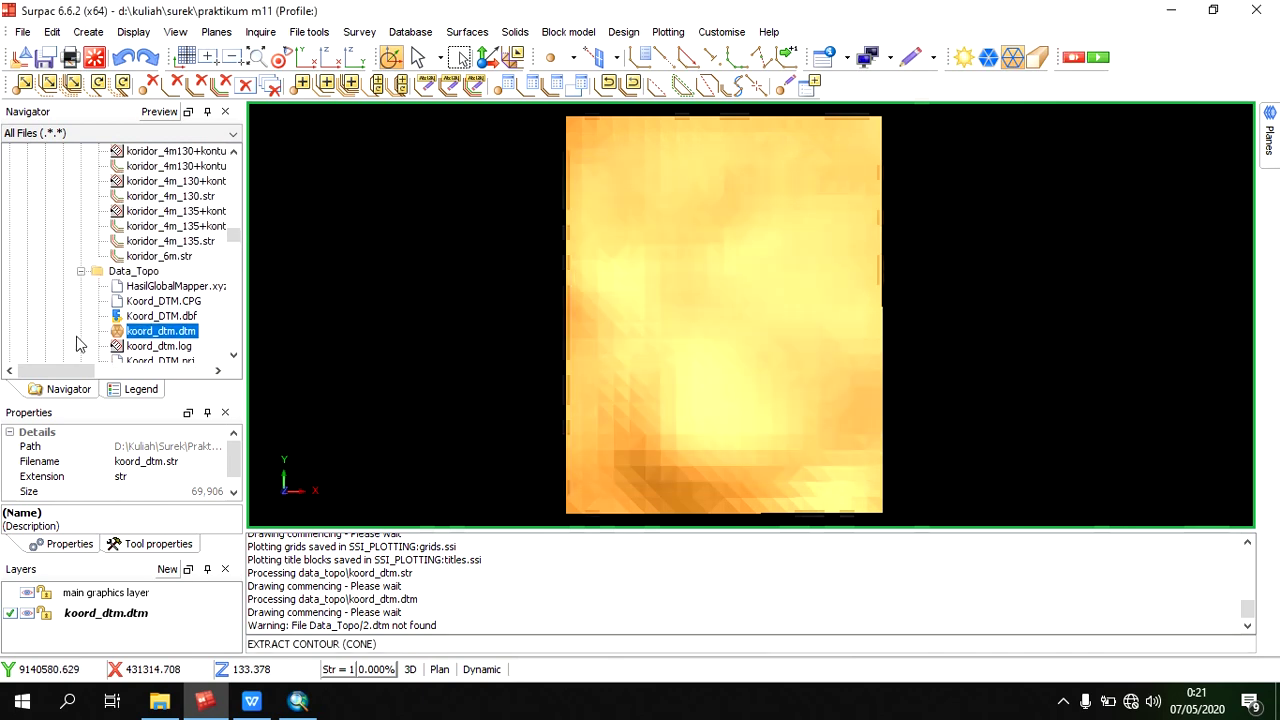
scroll(80, 258, "down", 2)
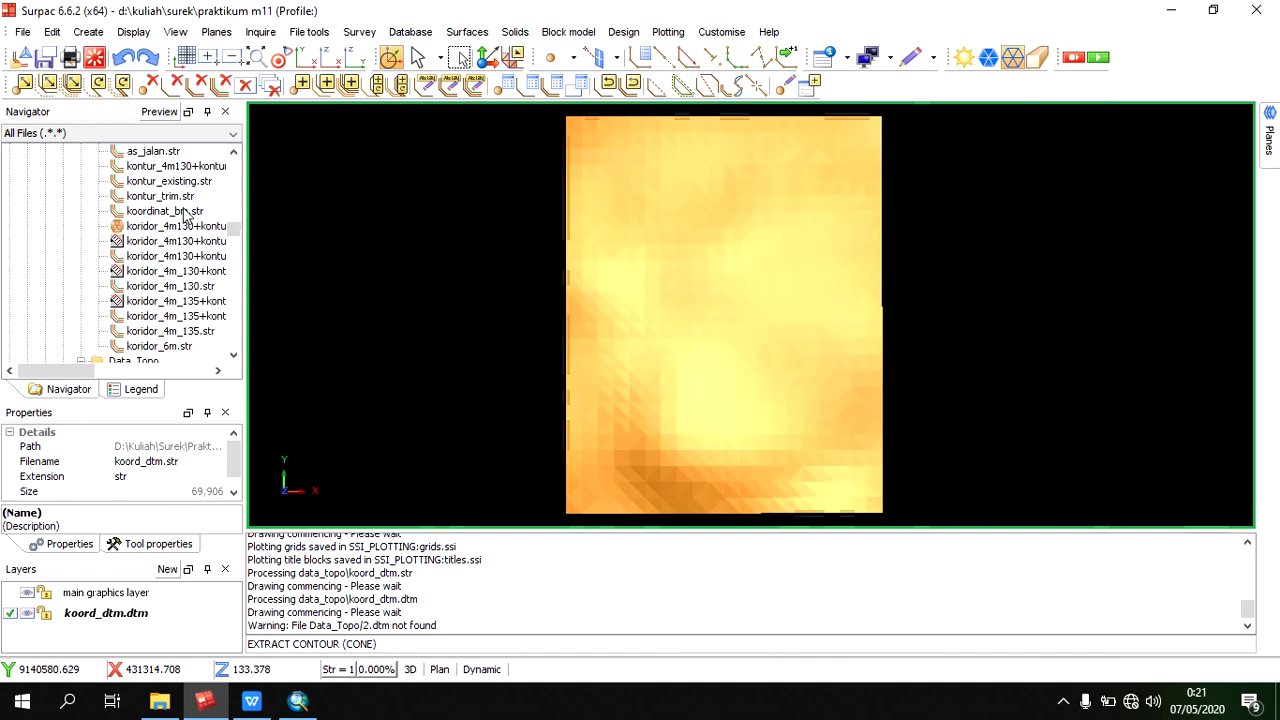
left_click_drag(170, 182, 785, 266)
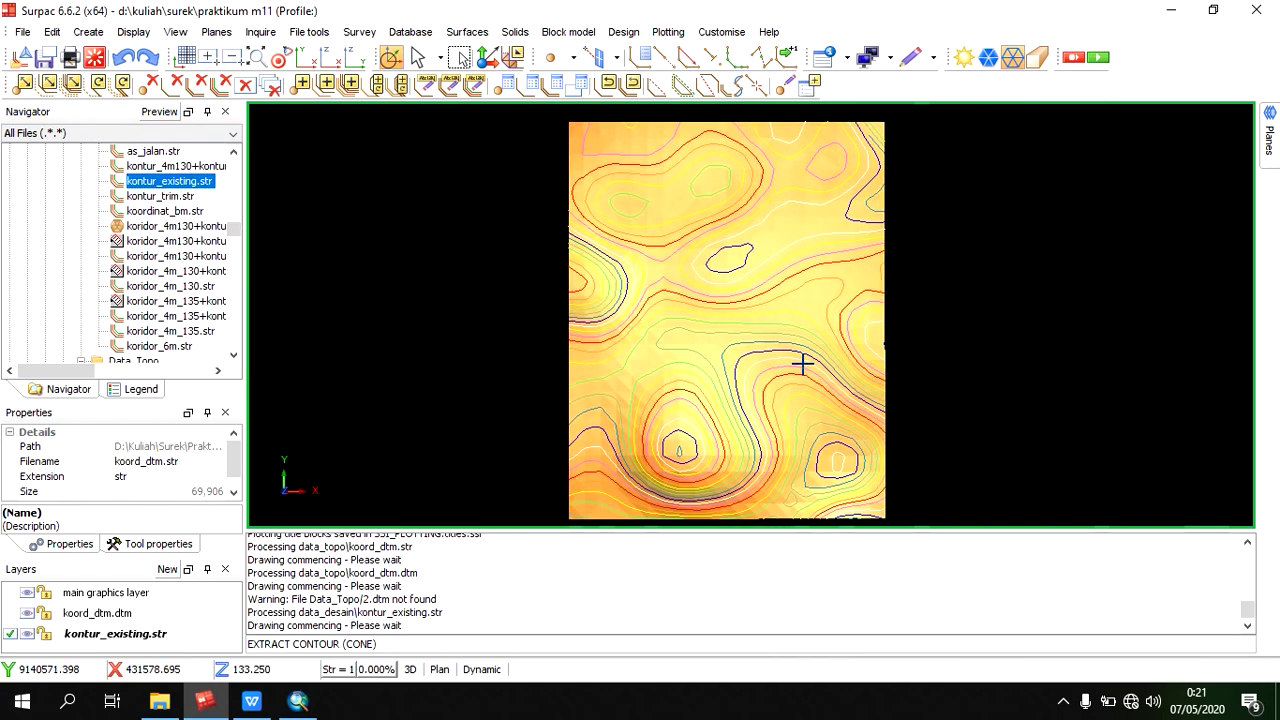